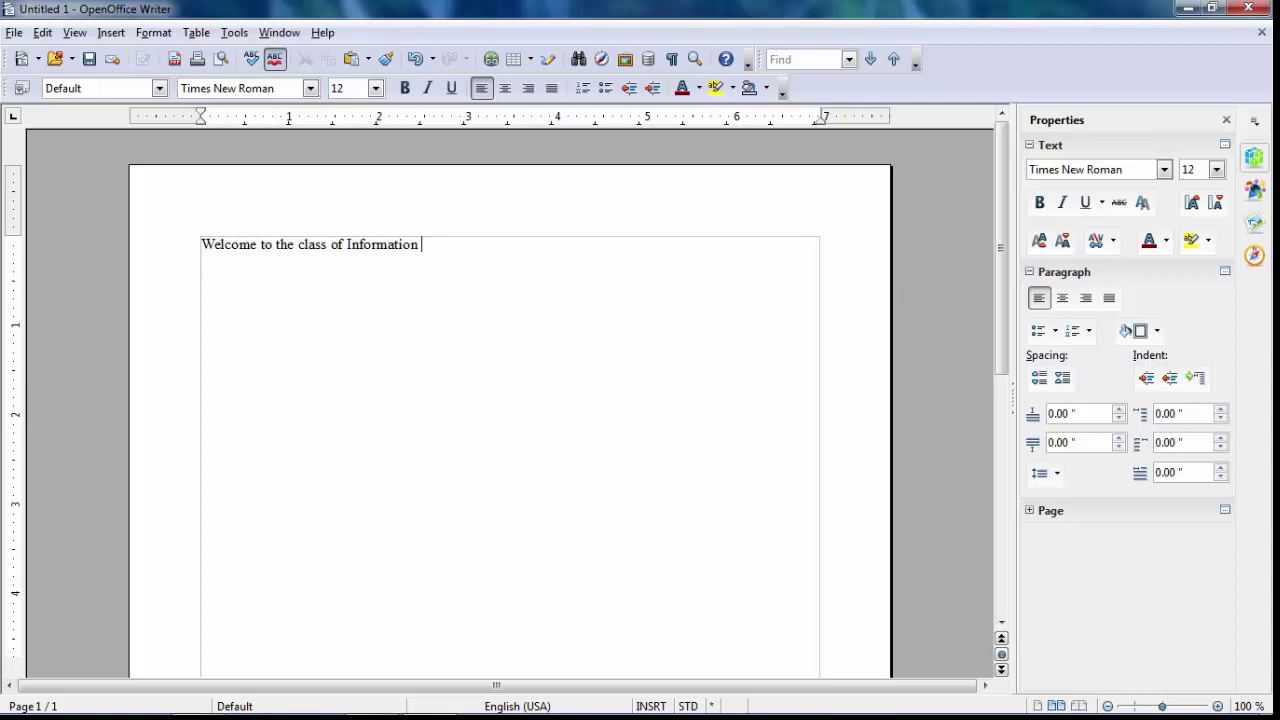
Step: Complete the opening text with "Technology. We are going to learn various options of paragraph dialog box."
type("ogy. We are goin")
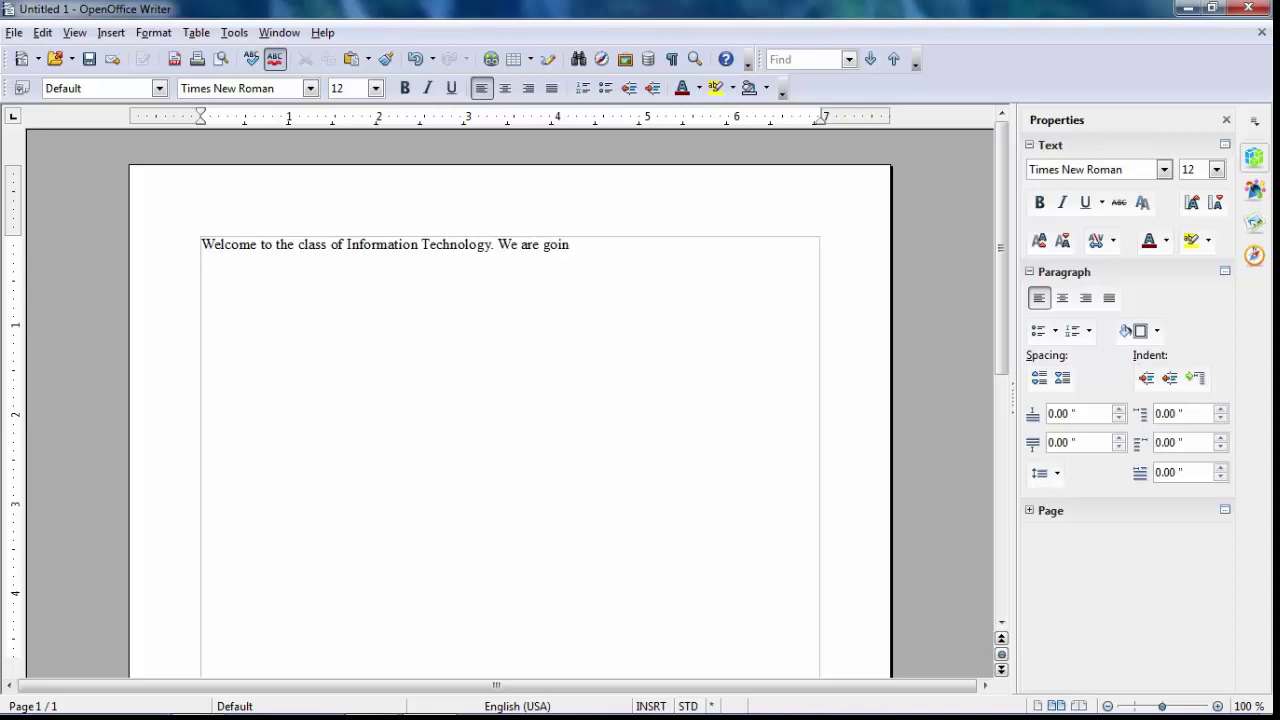
type("g to learn various options of")
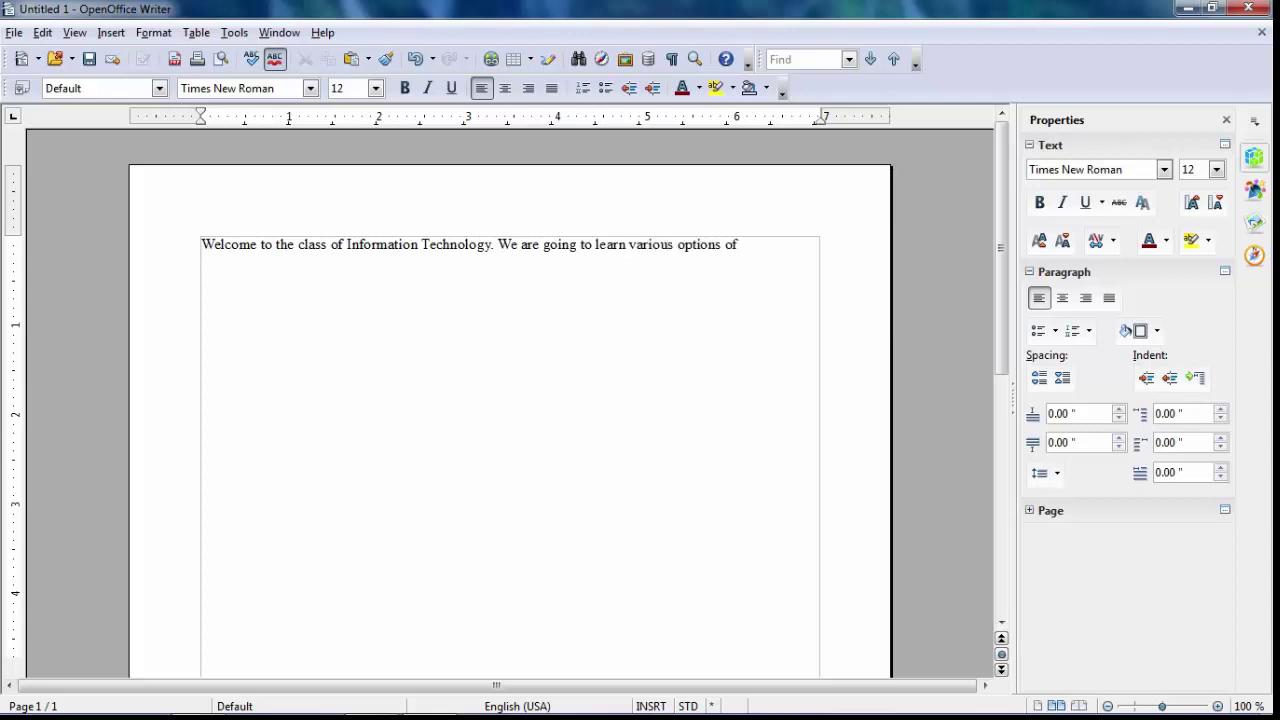
type(" paragraph dialog bo")
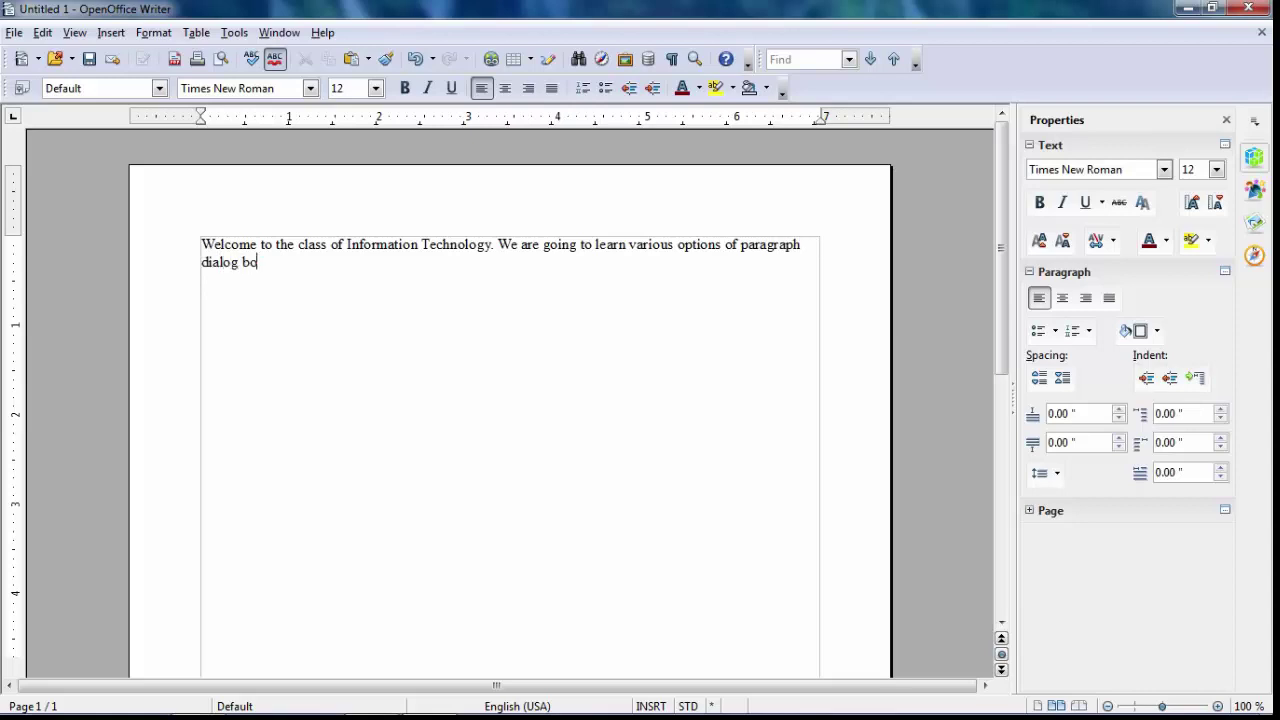
type("x.")
Step: Copy the complete two-line welcome text and place the cursor at its end
key("shift+Down")
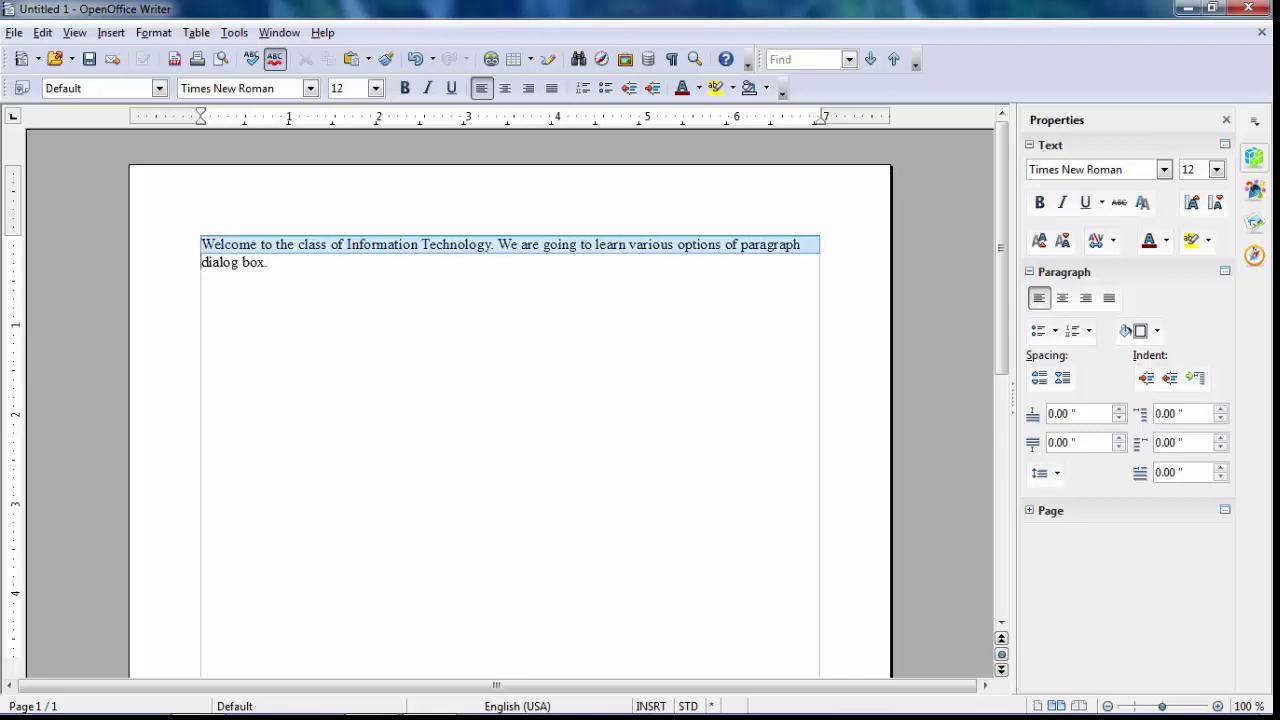
key("shift+Right")
key("shift+Right")
key("shift+Right")
key("shift+Right")
key("shift+Right")
key("shift+Right")
key("shift+Right")
key("shift+Right")
key("shift+Right")
key("shift+Right")
key("shift+Right")
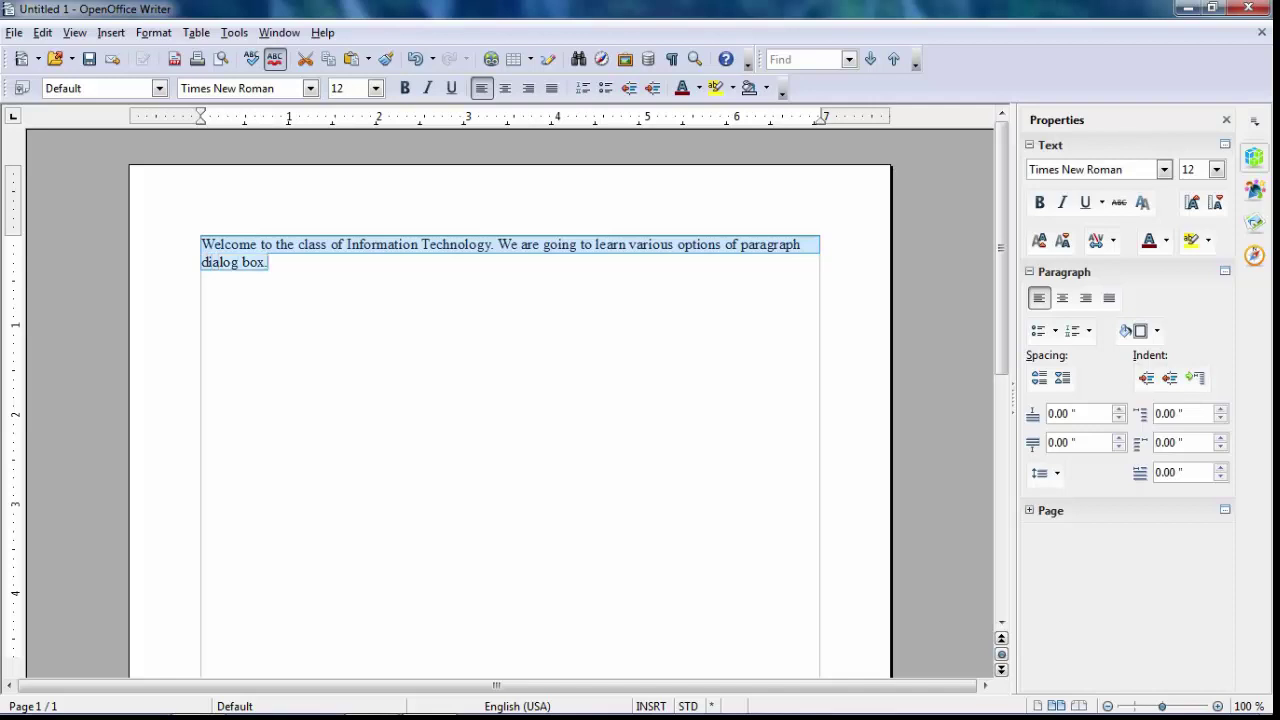
key("Right")
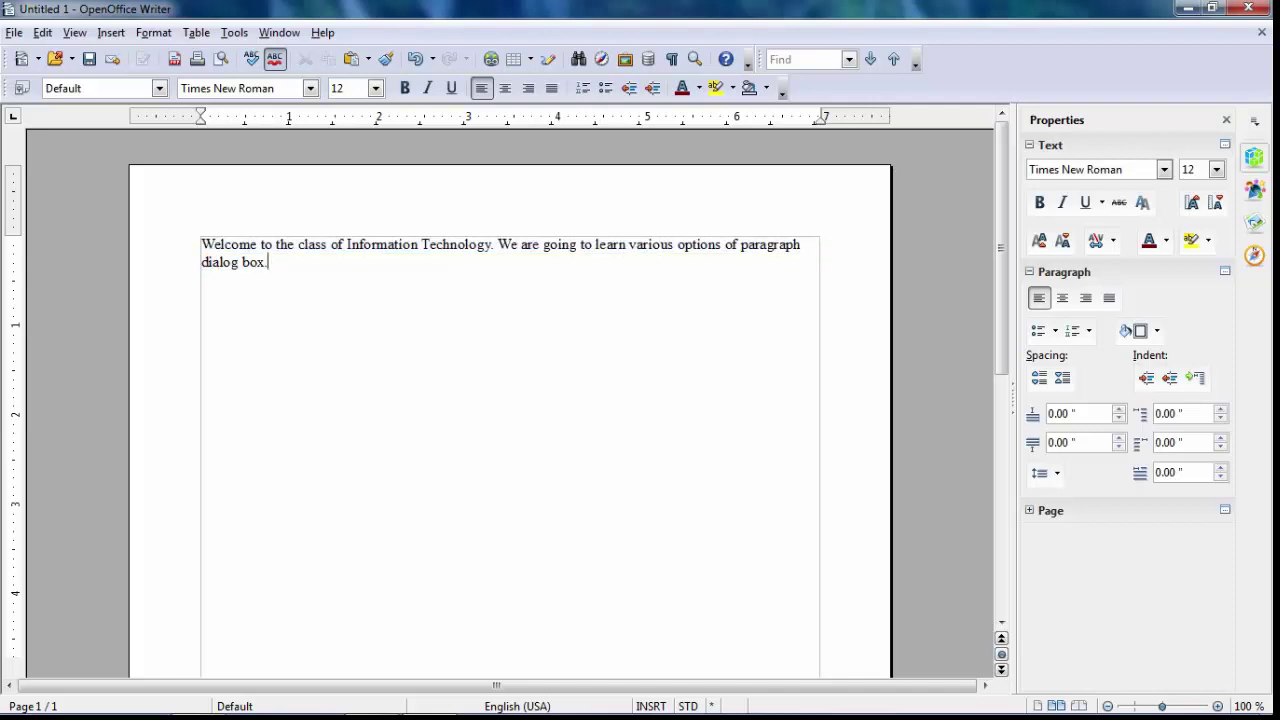
Step: Paste the copied welcome text repeatedly after itself to build a long first paragraph filling most of page 1
key("ctrl+v")
key("ctrl+v")
key("ctrl+v")
key("ctrl+v")
key("ctrl+v")
key("ctrl+v")
key("ctrl+v")
key("ctrl+v")
key("ctrl+v")
key("ctrl+v")
key("ctrl+v")
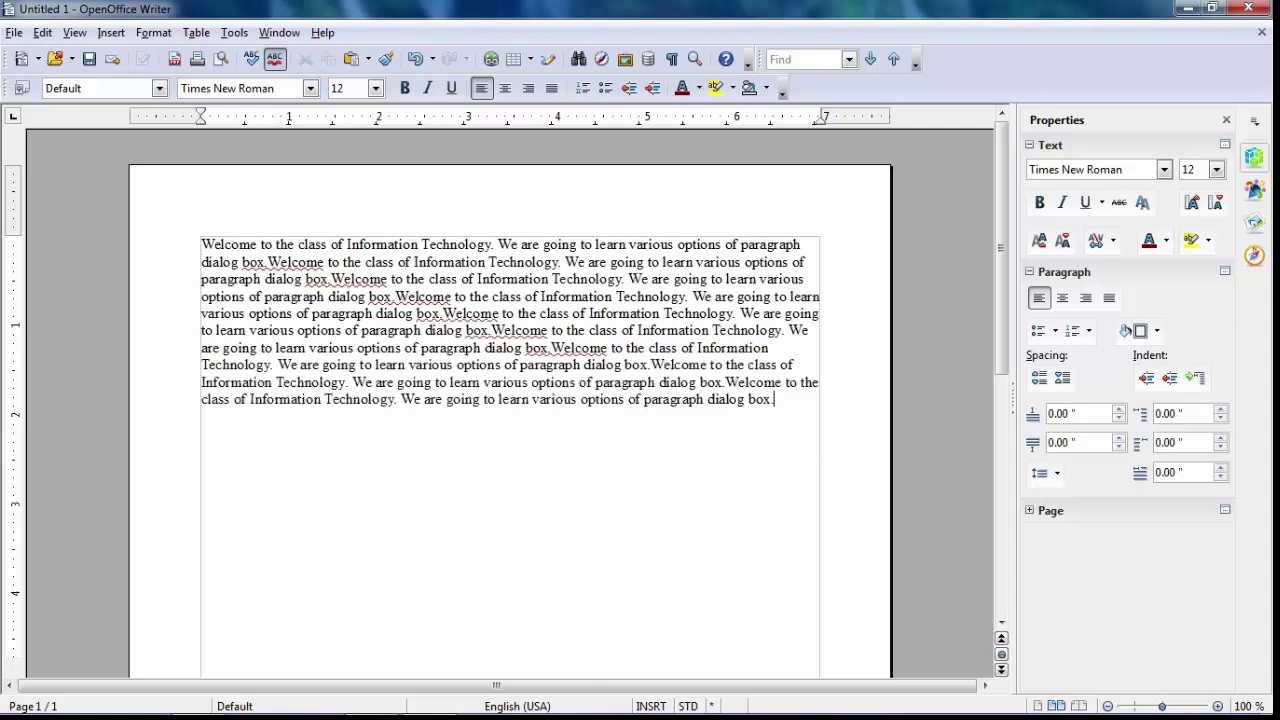
key("ctrl+v")
key("ctrl+v")
key("ctrl+v")
key("ctrl+v")
key("ctrl+v")
key("ctrl+v")
key("ctrl+v")
key("ctrl+v")
key("ctrl+v")
key("ctrl+v")
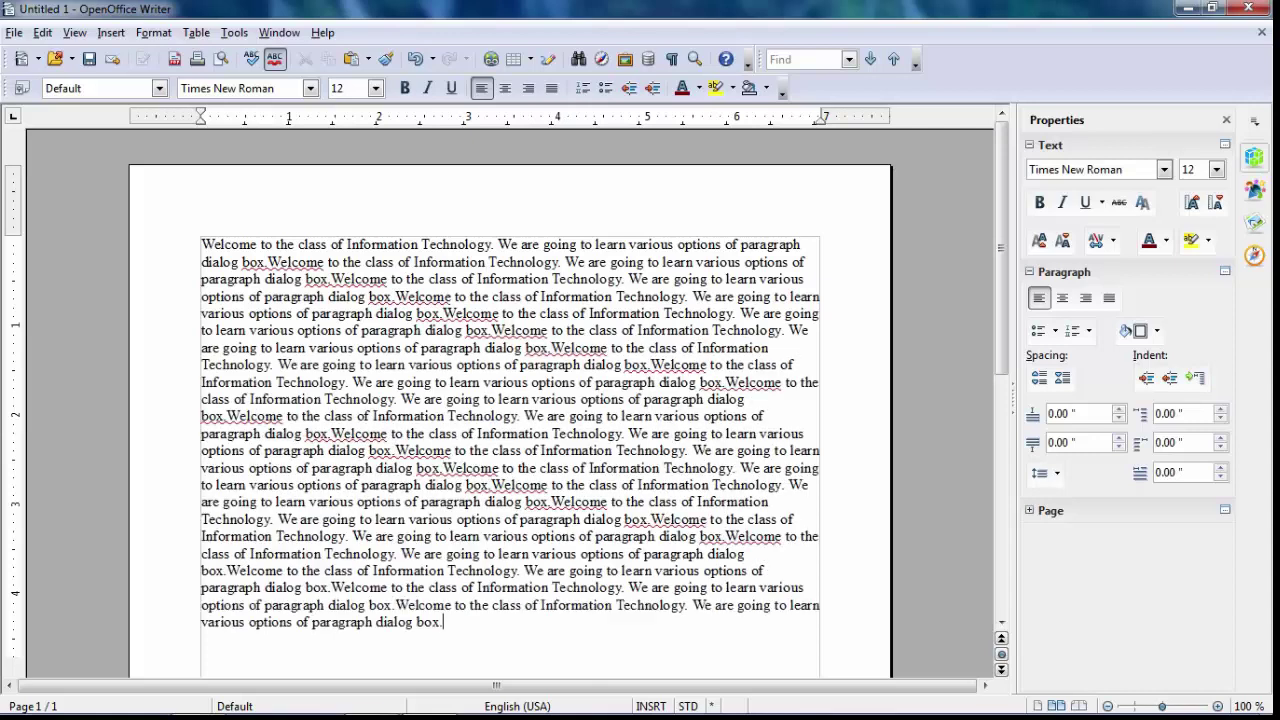
key("ctrl+v")
key("ctrl+v")
key("ctrl+v")
key("ctrl+v")
key("ctrl+v")
key("ctrl+v")
key("ctrl+v")
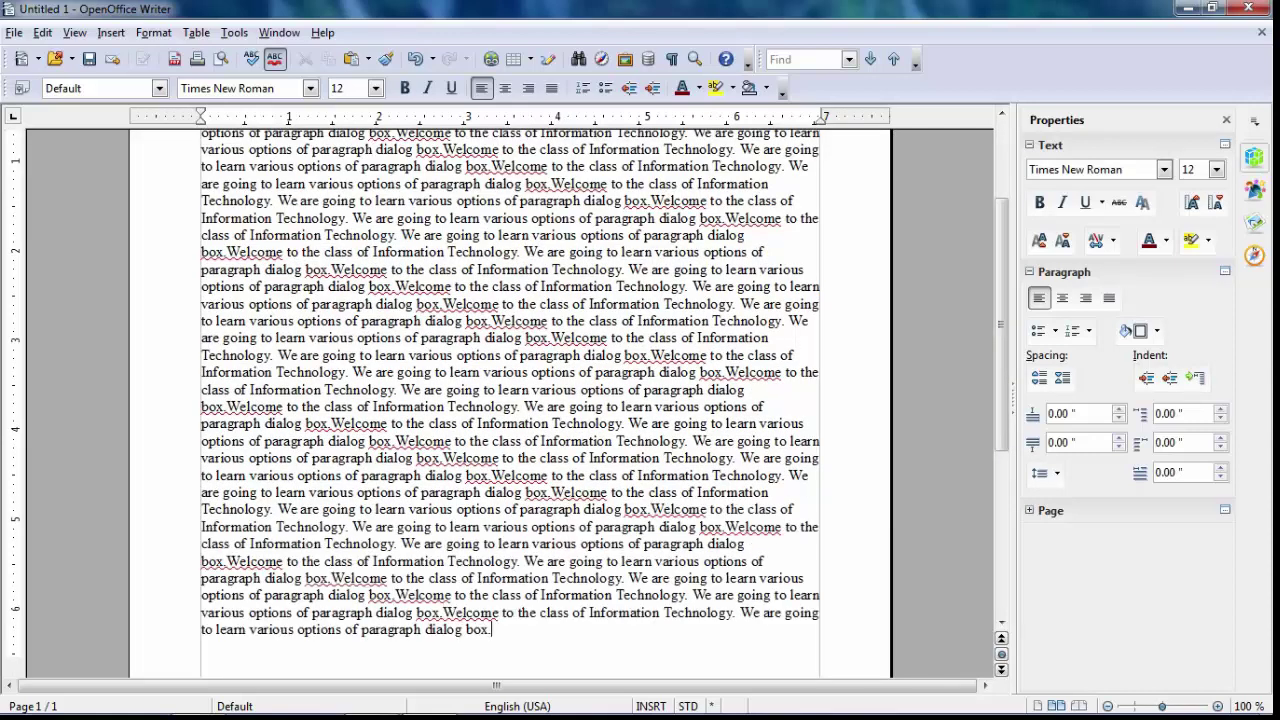
scroll(510, 400, "down", 6)
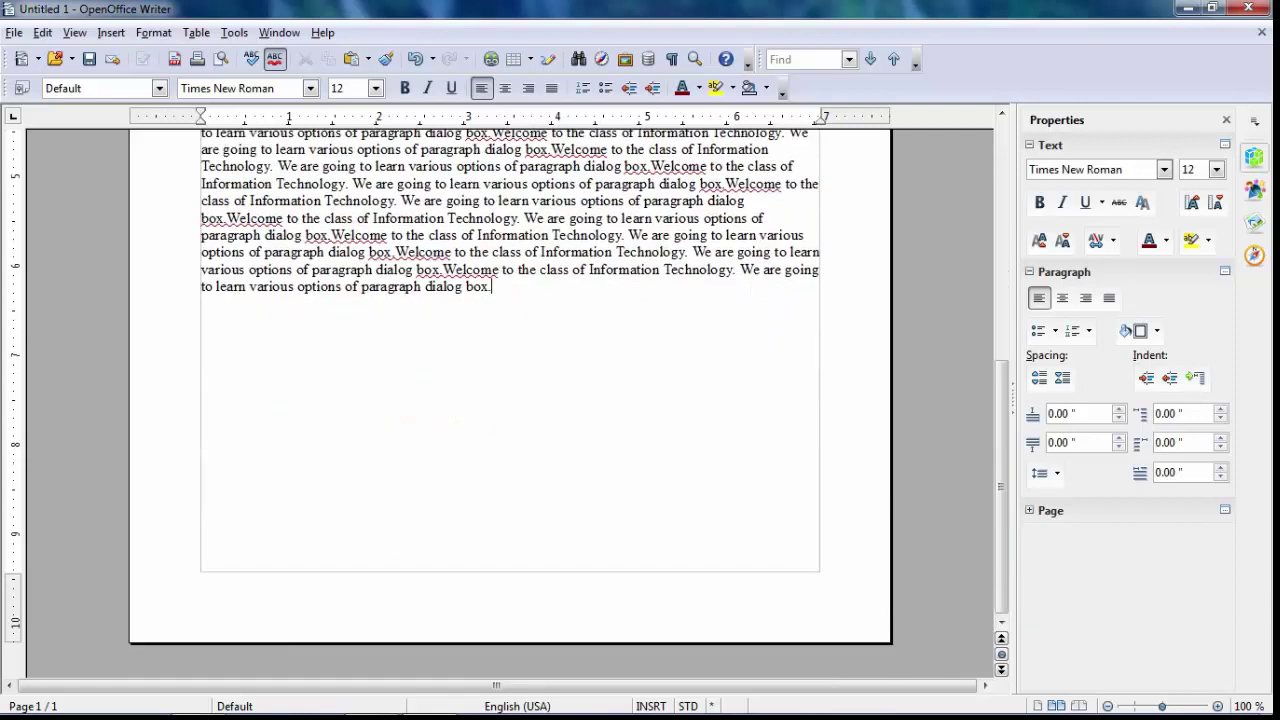
key("ctrl+v")
key("ctrl+v")
key("ctrl+v")
key("ctrl+v")
key("ctrl+v")
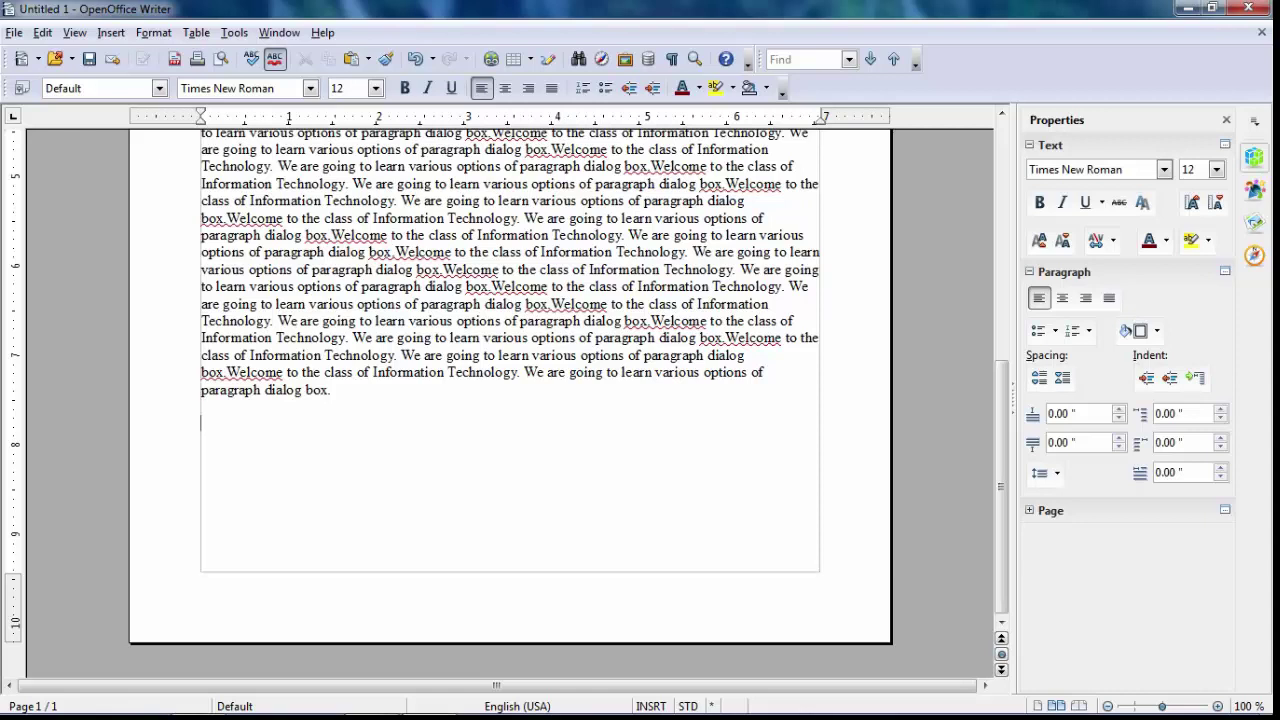
Step: Paste the welcome text ten times below a blank line to build a second paragraph running onto page 2
key("ctrl+v")
key("ctrl+v")
key("ctrl+v")
key("ctrl+v")
key("ctrl+v")
key("ctrl+v")
key("ctrl+v")
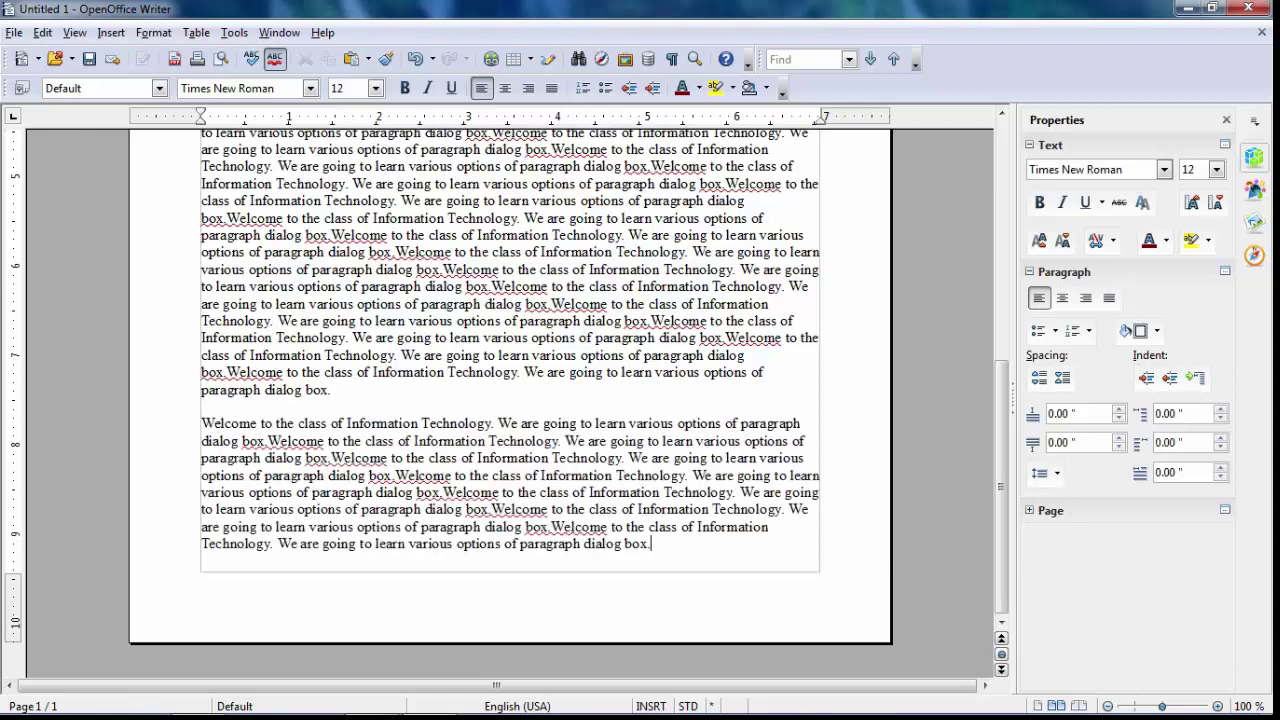
key("ctrl+v")
key("ctrl+v")
key("ctrl+v")
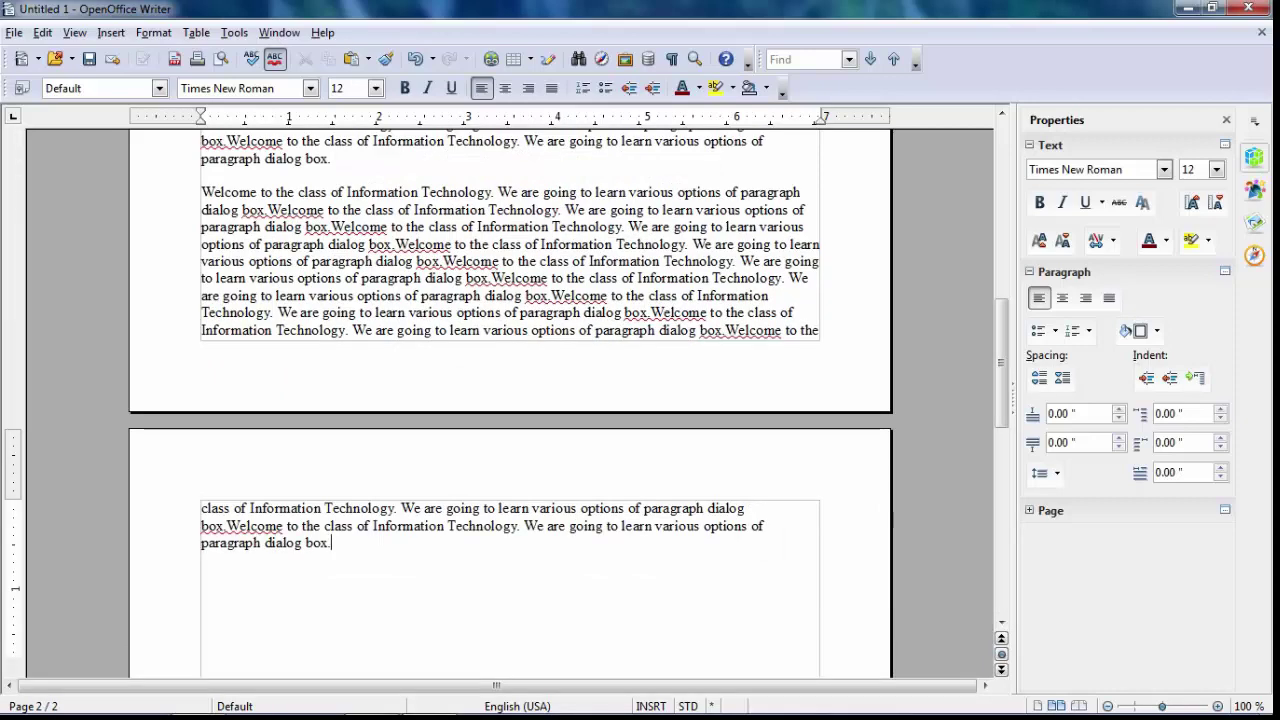
Step: Review the Indents & Spacing options in the Paragraph dialog, then close it without changing anything
scroll(510, 400, "up", 3)
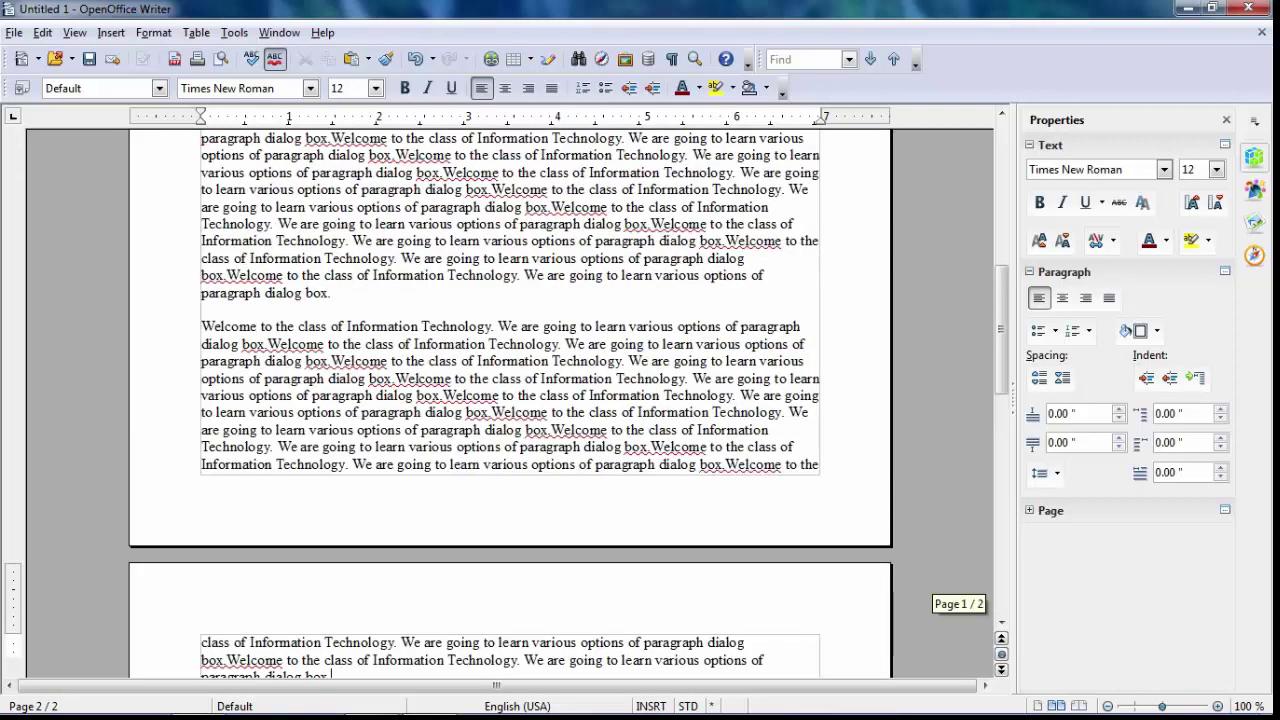
scroll(510, 400, "up", 3)
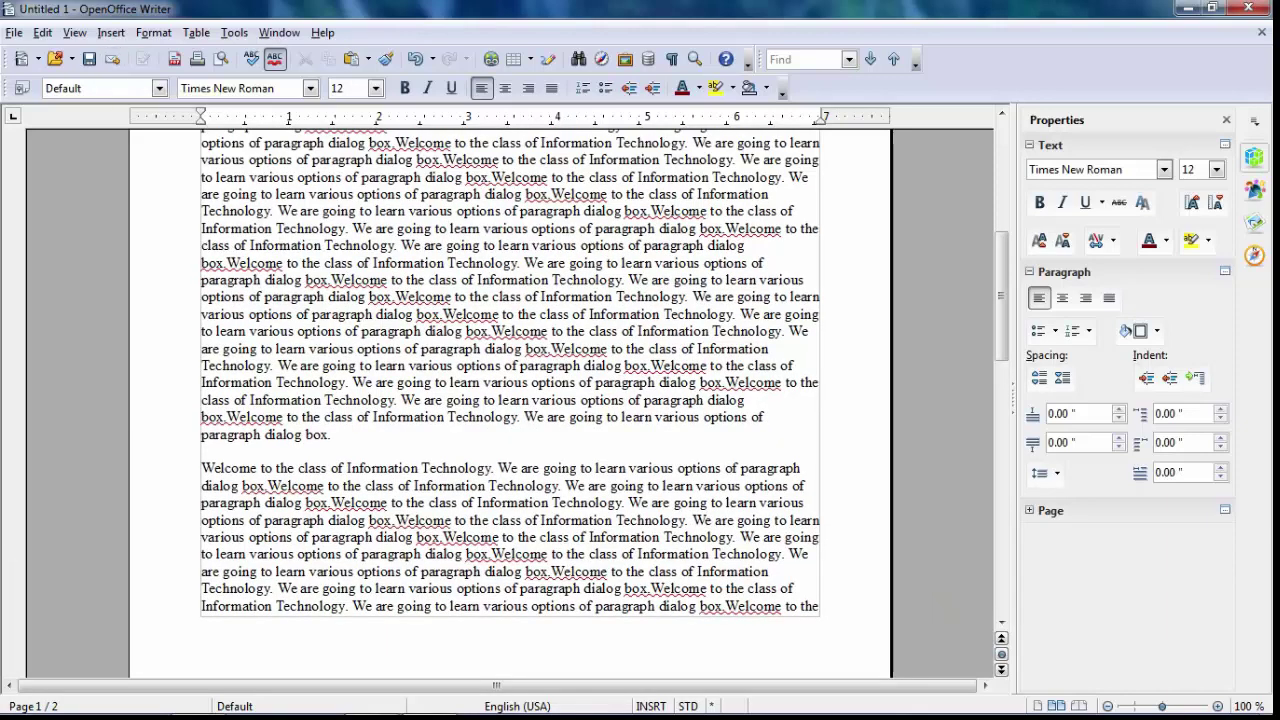
key("alt+o")
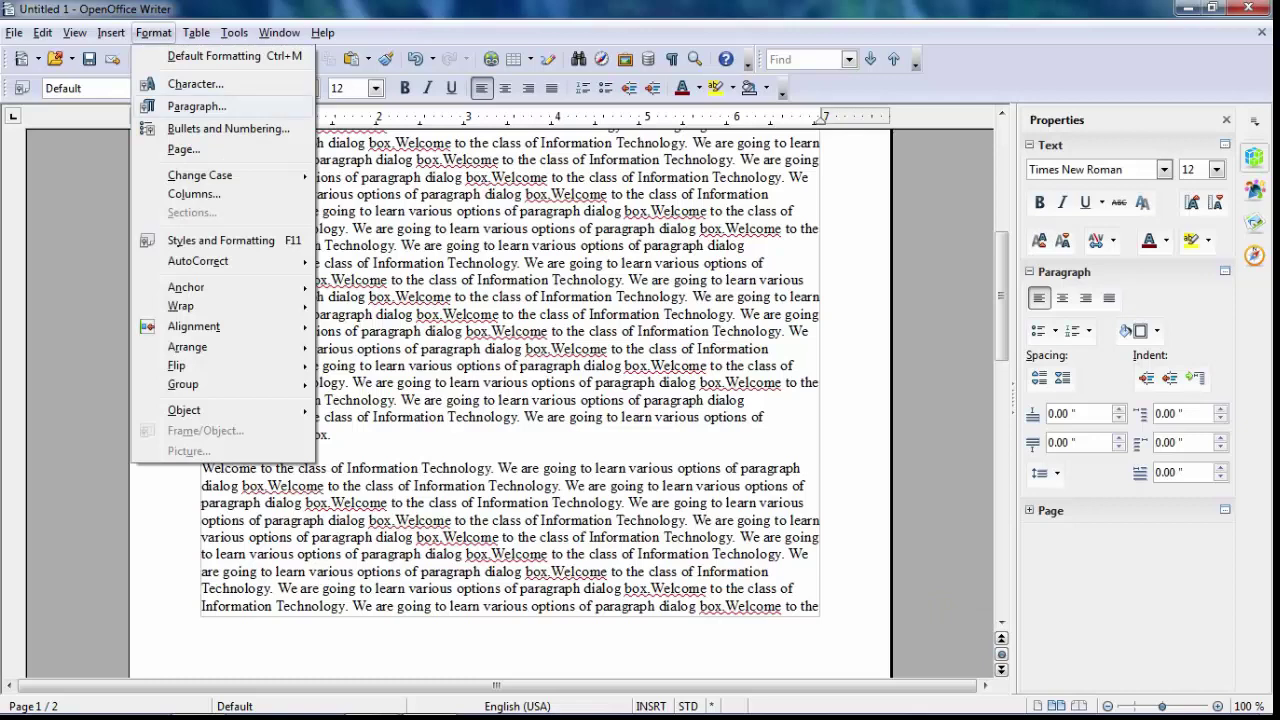
key("Return")
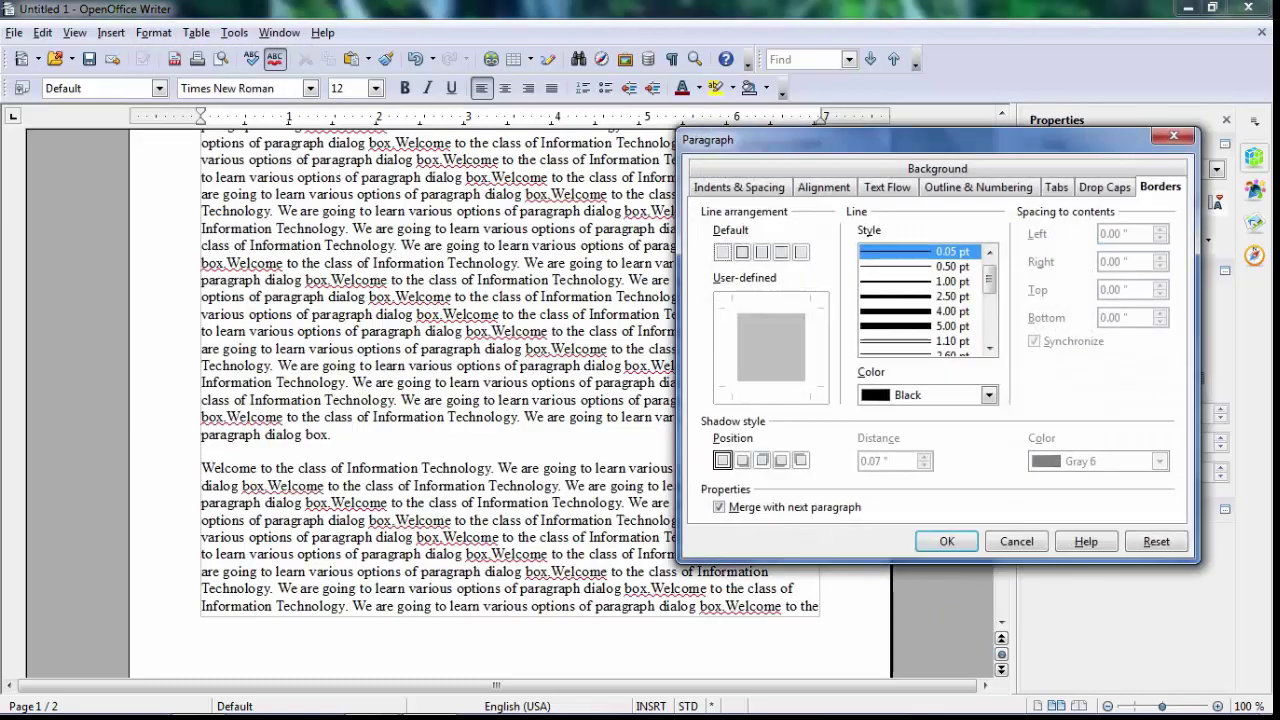
left_click(738, 187)
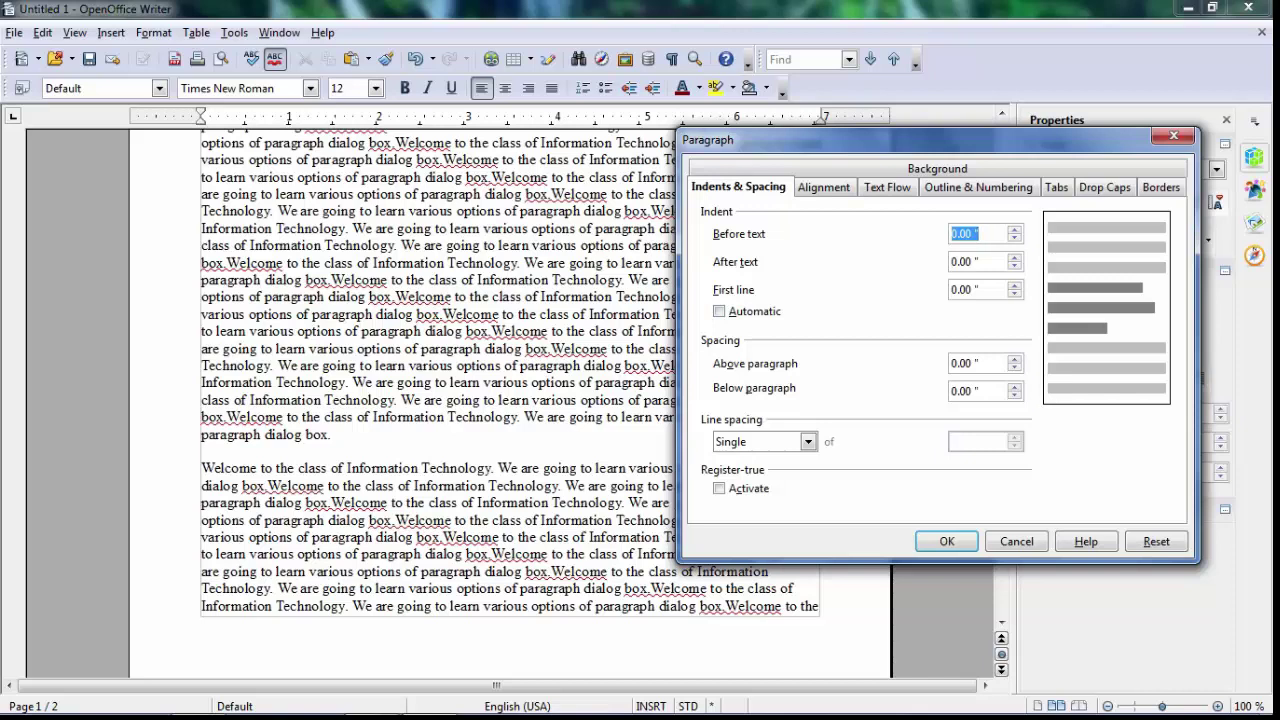
key("Escape")
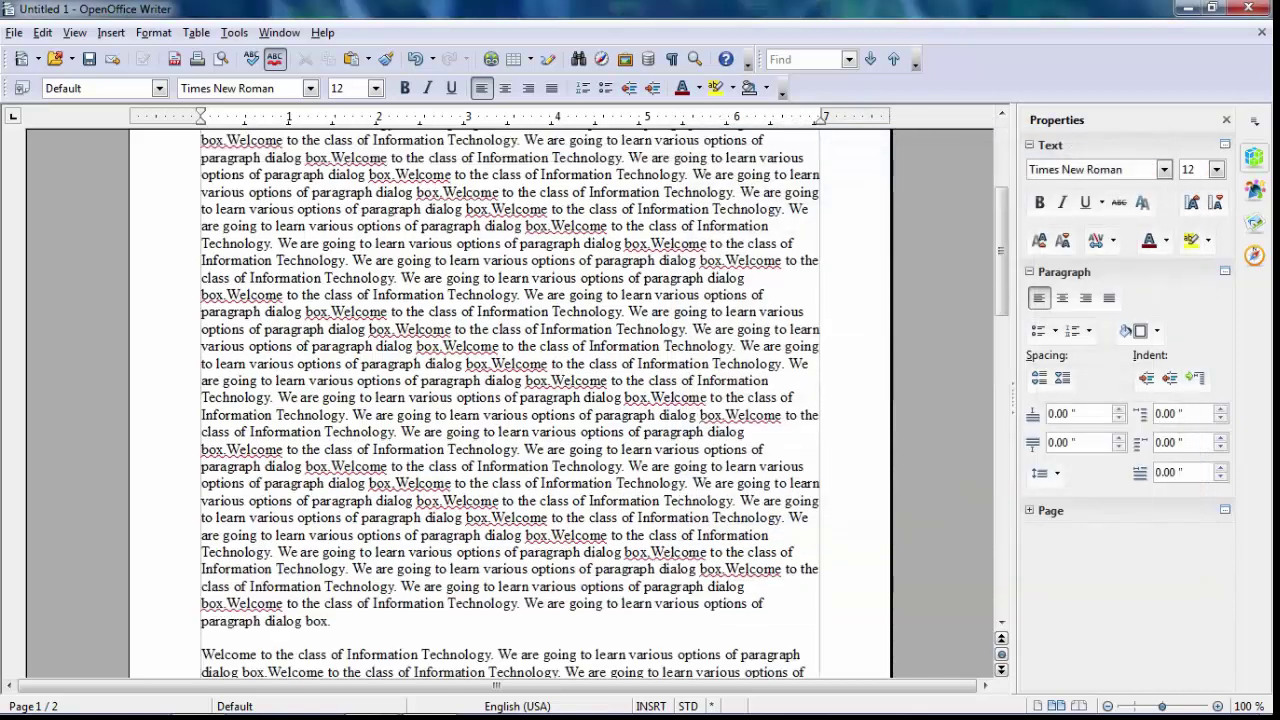
Step: Set the first paragraph's indent before text to 0.14" in the paragraph formatting
scroll(510, 400, "up", 5)
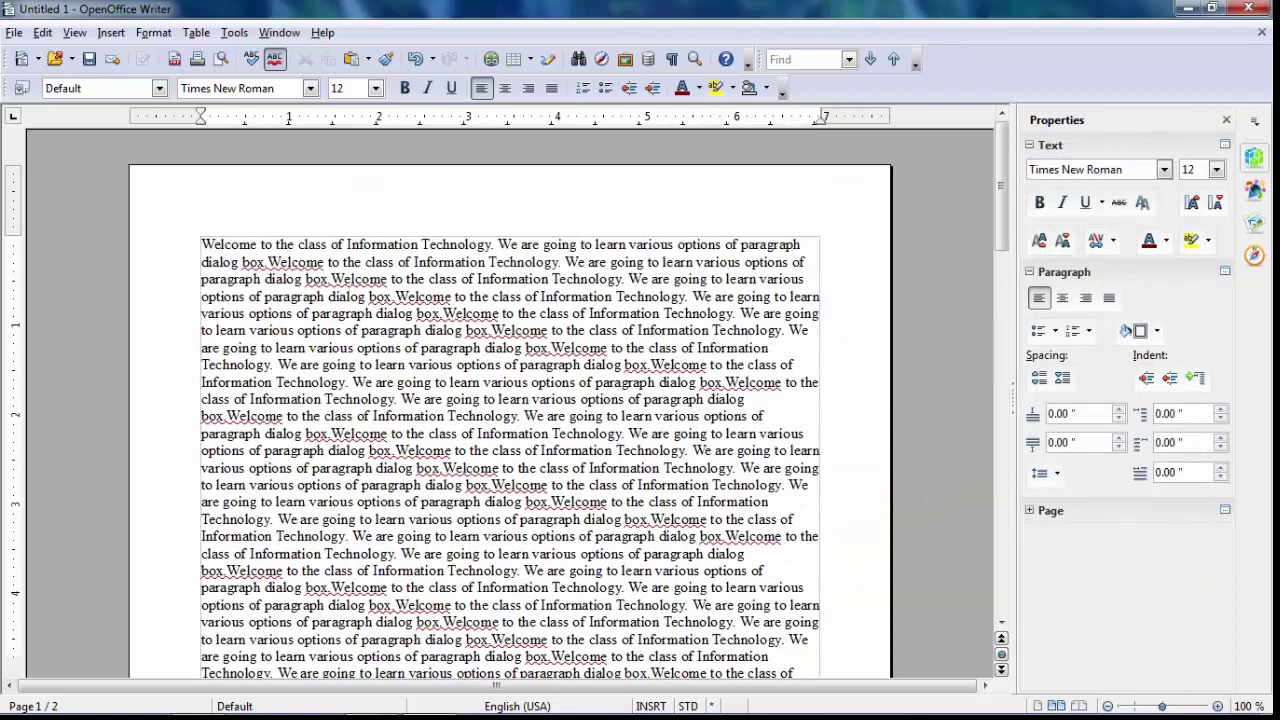
left_click(154, 32)
left_click(175, 104)
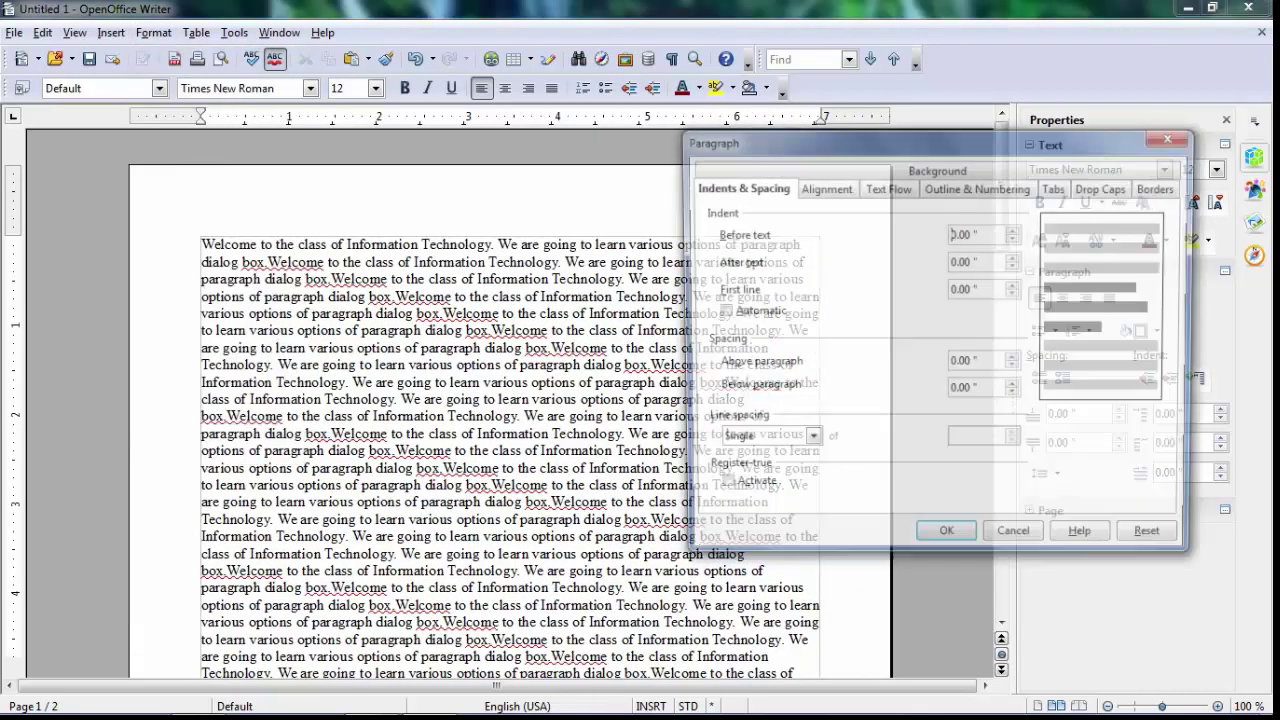
left_click(1014, 229)
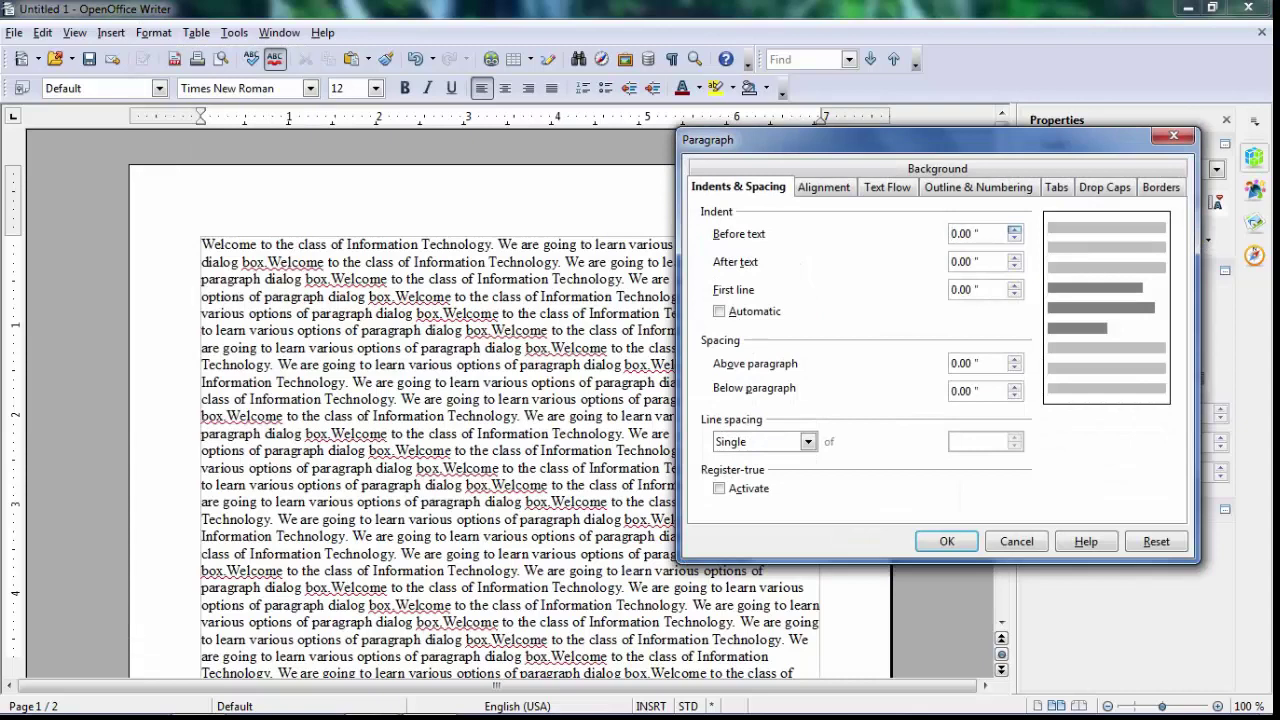
left_click(1014, 229)
left_click(1014, 229)
left_click(1014, 229)
left_click(1014, 229)
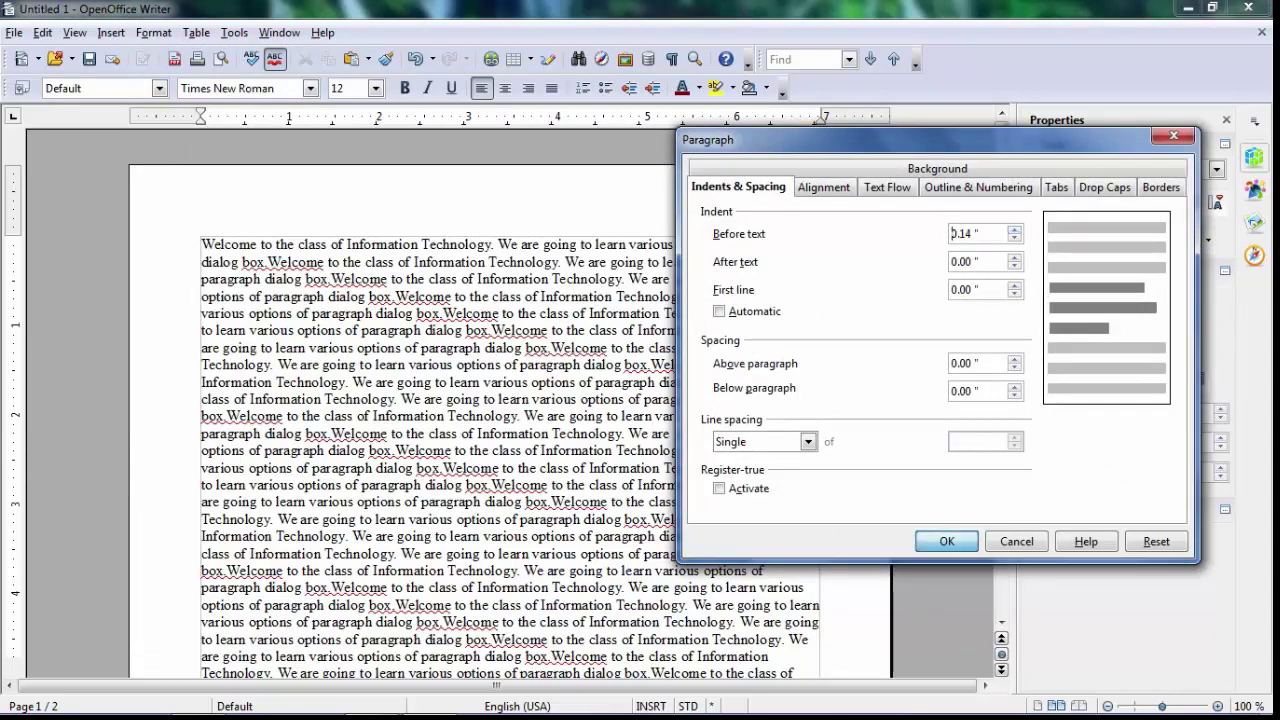
key("Return")
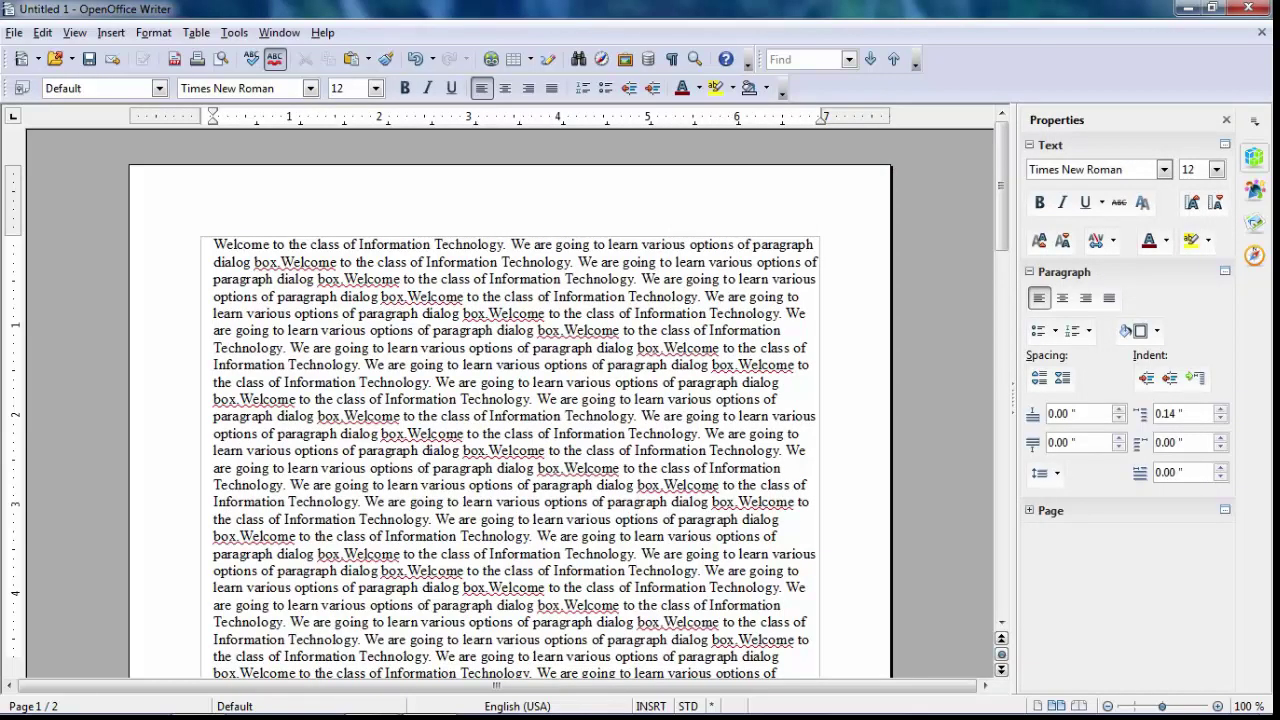
Step: Increase the first paragraph's indent before text to 1.00"
mouse_move(1001, 190)
left_mouse_down()
mouse_move(1001, 201)
mouse_move(1001, 190)
left_mouse_up()
left_click(153, 32)
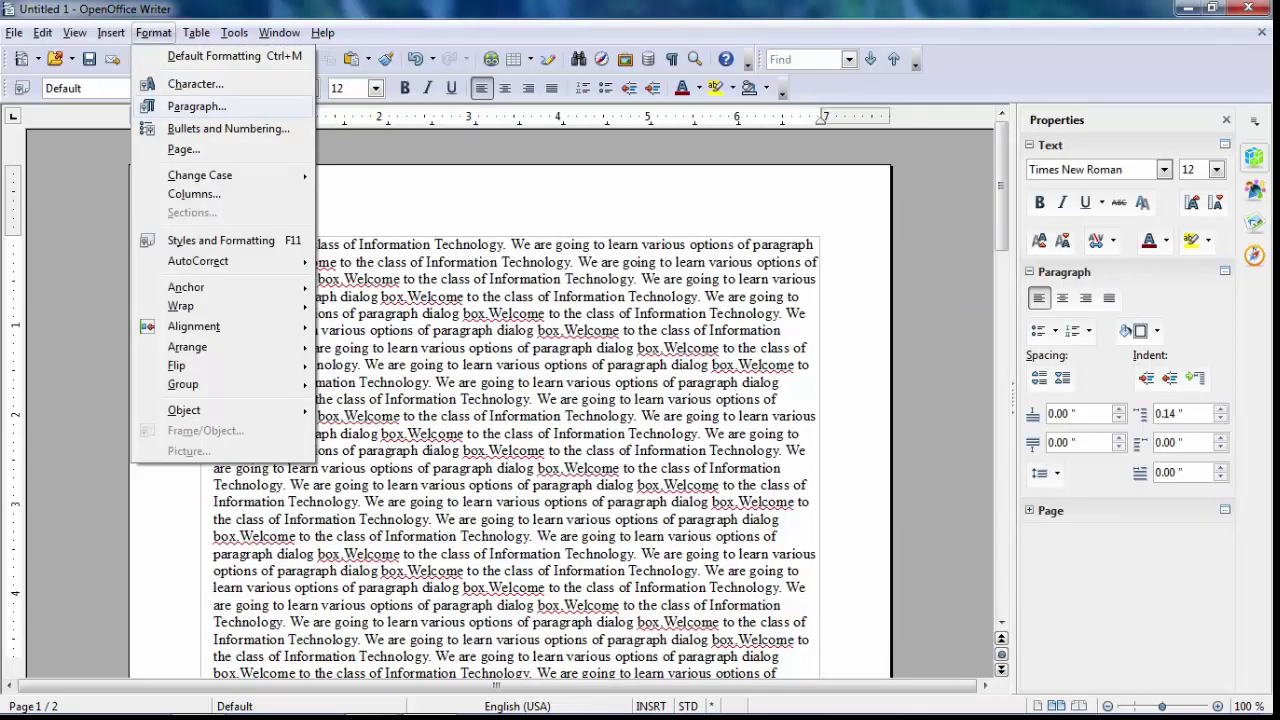
left_click(197, 106)
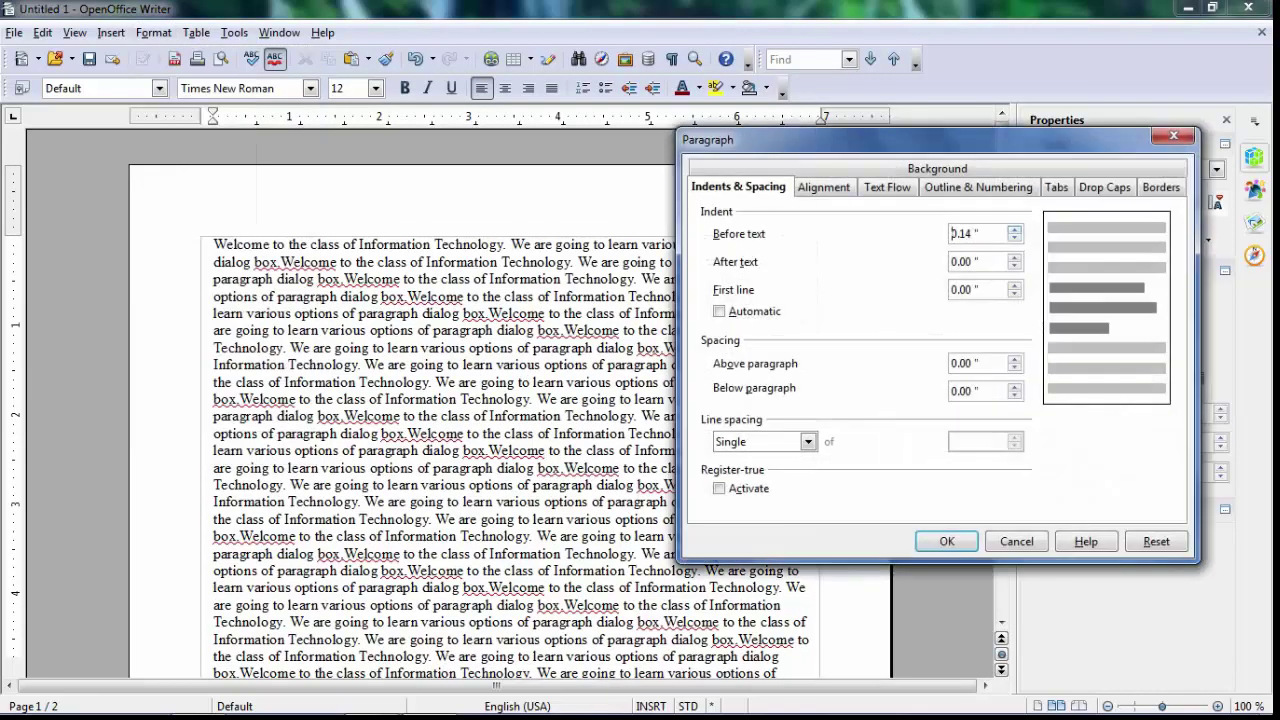
left_click(1014, 229)
left_click(1014, 229)
left_click(1014, 229)
left_click(1014, 229)
left_click(1014, 229)
left_click(1014, 229)
left_click(1014, 229)
left_click(1014, 229)
left_click(1014, 229)
left_click(1014, 229)
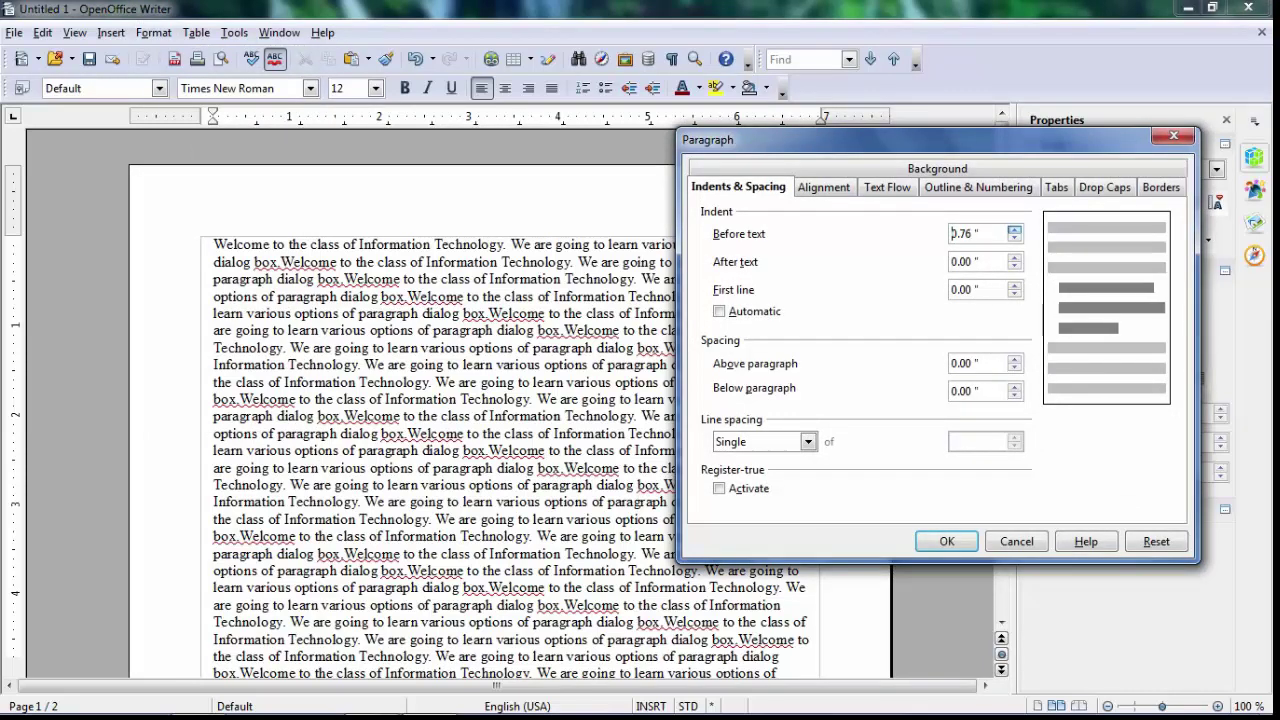
left_click(1014, 229)
left_click(1014, 229)
left_click(1014, 229)
left_click(1014, 229)
left_click(1014, 229)
left_click(1014, 229)
left_click(1014, 229)
left_click(1014, 238)
left_click(946, 541)
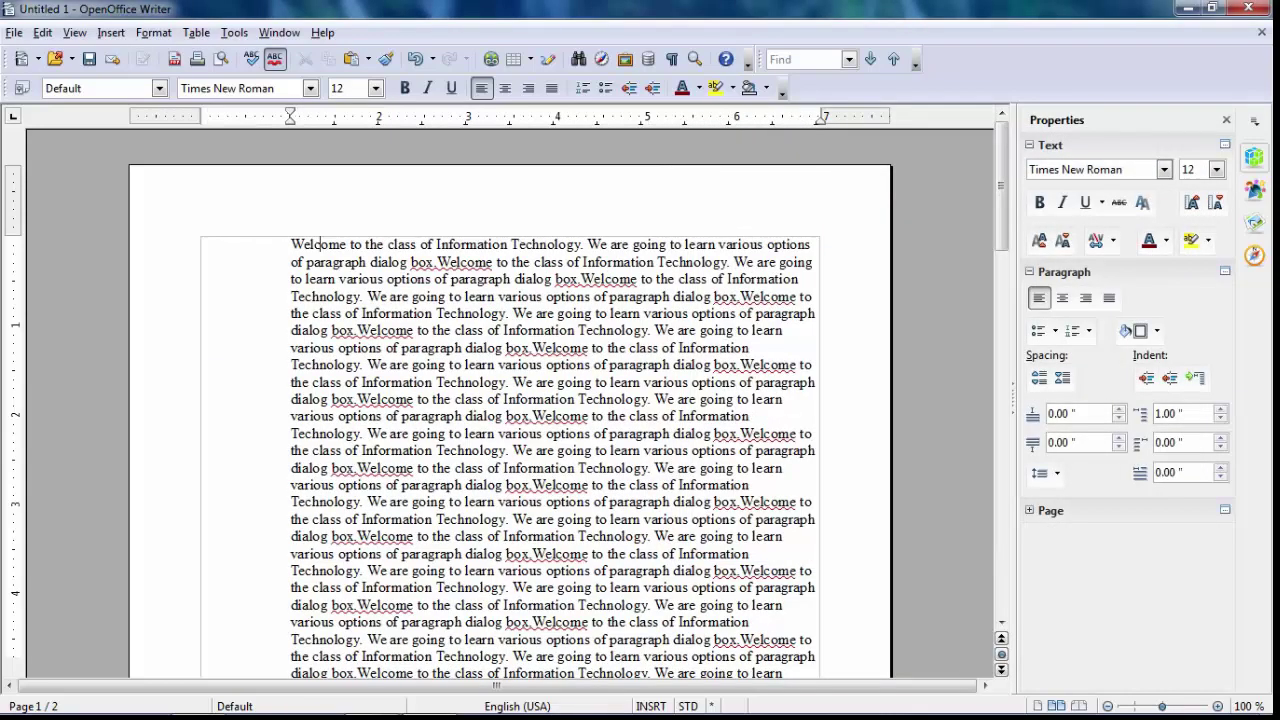
Step: Reset the first paragraph's indent before text to 0
scroll(510, 400, "down", 8)
scroll(510, 400, "up", 10)
key("alt+o")
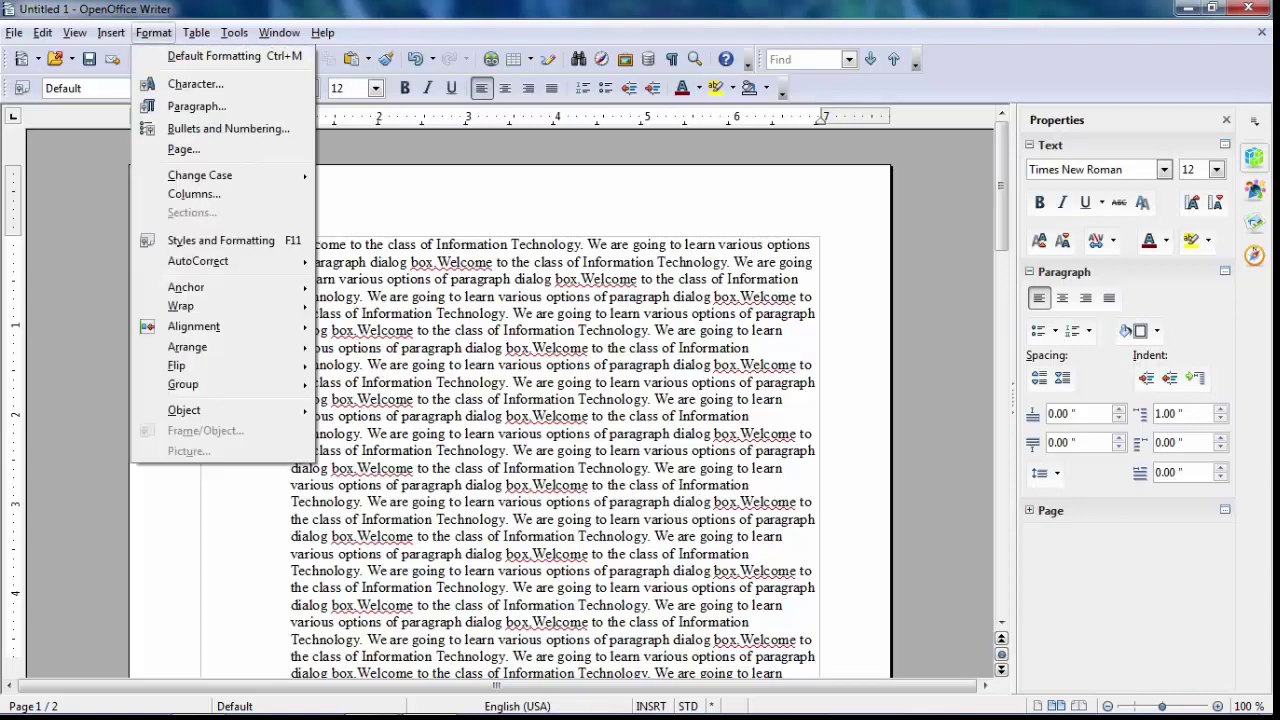
key("Down")
key("Down")
key("Return")
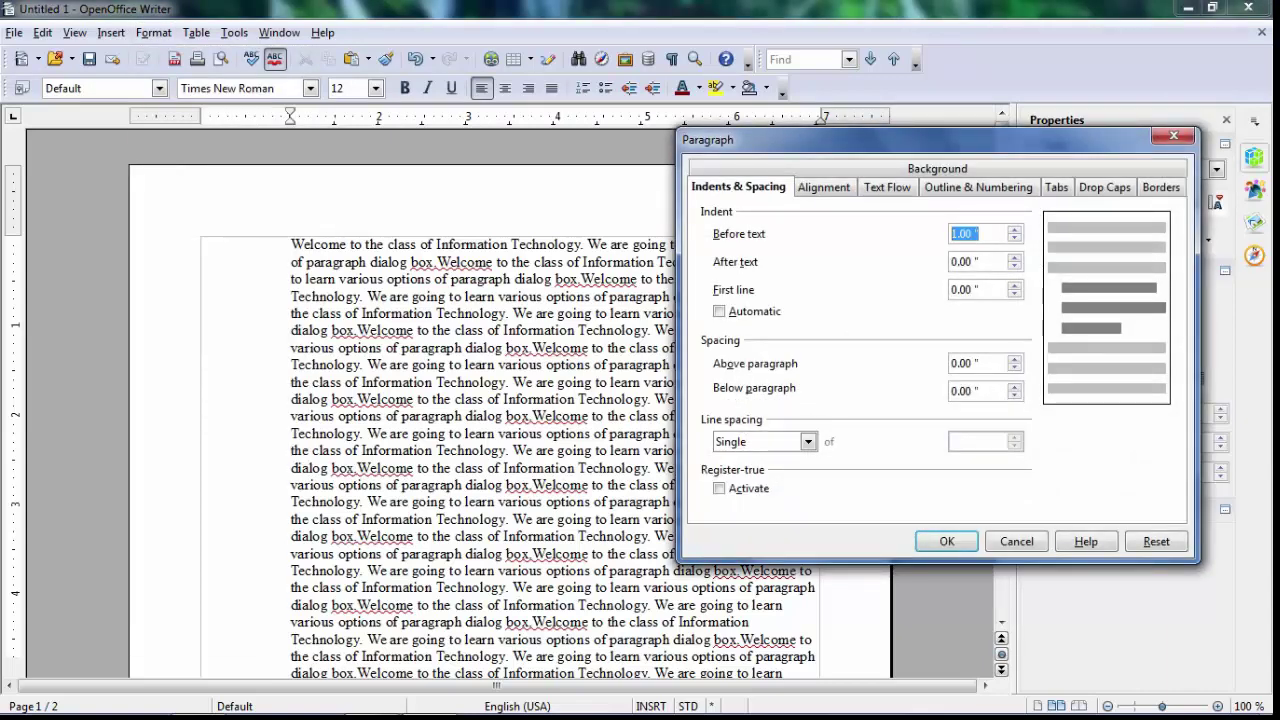
type("0")
key("Return")
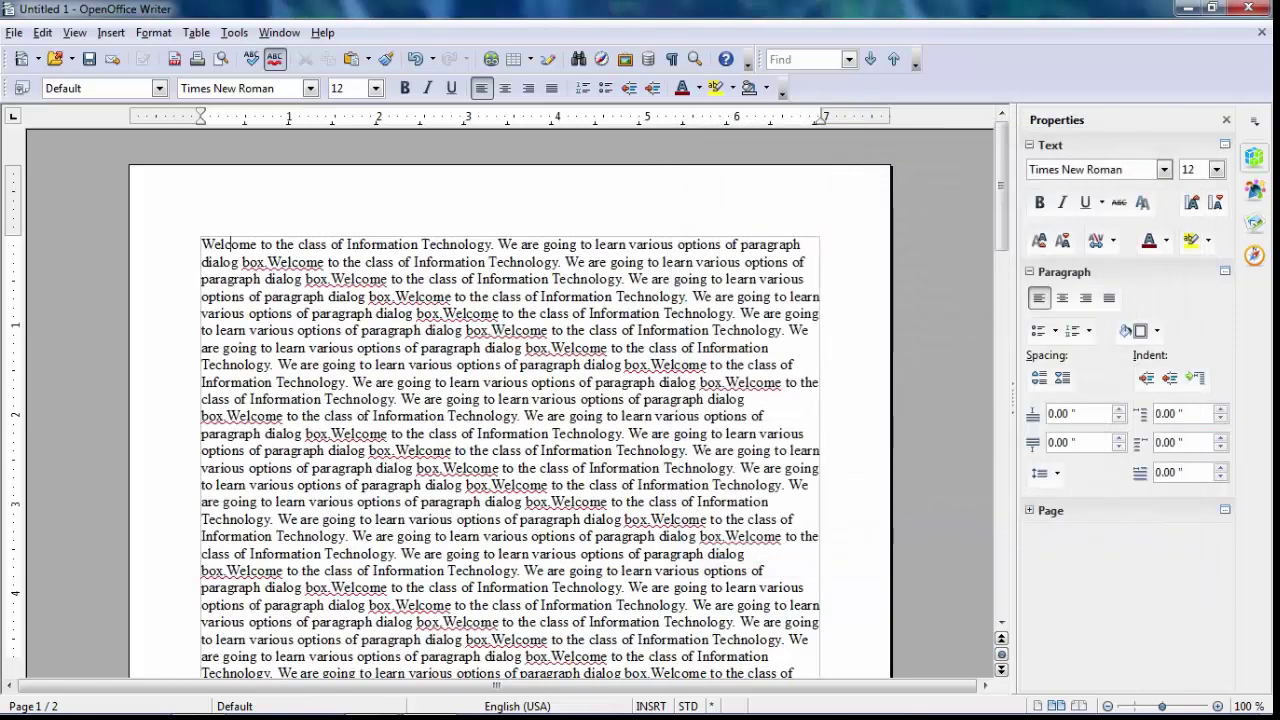
Step: Set the first paragraph's indent after text to 1" and check the result down to the second paragraph
left_click(153, 33)
left_click(194, 106)
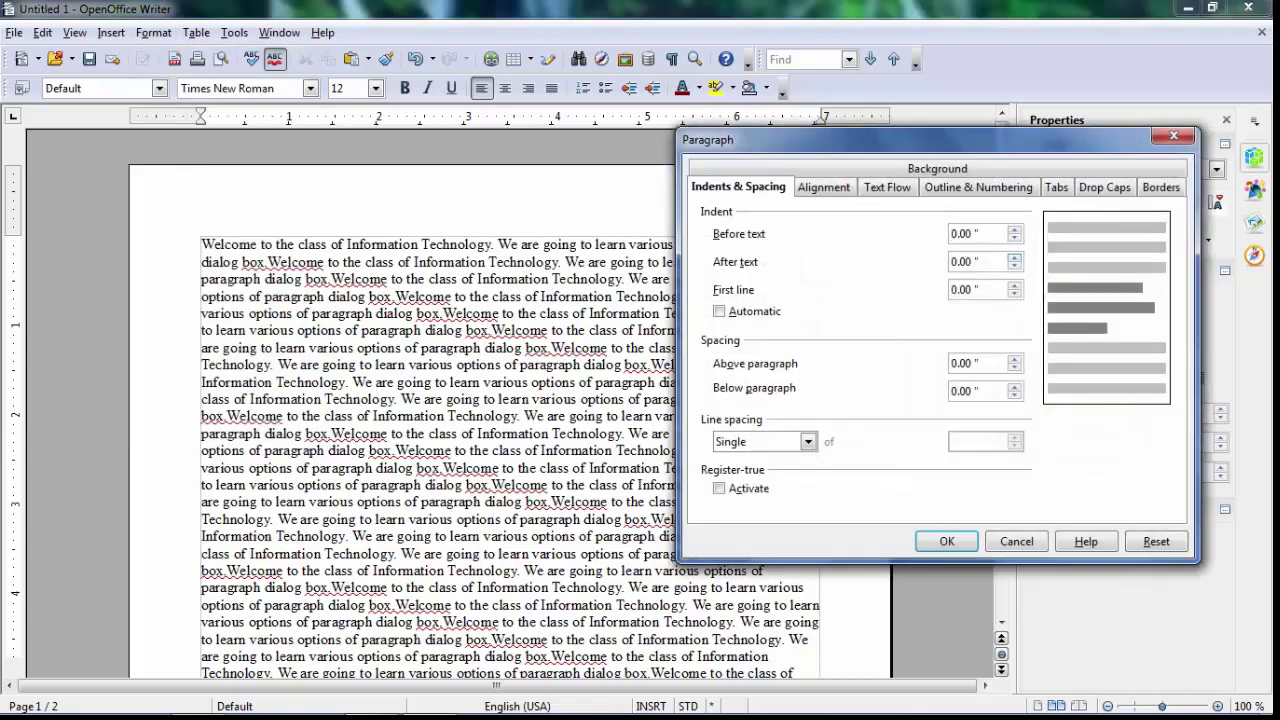
key("Tab")
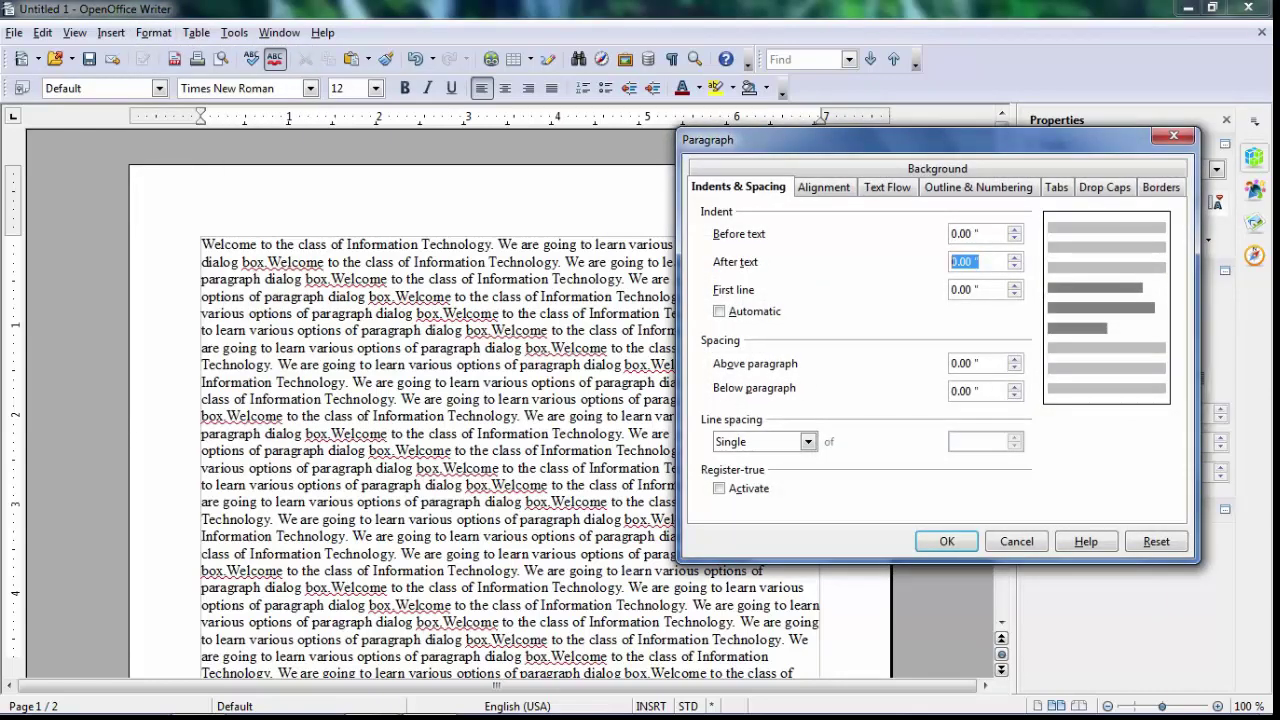
type("1")
key("Return")
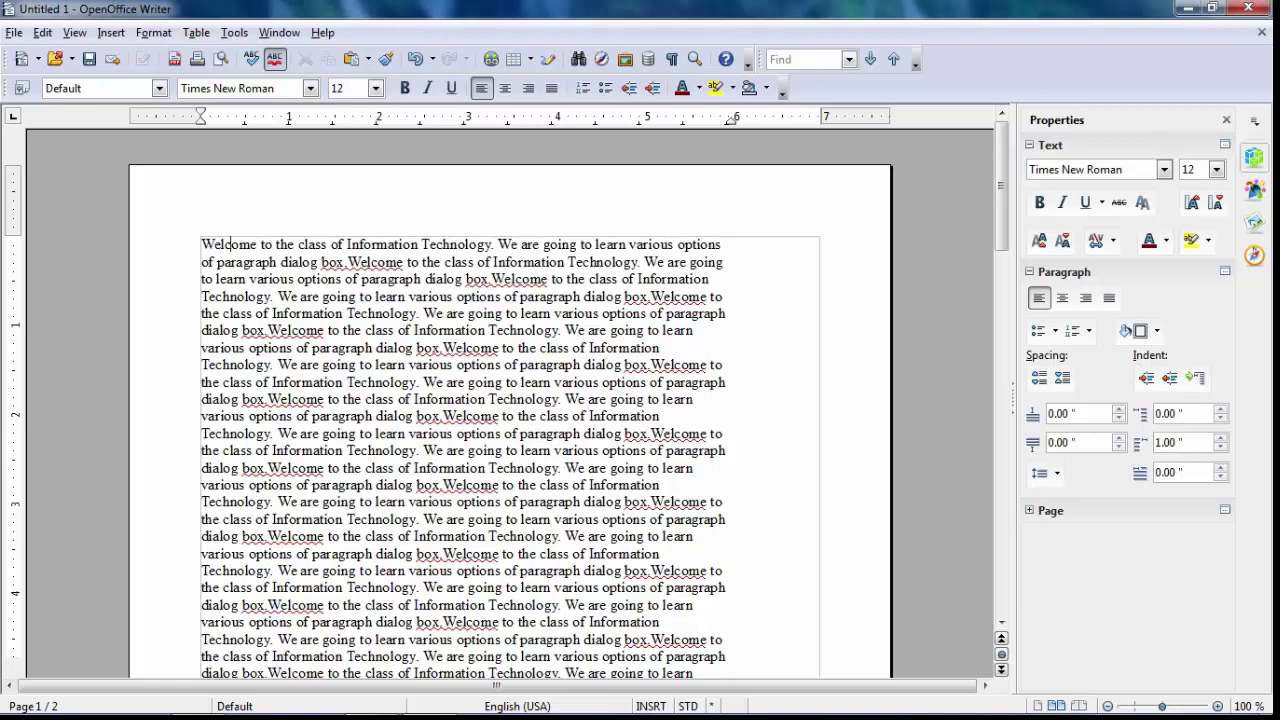
scroll(460, 400, "down", 10)
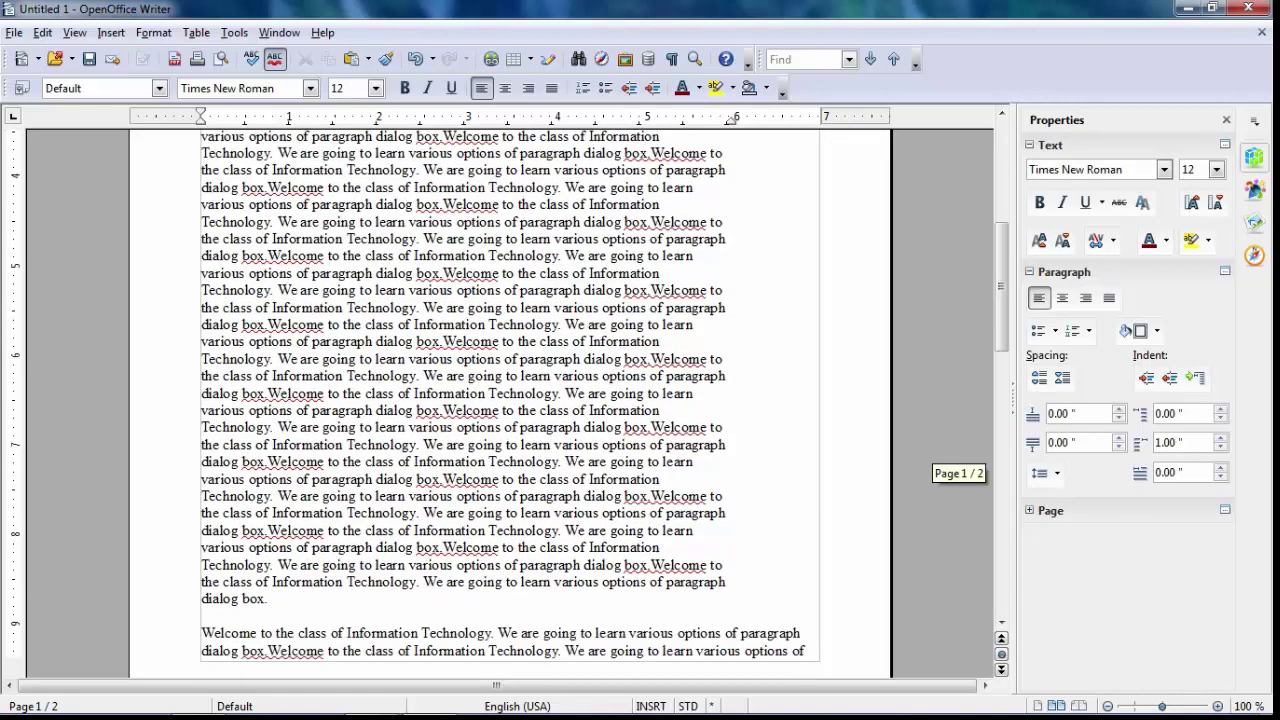
Step: Reset the first paragraph's indent after text to 0
scroll(460, 400, "up", 11)
scroll(460, 400, "up", 3)
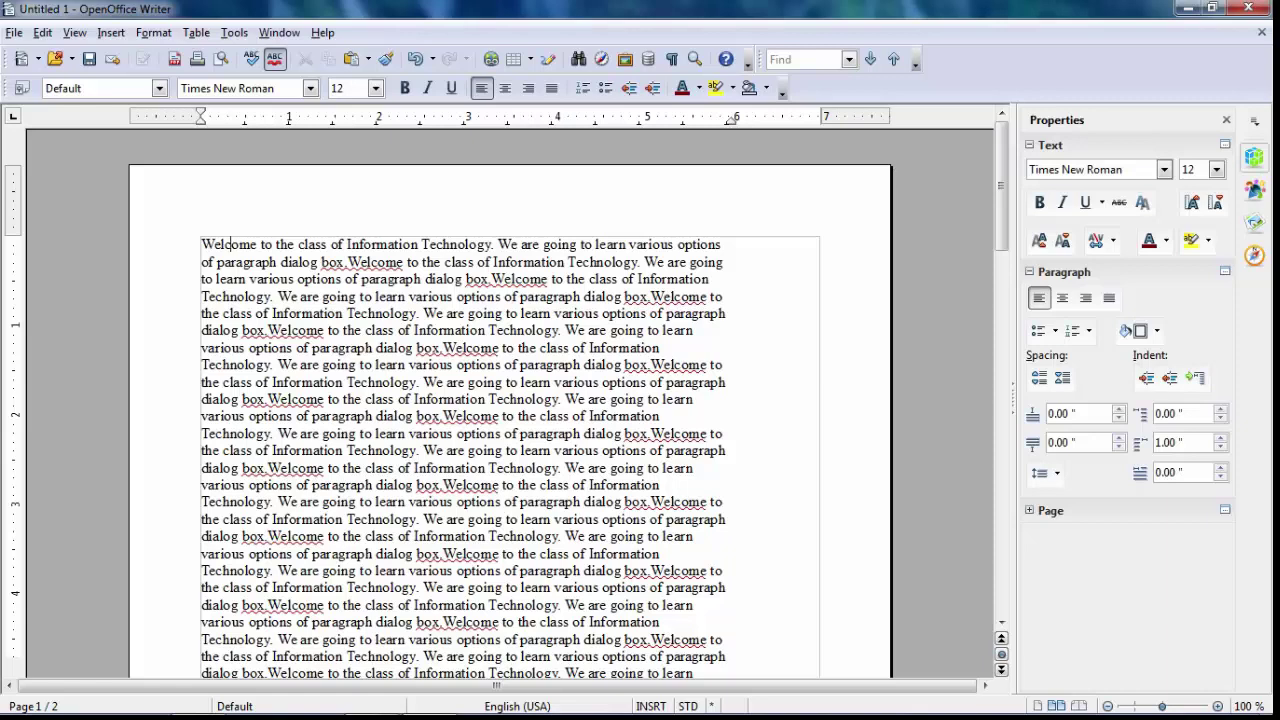
key("alt+o")
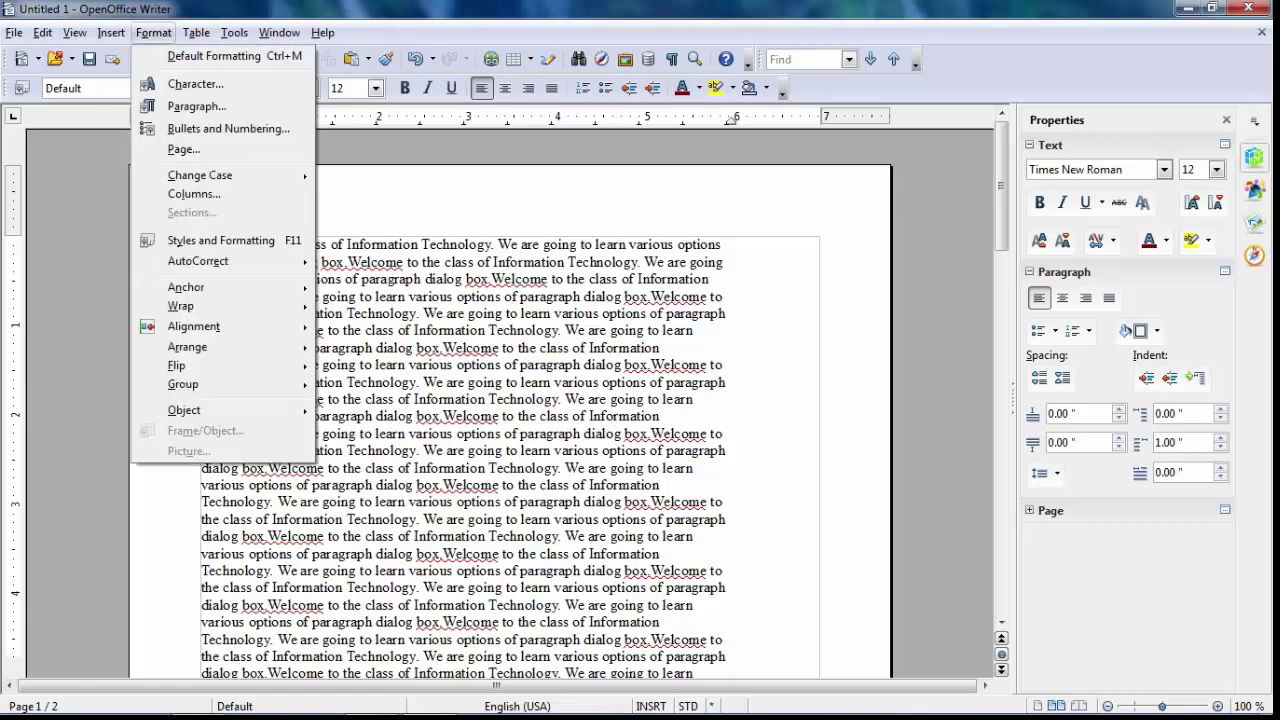
key("Down")
key("Down")
key("Return")
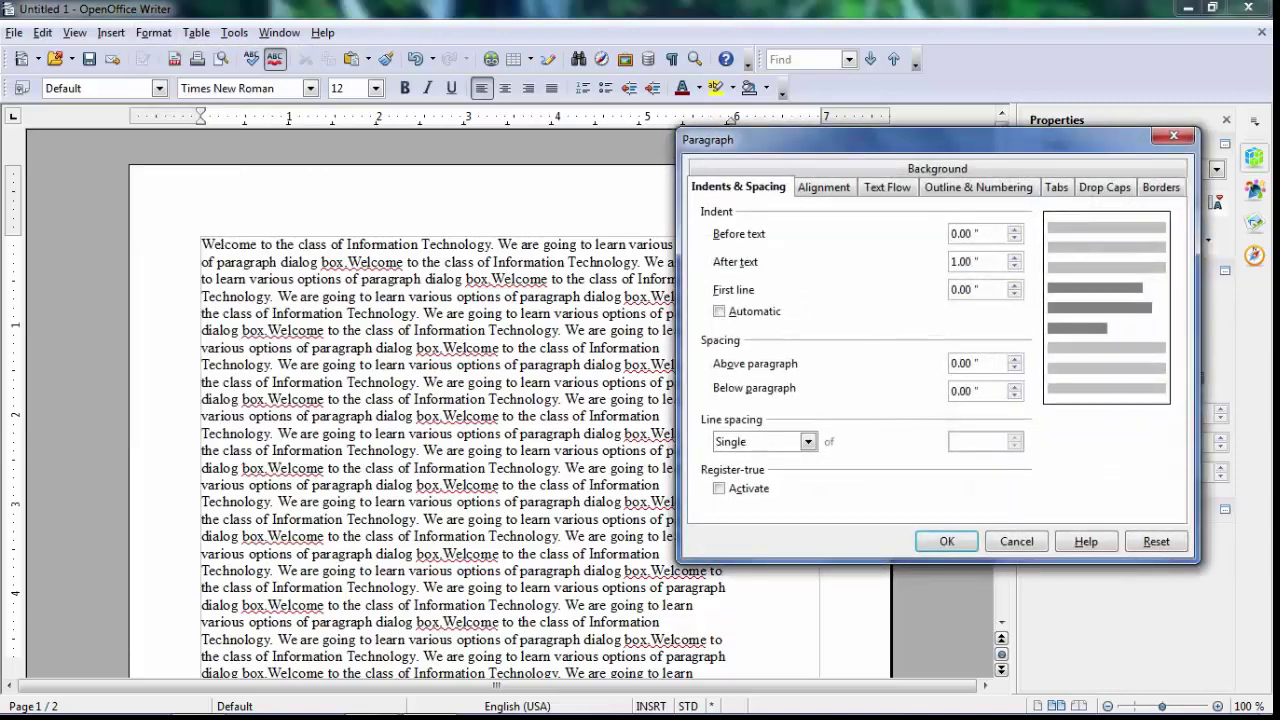
key("Tab")
type("0")
key("Return")
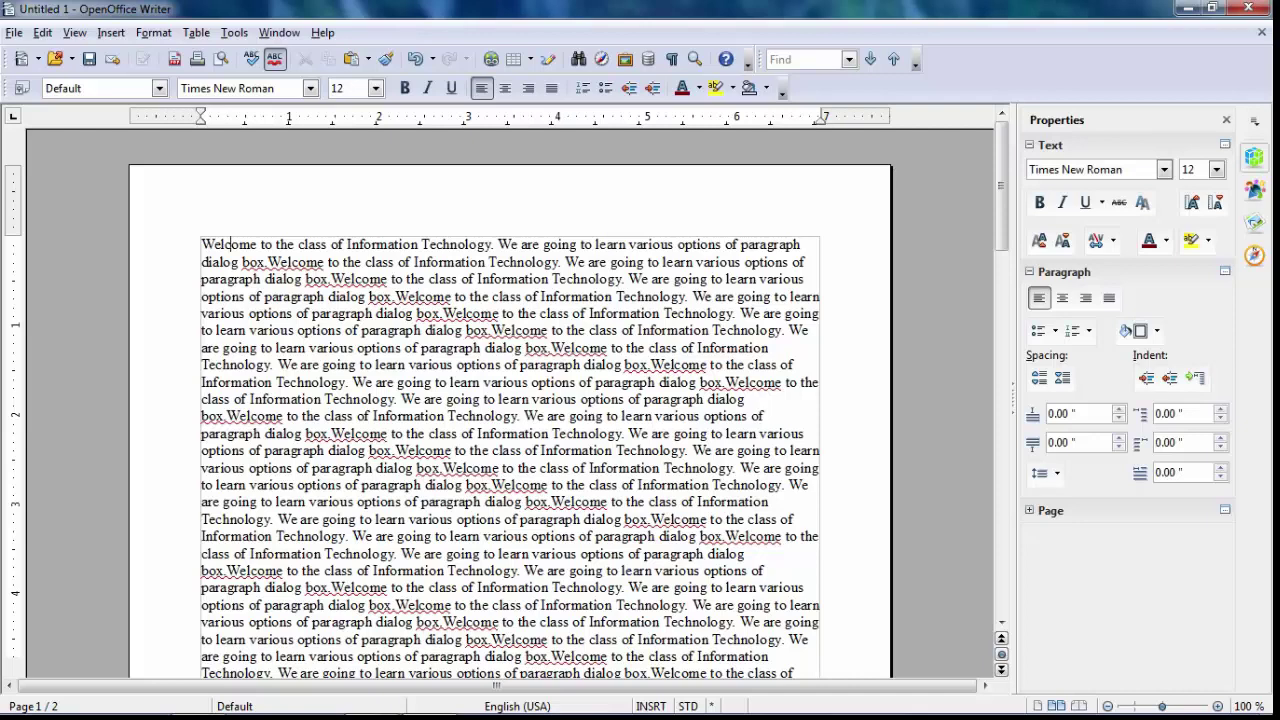
Step: Set the first paragraph's first line indent to 1" and check the result in the text
left_click(153, 32)
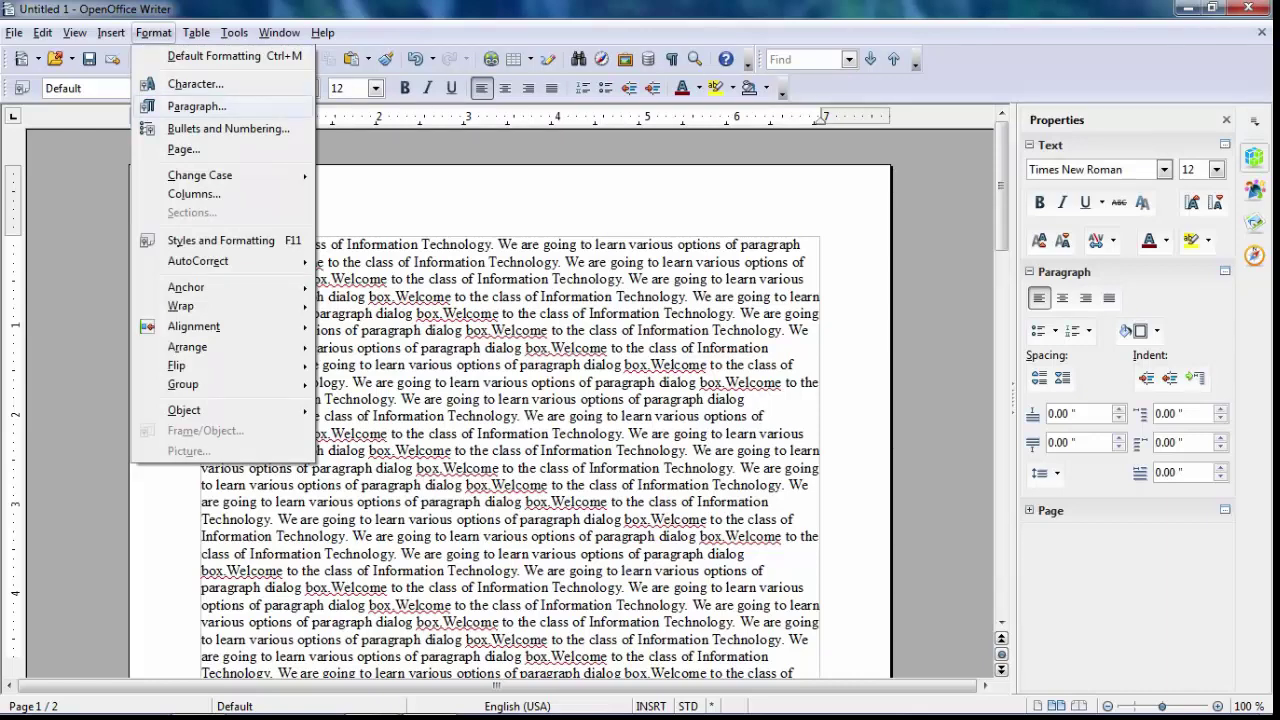
left_click(196, 106)
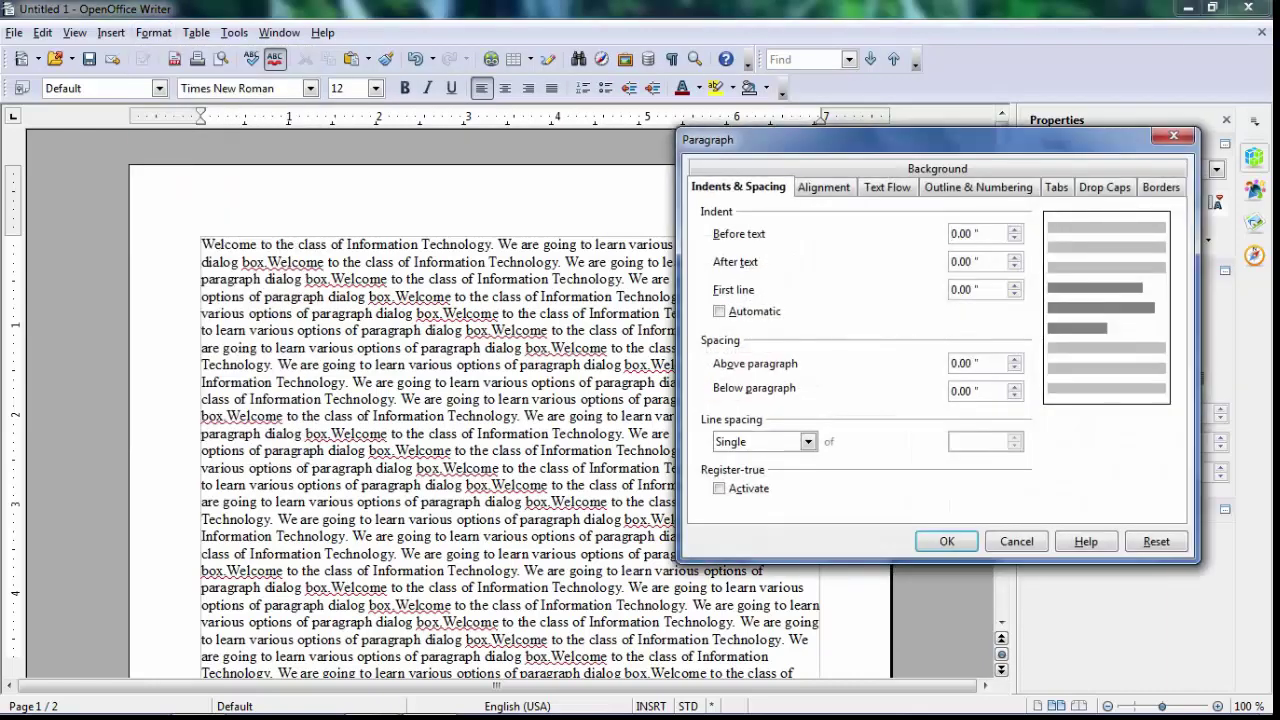
key("Tab")
key("Tab")
type("1")
key("Return")
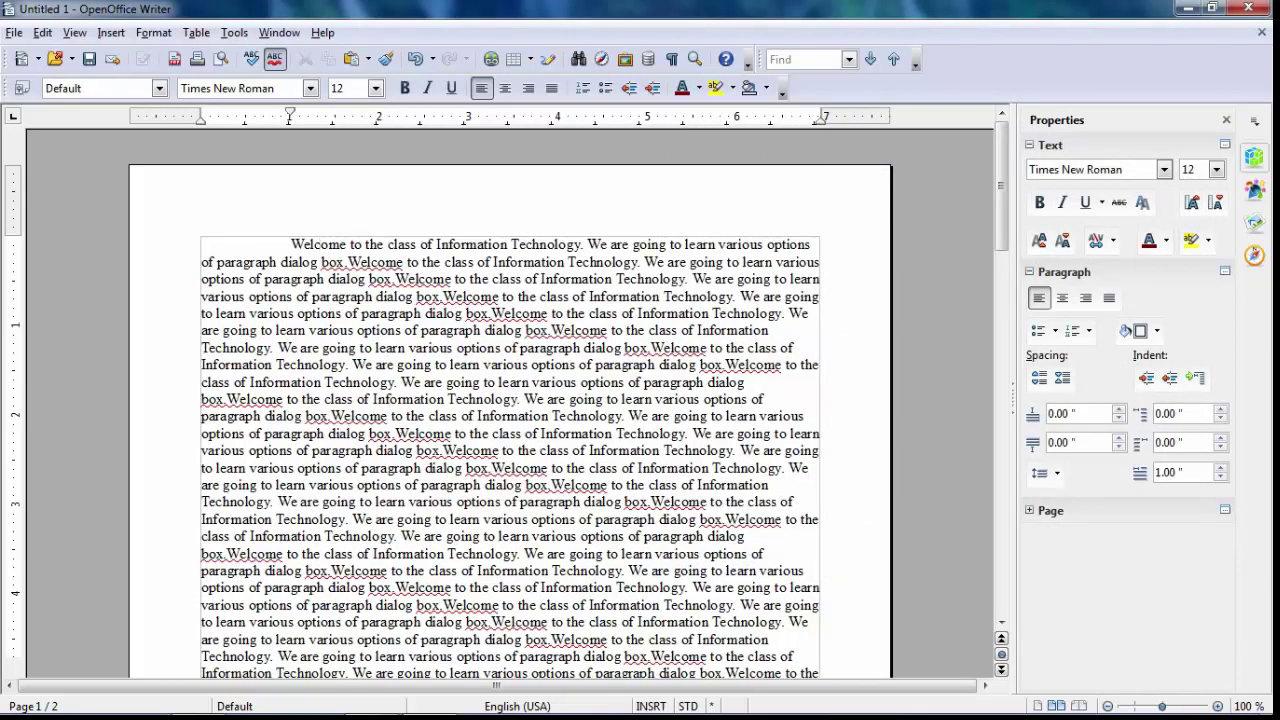
scroll(510, 400, "down", 2)
scroll(510, 400, "up", 2)
Step: Turn on the automatic first line indent for the first paragraph
key("alt+o")
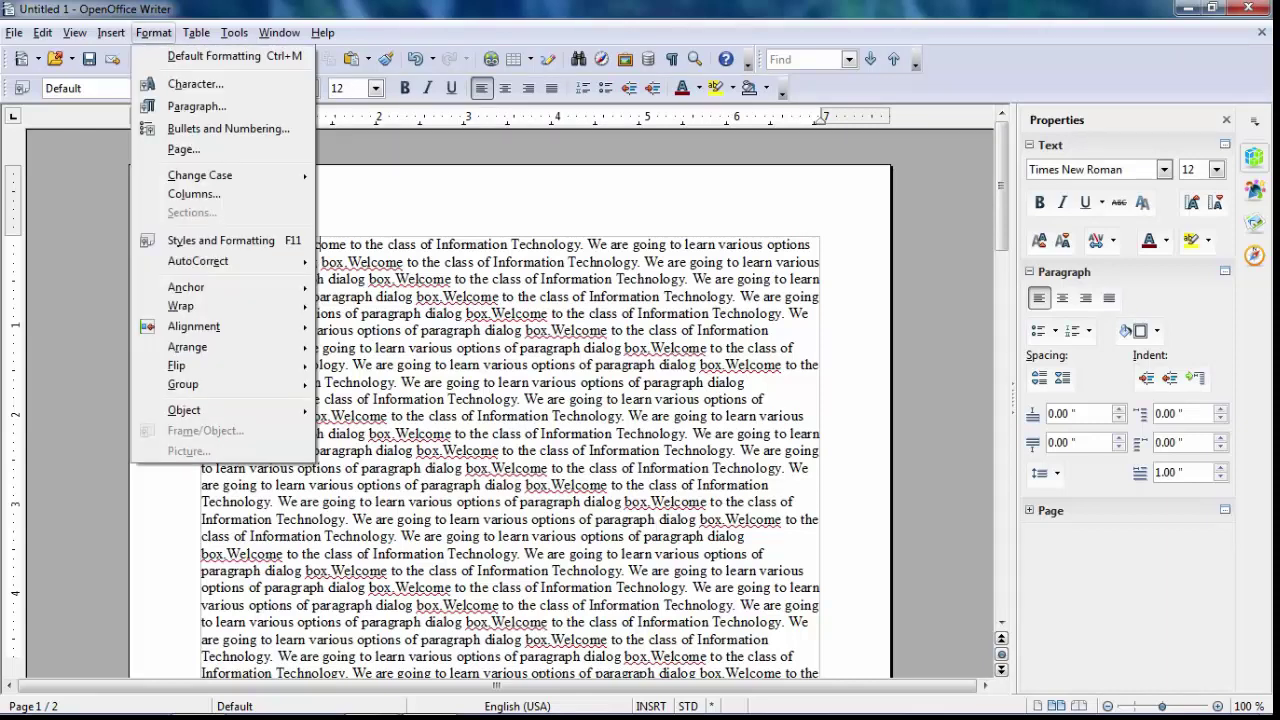
key("Return")
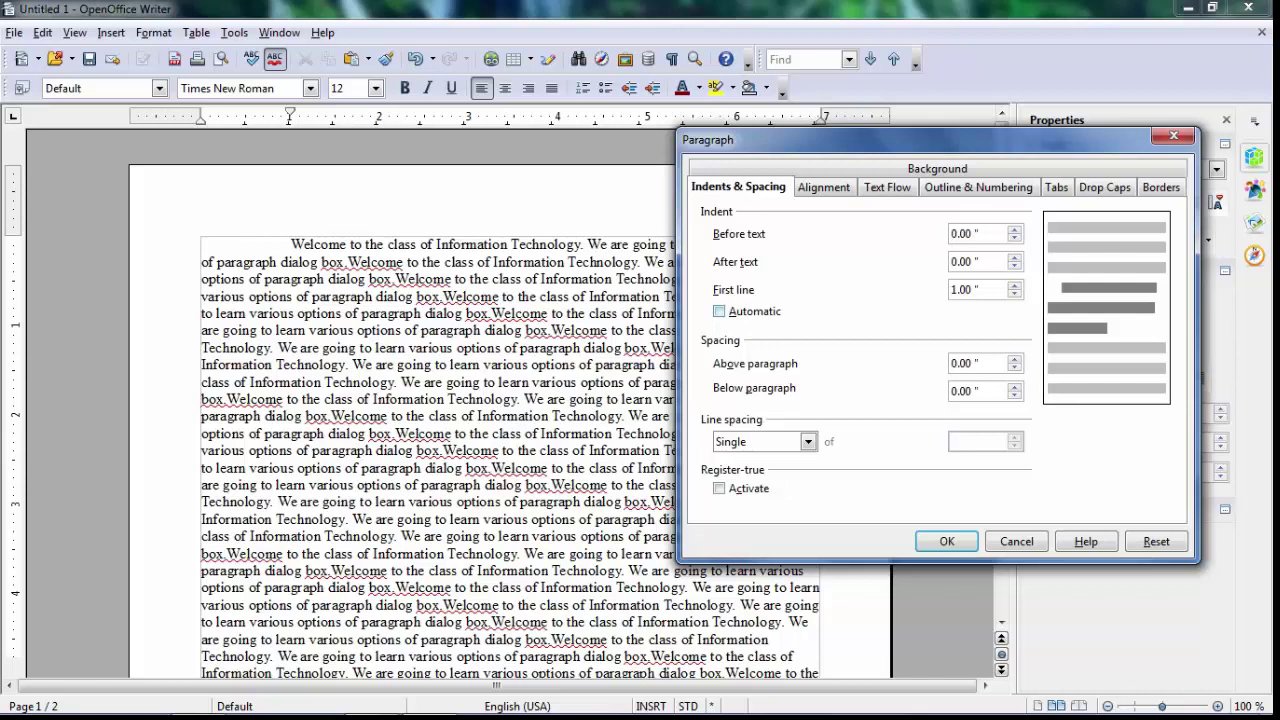
left_click(719, 311)
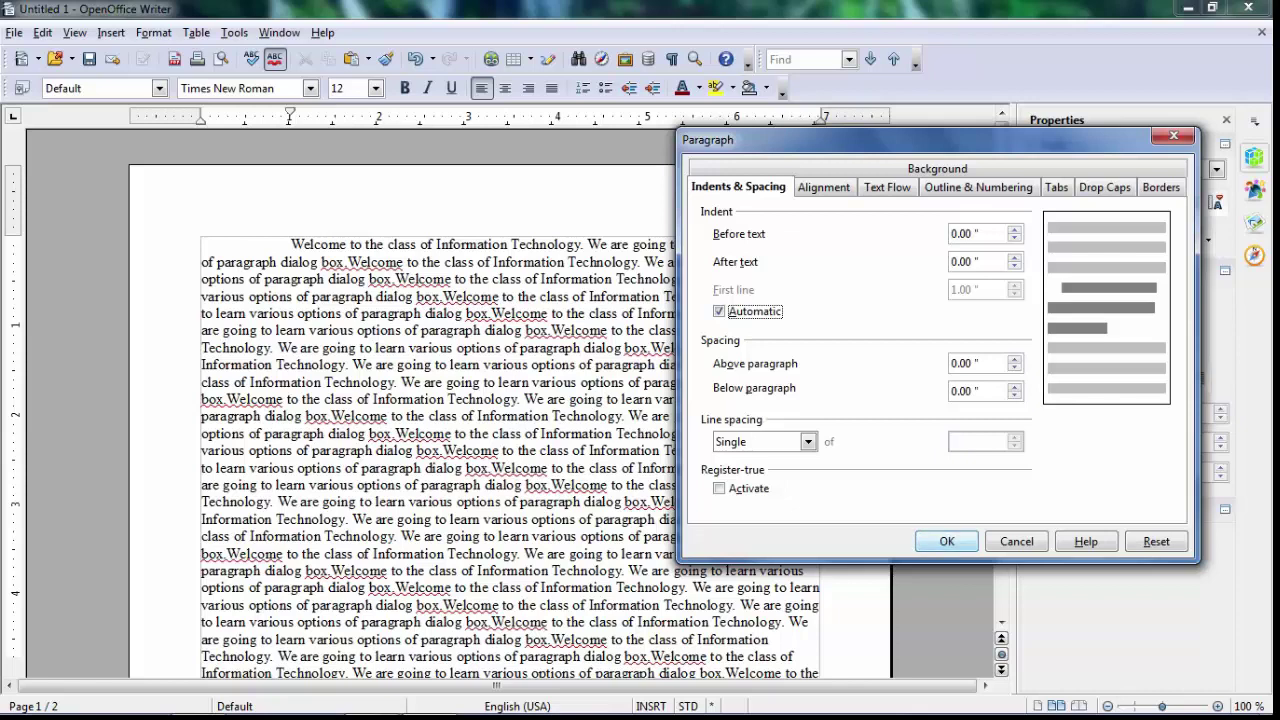
left_click(946, 541)
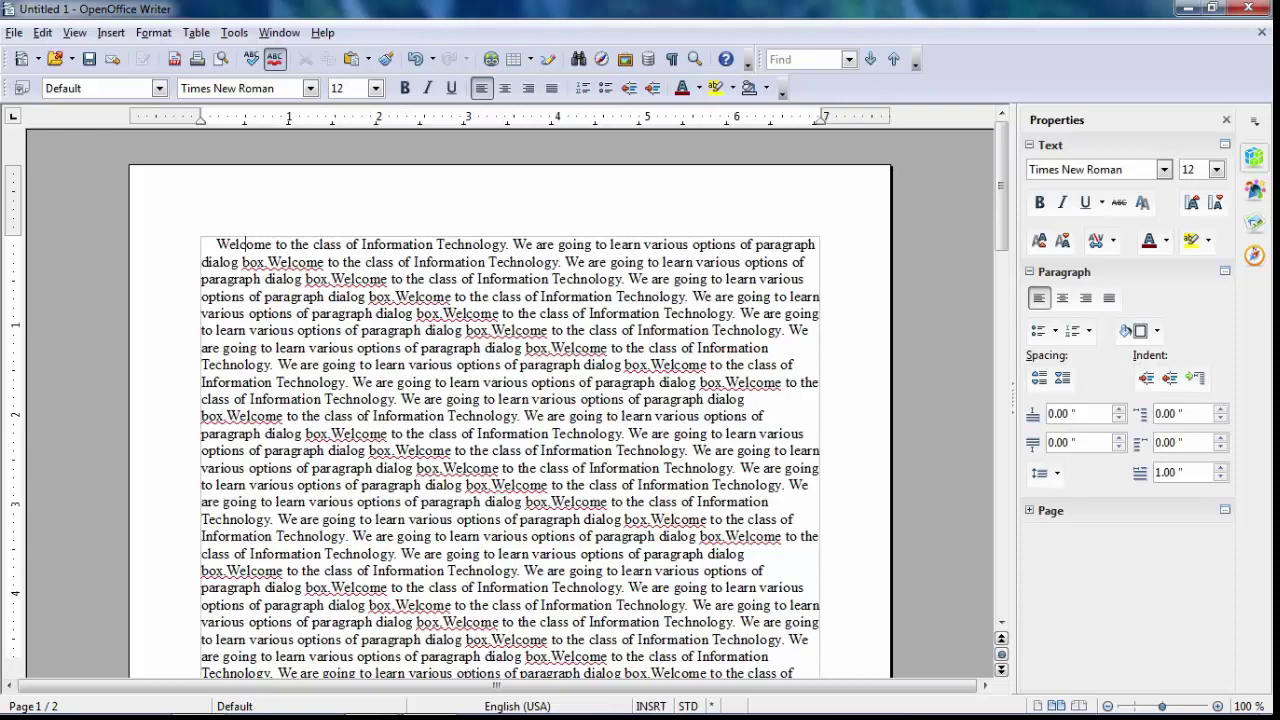
scroll(510, 271, "down", 1)
scroll(510, 271, "up", 1)
Step: Turn off the automatic first line indent for the first paragraph
left_click(153, 32)
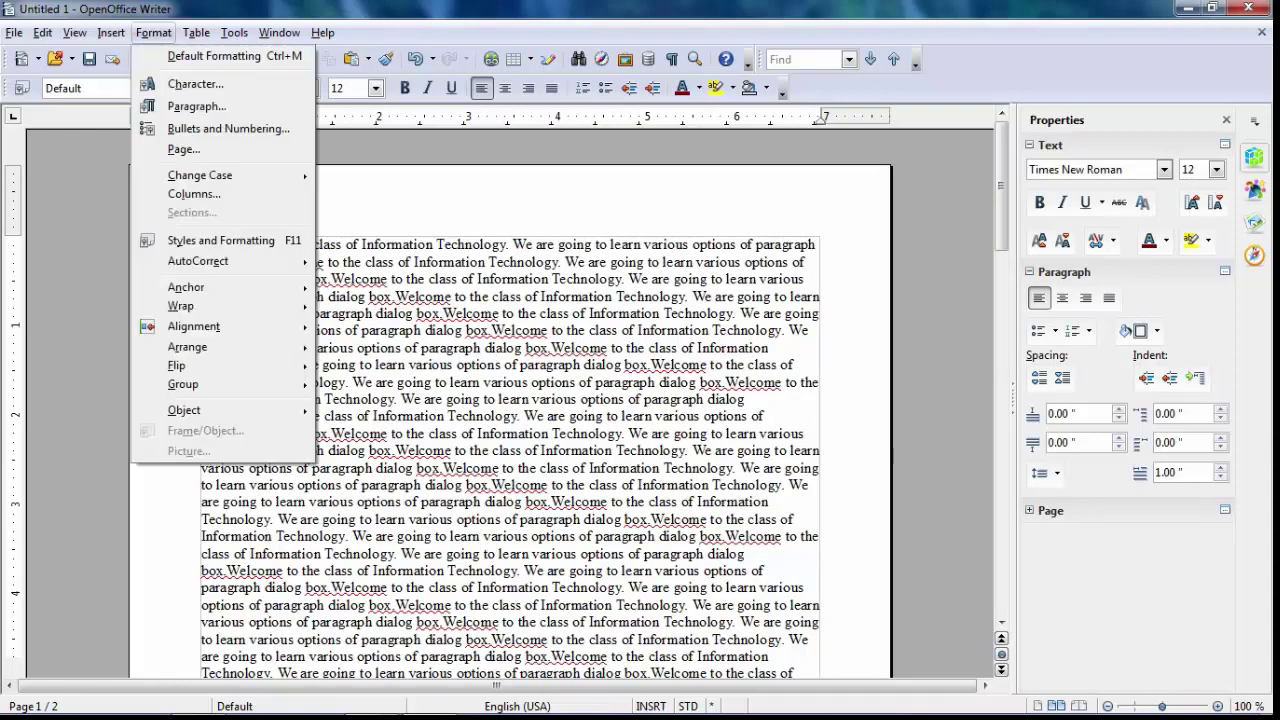
left_click(186, 103)
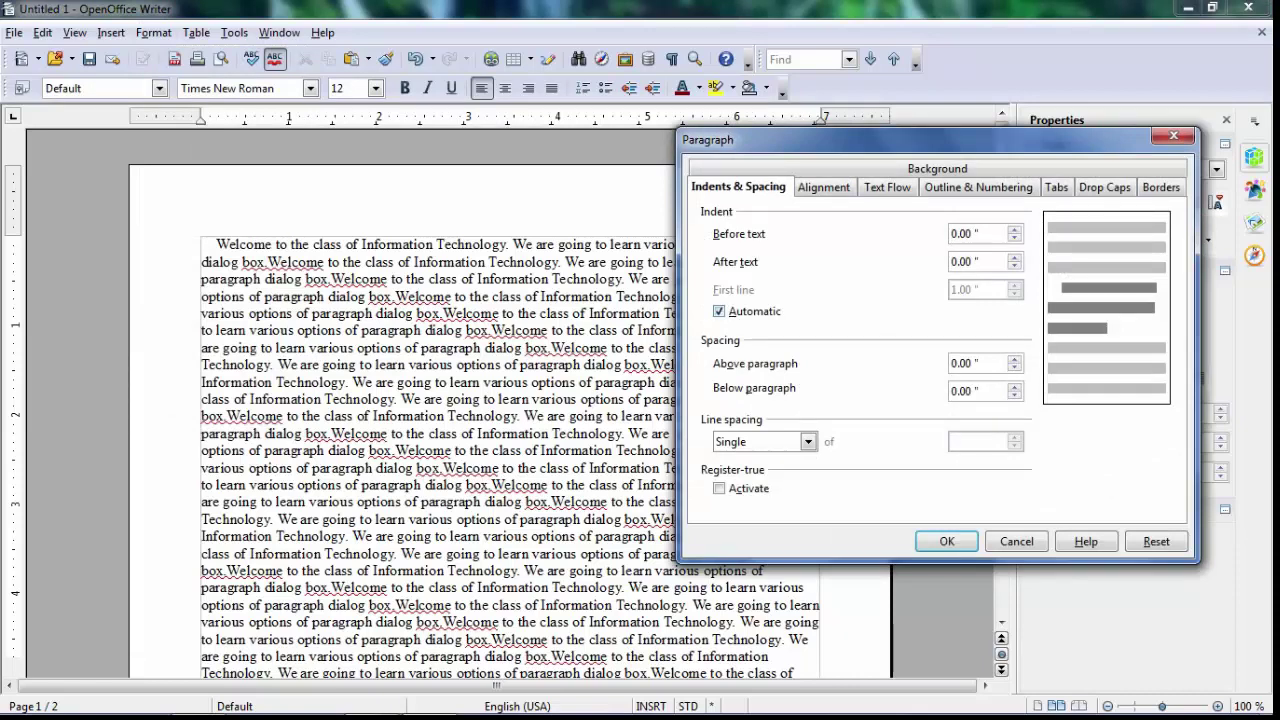
left_click(719, 311)
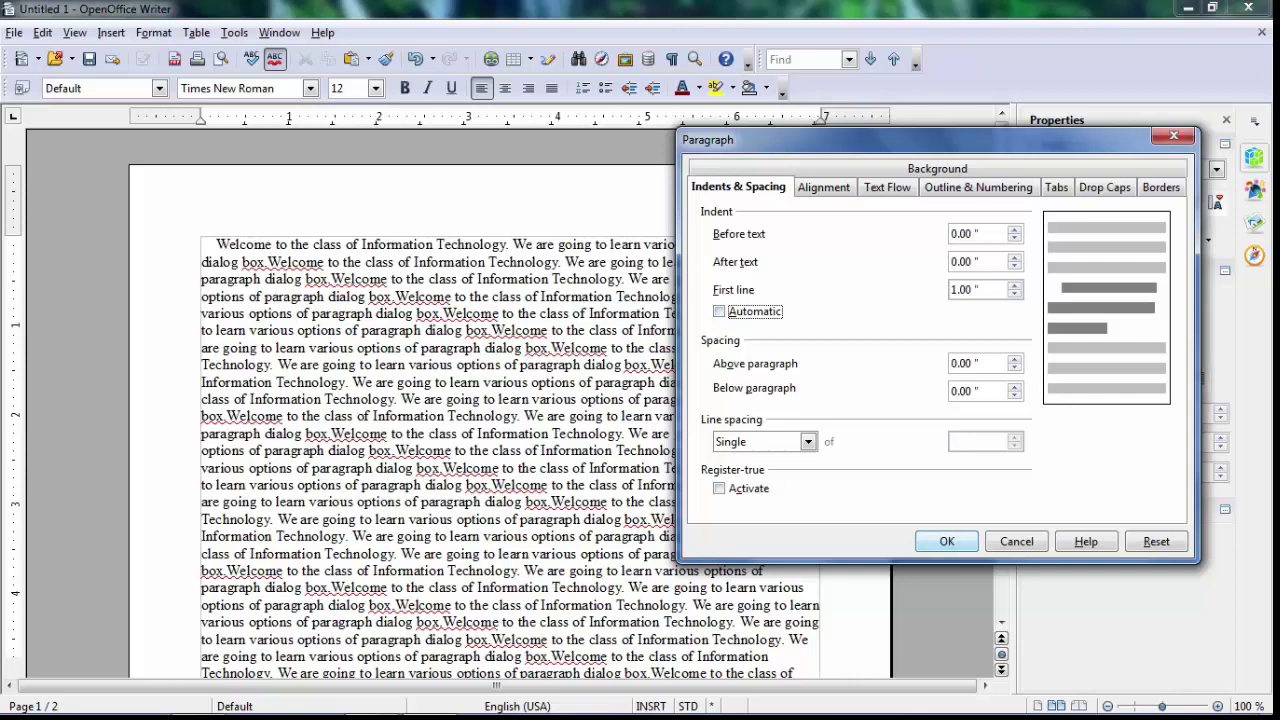
key("Return")
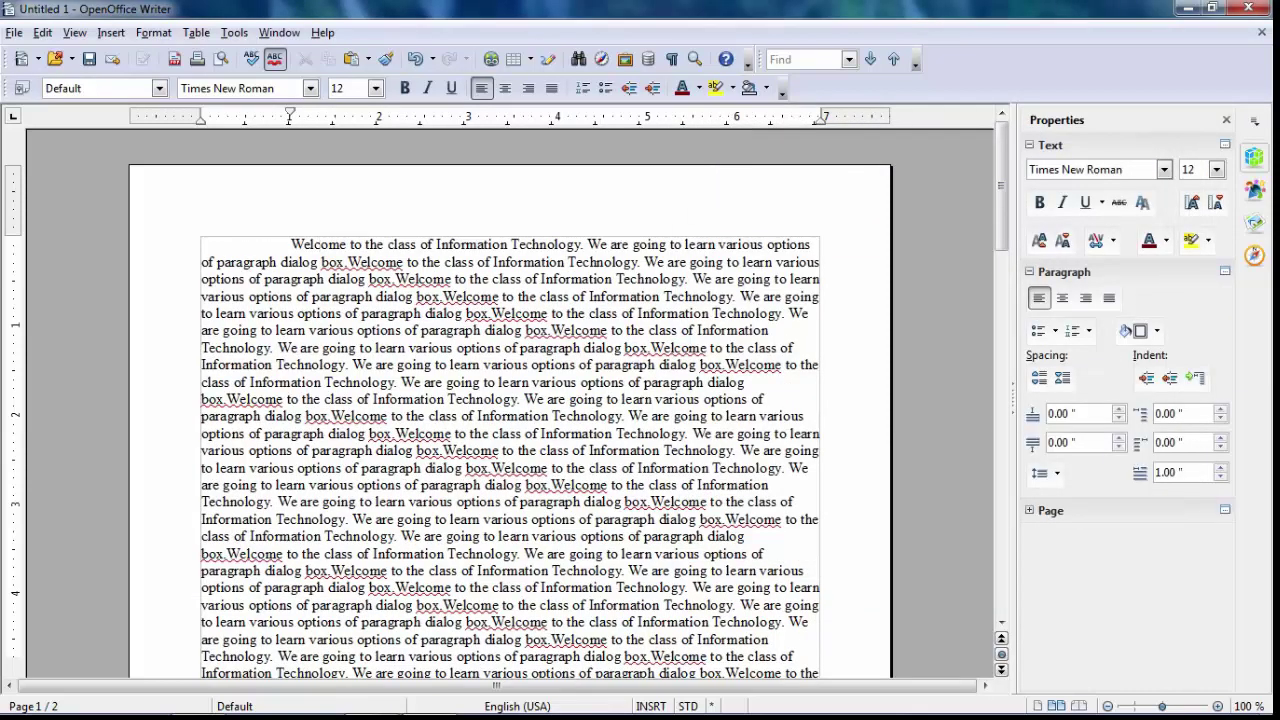
Step: Reset the first paragraph's first line indent to 0
key("alt+o")
key("Down")
key("Down")
key("Return")
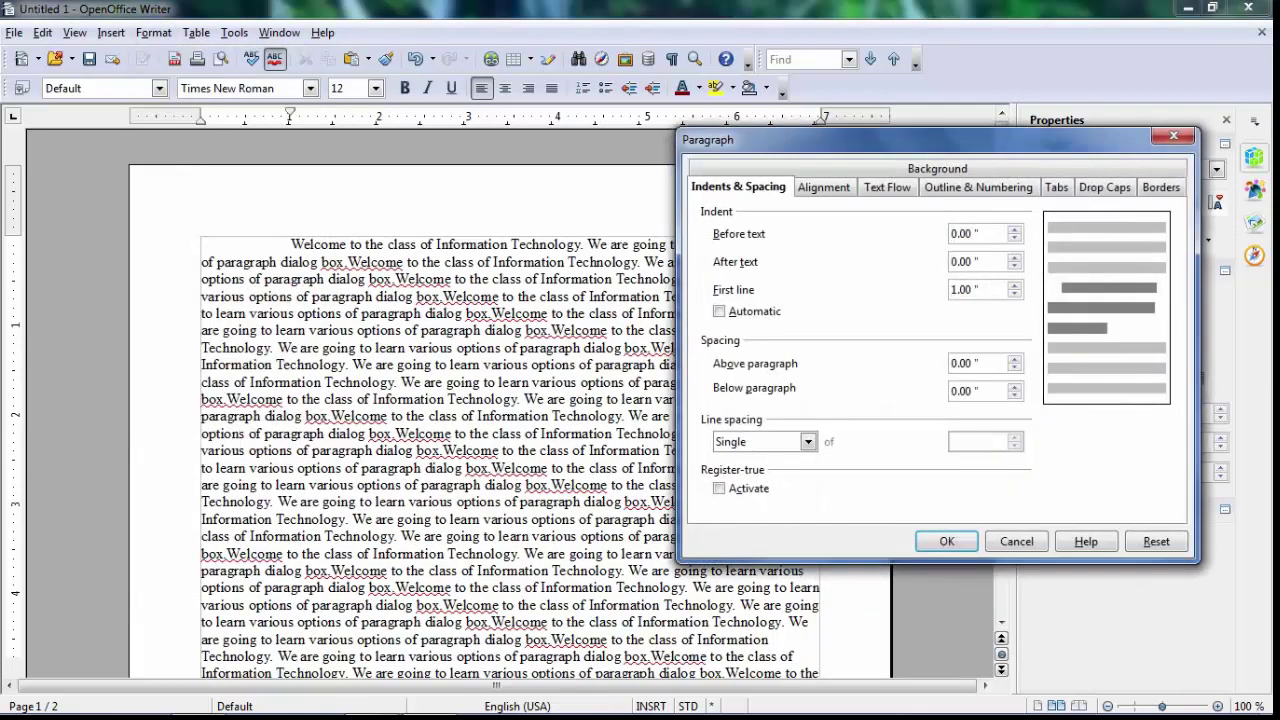
key("Tab")
key("Tab")
type("0")
key("Return")
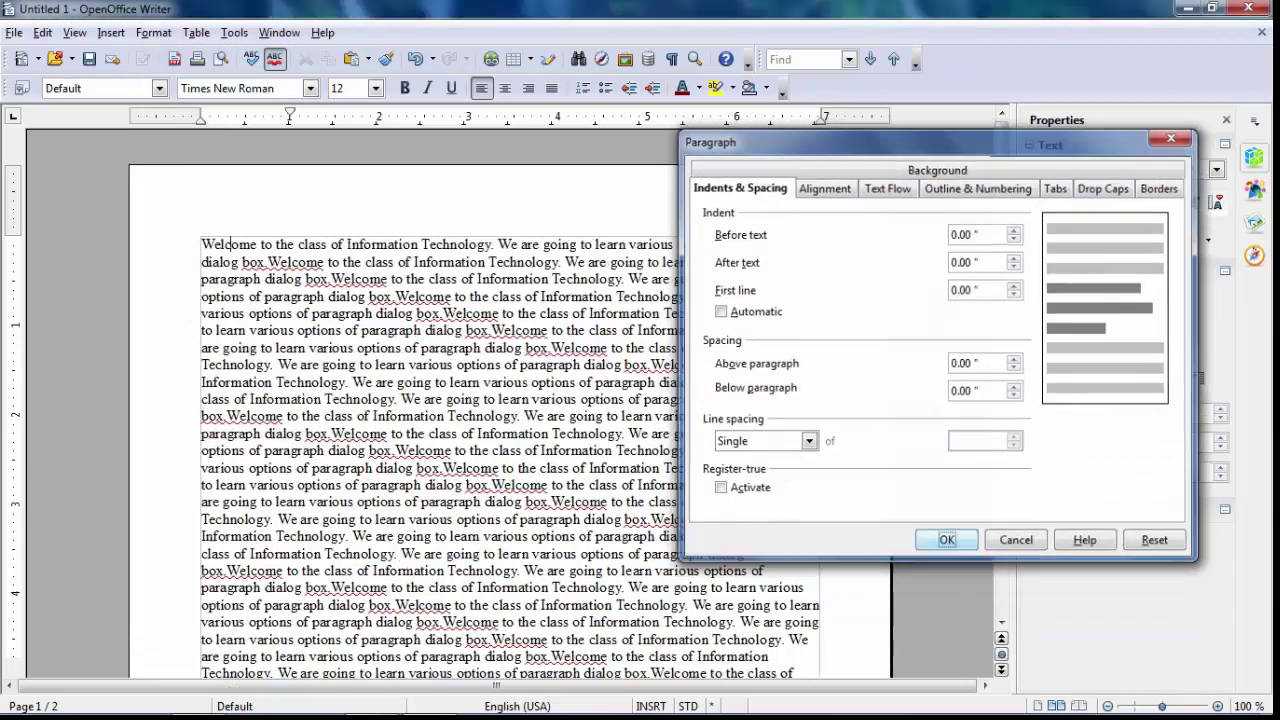
Step: Apply the automatic first line indent to the first paragraph in its indent settings
left_click(153, 32)
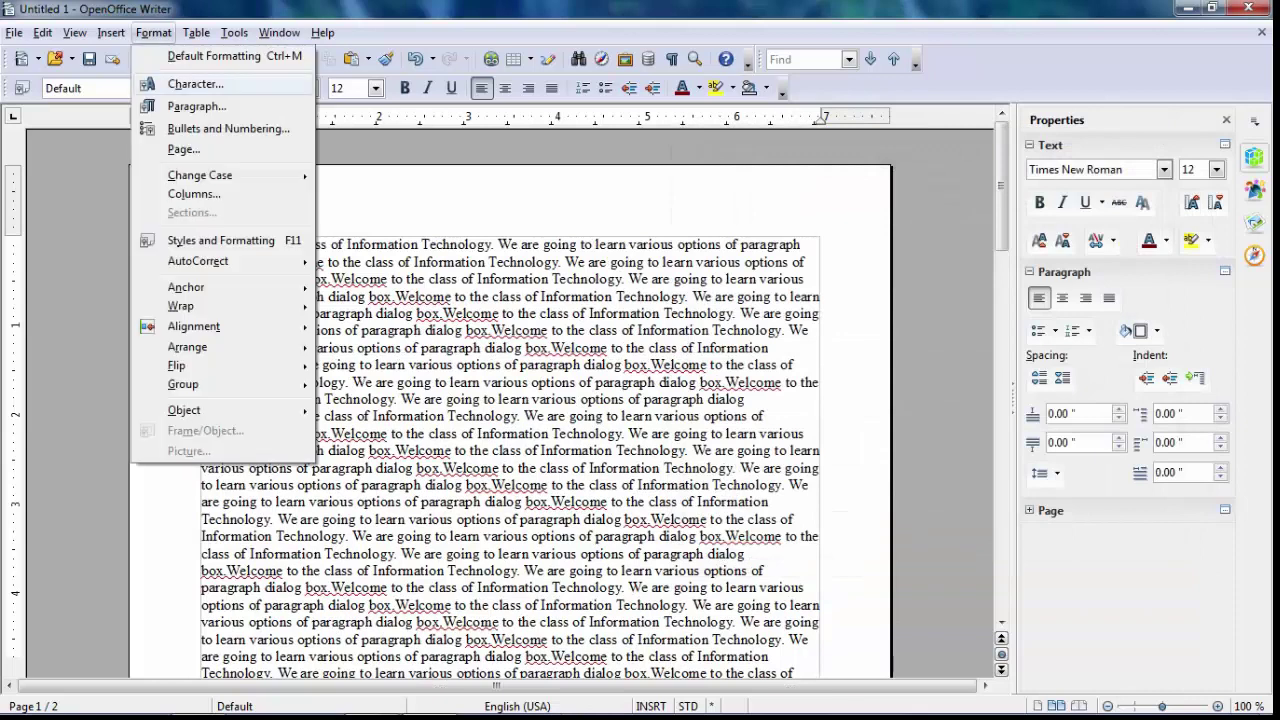
left_click(172, 106)
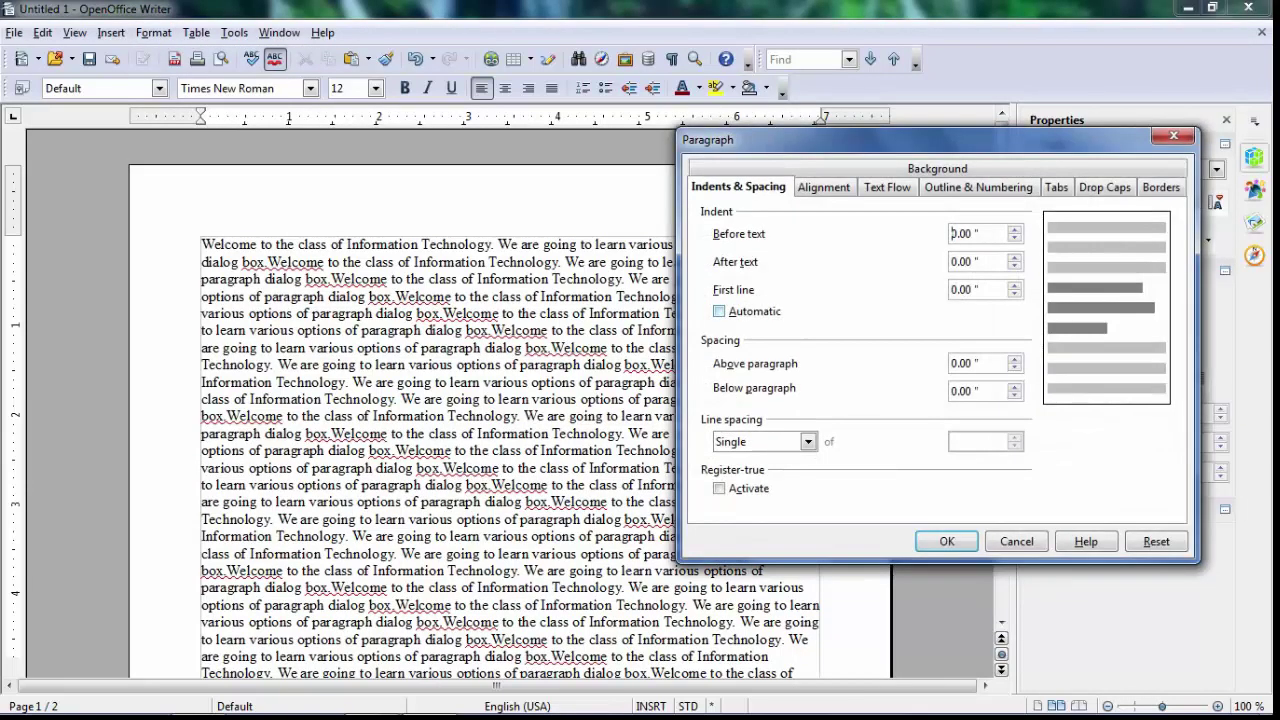
left_click(719, 311)
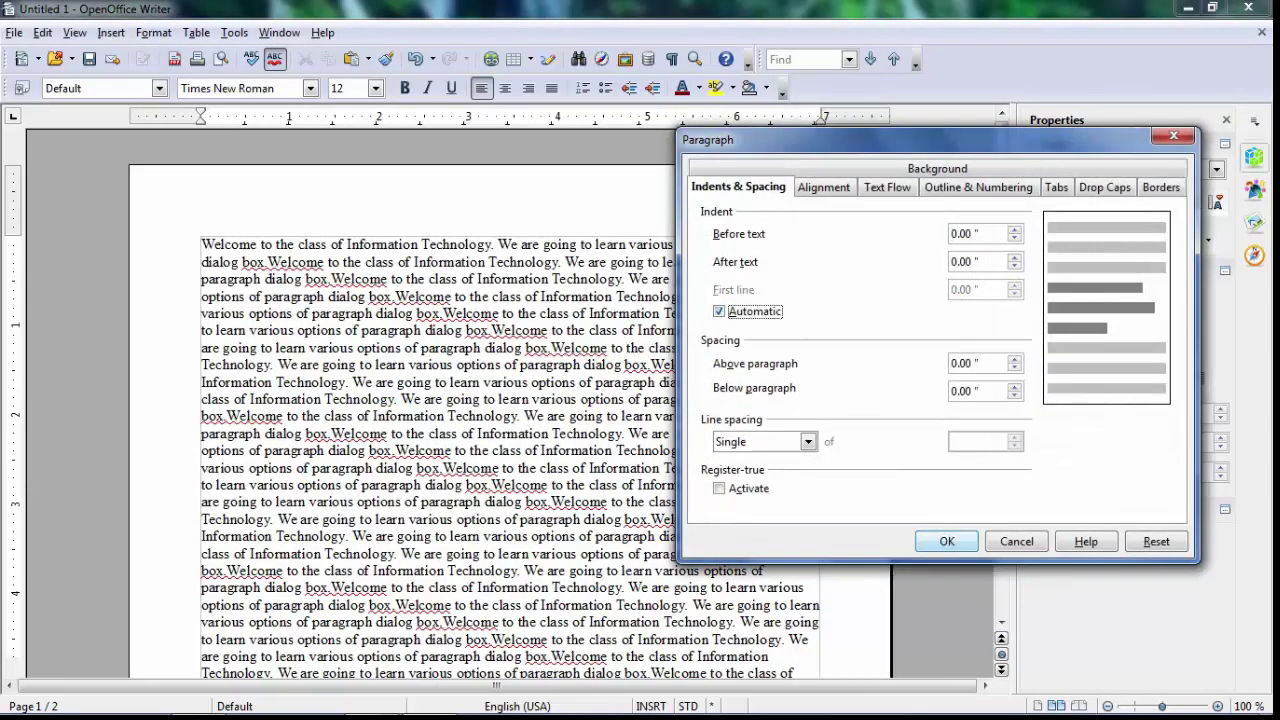
left_click(946, 541)
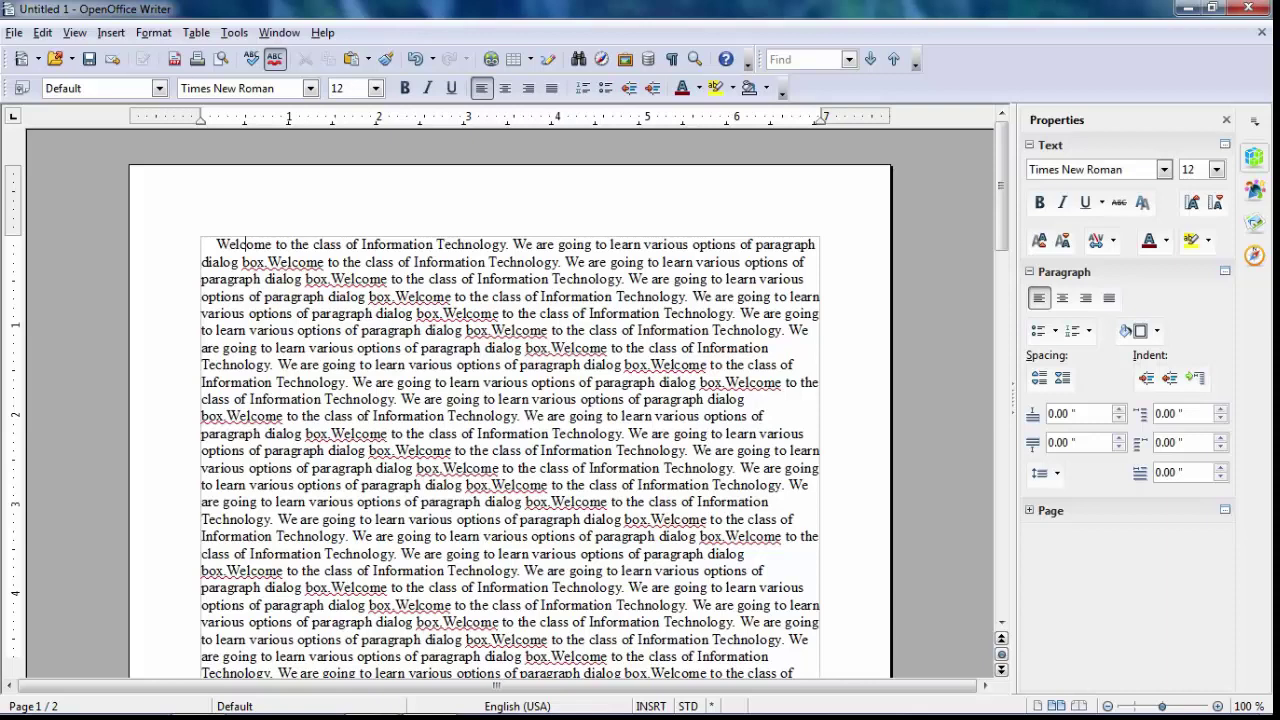
key("alt+o")
key("a")
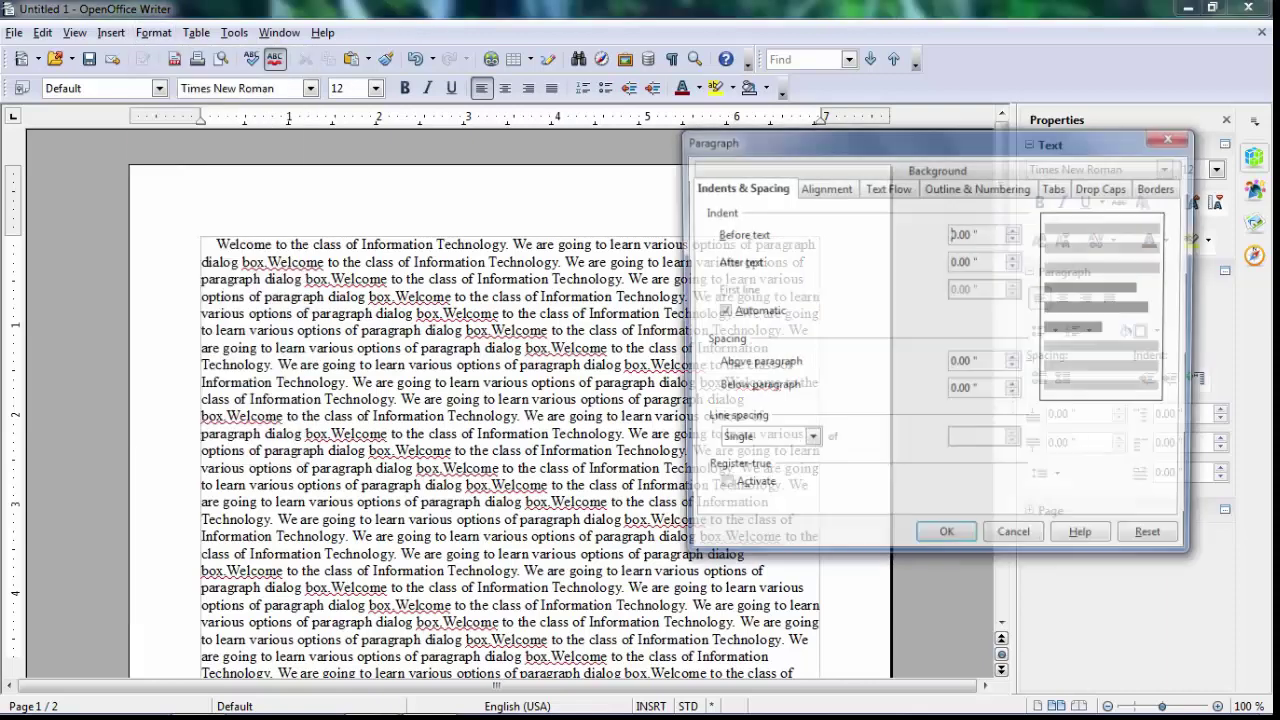
key("alt+u")
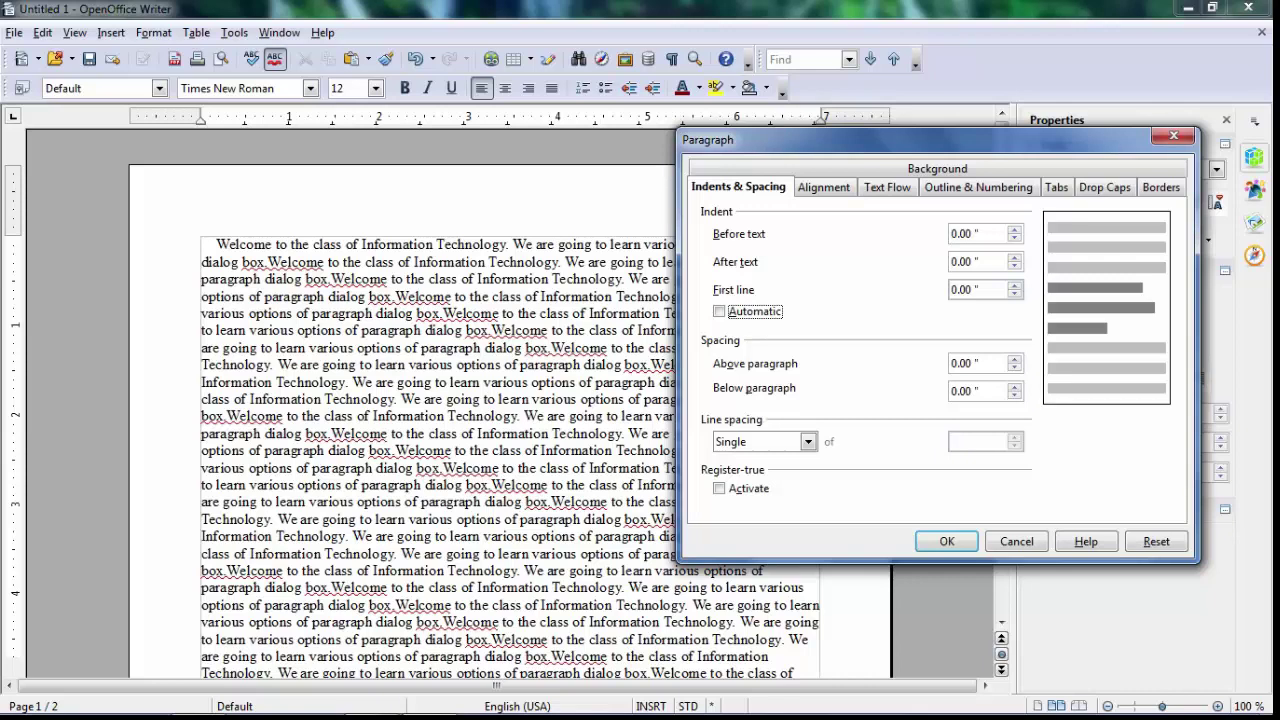
left_click(1017, 541)
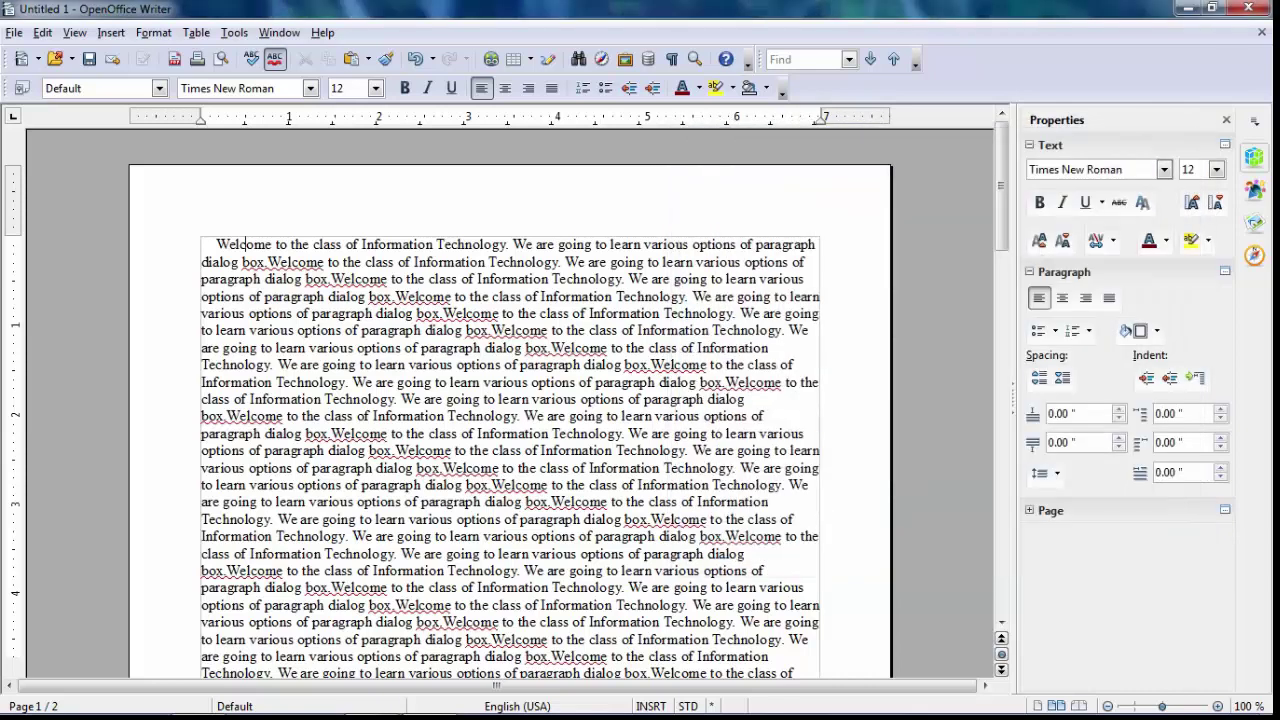
Step: Set the first paragraph's spacing above paragraph to 1" and check the gaps before it and before the second paragraph
scroll(760, 390, "down", 11)
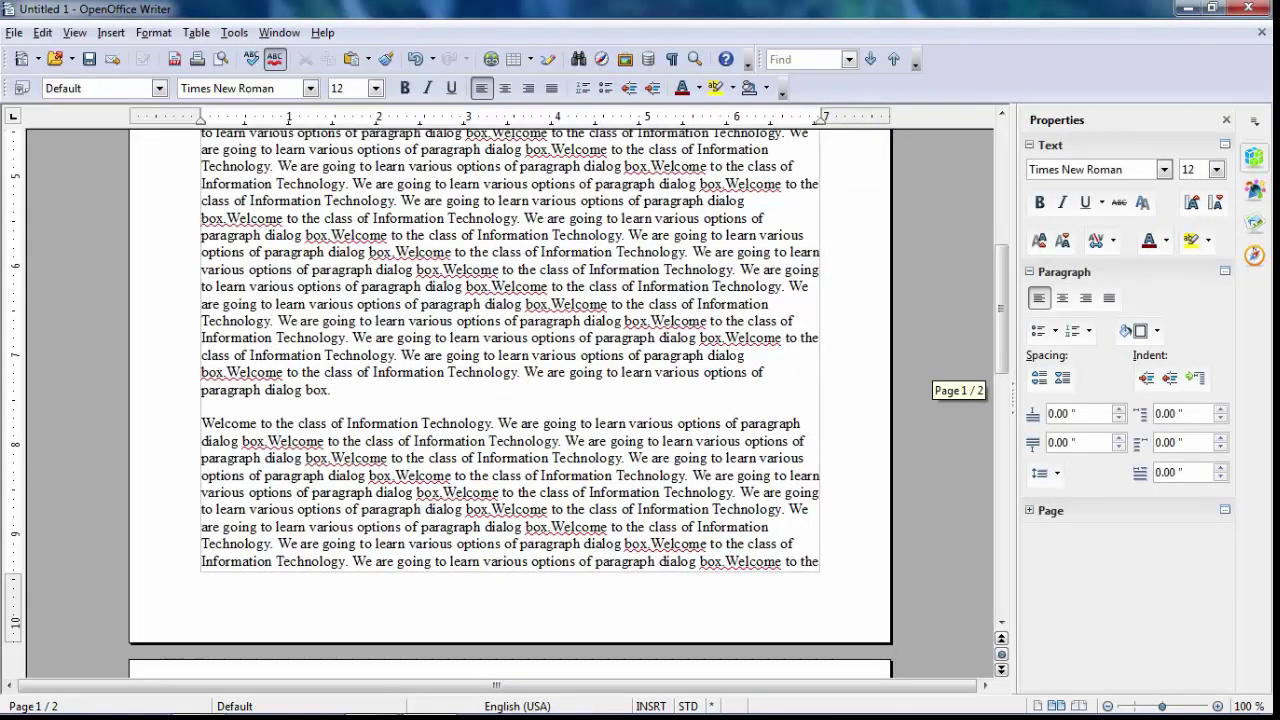
left_click(502, 457)
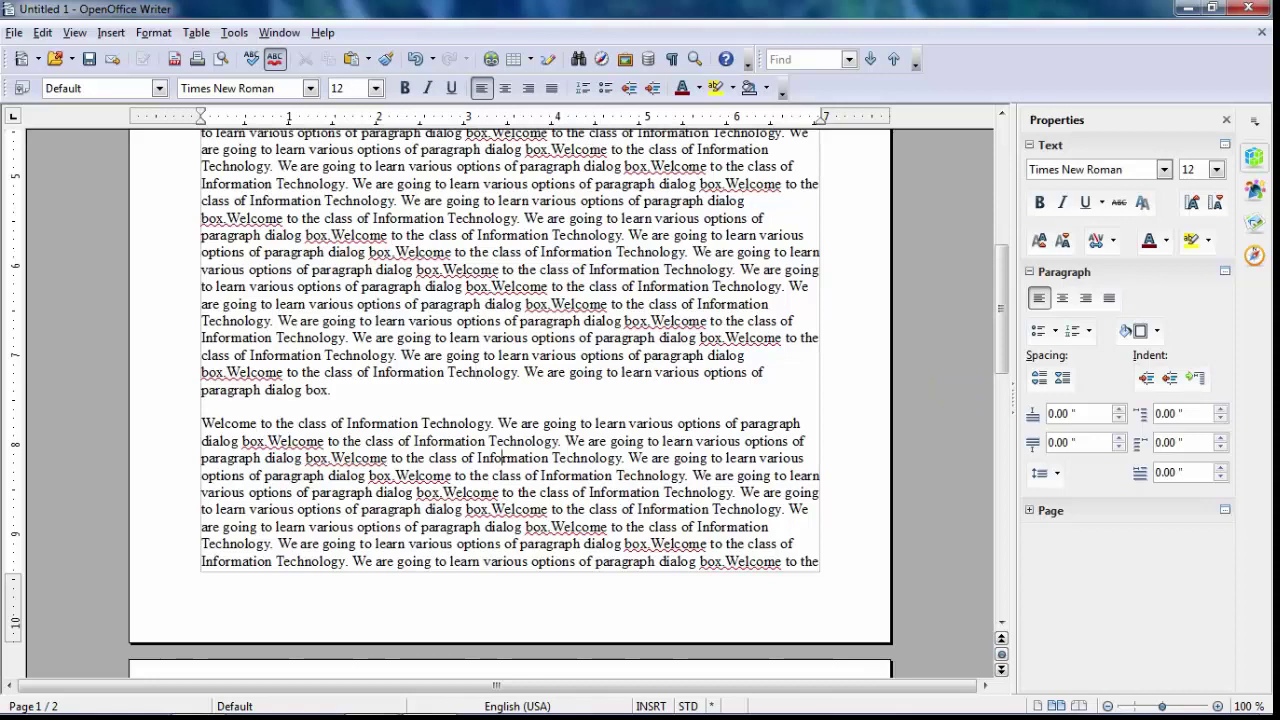
left_click(493, 372)
left_click(511, 440)
left_click(352, 372)
key("alt+o")
key("Down")
key("Down")
key("Return")
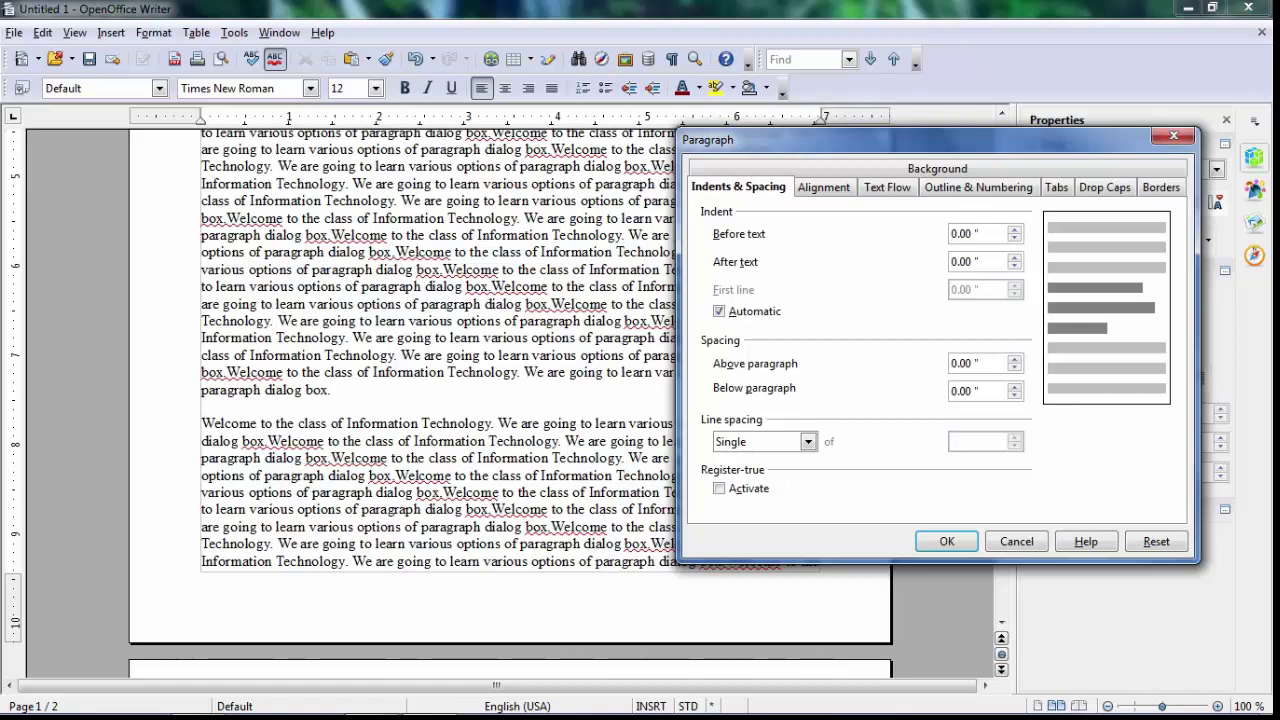
left_click_drag(983, 364, 950, 364)
type("1")
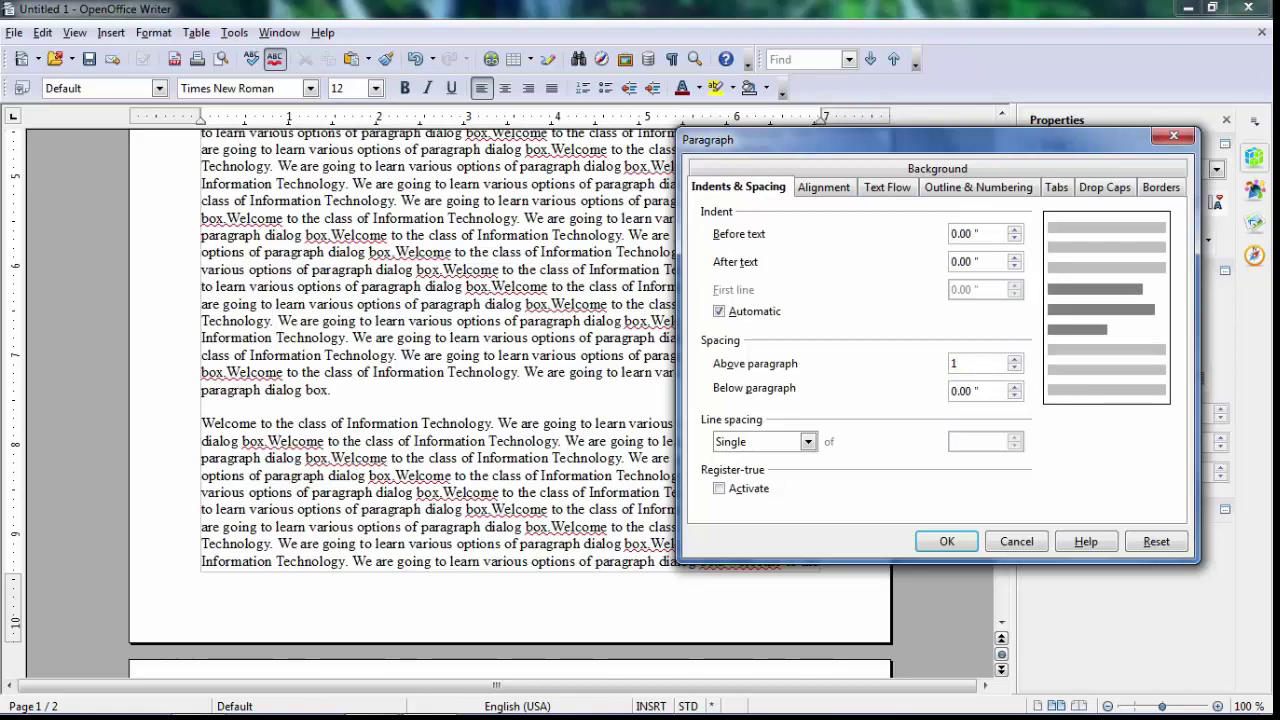
left_click(946, 541)
scroll(510, 400, "up", 5)
scroll(510, 400, "up", 1)
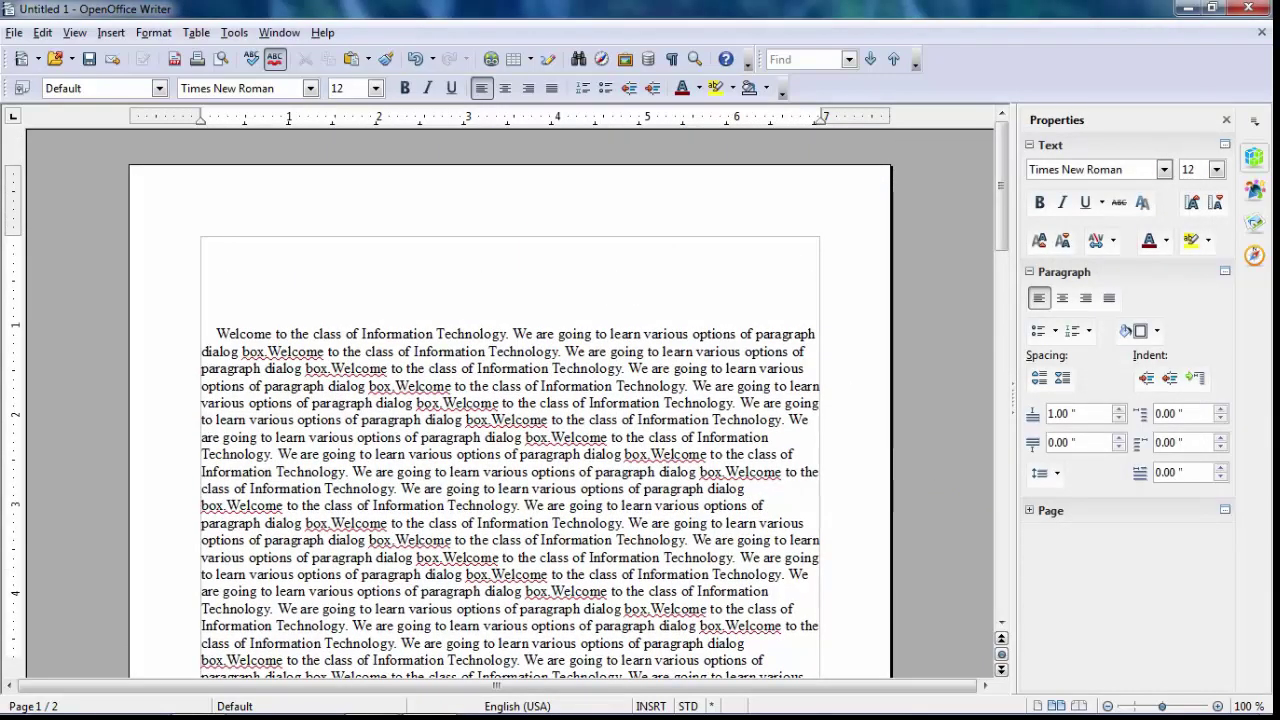
scroll(510, 400, "down", 13)
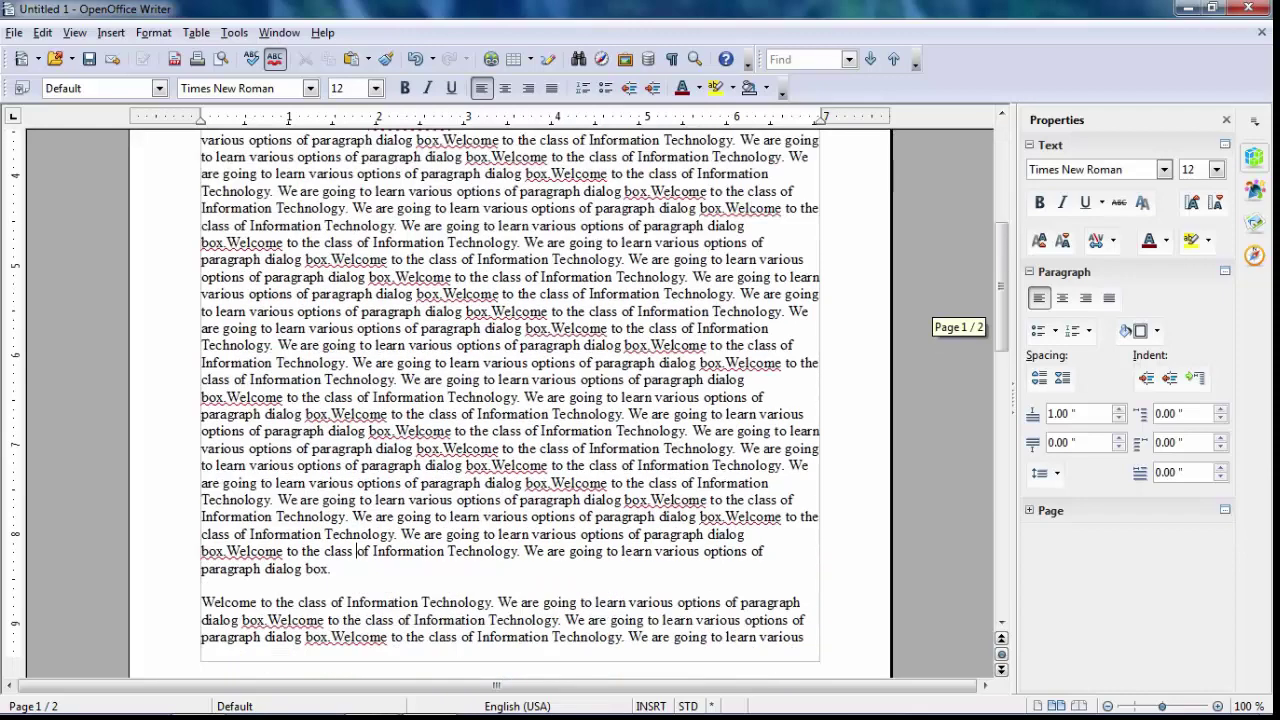
scroll(510, 400, "up", 13)
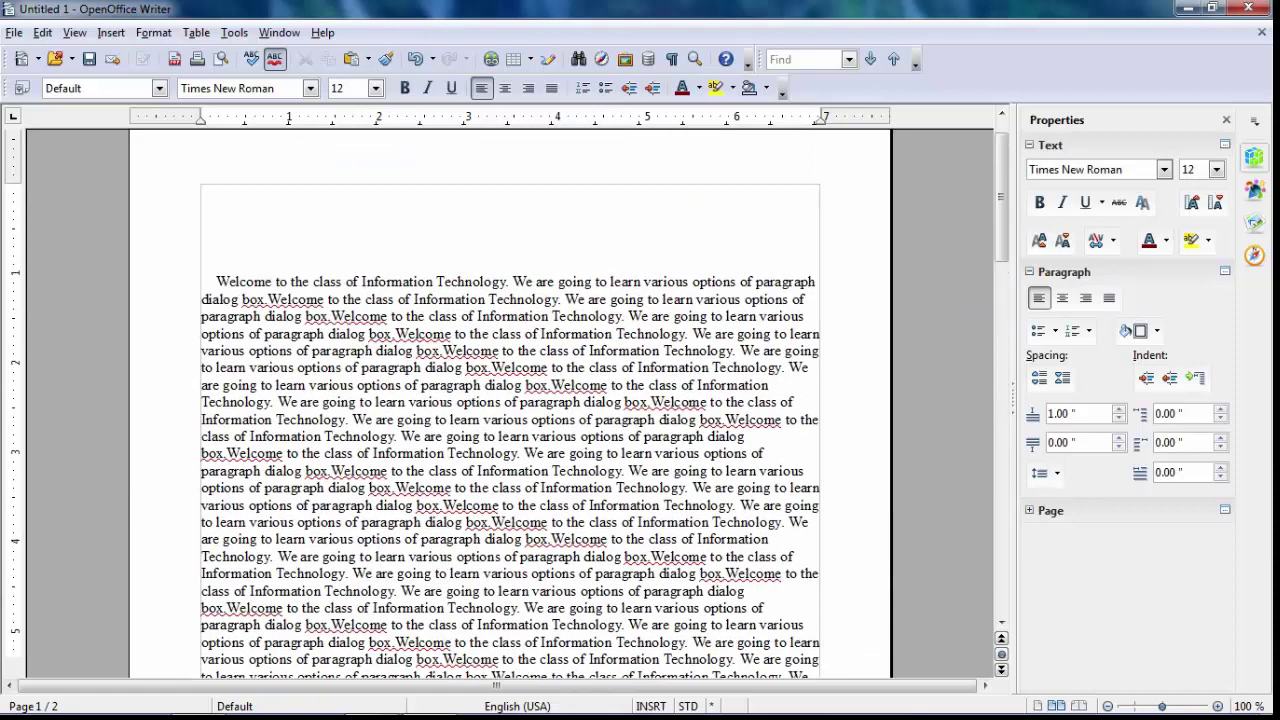
Step: Reset the first paragraph's spacing above paragraph to 0
left_click(153, 32)
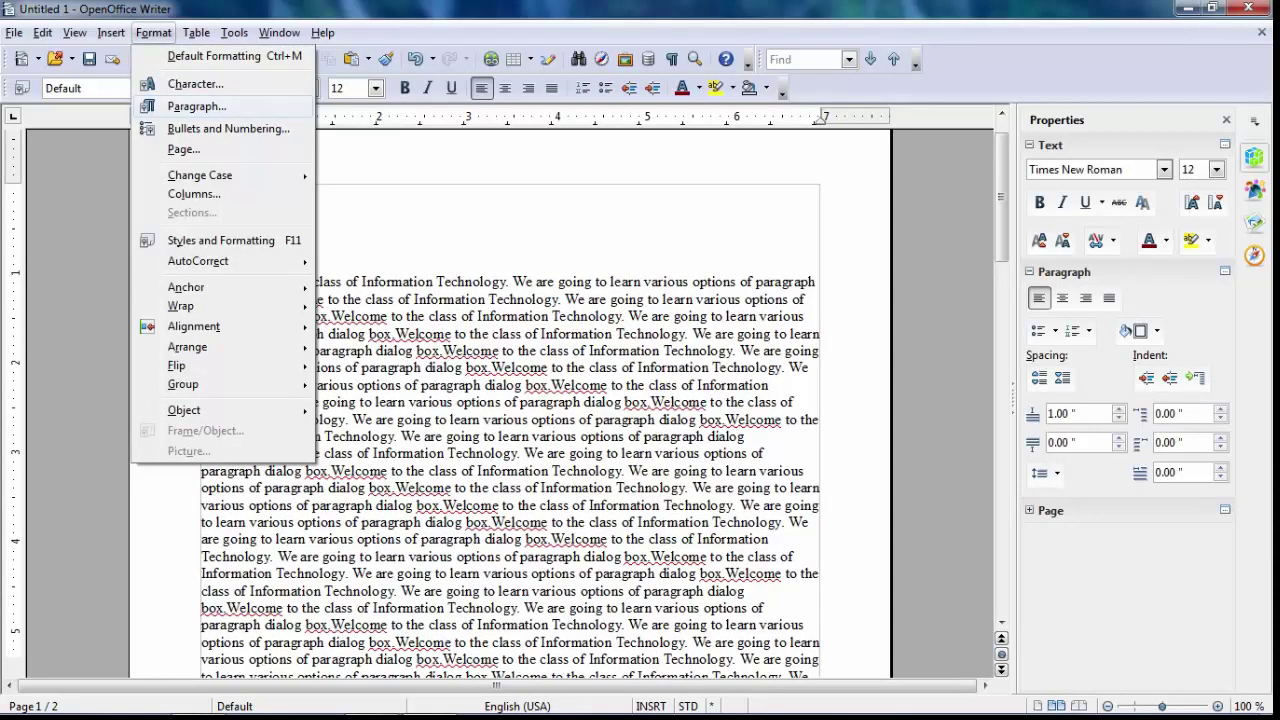
left_click(180, 103)
left_click_drag(982, 364, 949, 364)
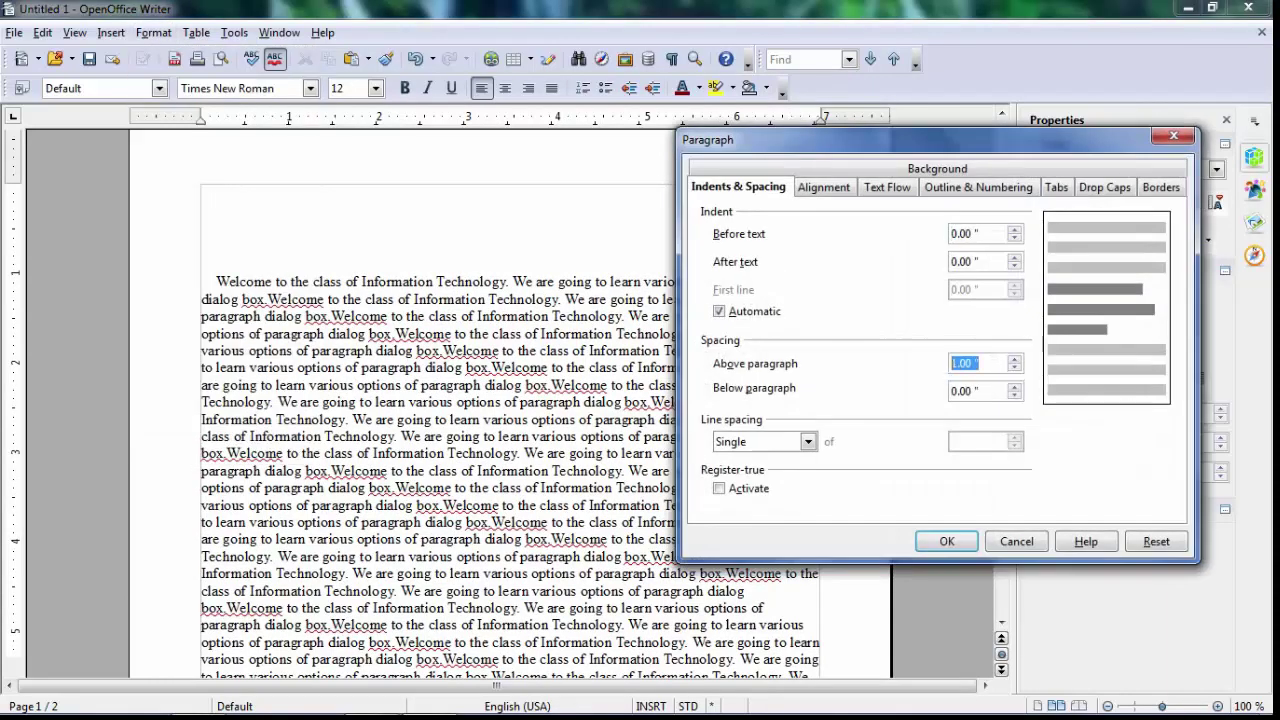
type("1")
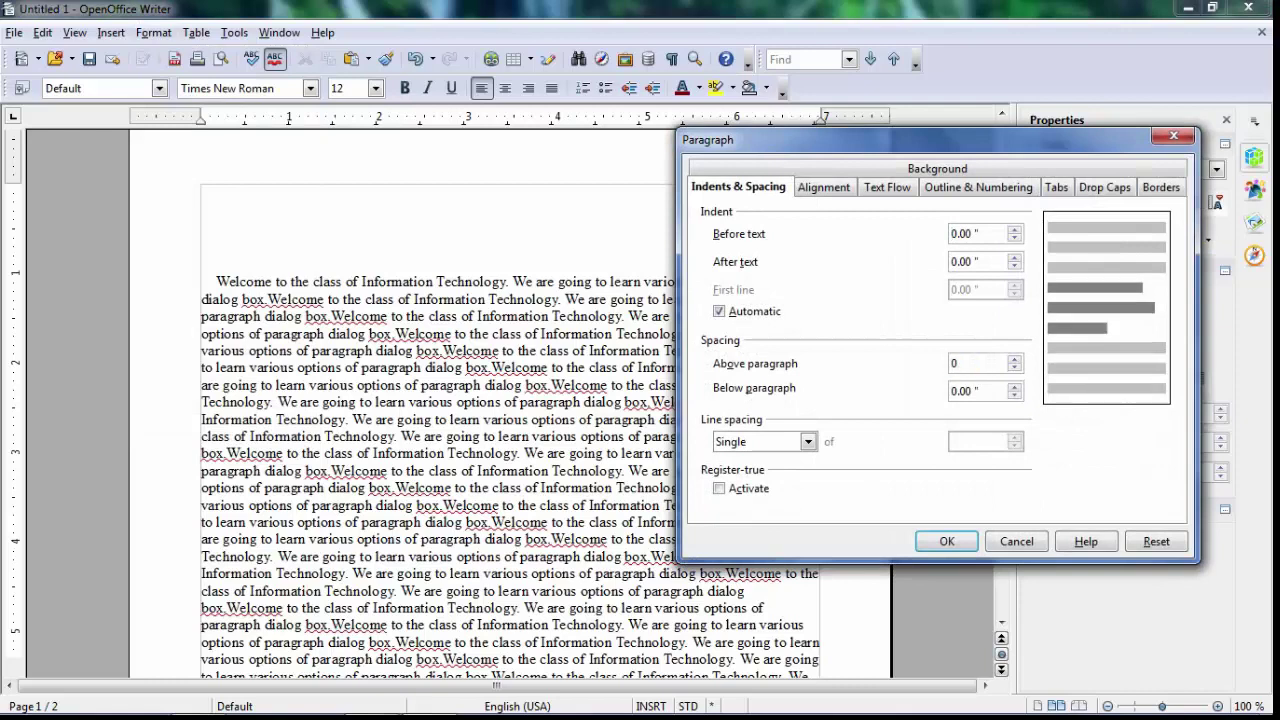
key("Return")
scroll(510, 400, "down", 1)
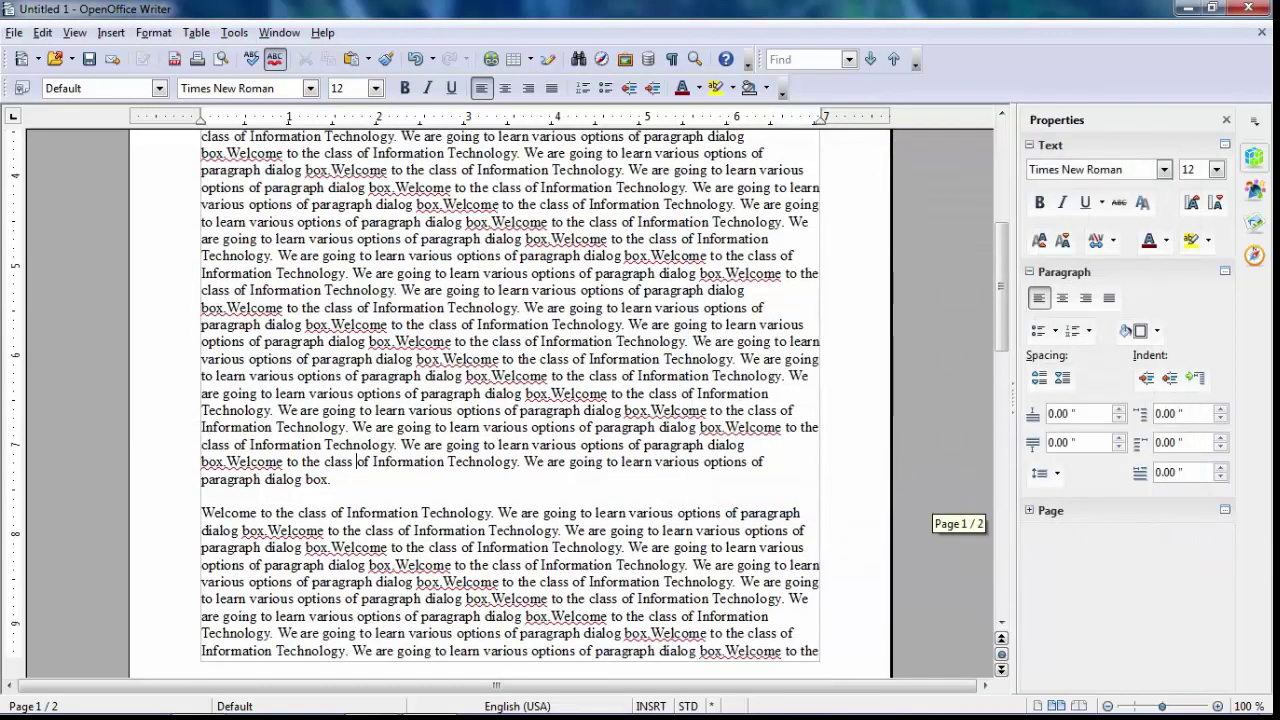
Step: Set the first paragraph's spacing below paragraph to 1"
left_click(153, 32)
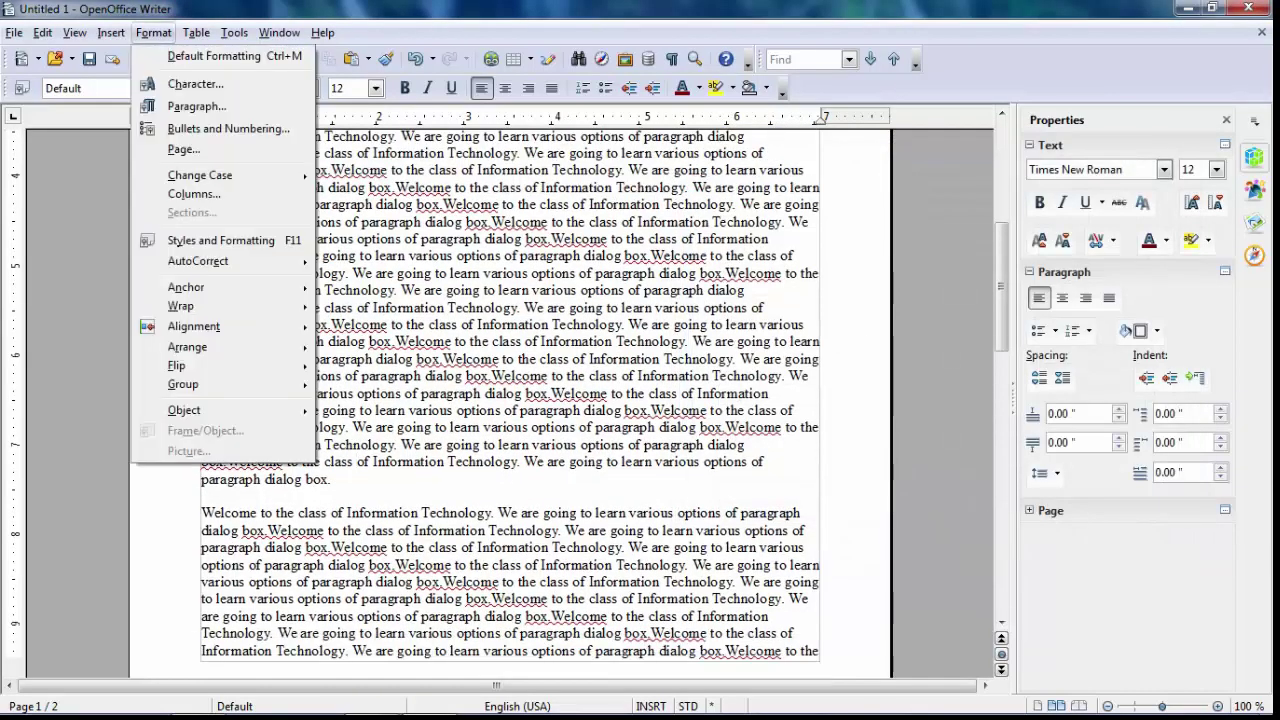
left_click(197, 106)
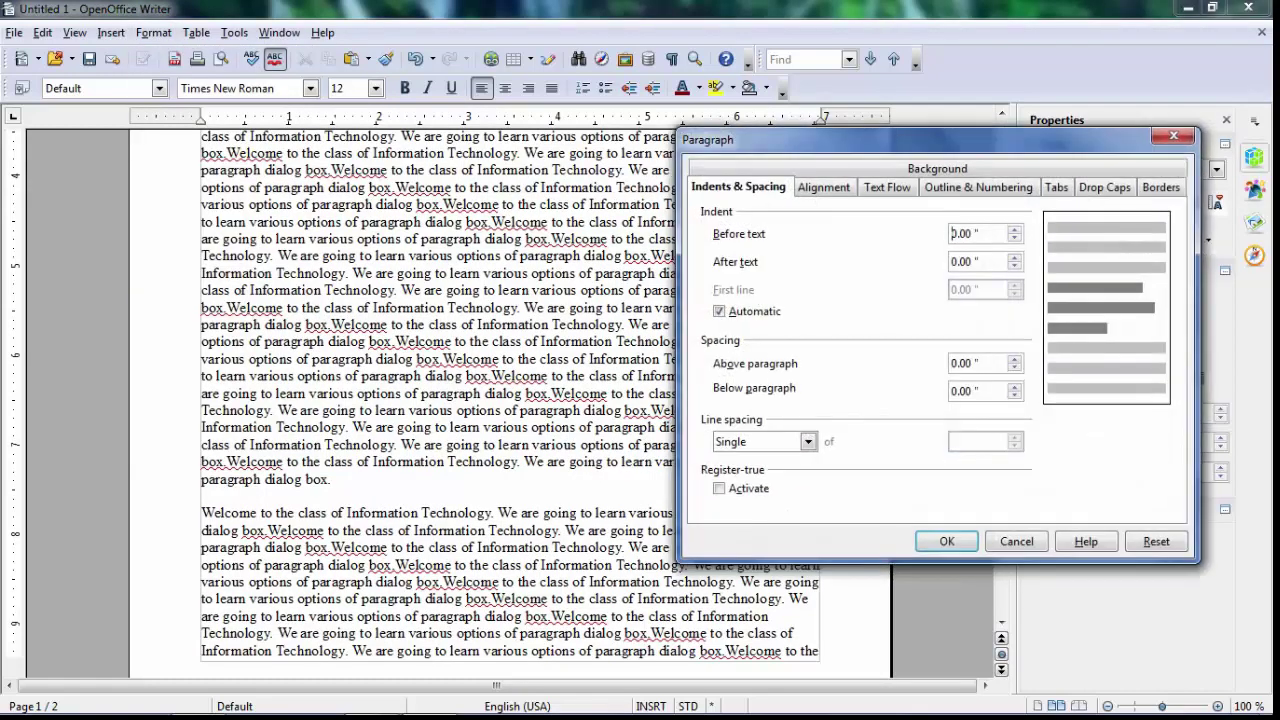
left_click_drag(982, 391, 951, 391)
type("1")
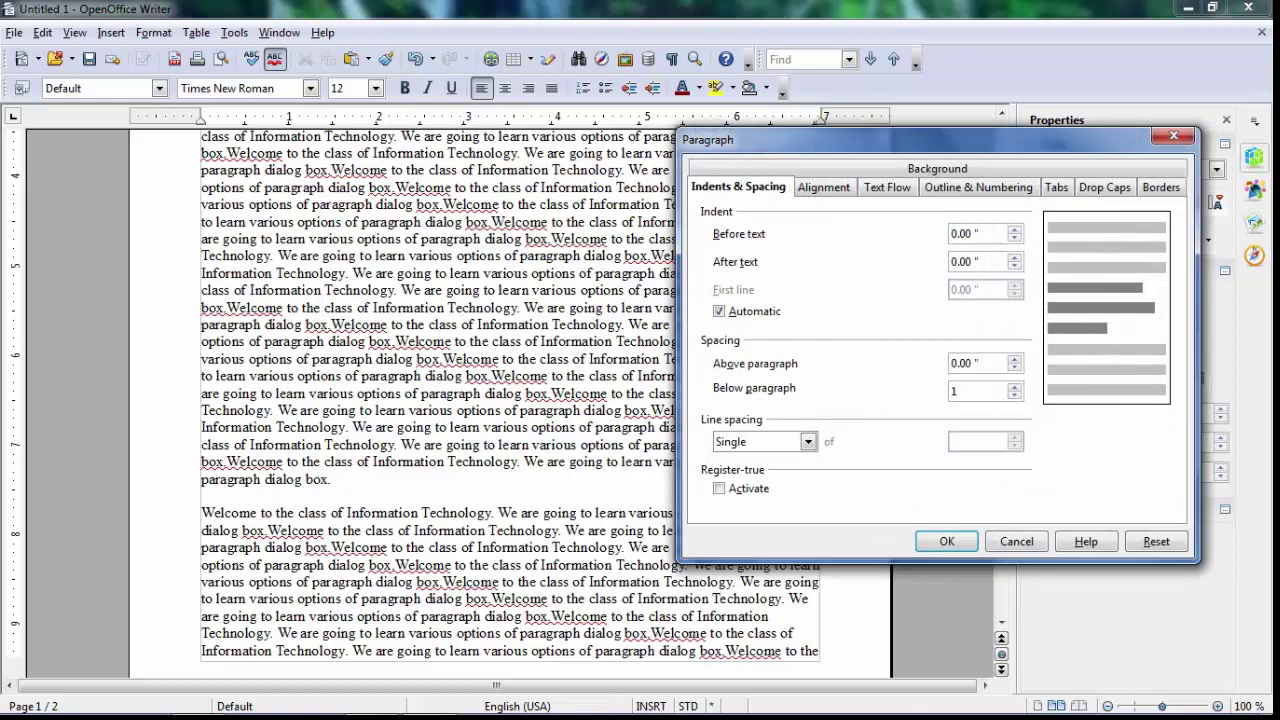
left_click(946, 541)
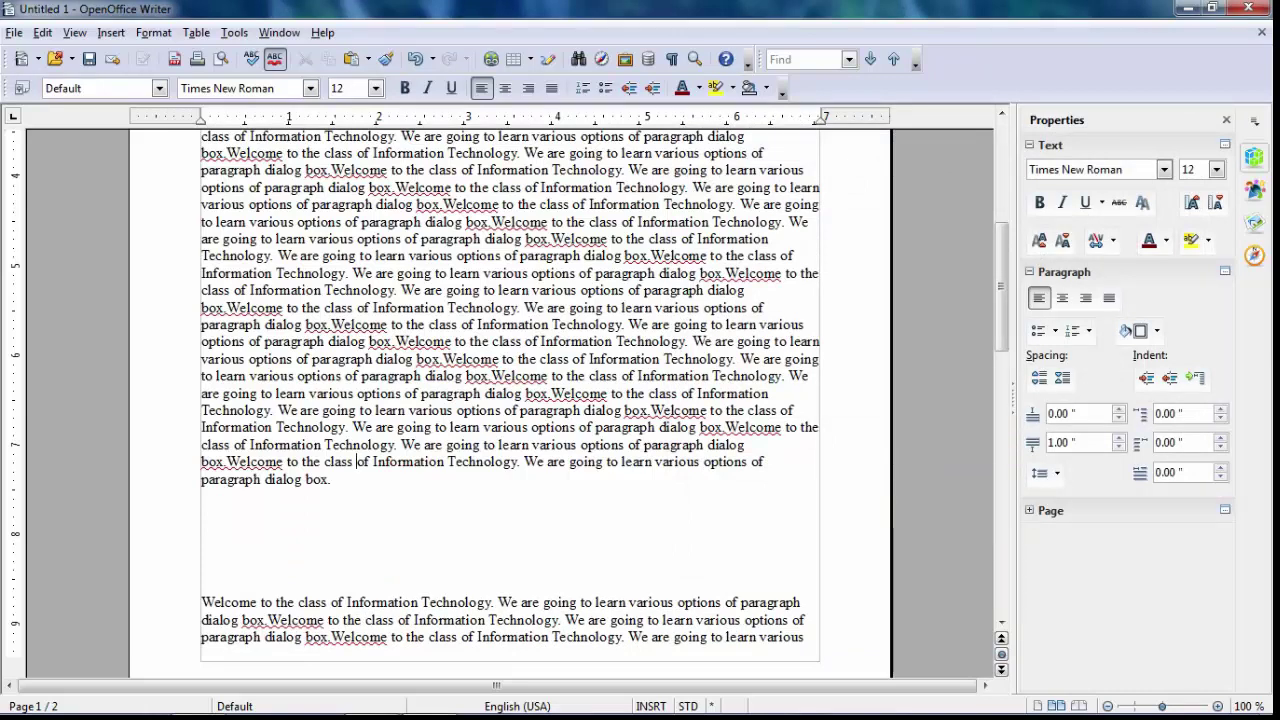
Step: Reset the first paragraph's spacing below paragraph to 0
left_click(153, 32)
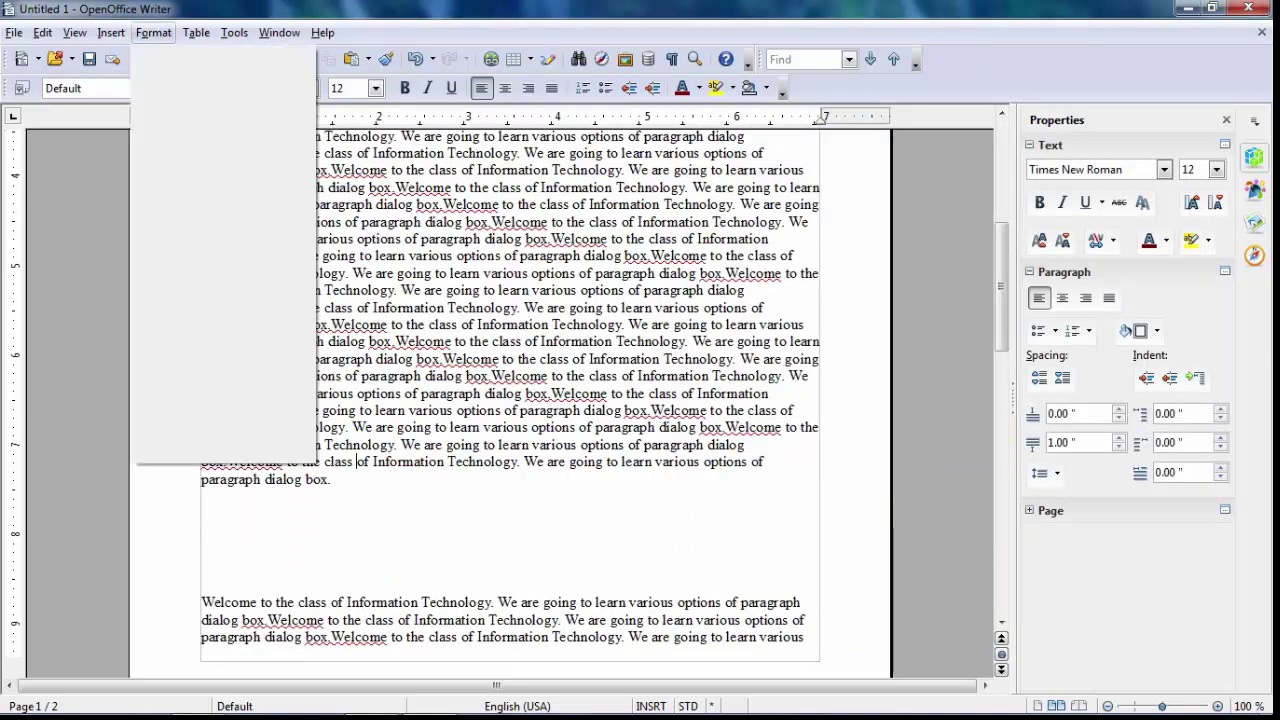
left_click(172, 105)
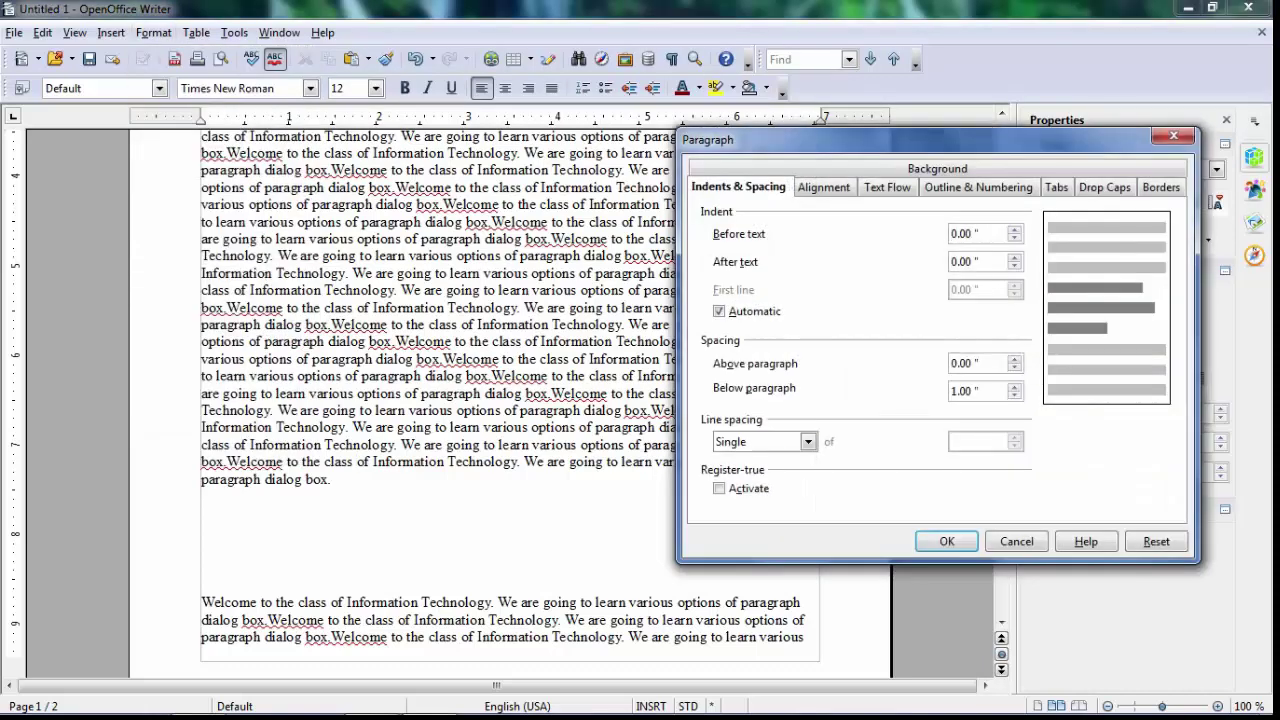
left_click_drag(982, 391, 950, 391)
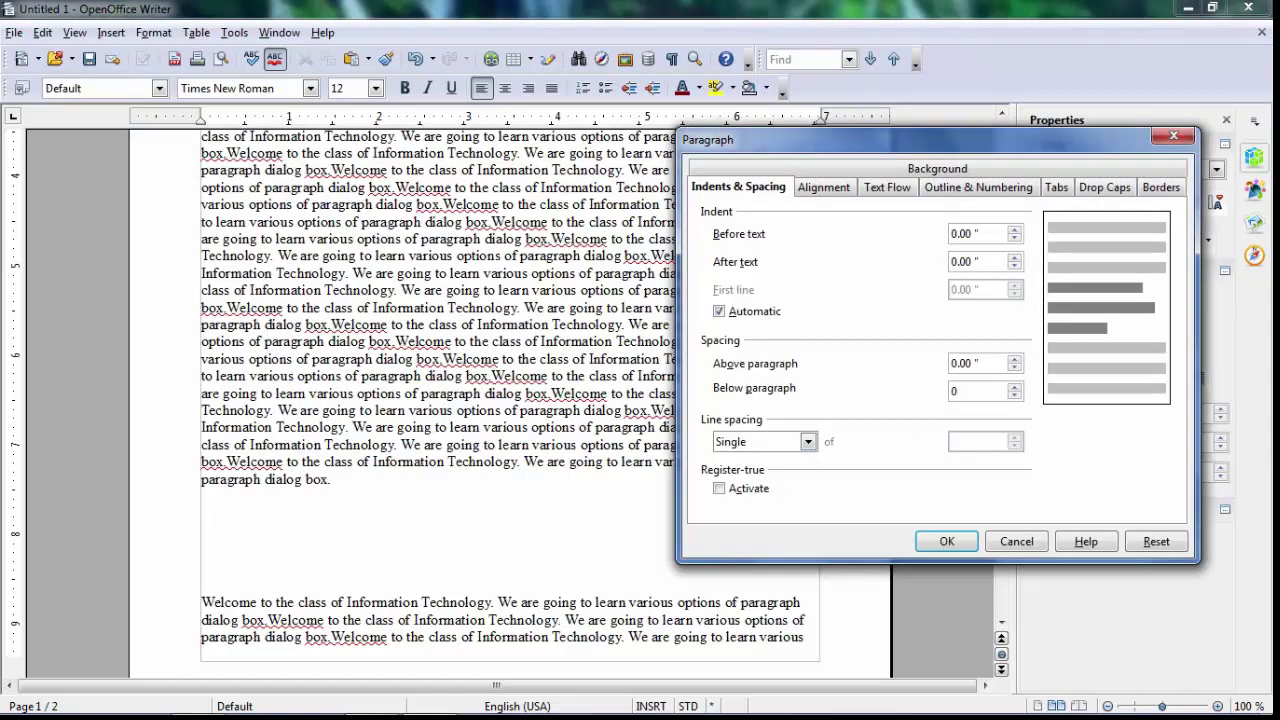
left_click(946, 540)
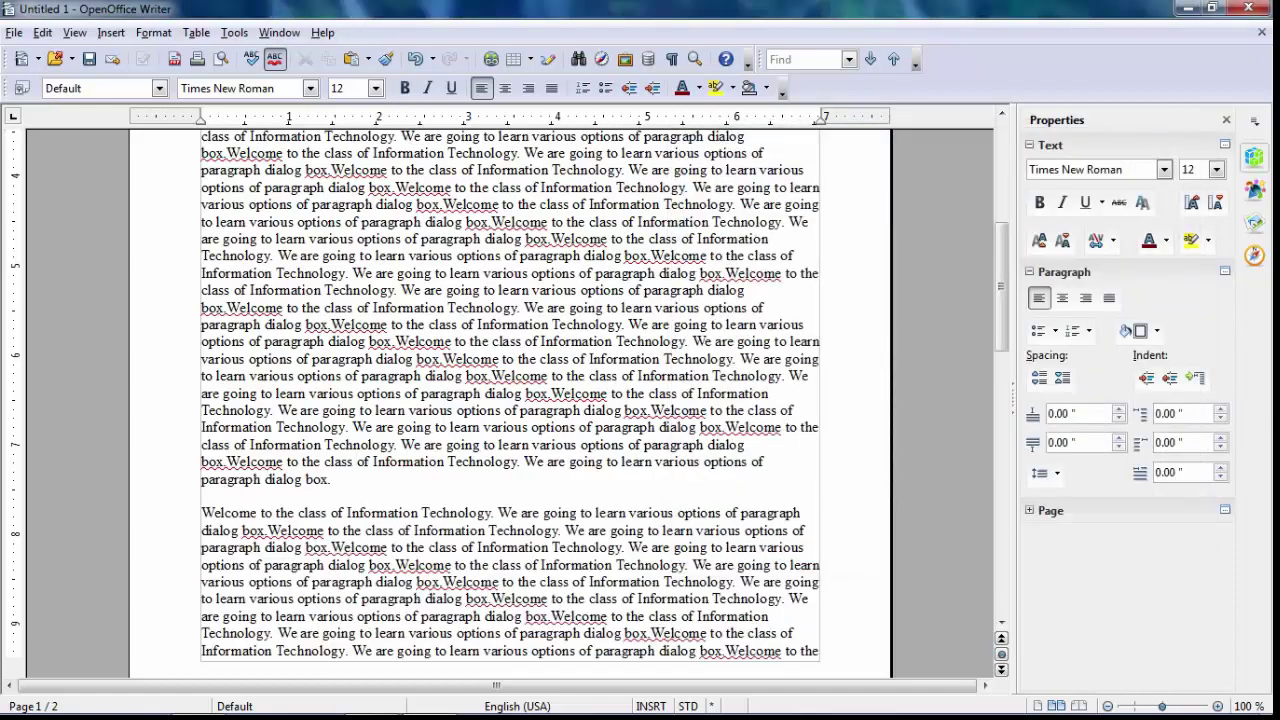
Step: Select the entire second paragraph, including its last lines on page 2
scroll(510, 400, "up", 10)
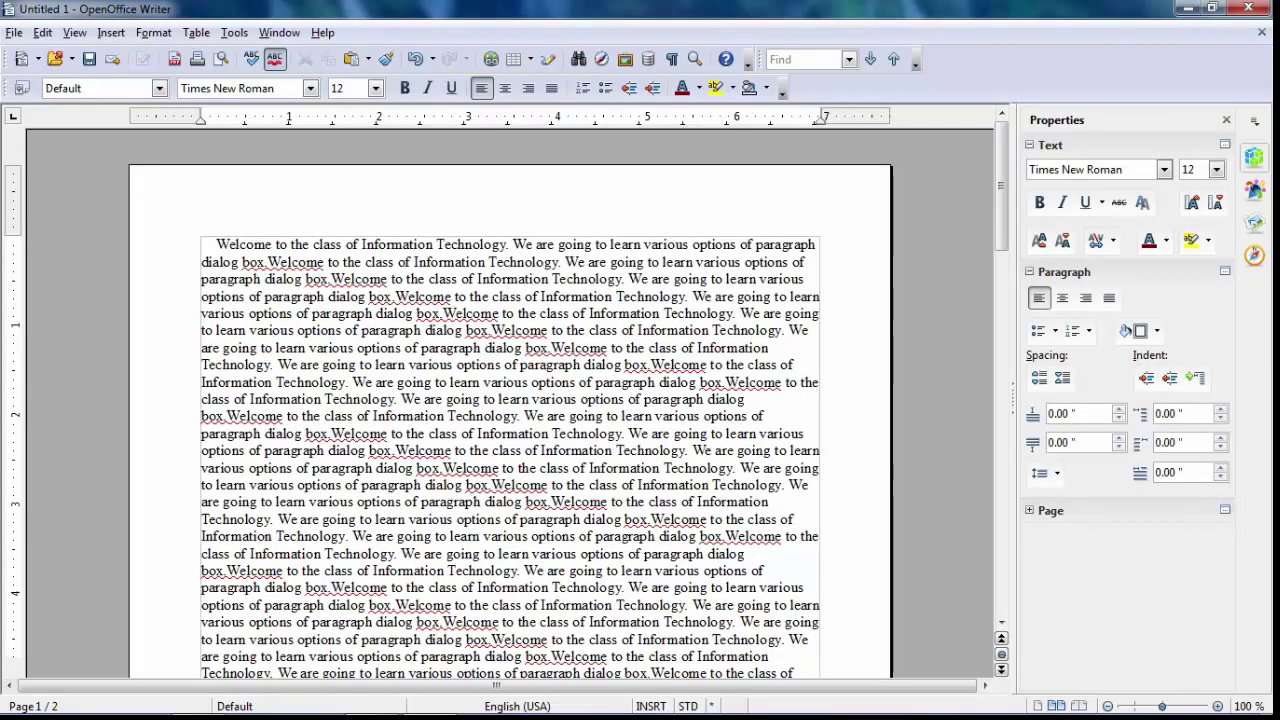
triple_click(252, 244)
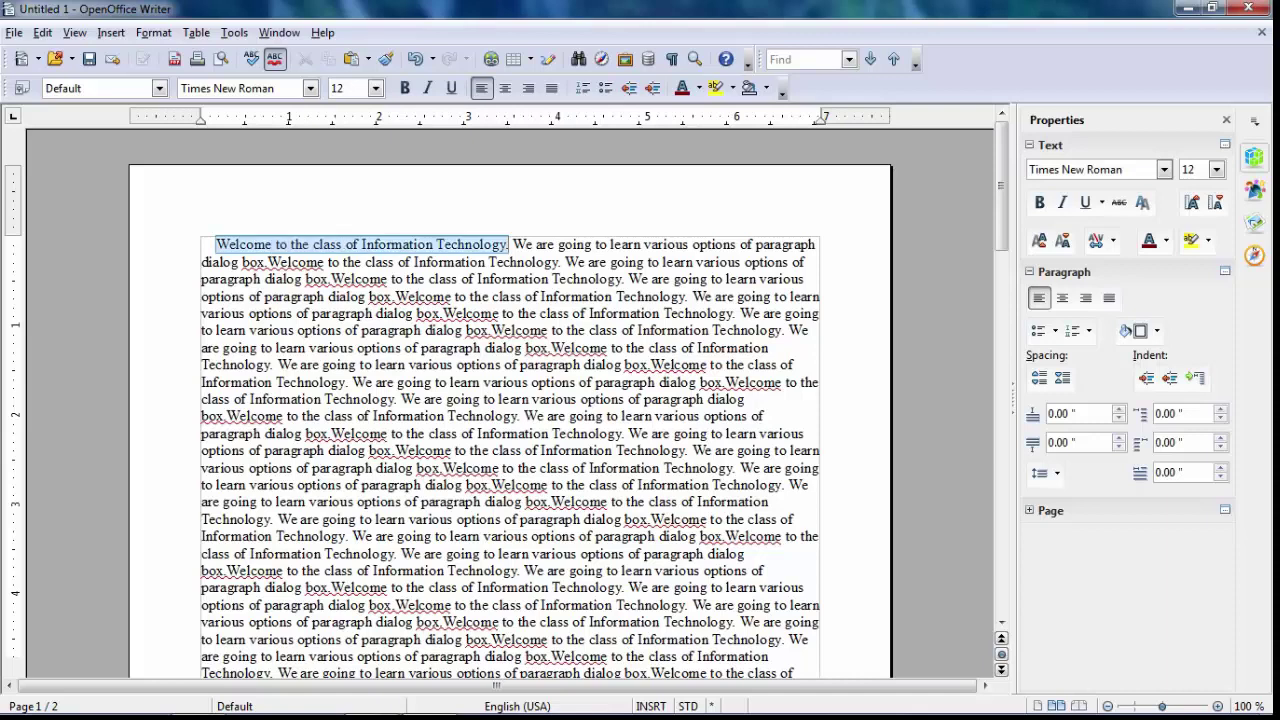
scroll(252, 244, "down", 15)
scroll(330, 353, "up", 3)
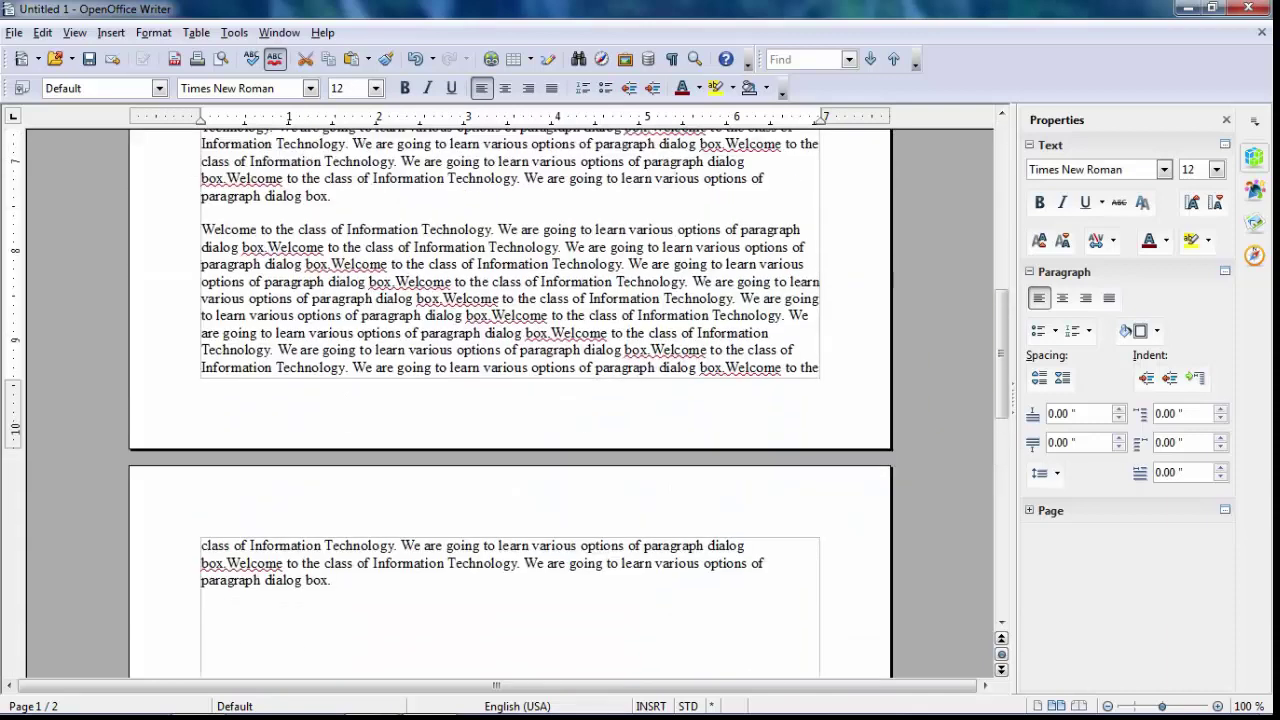
left_click_drag(330, 353, 624, 353)
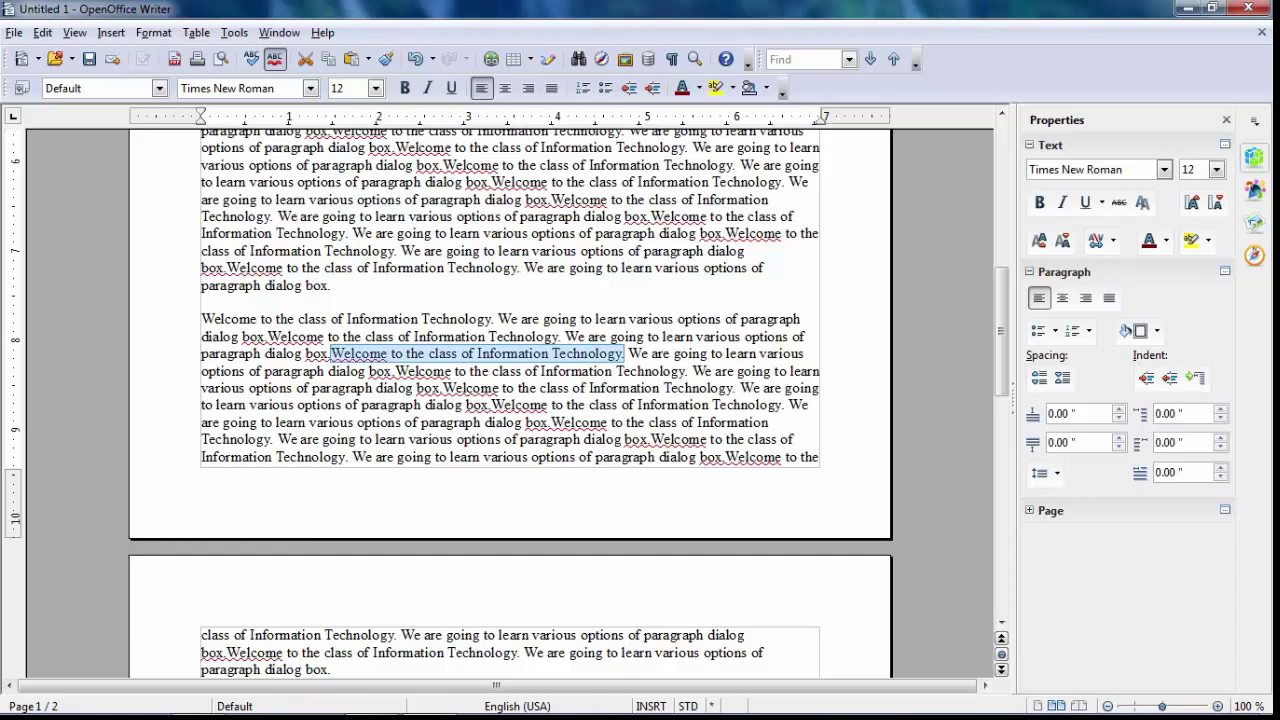
left_click_drag(201, 319, 331, 505)
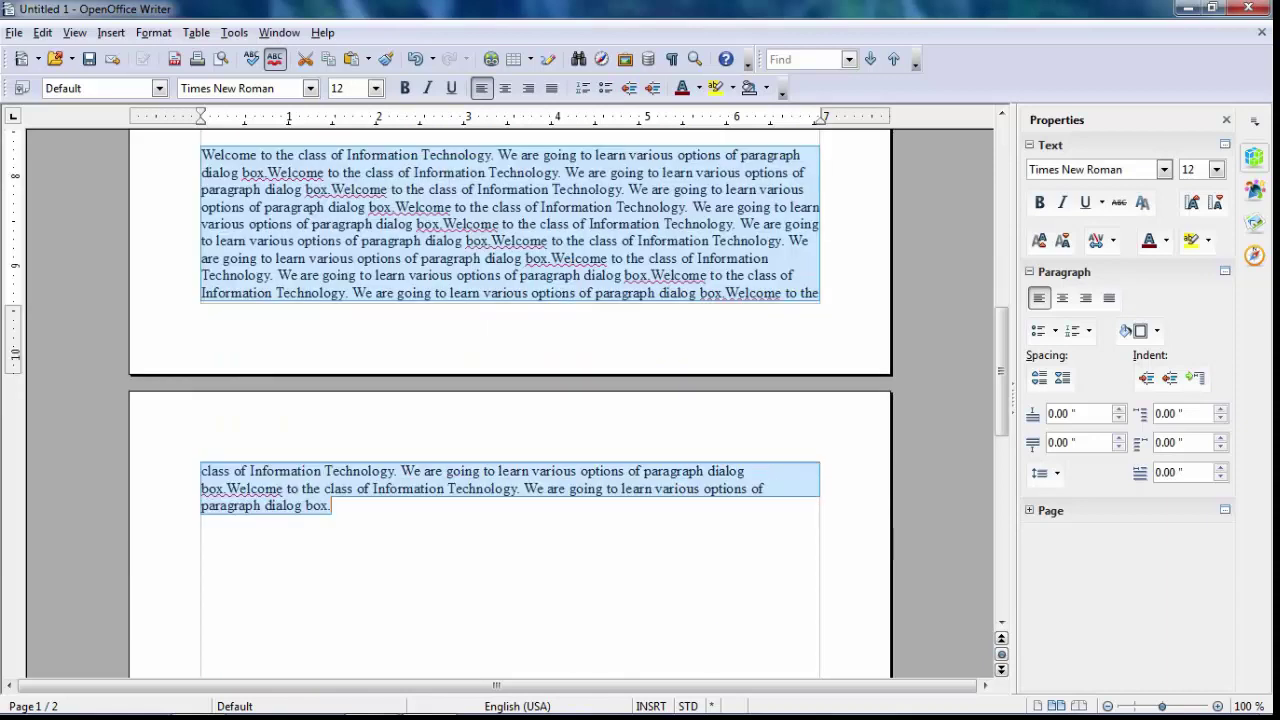
scroll(510, 400, "up", 3)
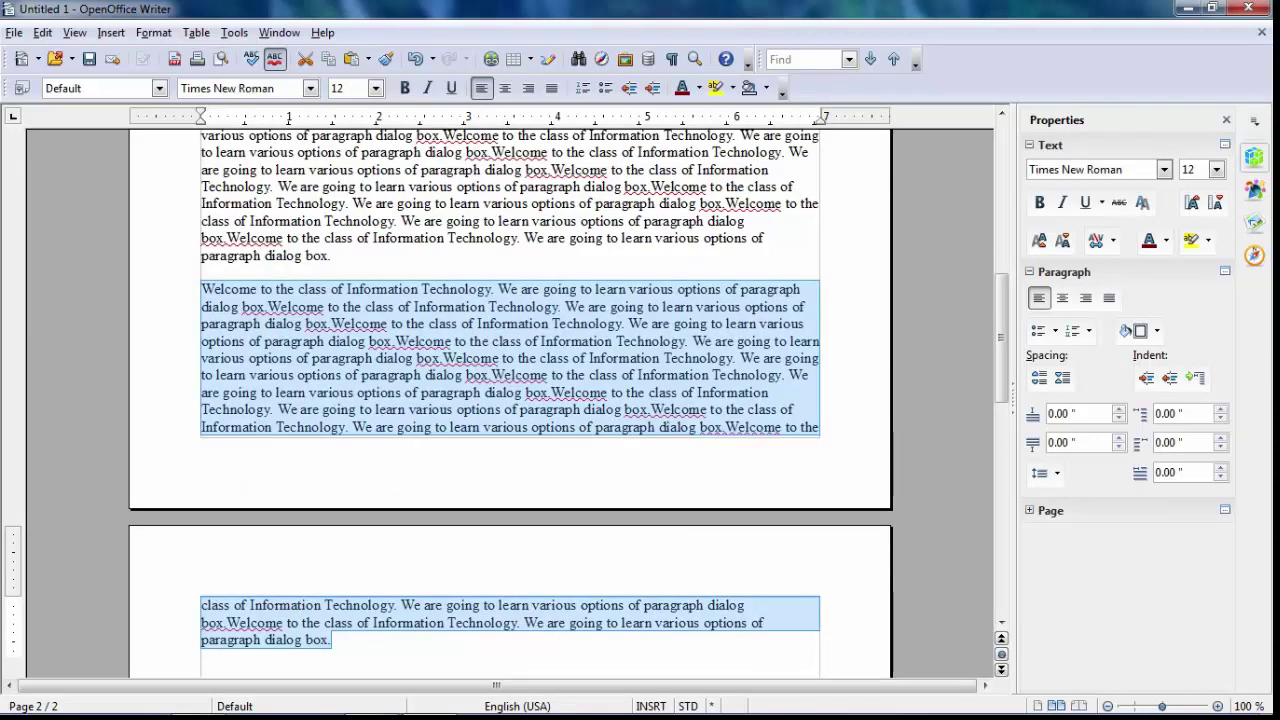
Step: Try the Proportional and At least line spacing options for the second paragraph in its paragraph settings
left_click(153, 32)
left_click(197, 106)
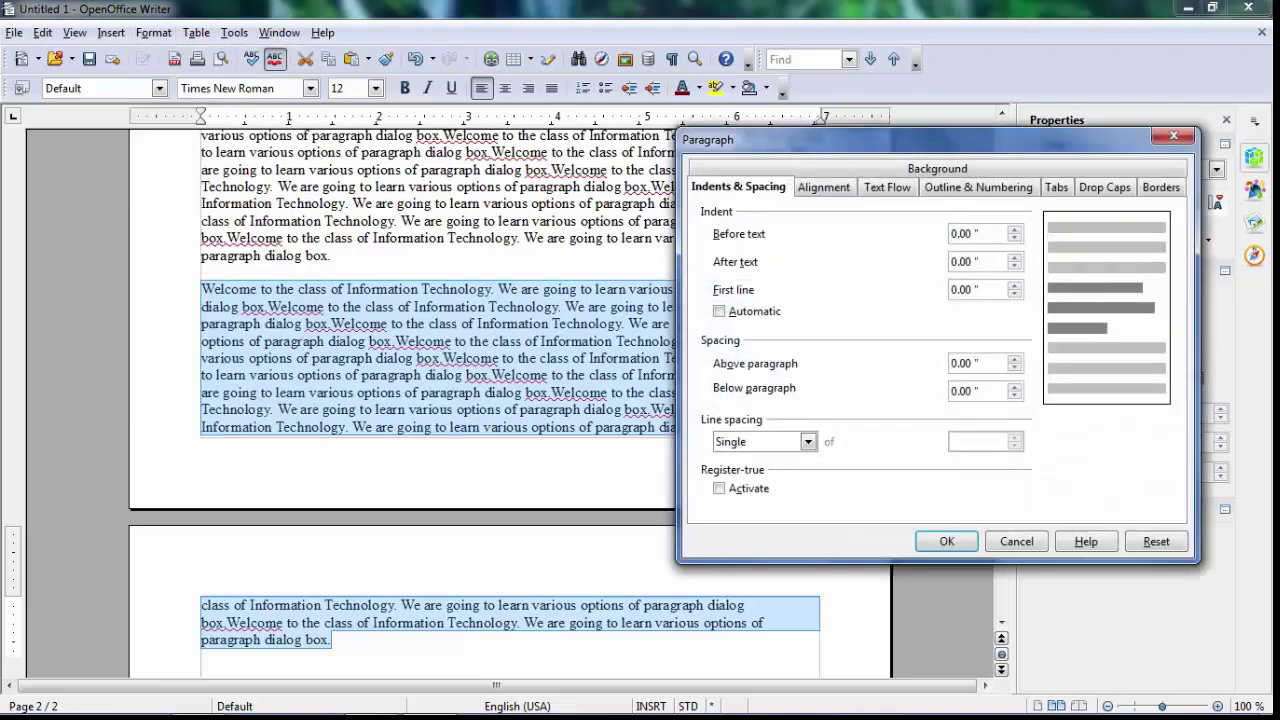
left_click(807, 441)
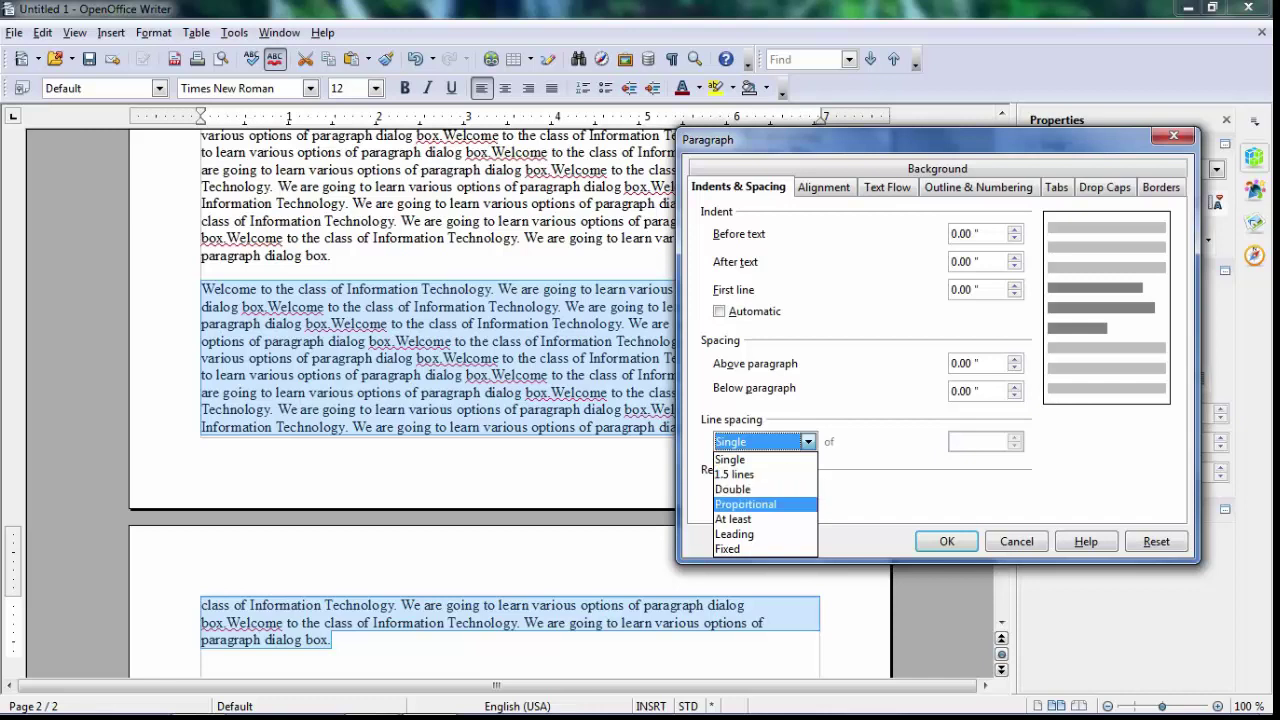
left_click(745, 504)
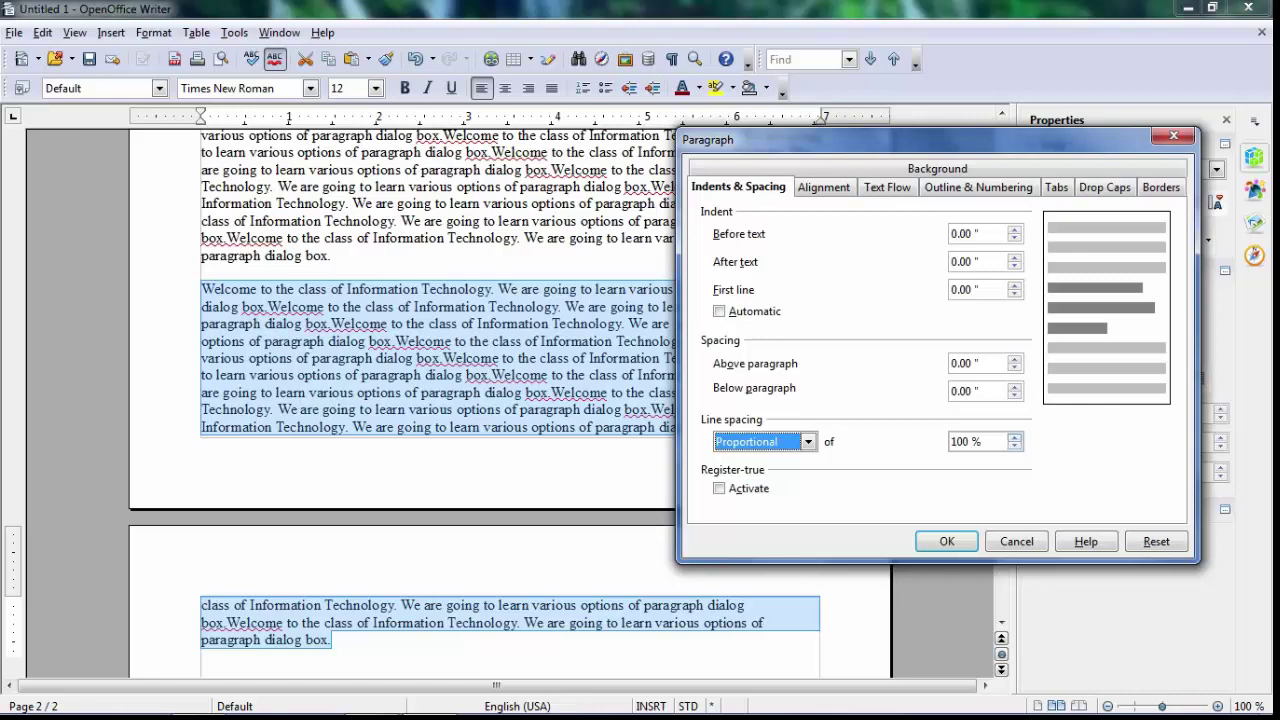
key("alt+Down")
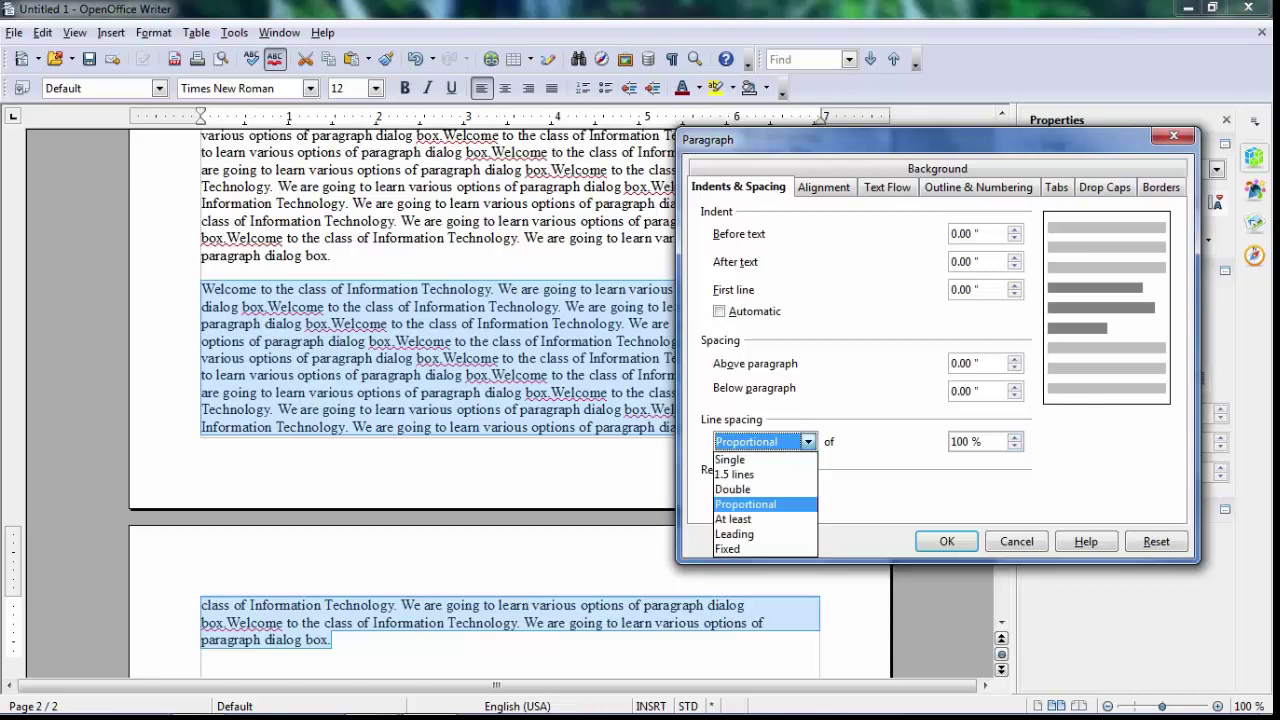
key("Down")
key("Return")
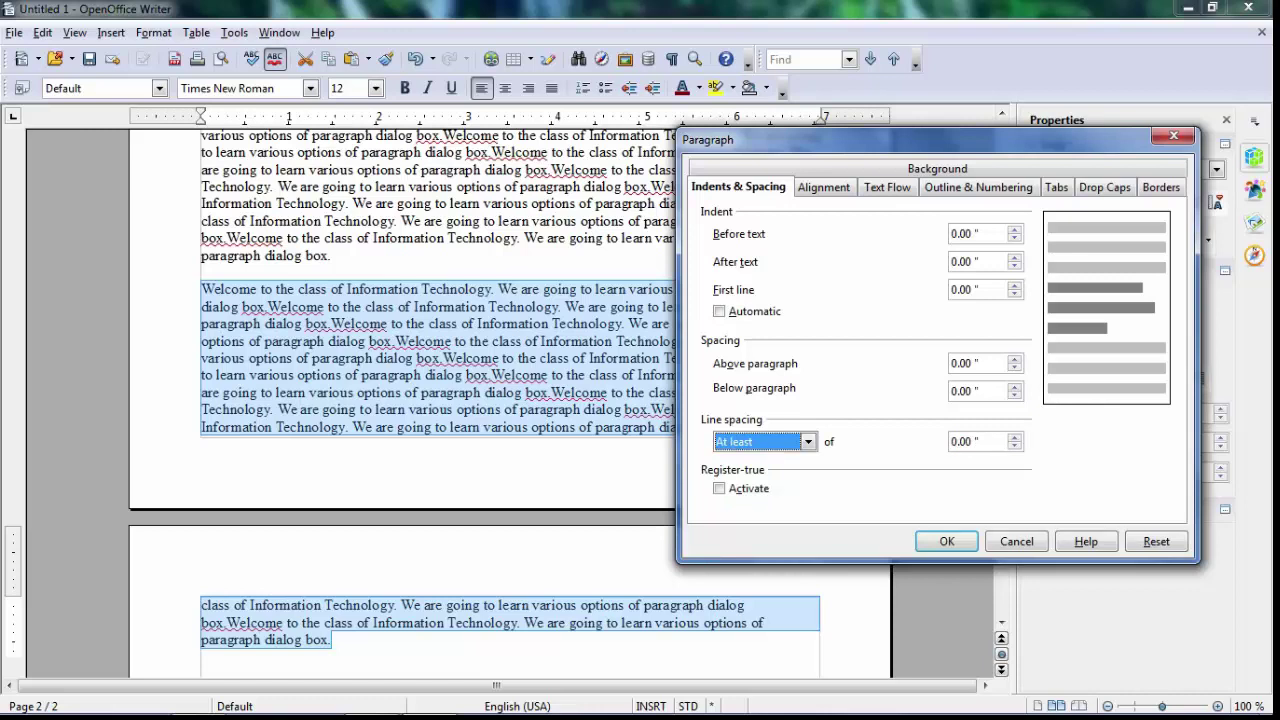
Step: Set the second paragraph's line spacing to 1.5 lines and view the result against the first paragraph
key("alt+Down")
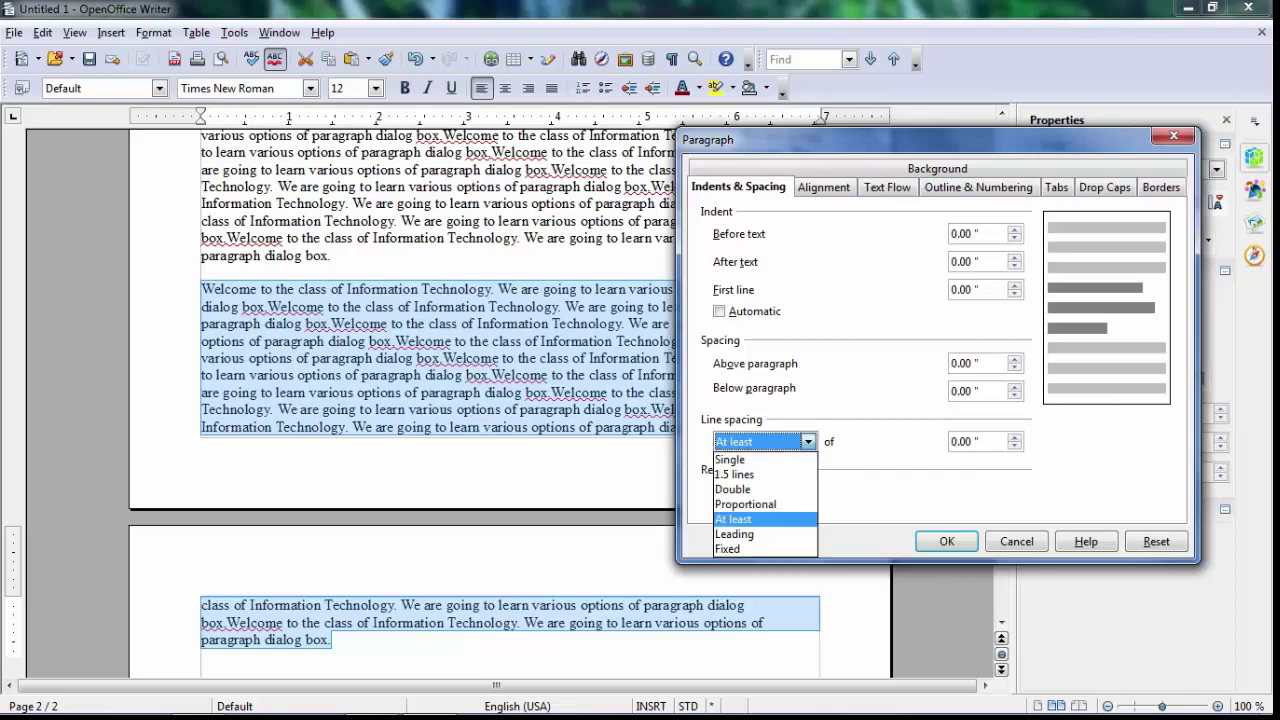
key("Down")
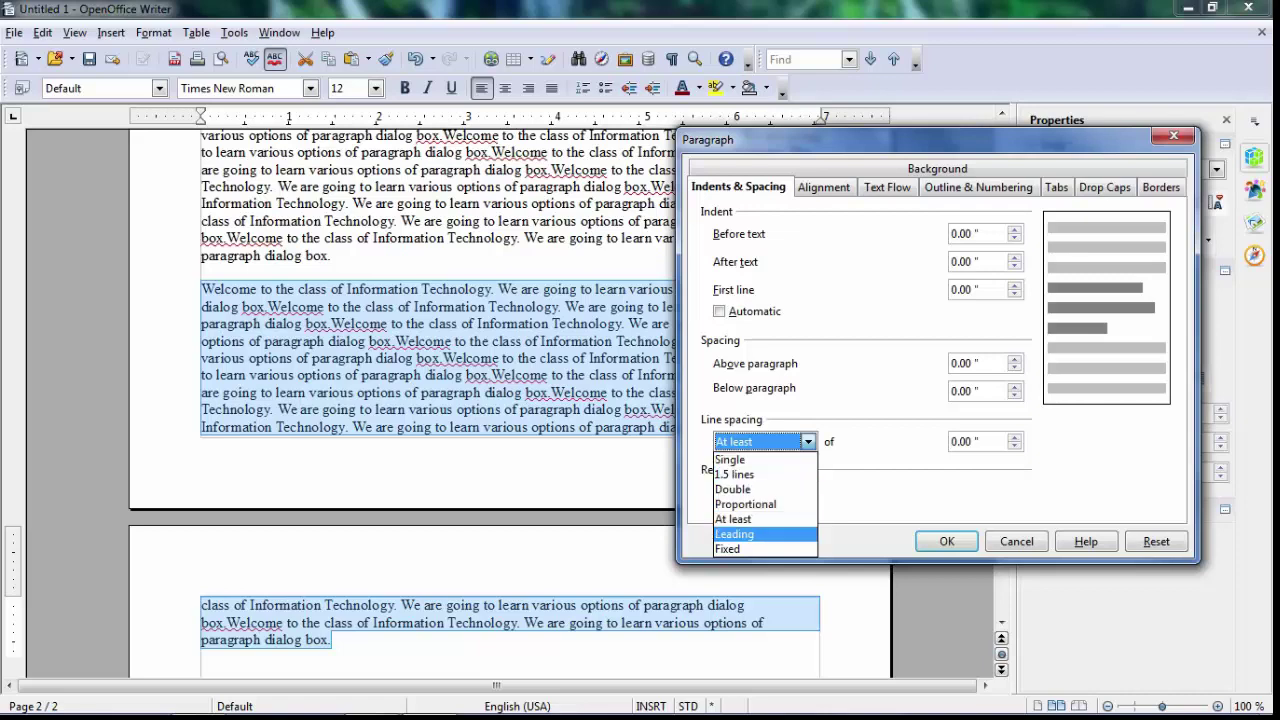
key("Up")
key("Up")
key("Up")
key("Up")
key("Return")
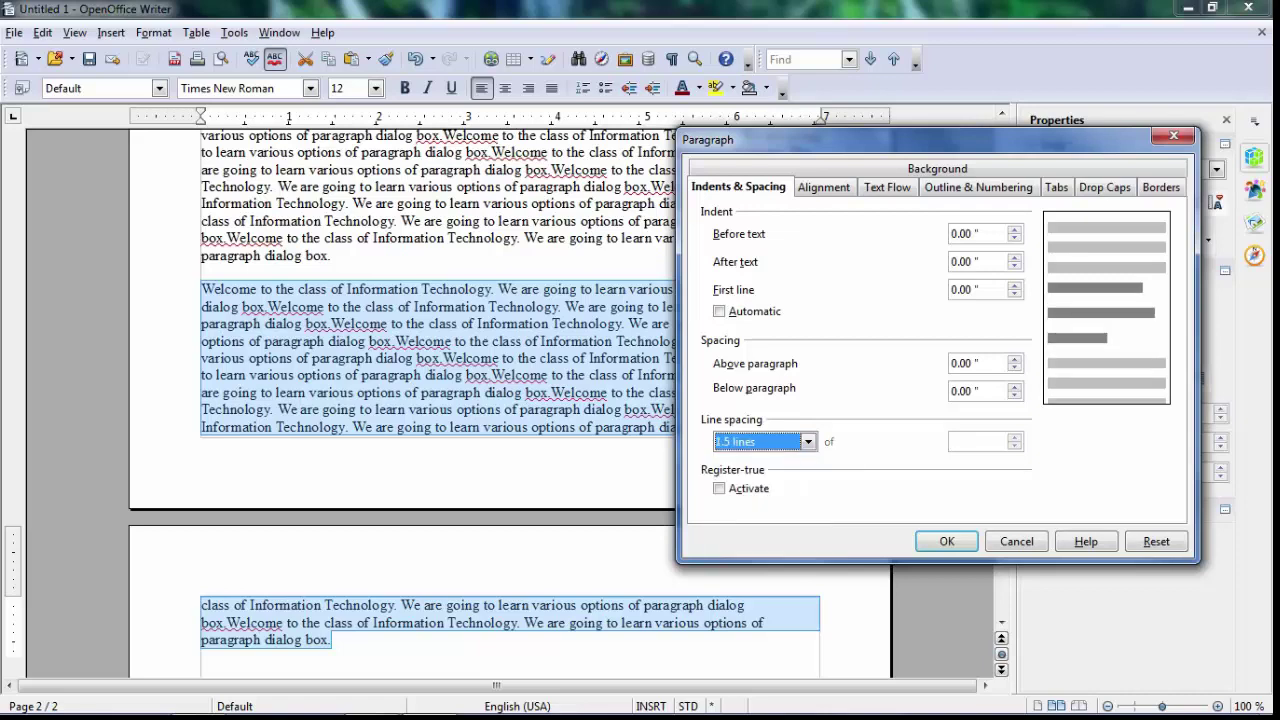
left_click(947, 541)
left_click_drag(1002, 394, 1002, 285)
Step: Set the second paragraph's line spacing to Proportional at 110 % and view the result in the document
left_click(153, 32)
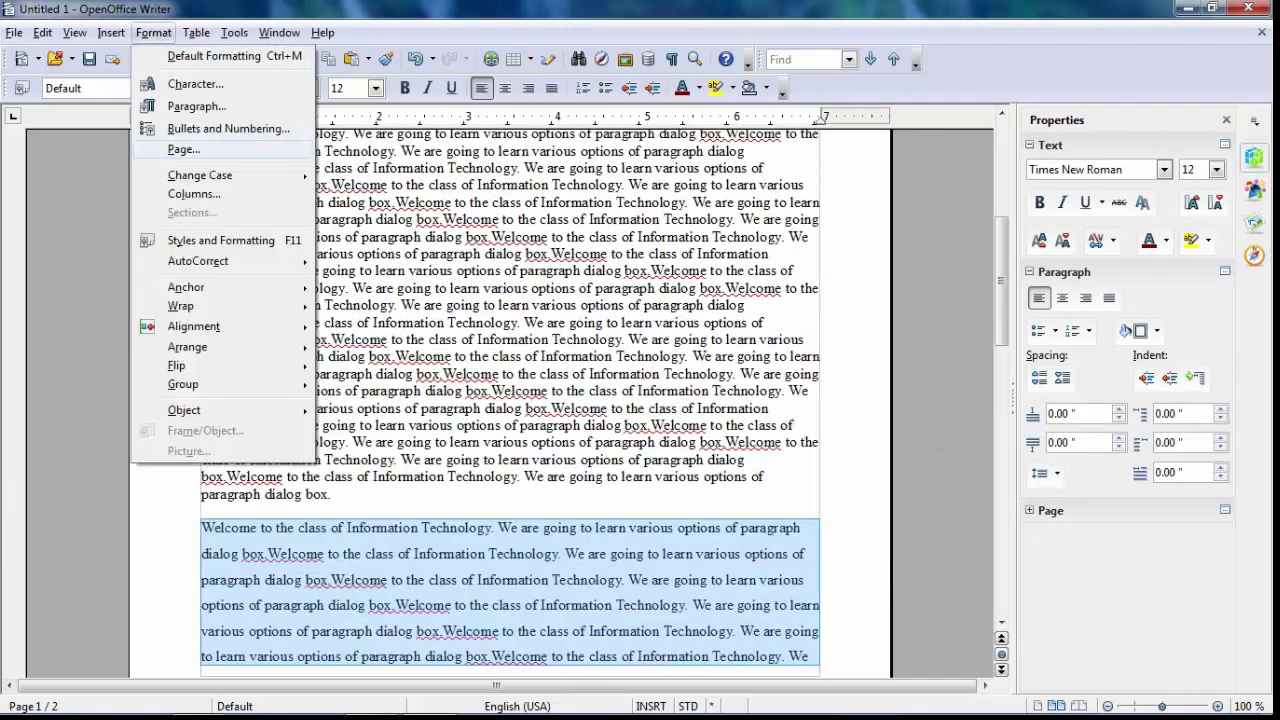
left_click(197, 106)
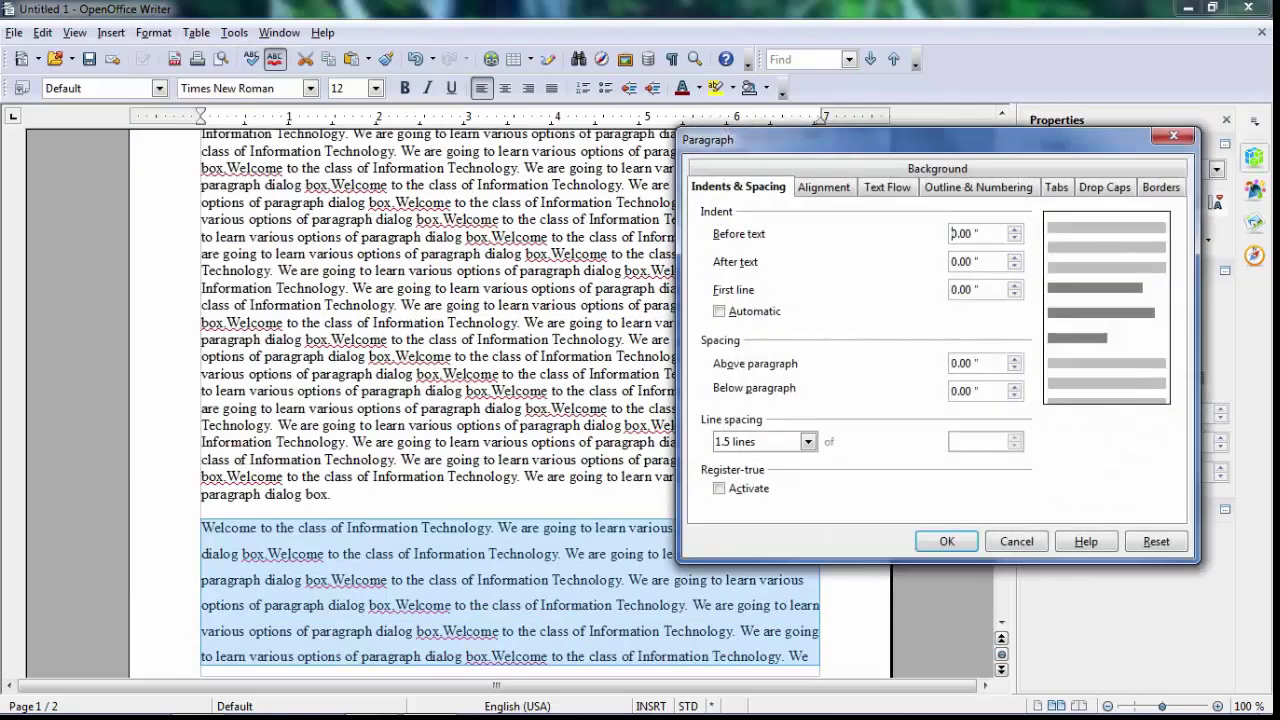
left_click(808, 442)
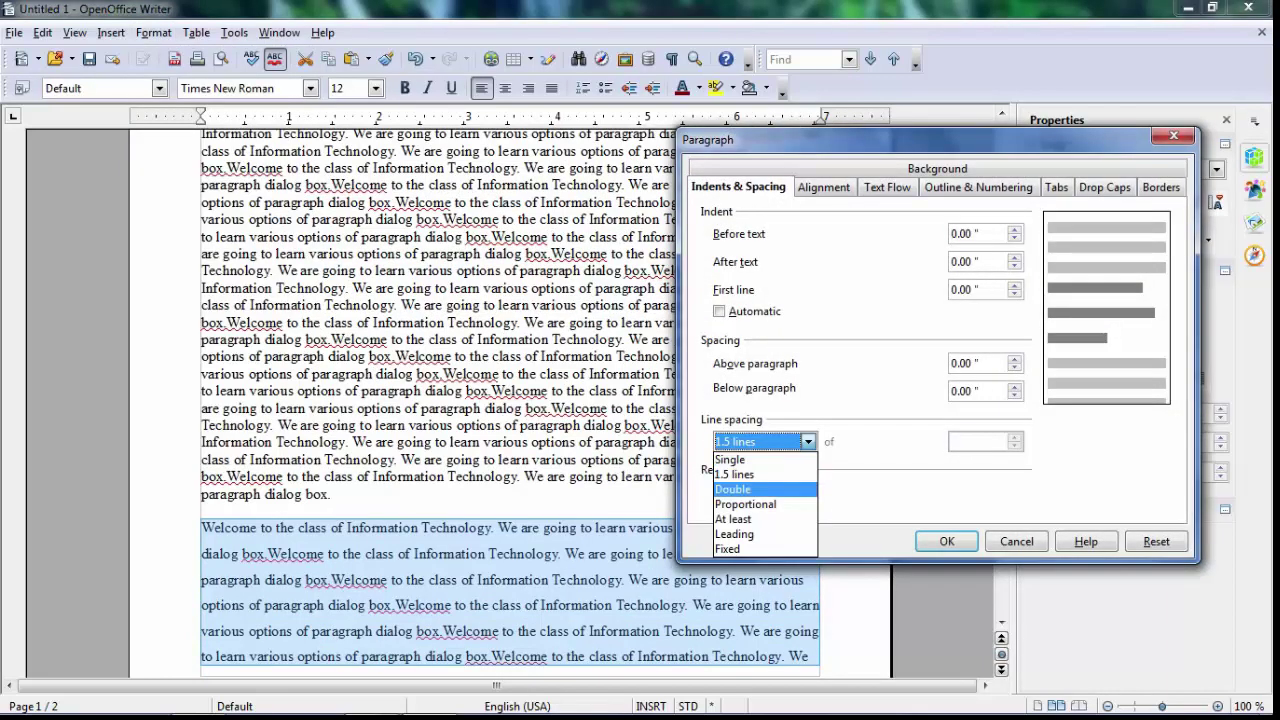
key("Down")
key("Return")
left_click(1014, 437)
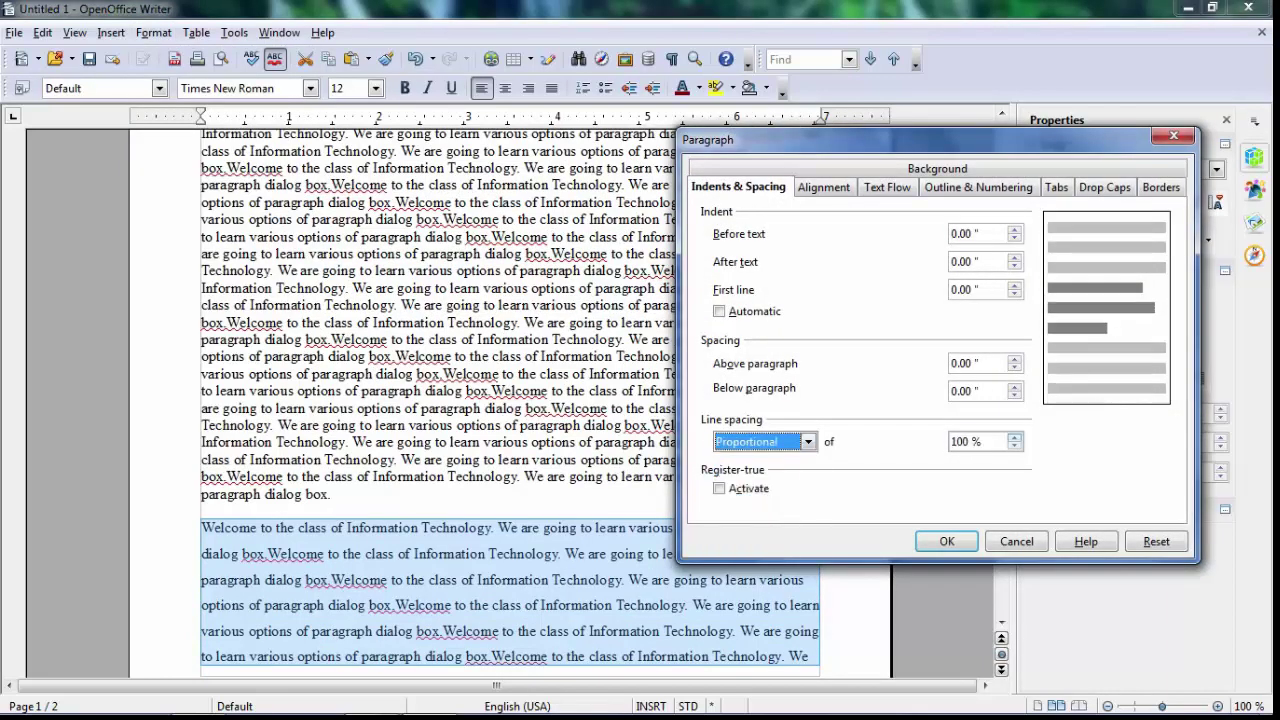
left_click(1014, 437)
left_click(1014, 437)
left_click(1014, 437)
left_click(1014, 437)
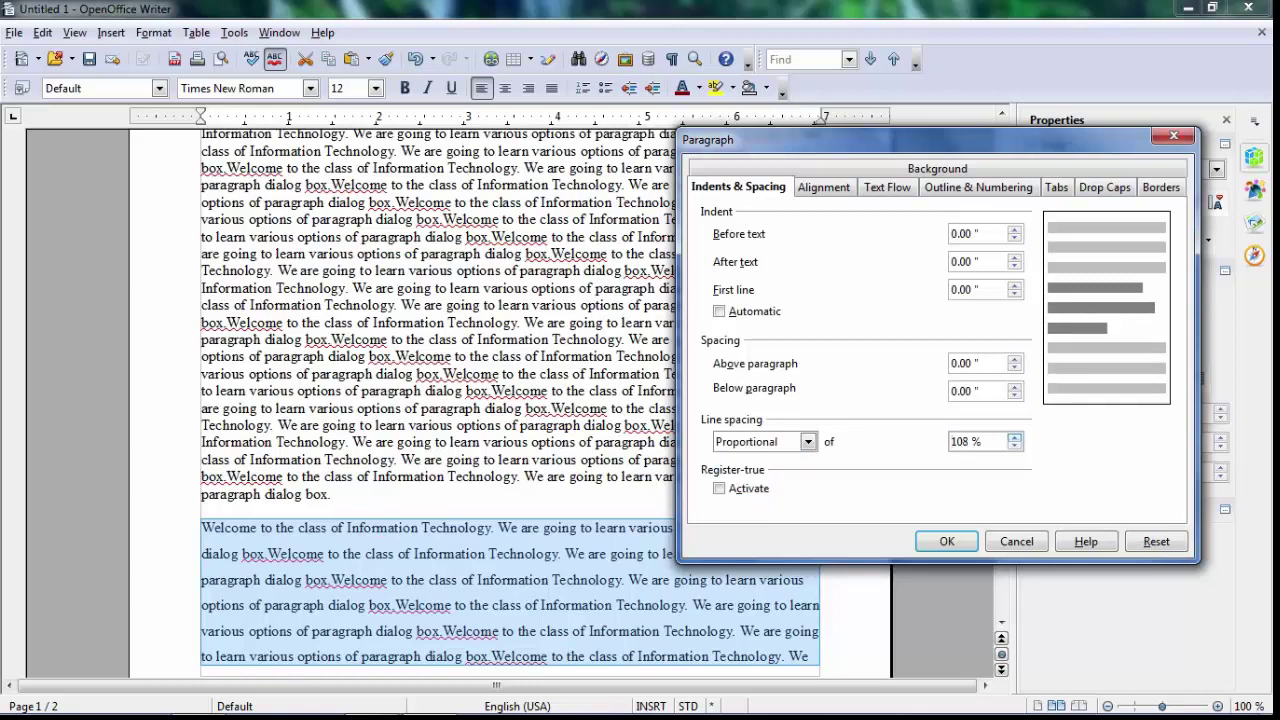
left_click(1014, 437)
left_click(1014, 437)
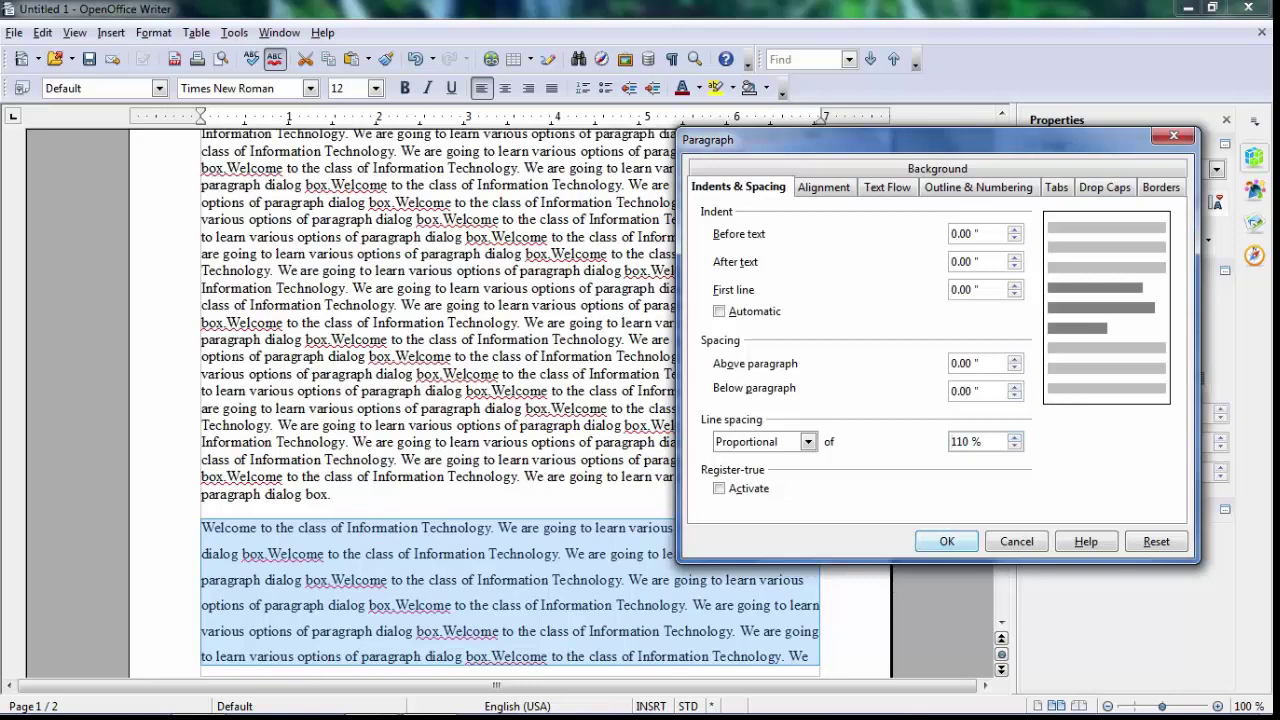
key("Return")
scroll(510, 400, "up", 4)
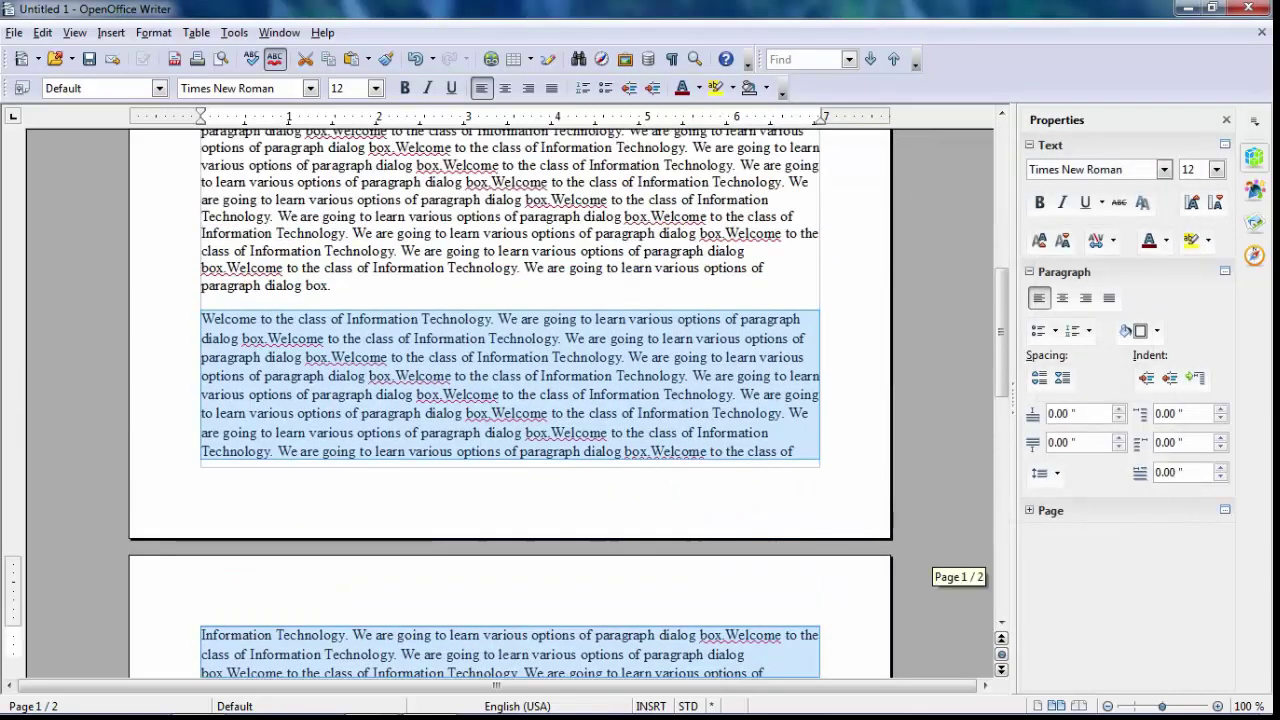
scroll(510, 400, "up", 2)
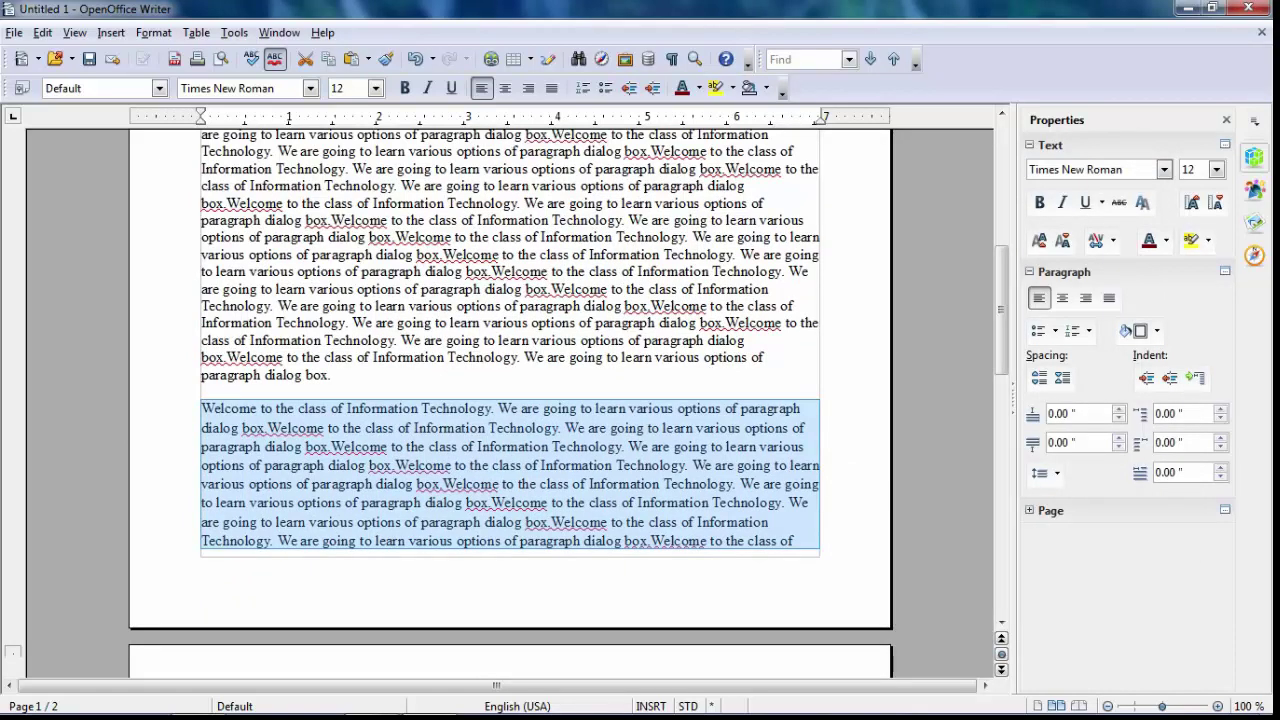
Step: Increase the second paragraph's proportional line spacing to 125 % and view the result across both pages
left_click(153, 32)
left_click(197, 106)
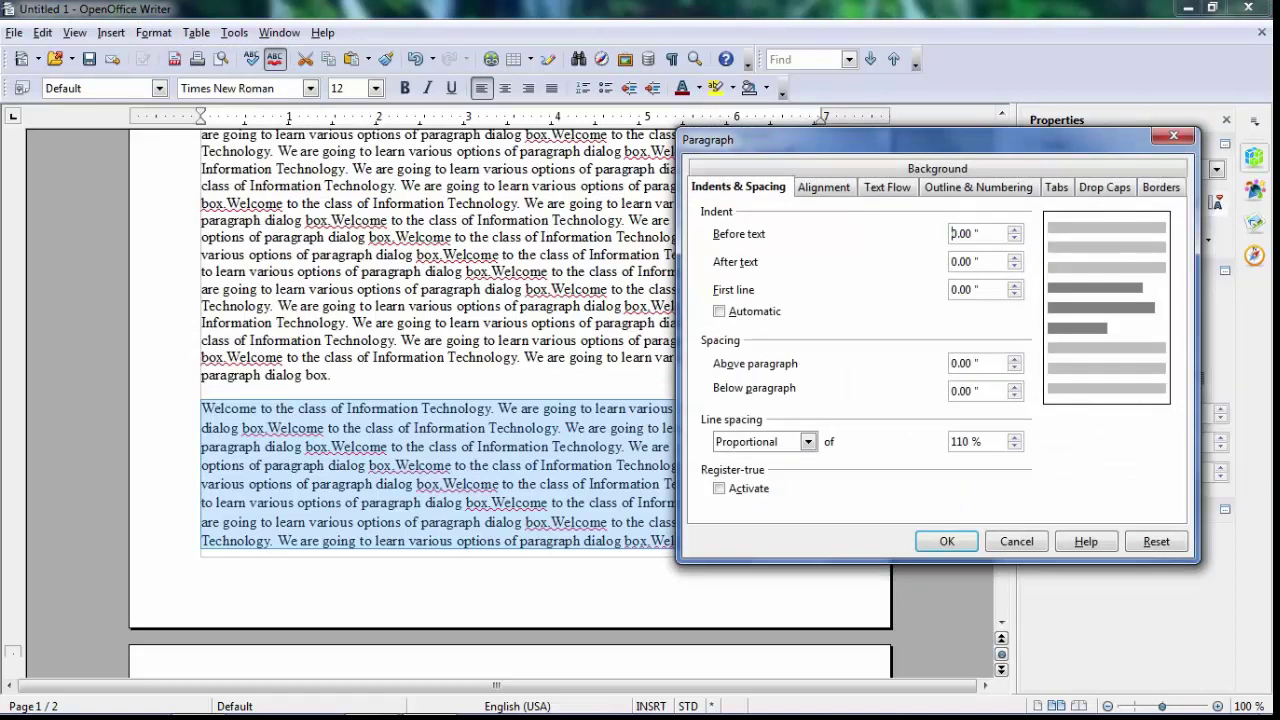
left_click_drag(970, 442, 951, 442)
type("125")
left_click(947, 541)
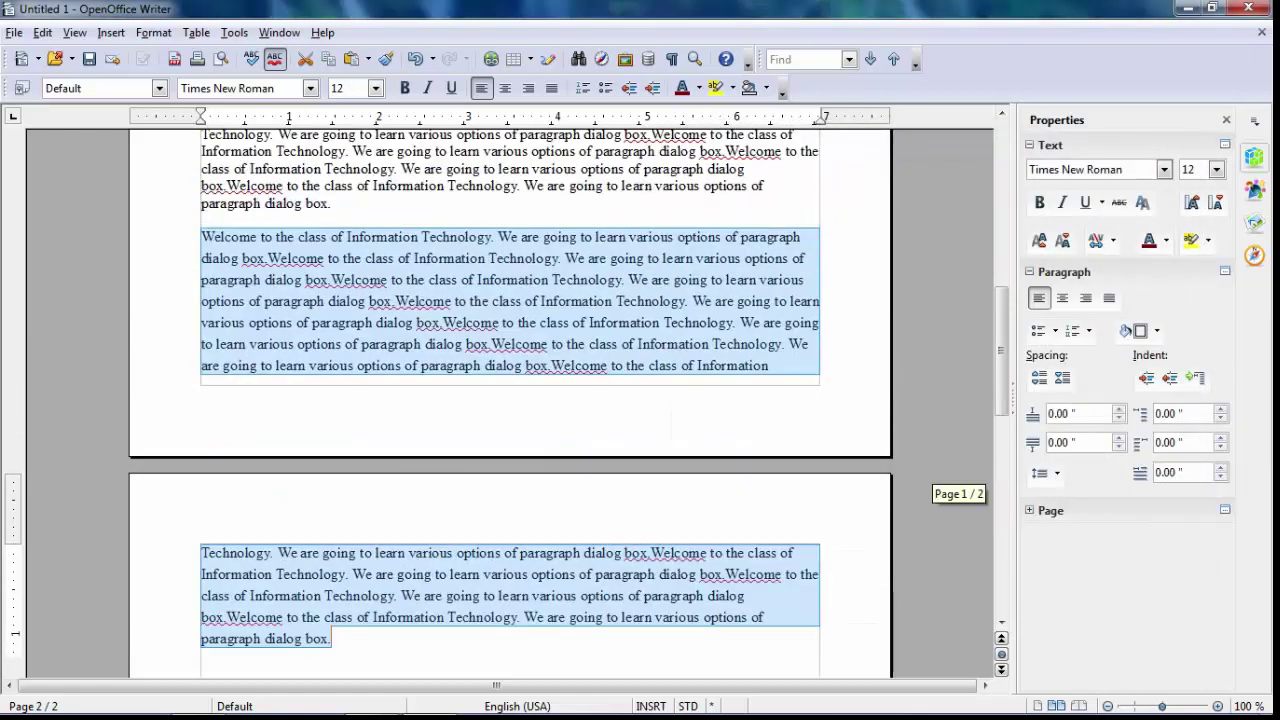
left_click_drag(1001, 493, 1001, 345)
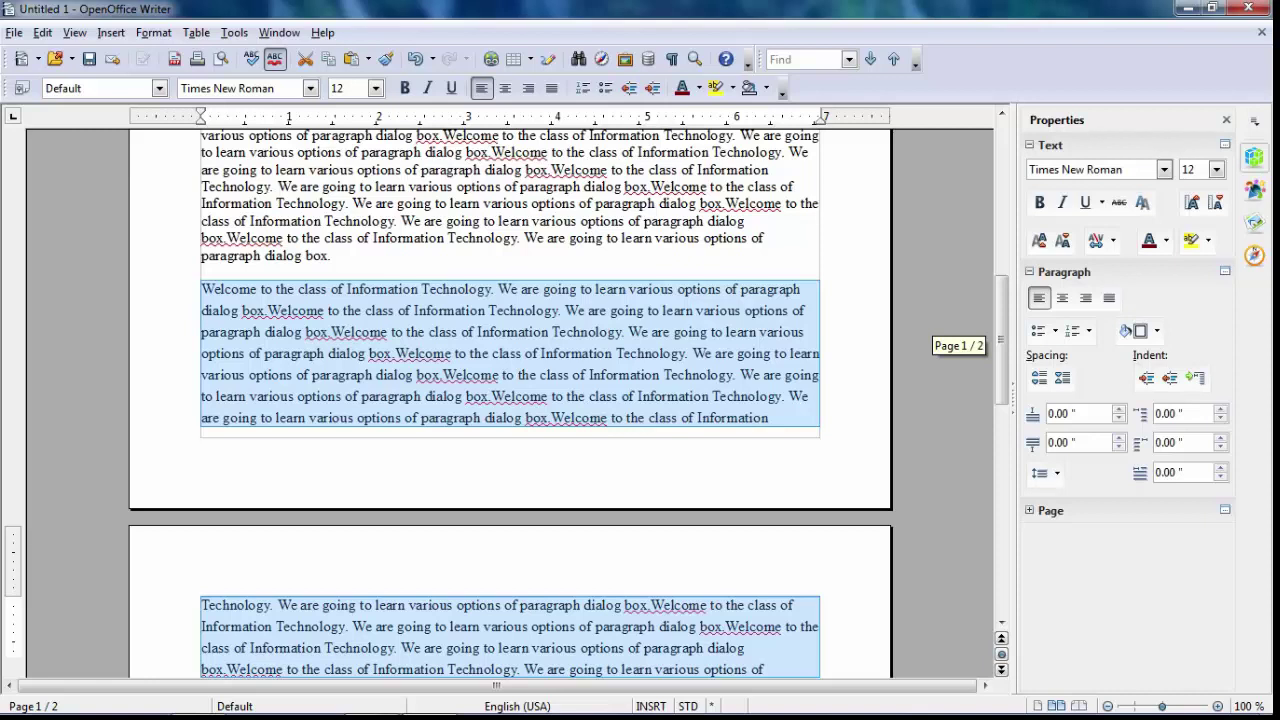
left_click_drag(1001, 345, 1001, 355)
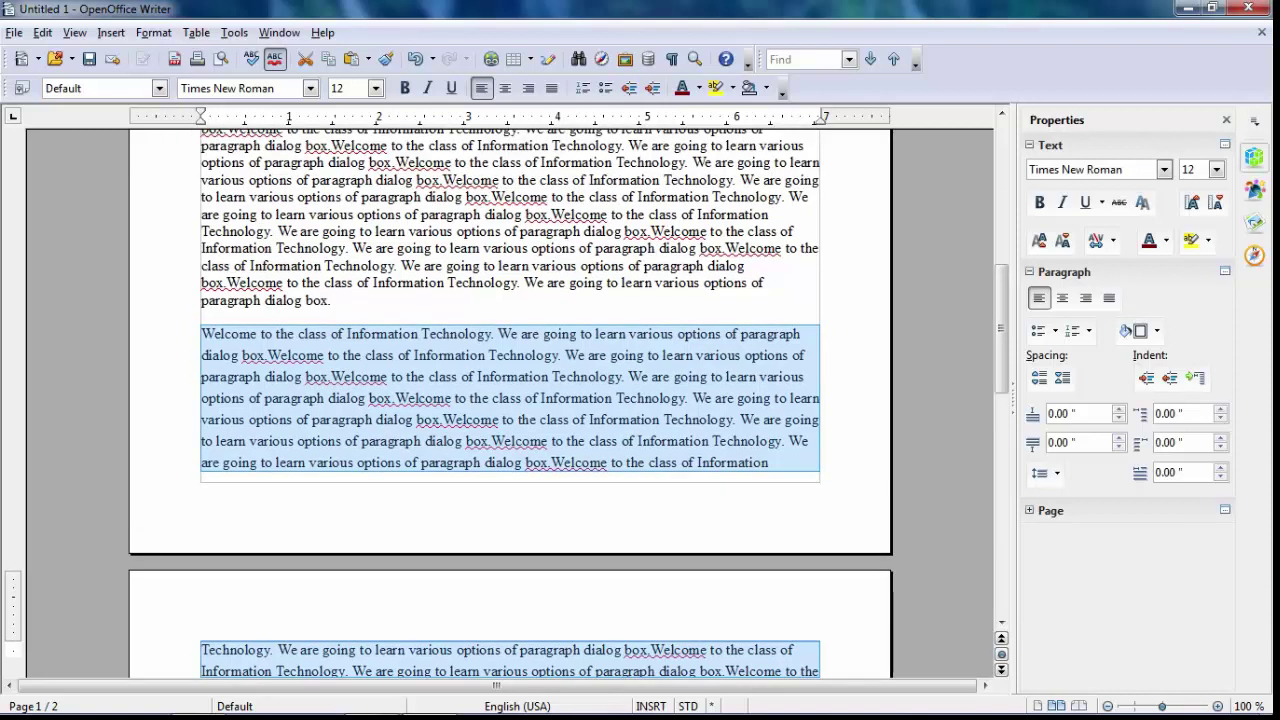
Step: Set the second paragraph's line spacing to At least 3 inches and view the result across the pages
left_click(153, 32)
left_click(197, 106)
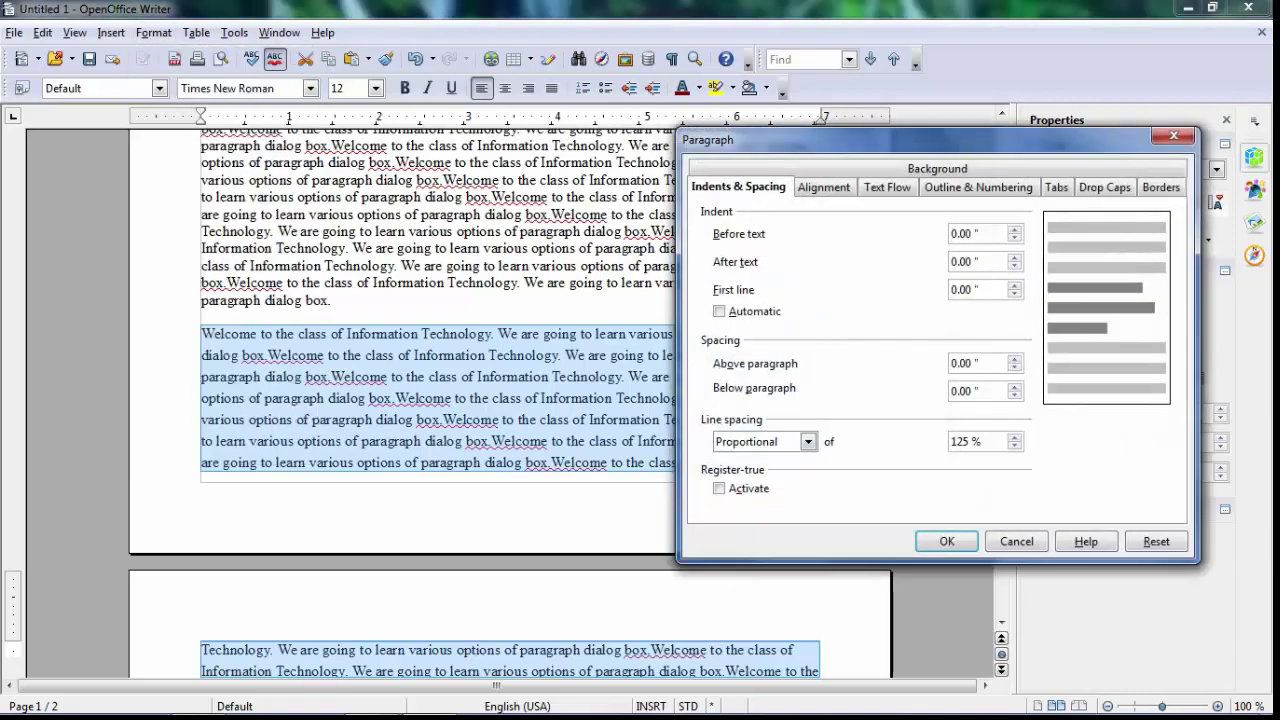
left_click(807, 441)
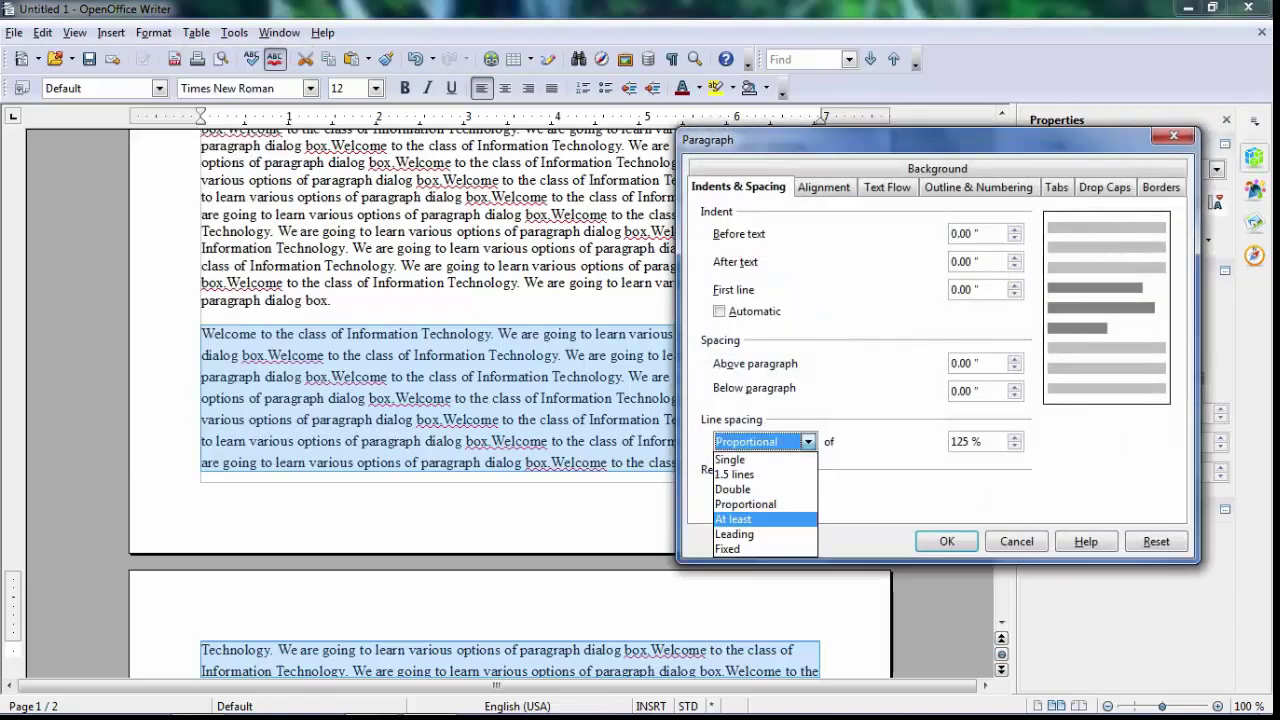
left_click(745, 519)
key("Tab")
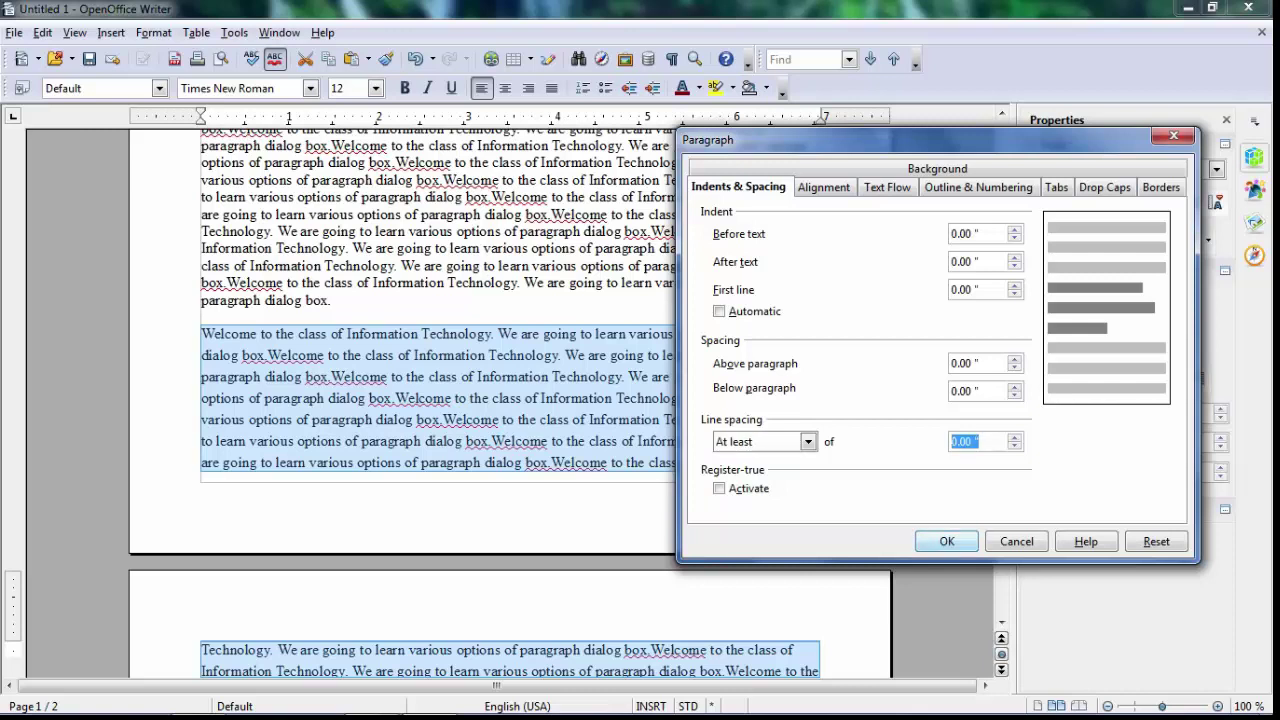
type("3")
key("Return")
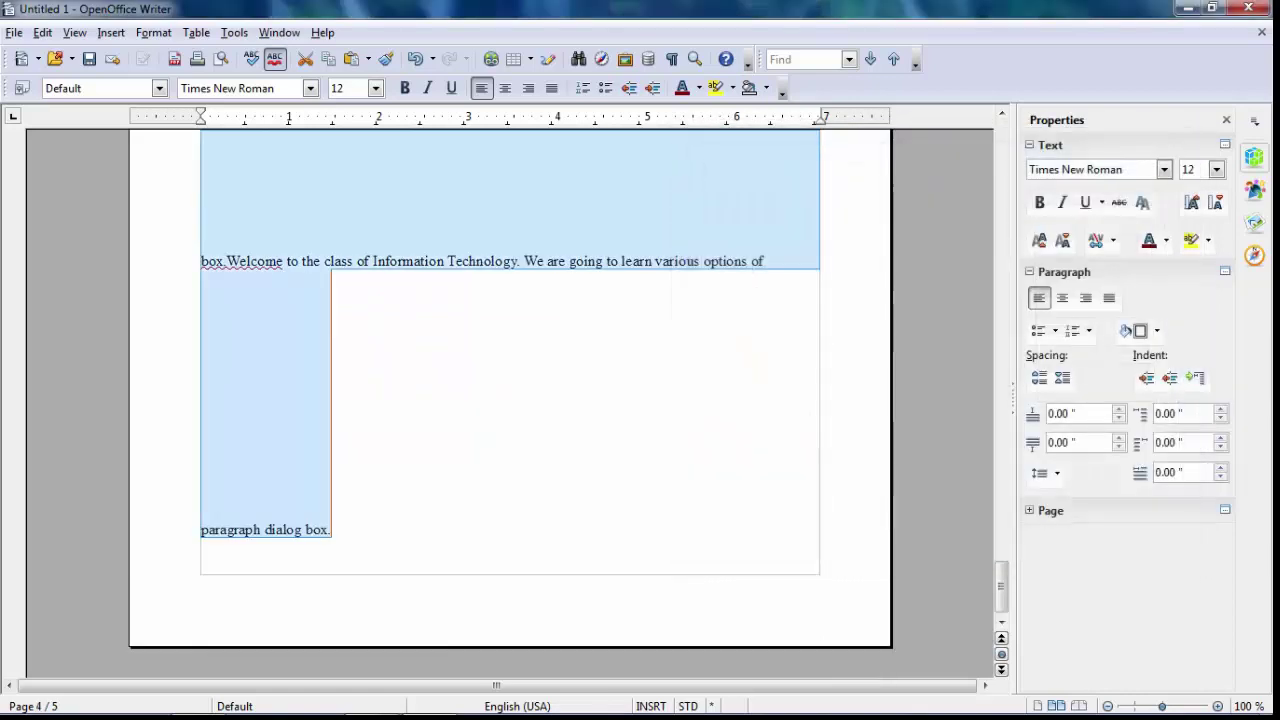
left_click_drag(1001, 535, 1001, 276)
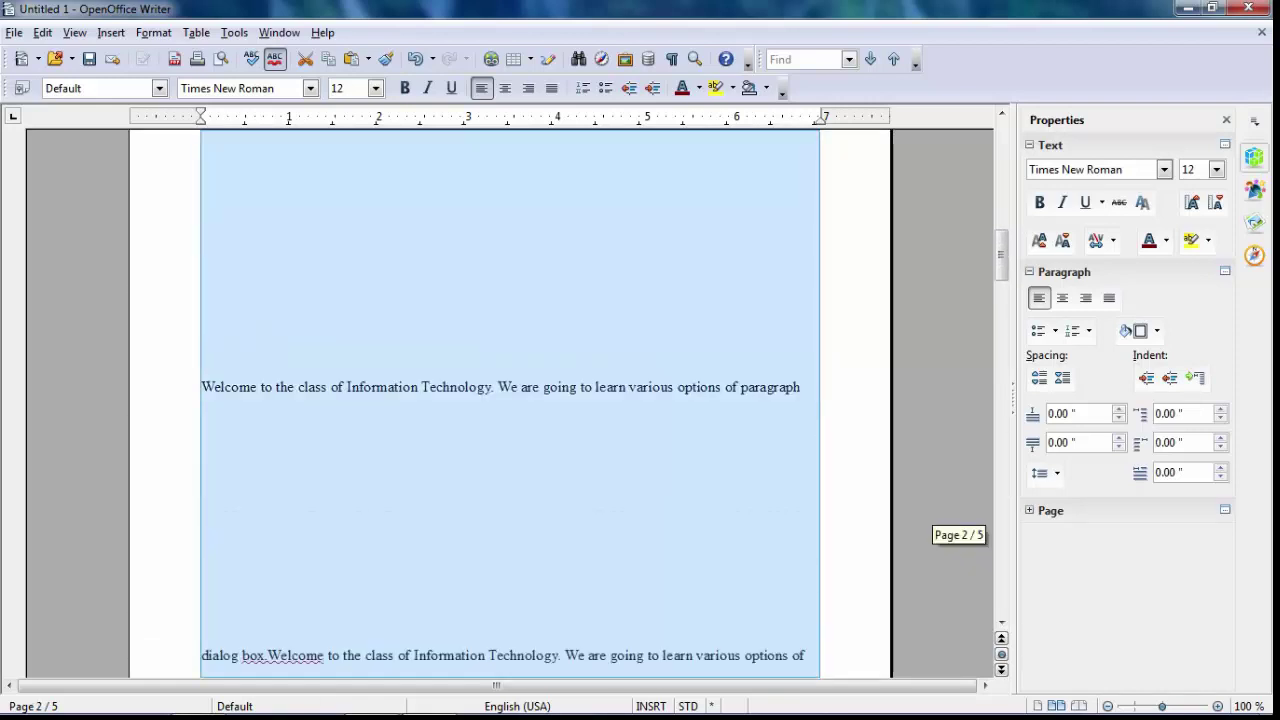
Step: Set the second paragraph's line spacing to Single and view it against the first paragraph
key("alt+o")
key("Down")
key("Down")
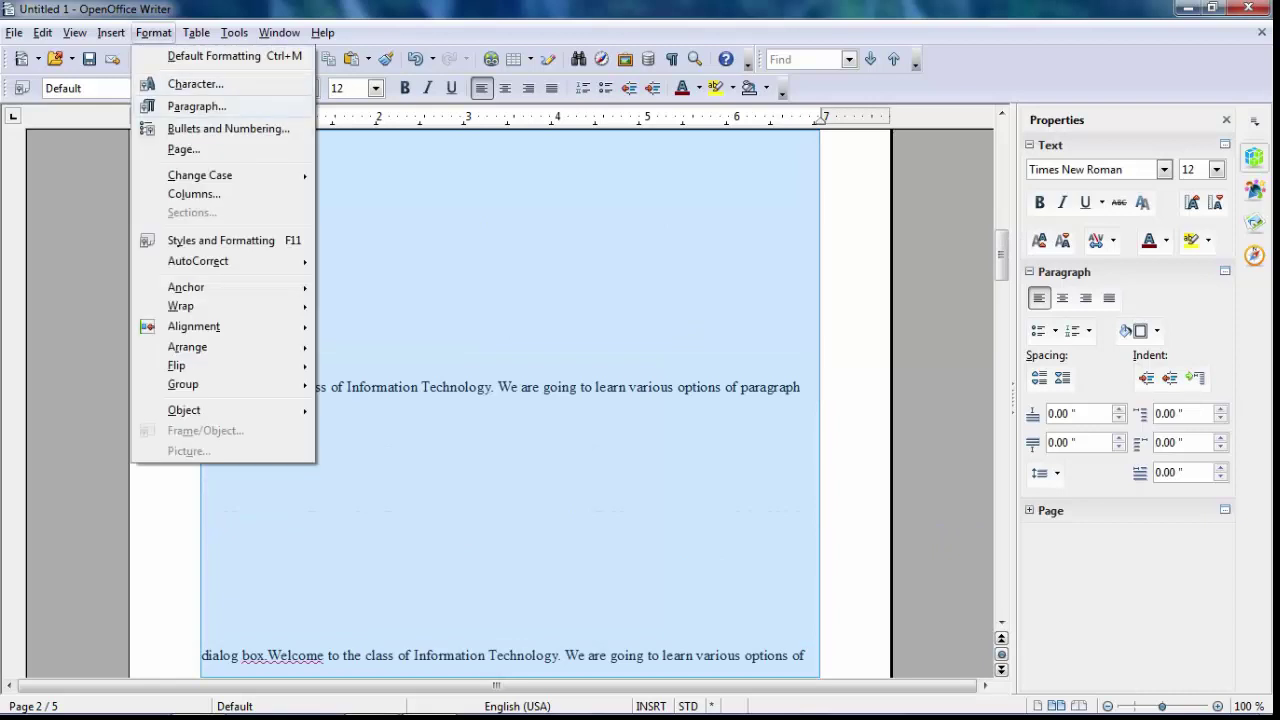
key("Return")
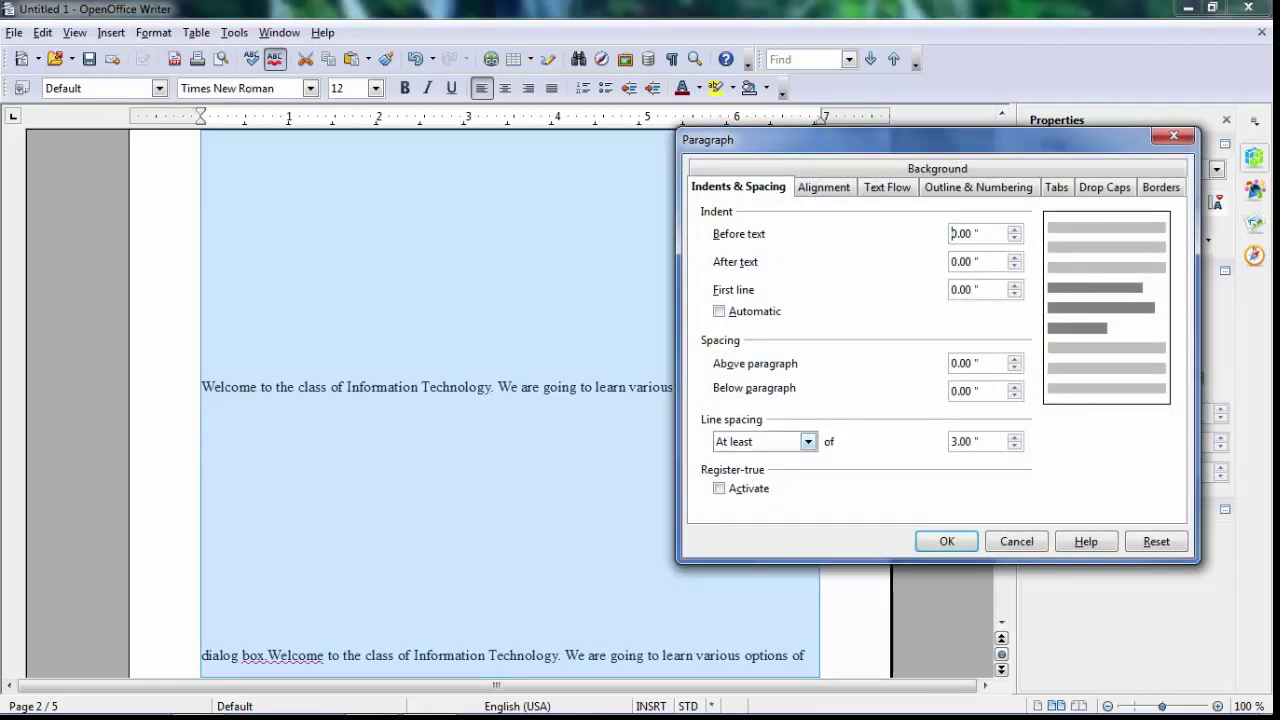
left_click(807, 441)
left_click(730, 459)
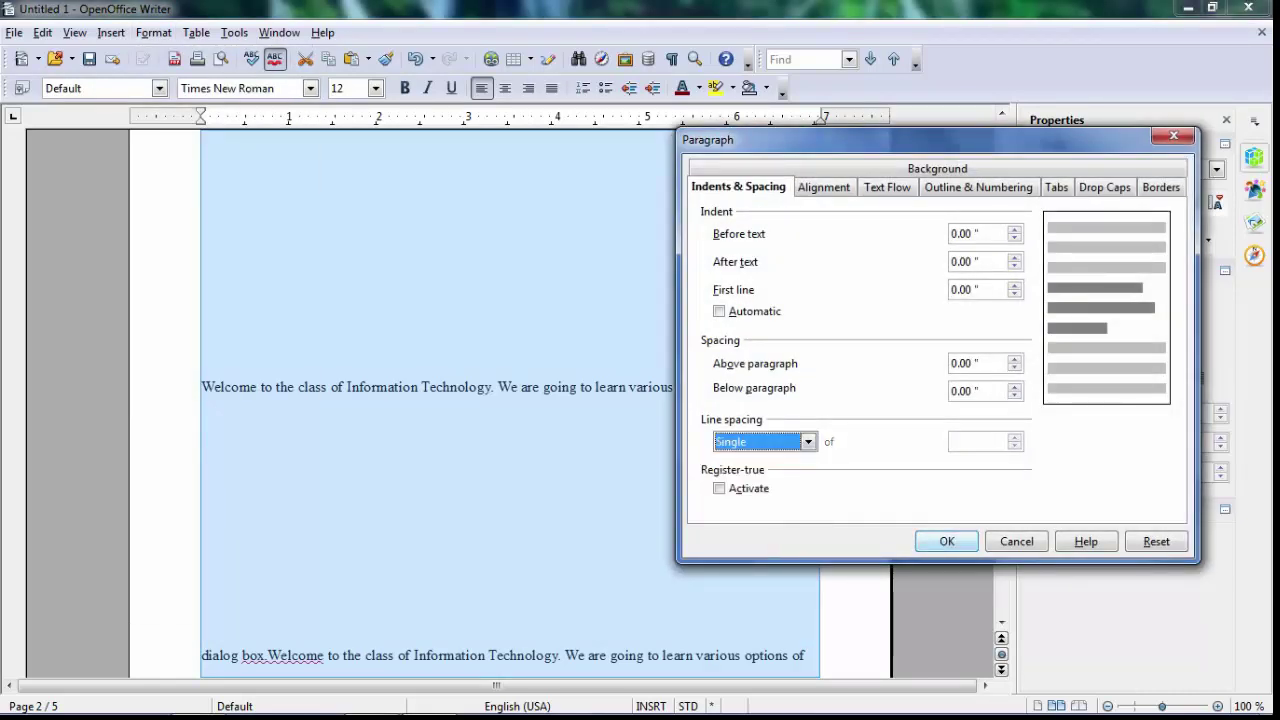
key("Return")
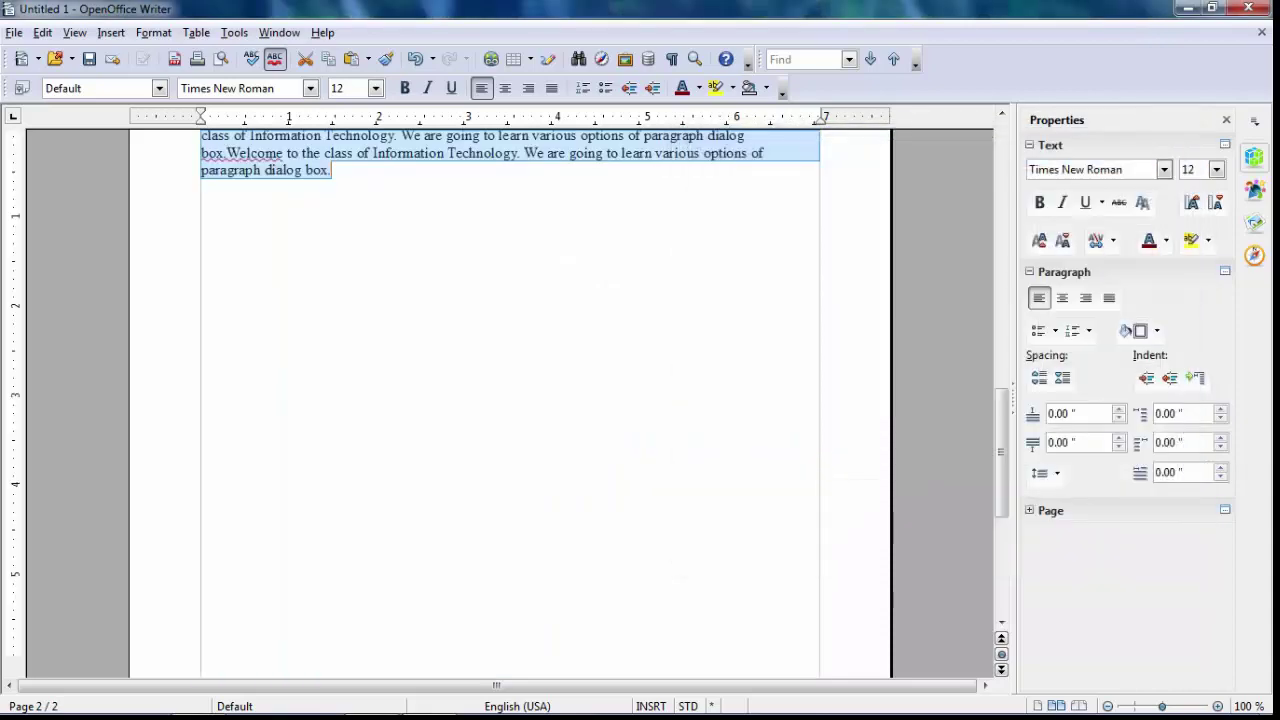
scroll(510, 400, "up", 10)
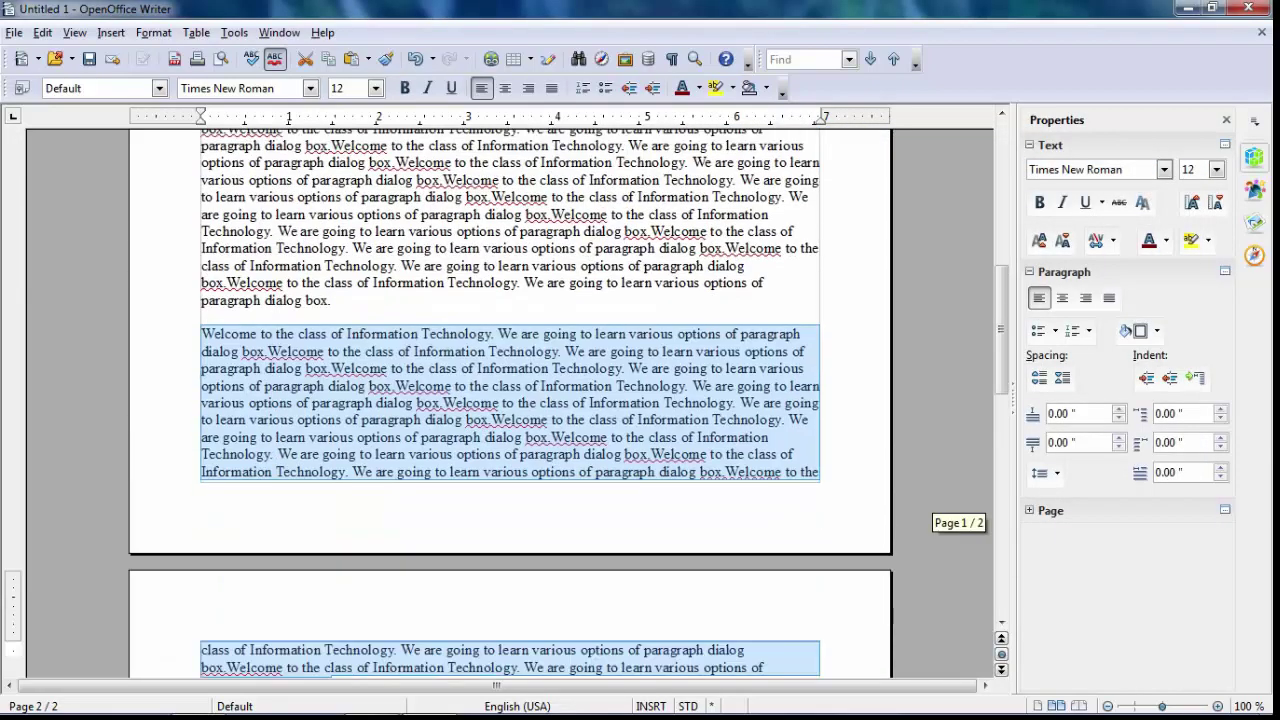
scroll(510, 400, "up", 1)
Step: Activate Register-true for the second paragraph and compare its lines on both pages
left_click(153, 32)
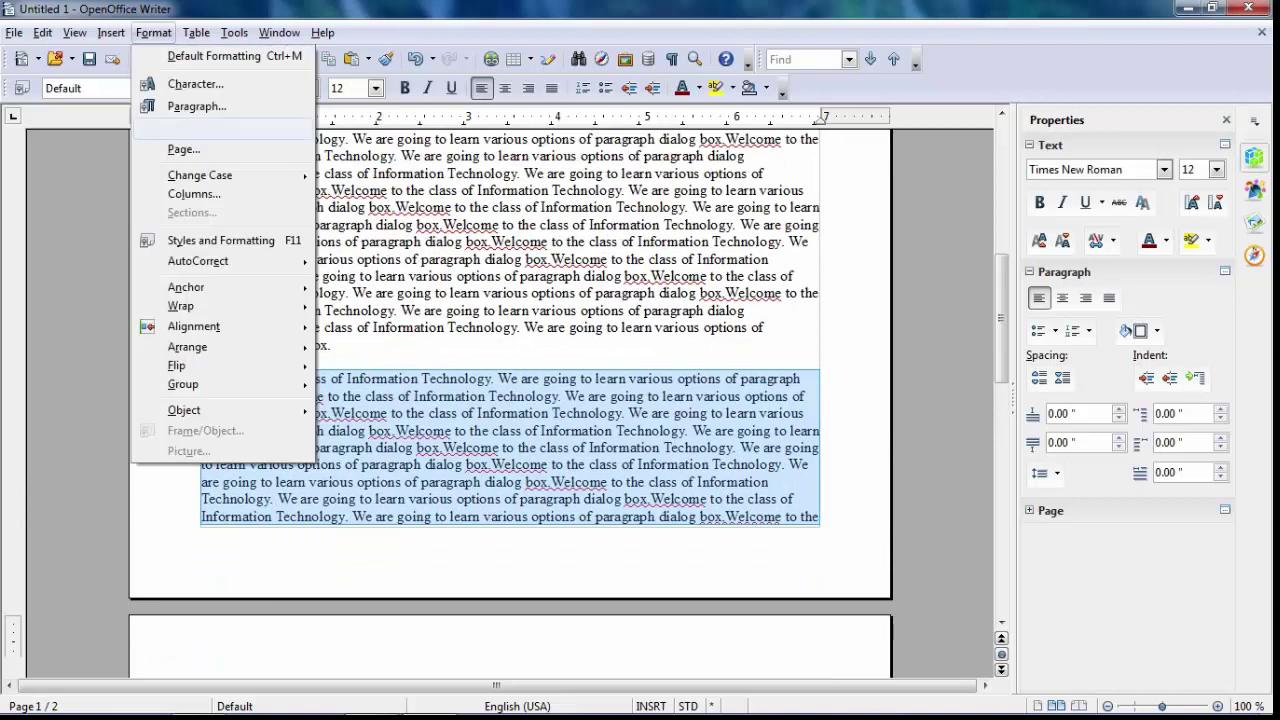
left_click(220, 106)
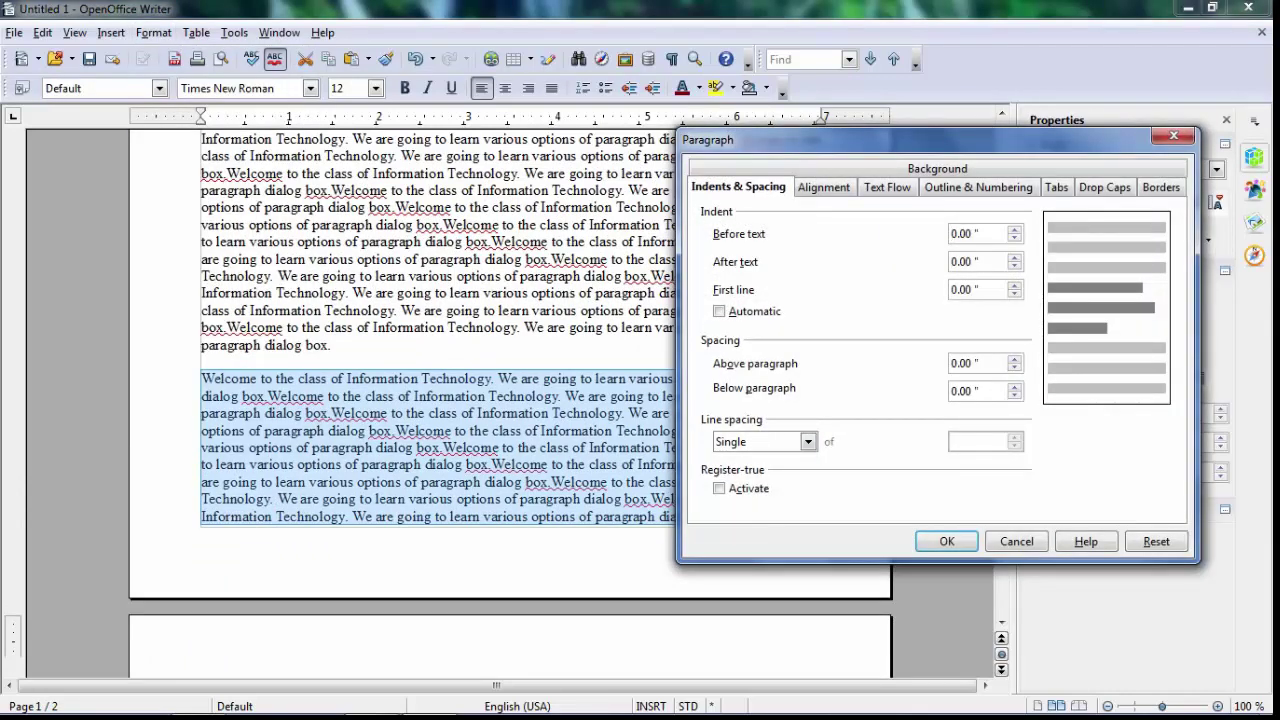
left_click(719, 488)
left_click(946, 541)
scroll(510, 400, "up", 3)
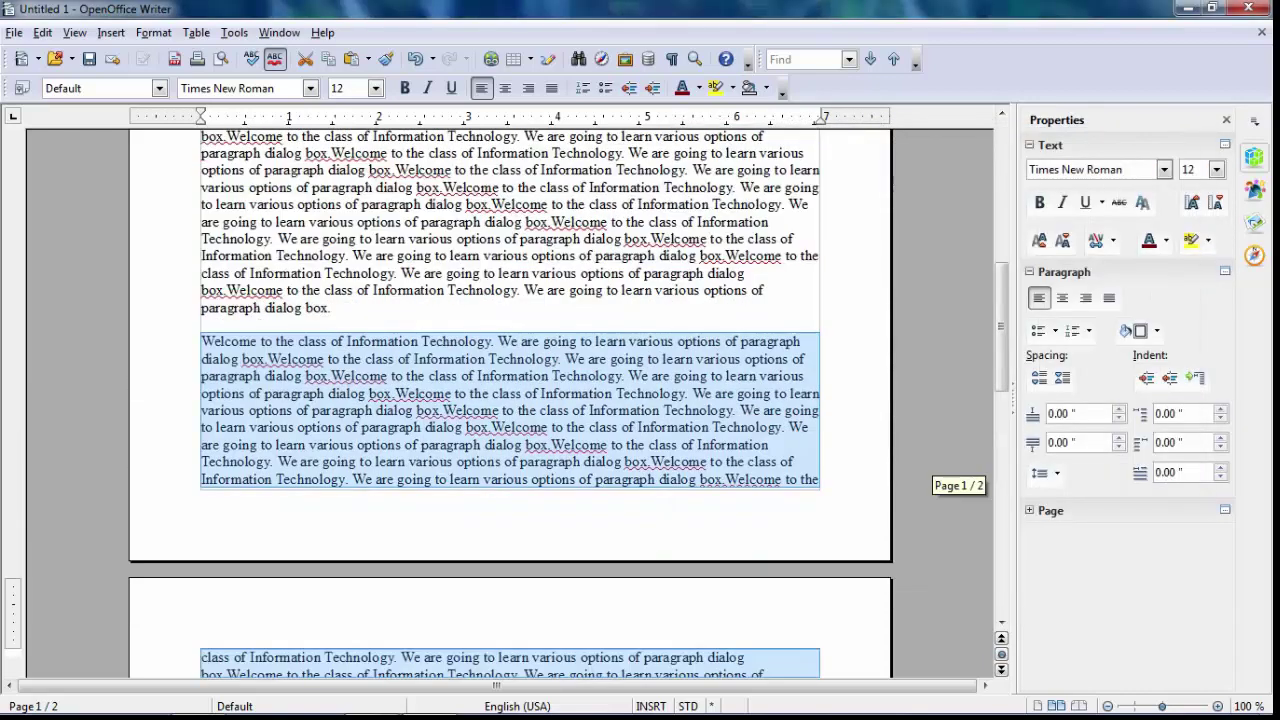
scroll(510, 400, "down", 2)
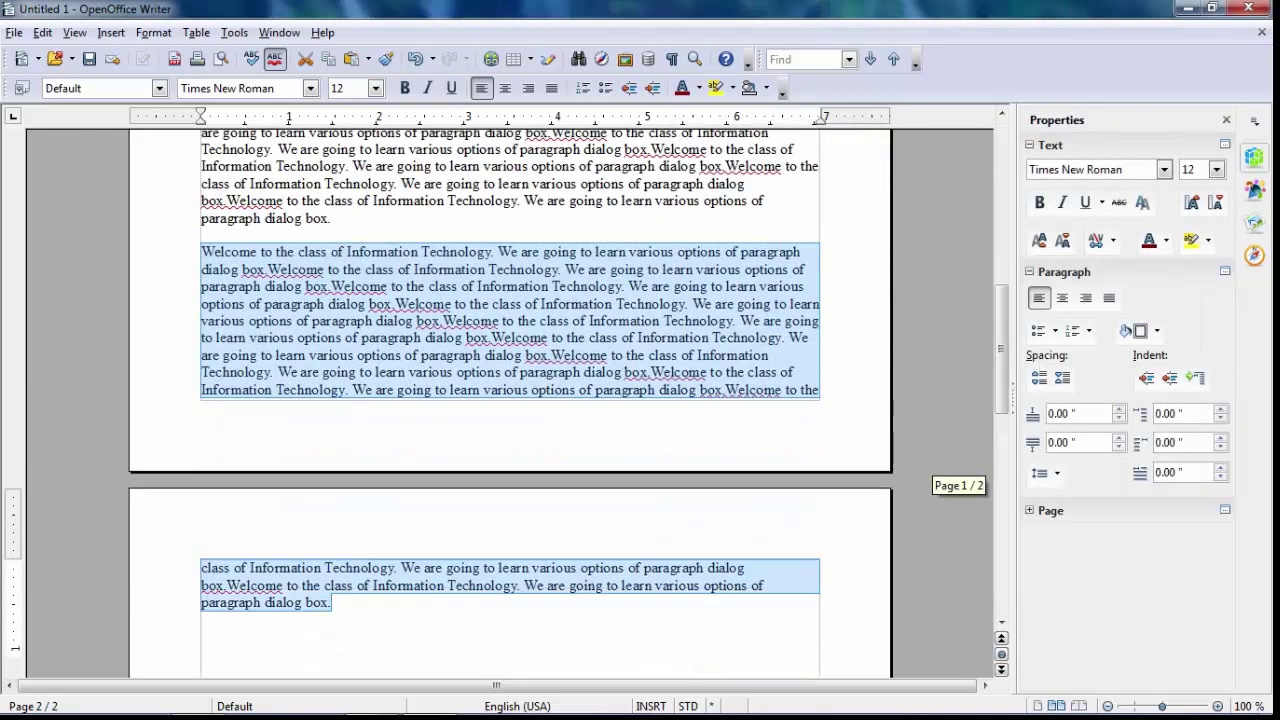
scroll(510, 400, "up", 2)
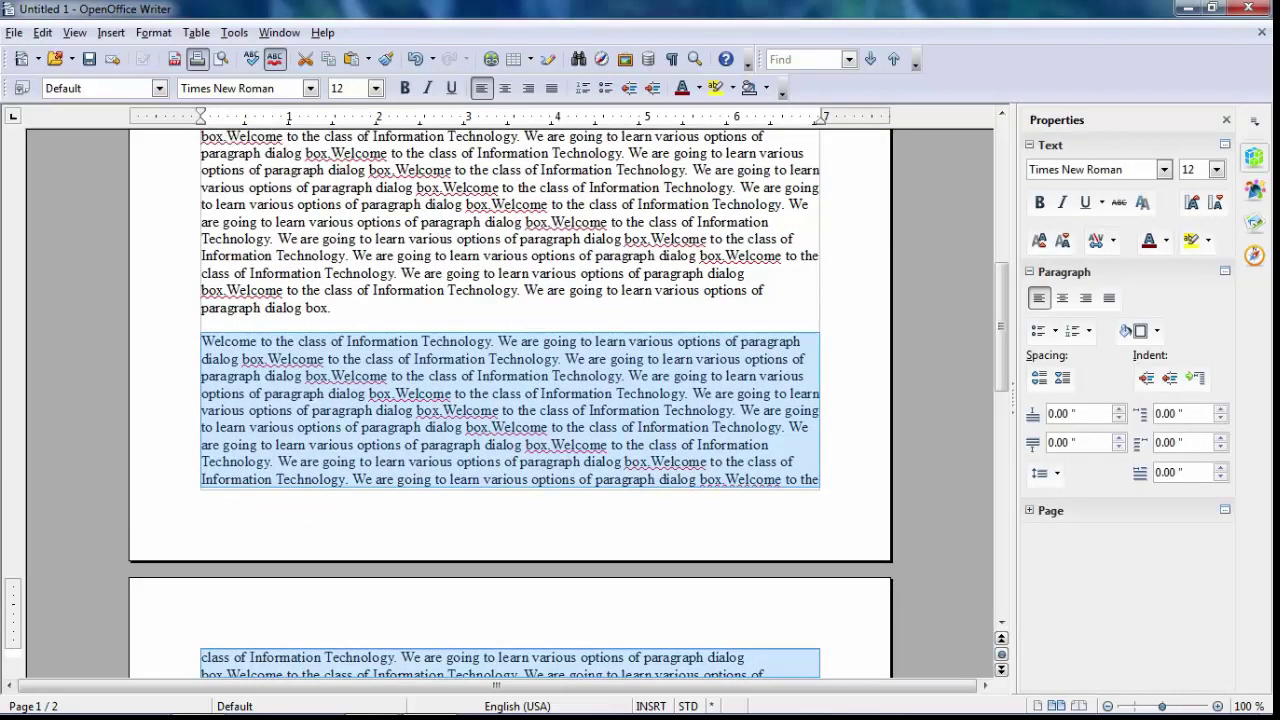
Step: Review the alignment options in the second paragraph's settings and close them without applying changes
left_click(153, 32)
left_click(197, 106)
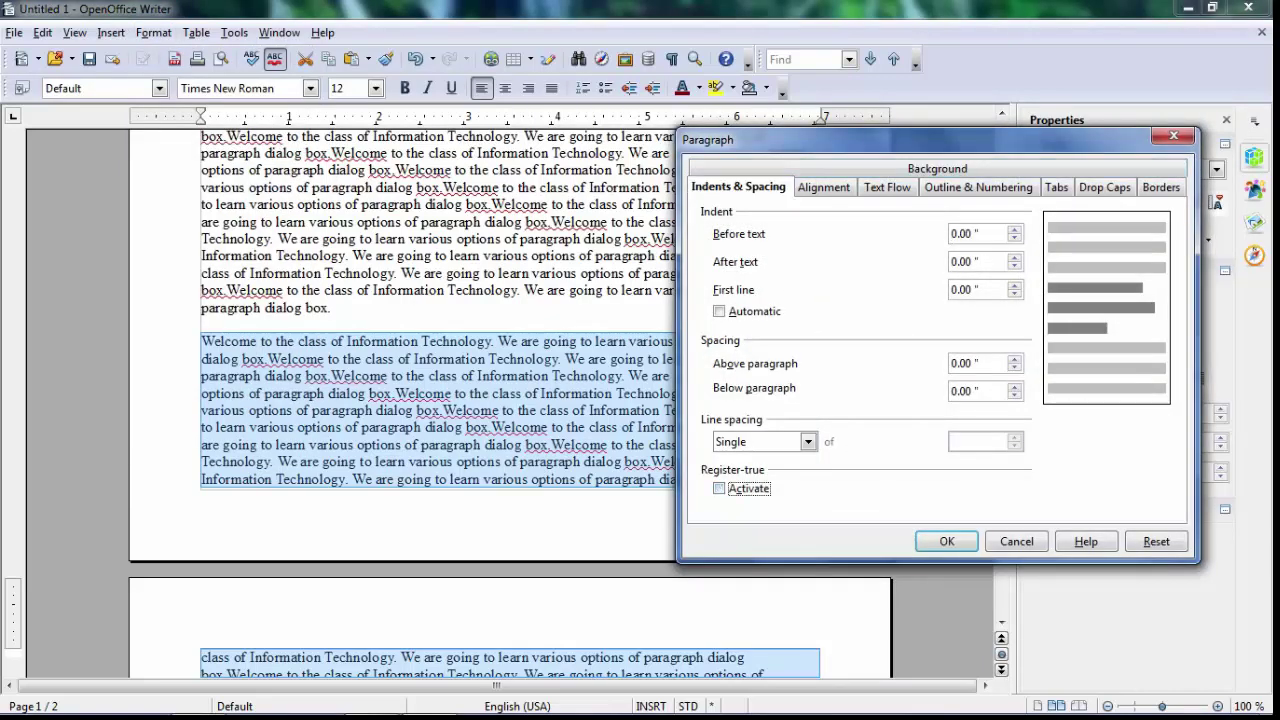
left_click(823, 187)
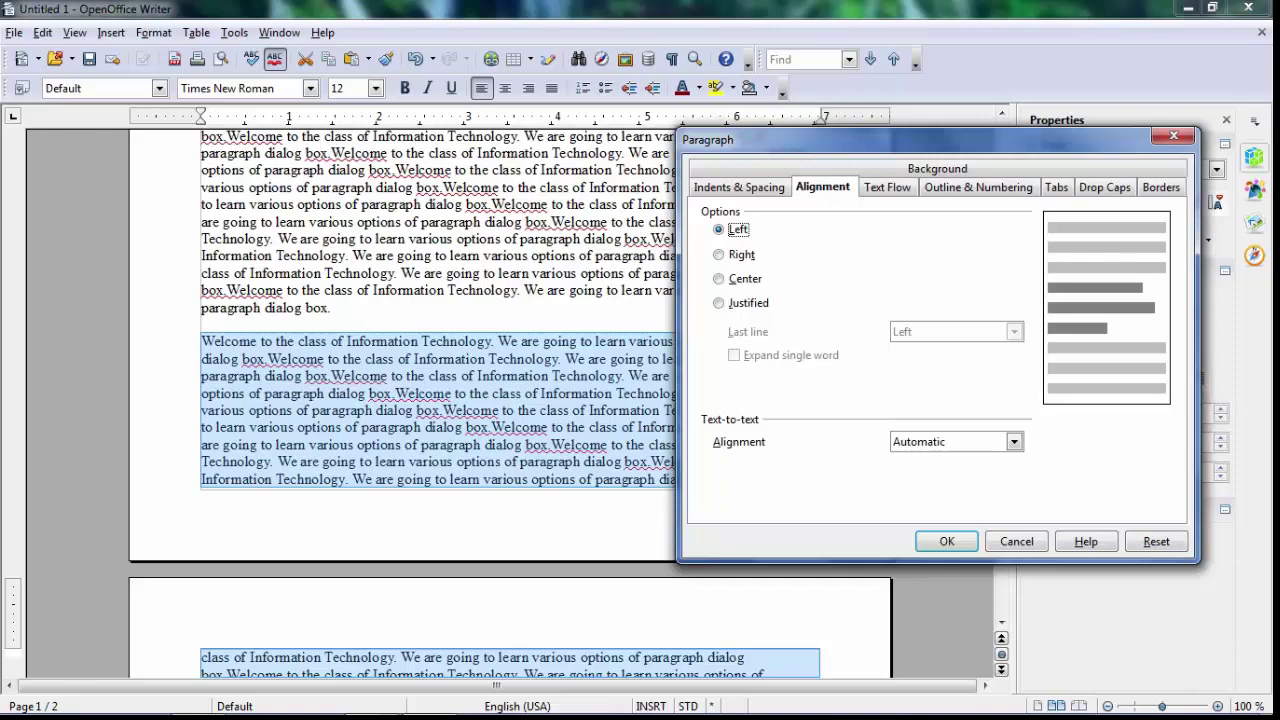
left_click(1017, 541)
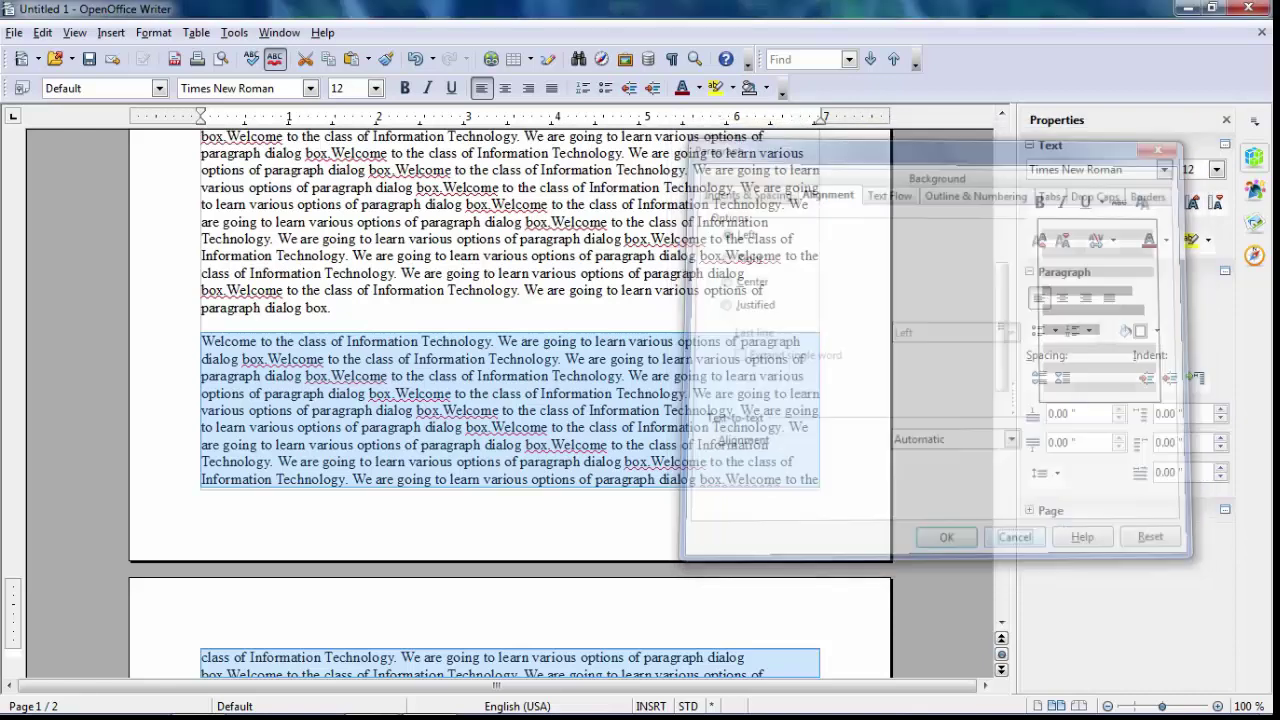
Step: Look over the first paragraph's alignment, set the second paragraph's alignment to Right and view the result on both pages
left_click_drag(1002, 370, 1002, 234)
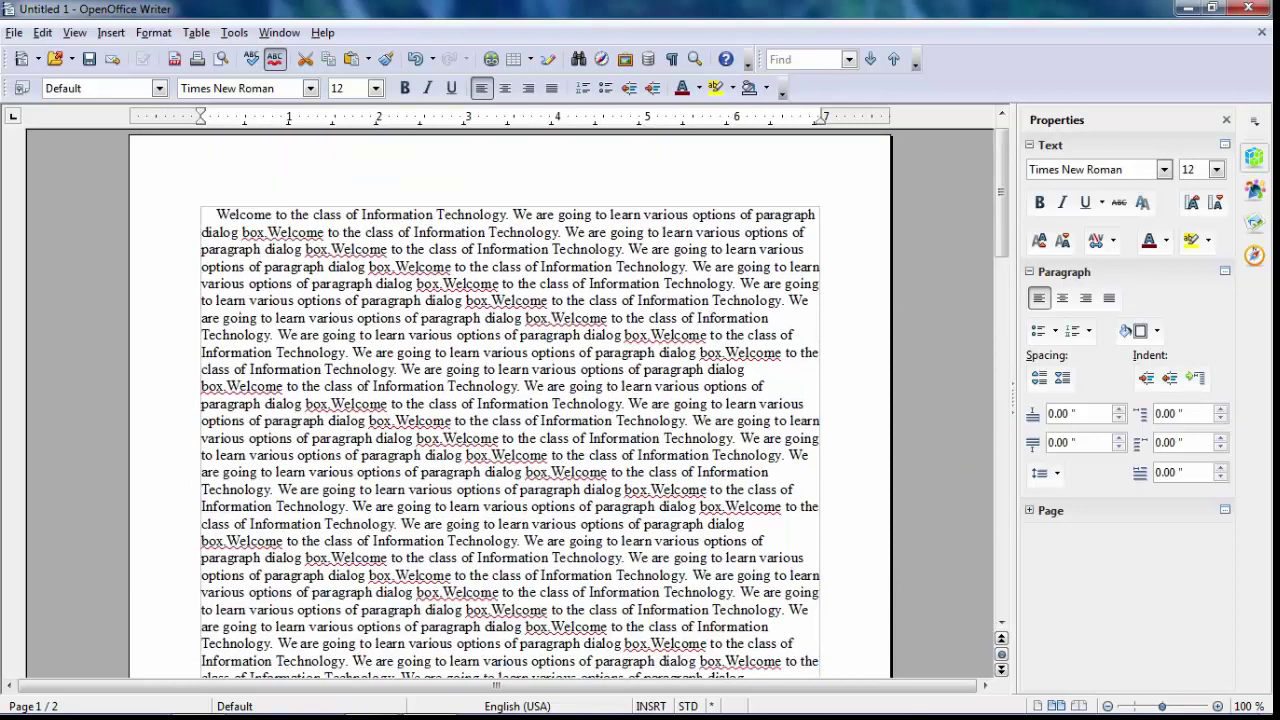
left_click_drag(1002, 190, 1002, 237)
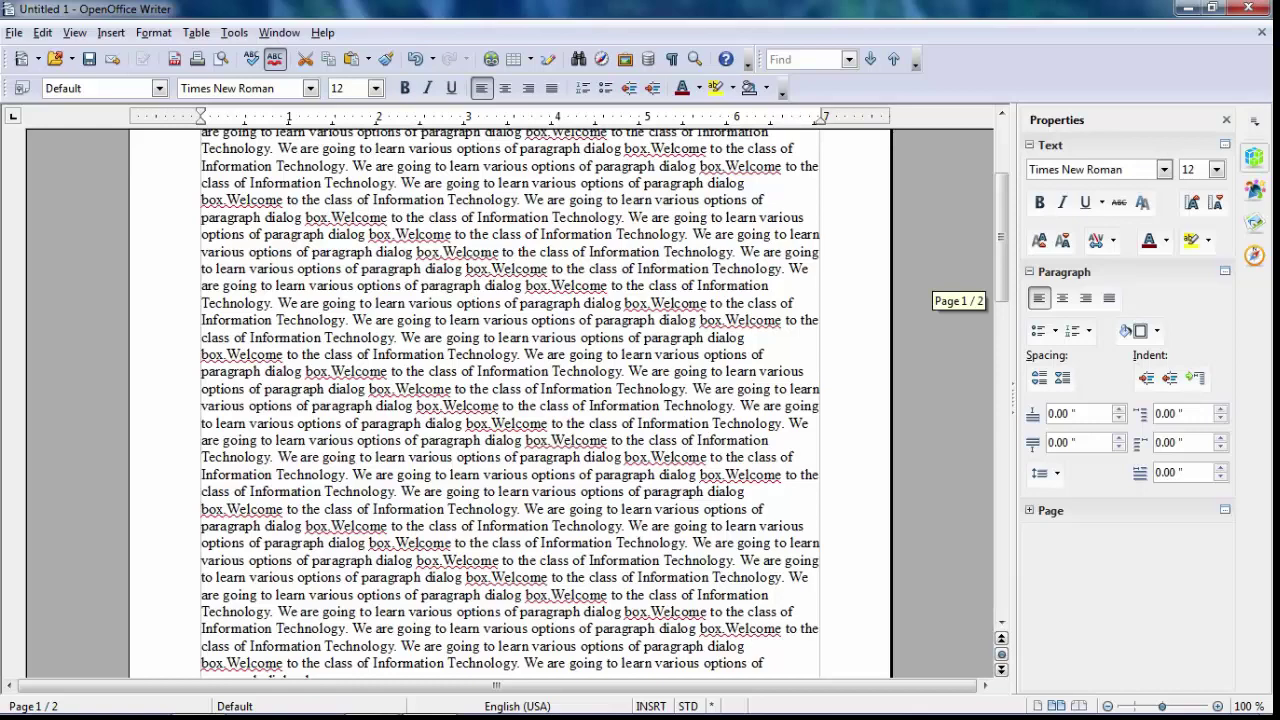
left_click_drag(1002, 240, 1002, 302)
left_click(153, 33)
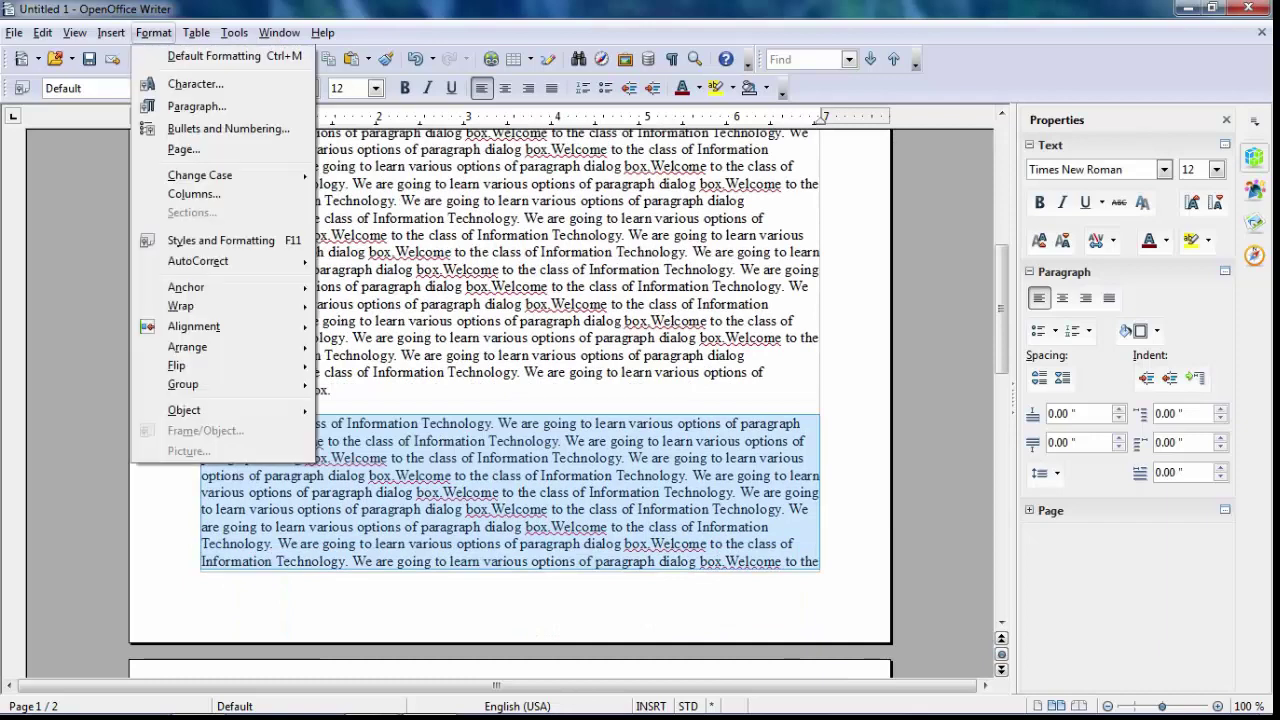
left_click(196, 106)
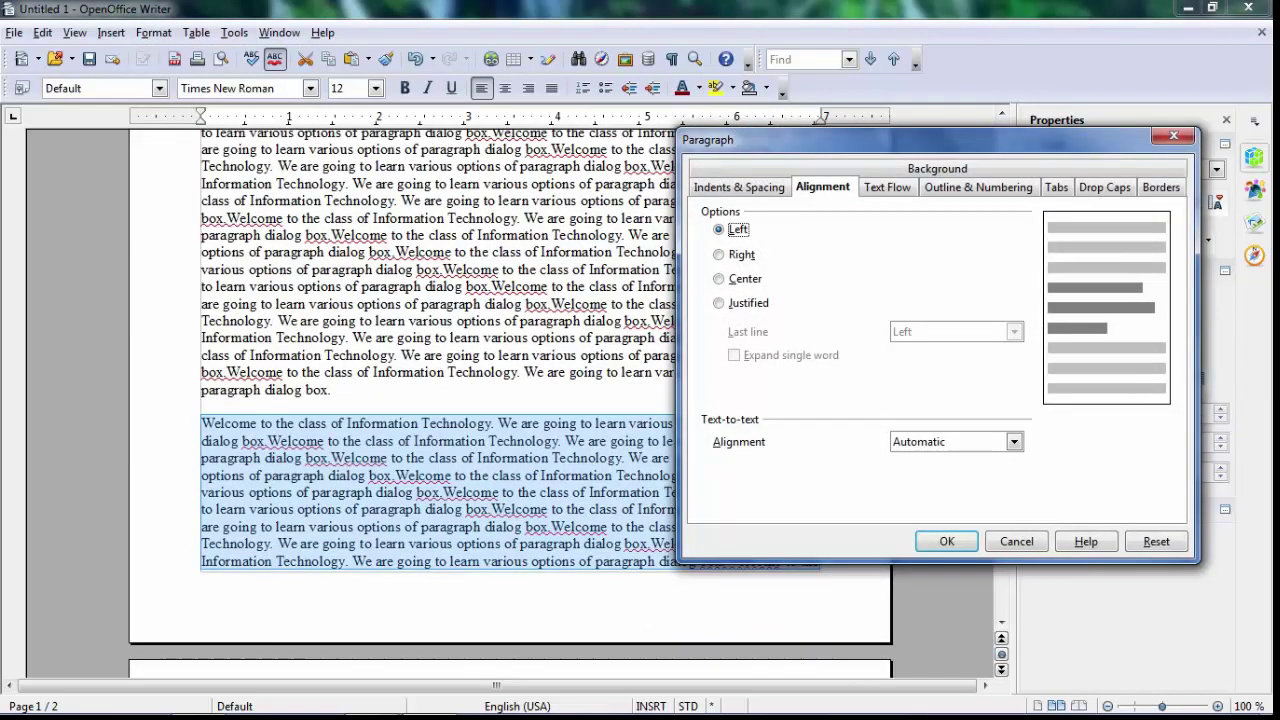
key("Down")
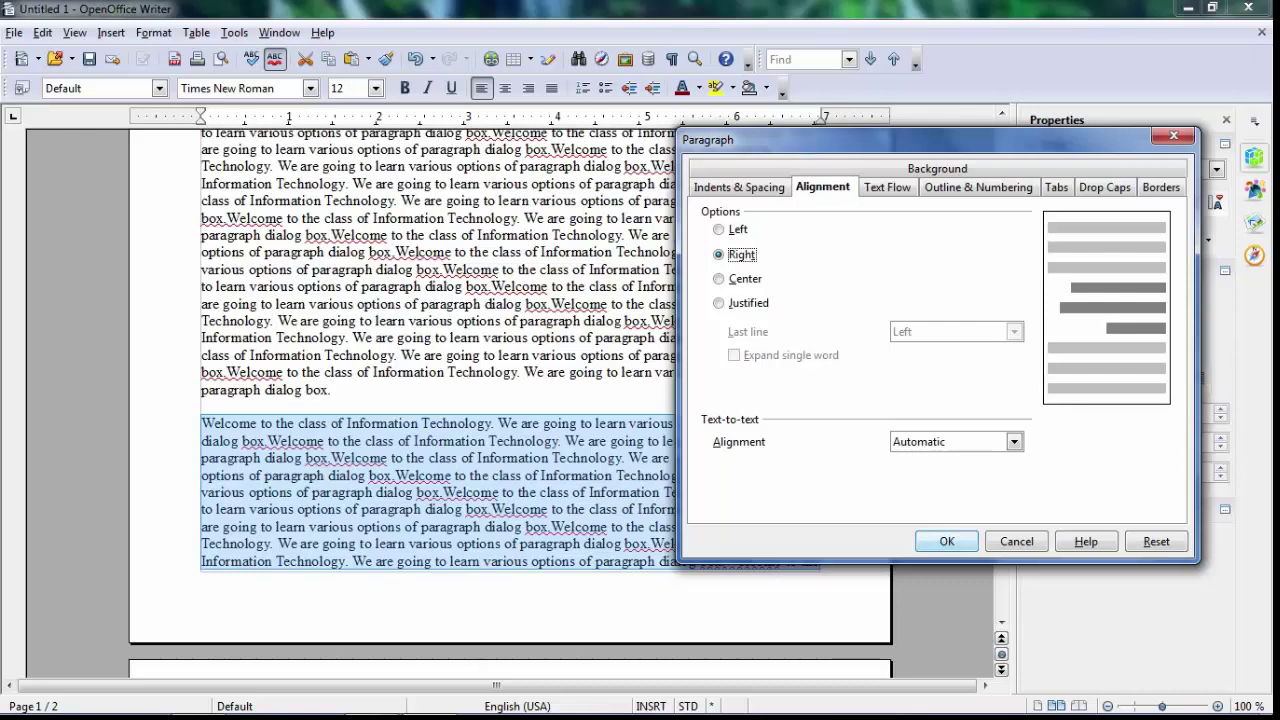
left_click(946, 541)
scroll(946, 541, "up", 3)
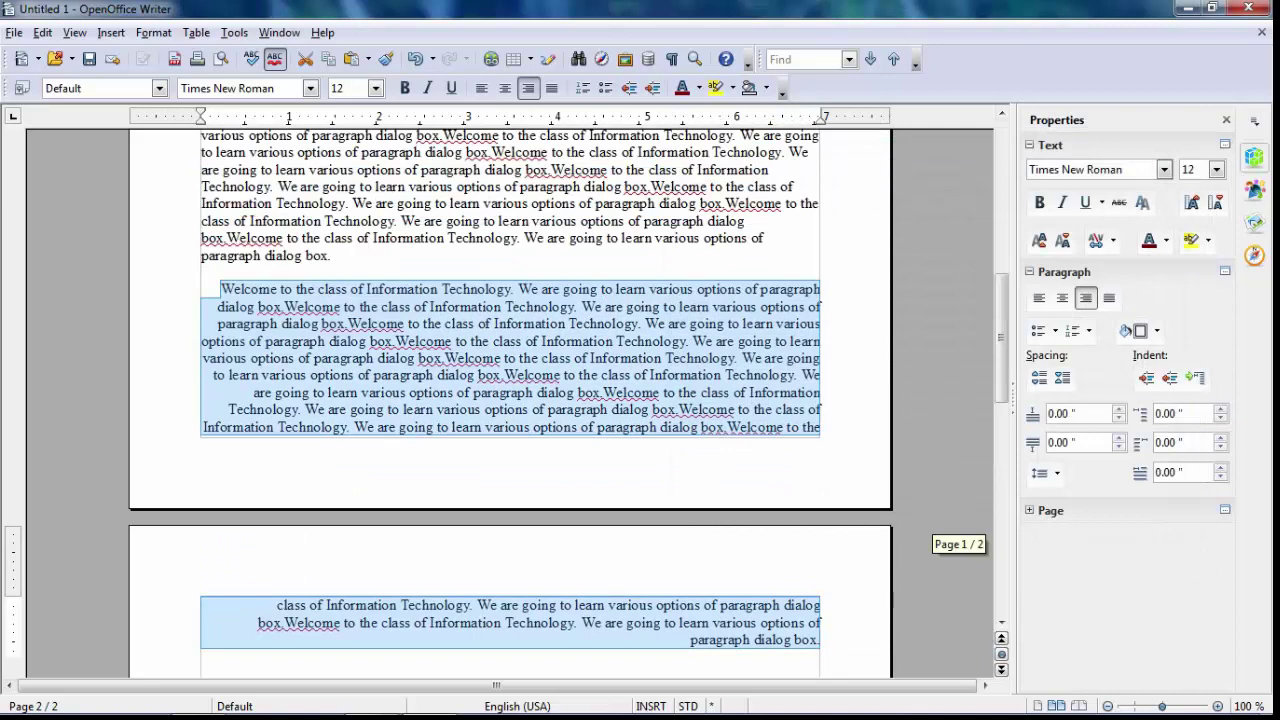
scroll(946, 590, "down", 2)
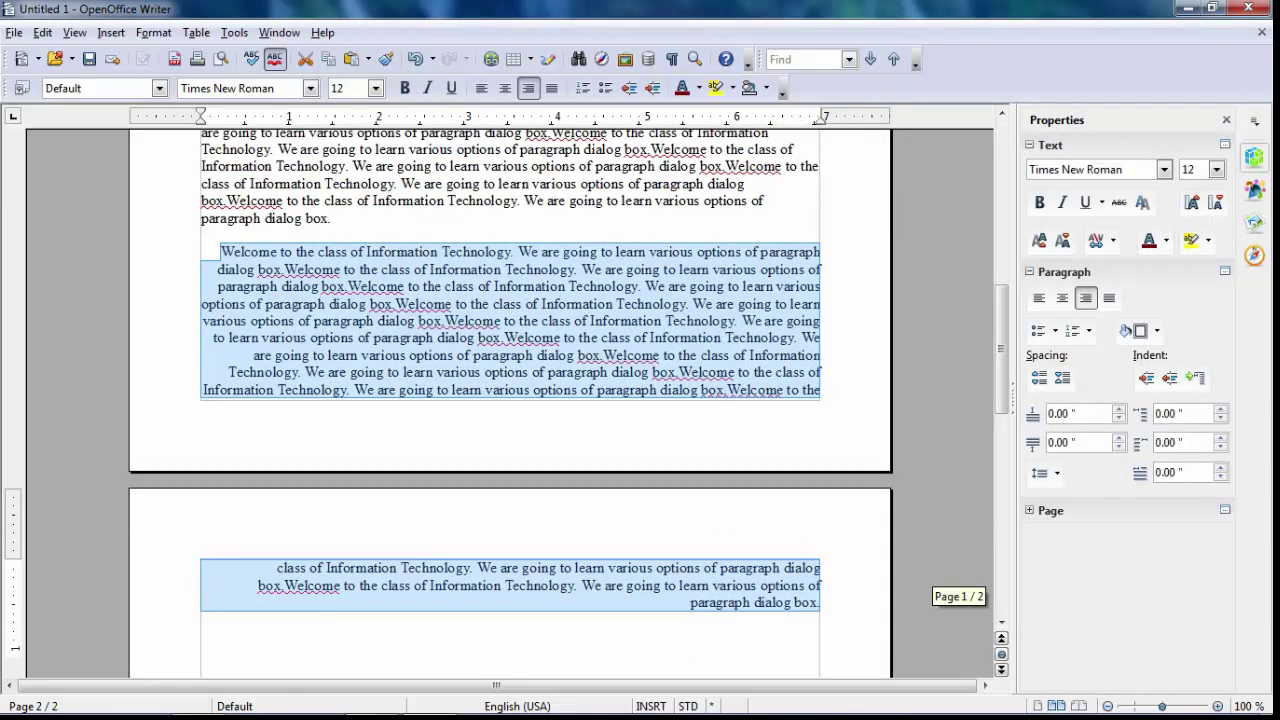
Step: Enter "kkkkk" on a new line after the right-aligned paragraph as a test and delete those characters
left_click(819, 602)
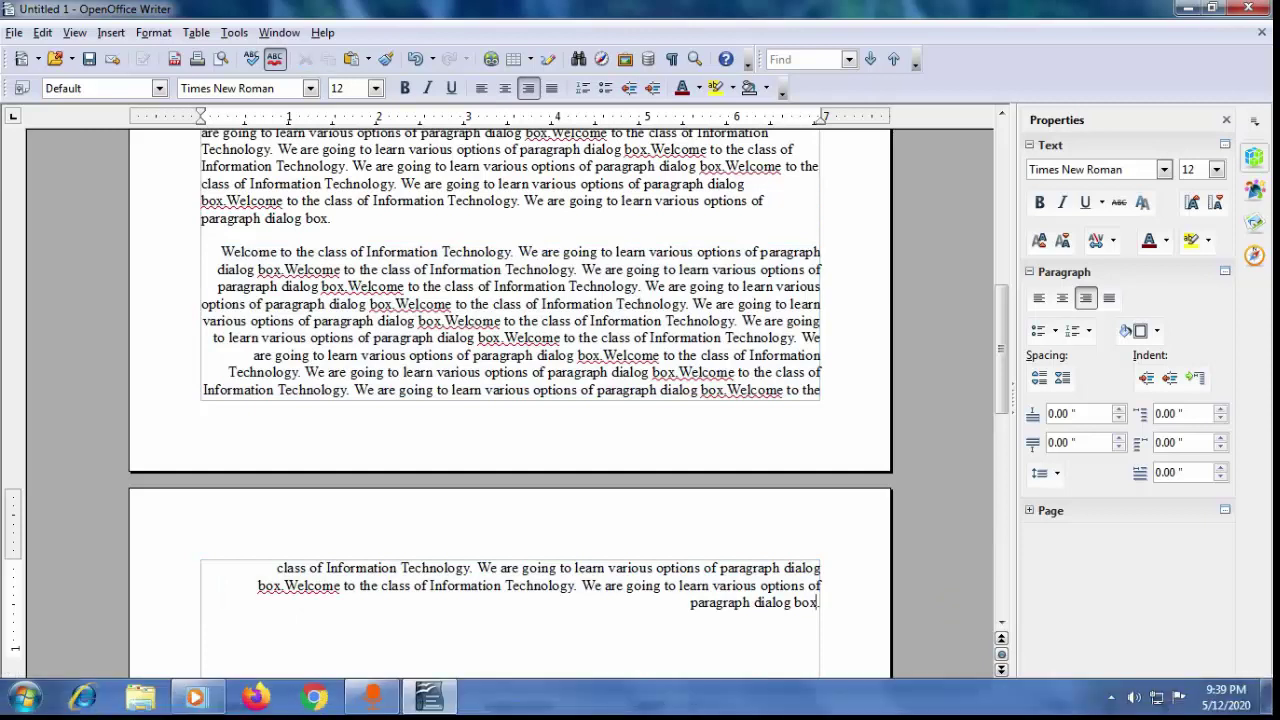
key("Return")
type("kkkkk")
key("BackSpace")
key("BackSpace")
key("BackSpace")
key("BackSpace")
key("BackSpace")
Step: Select the whole second paragraph and set its alignment to Center in the paragraph settings
triple_click(484, 372)
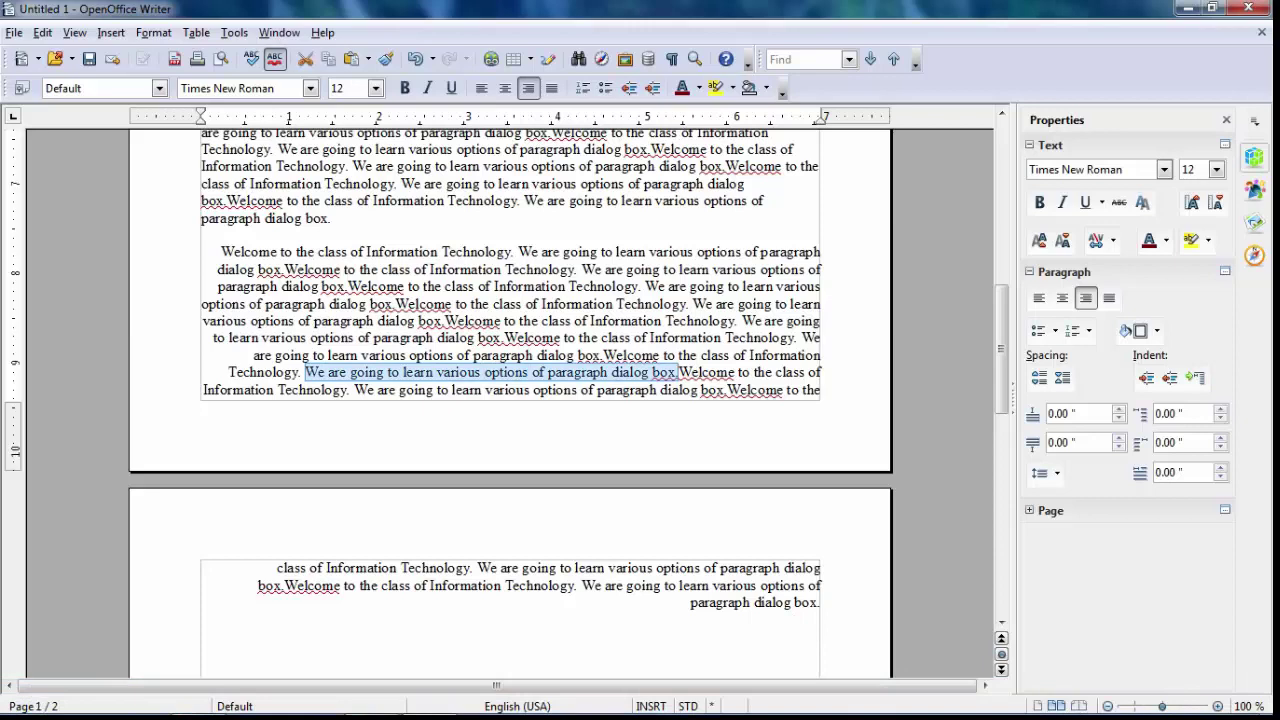
left_click(484, 372)
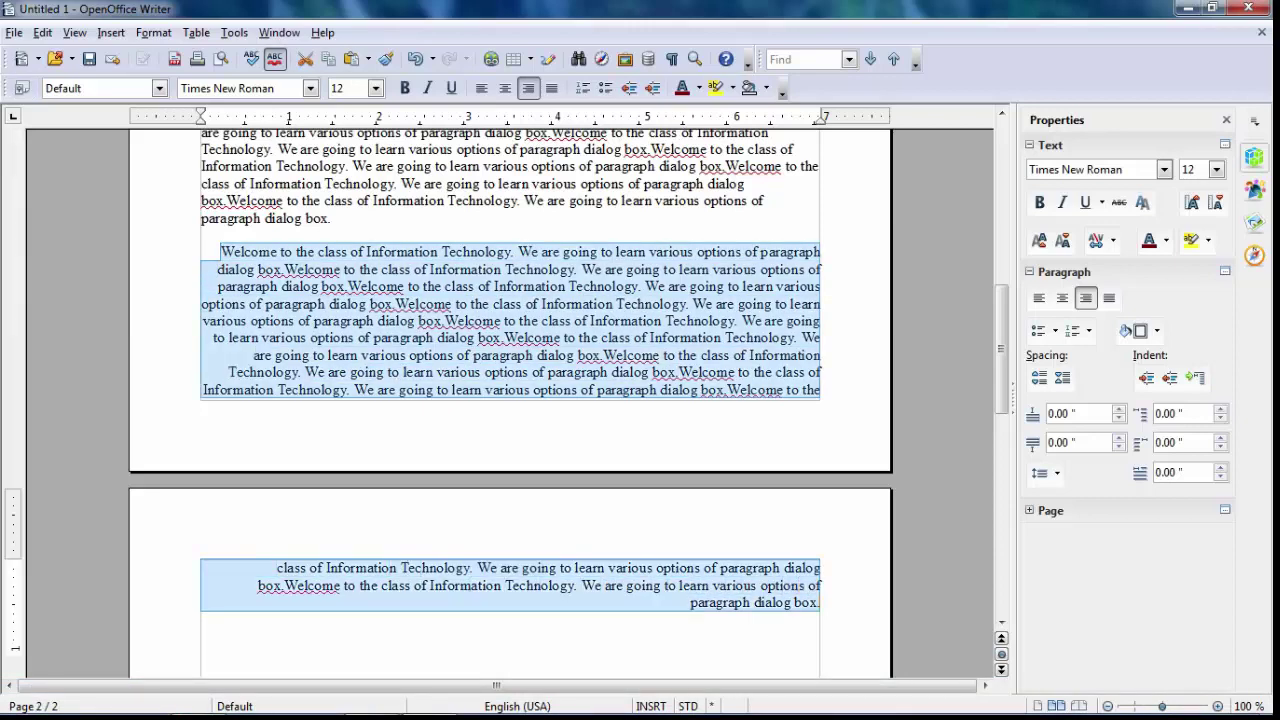
left_click(153, 32)
left_click(186, 106)
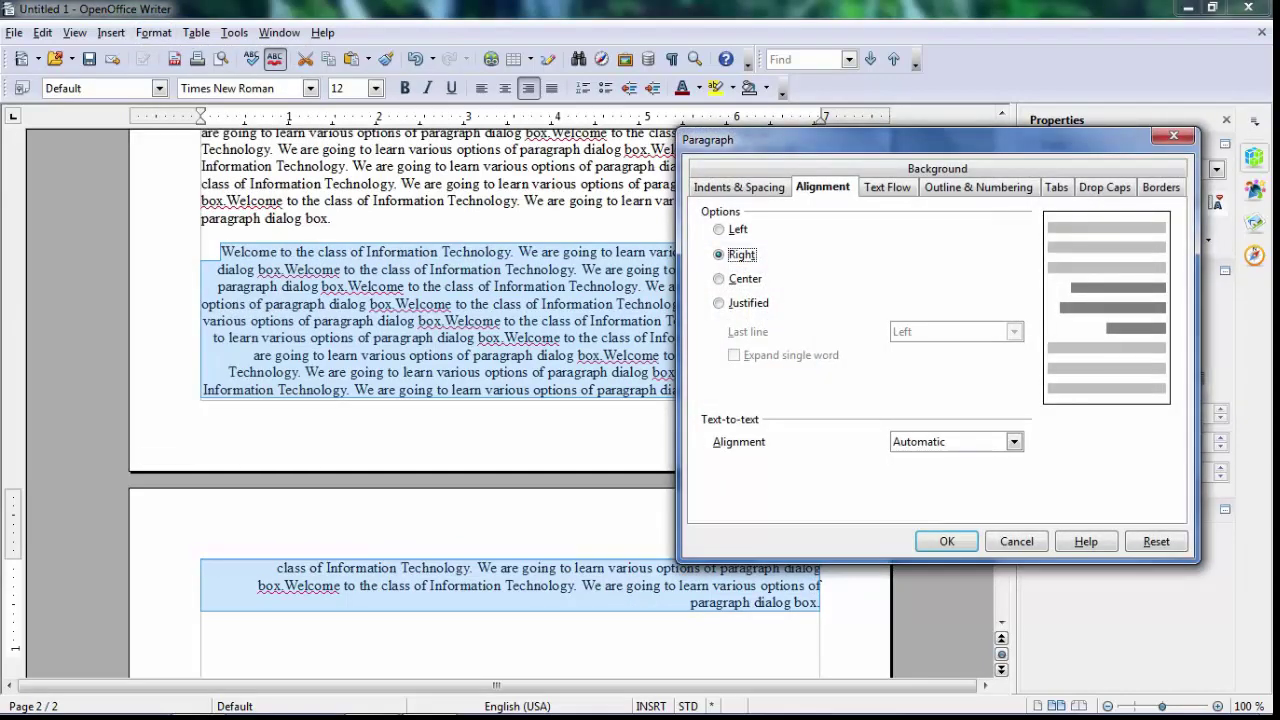
left_click(719, 279)
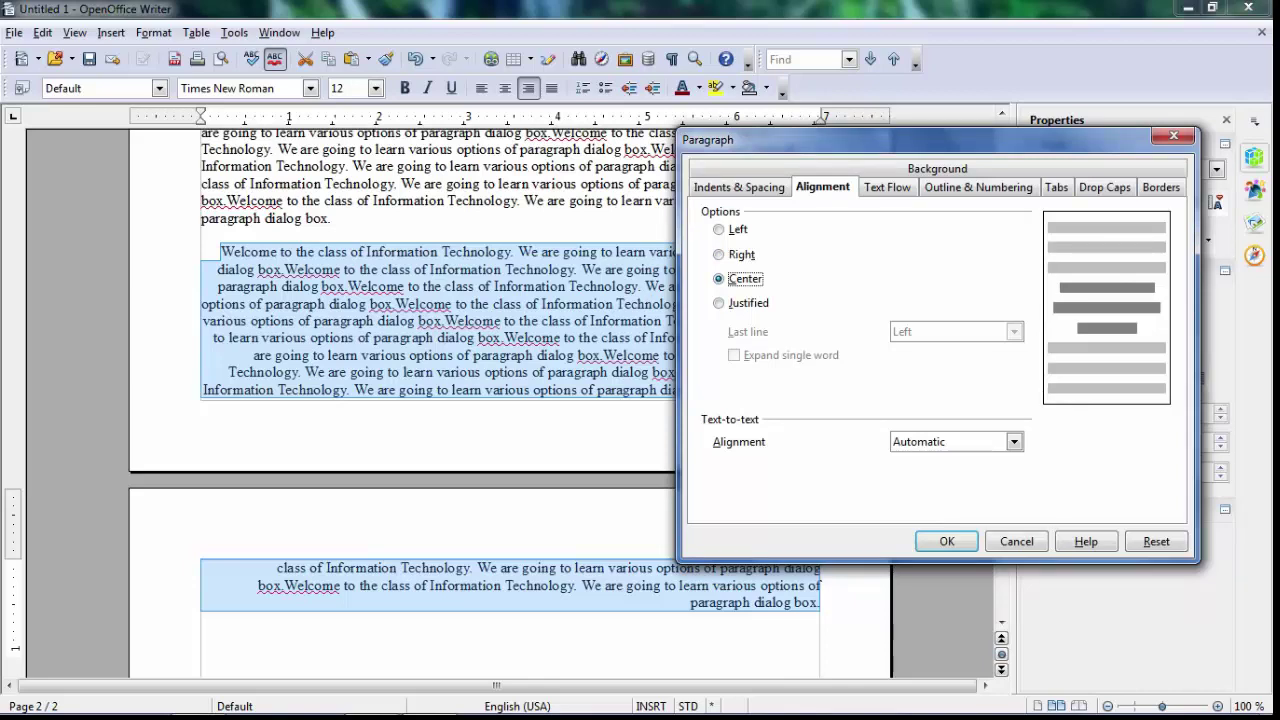
left_click(946, 541)
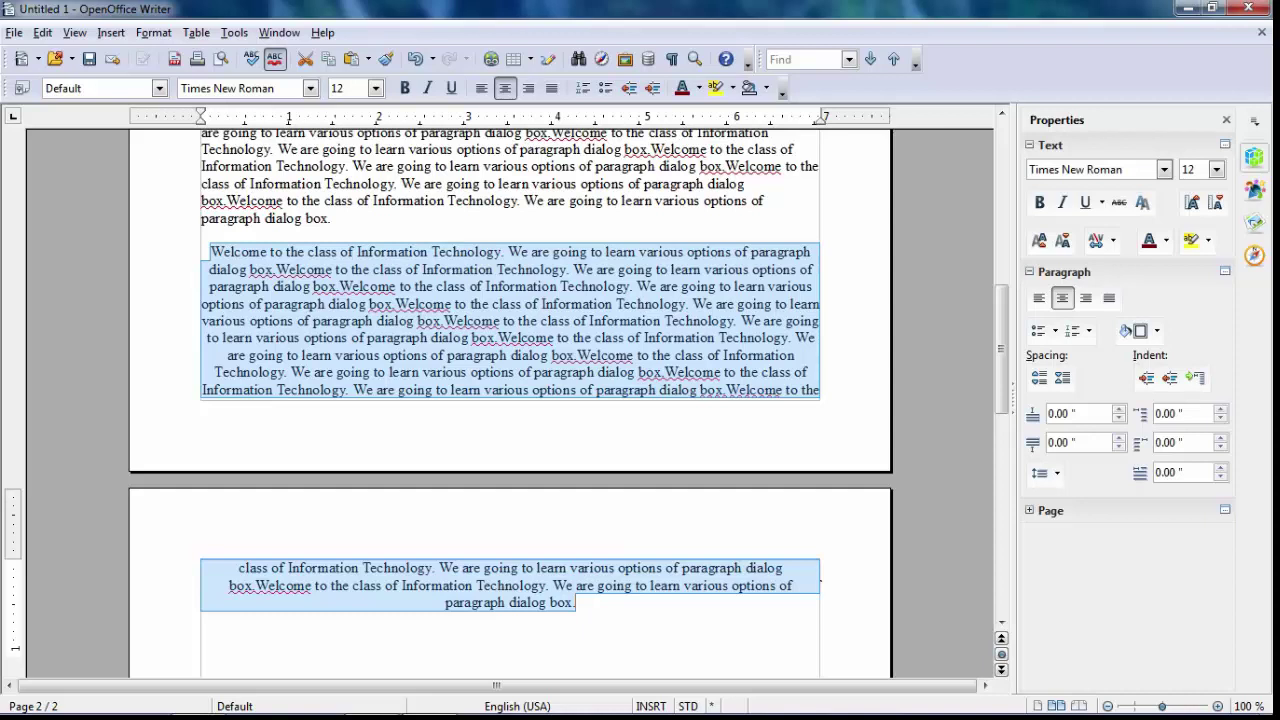
Step: Look over the first paragraph and review the centered second paragraph's alignment options, closing the settings without making changes
left_click(153, 33)
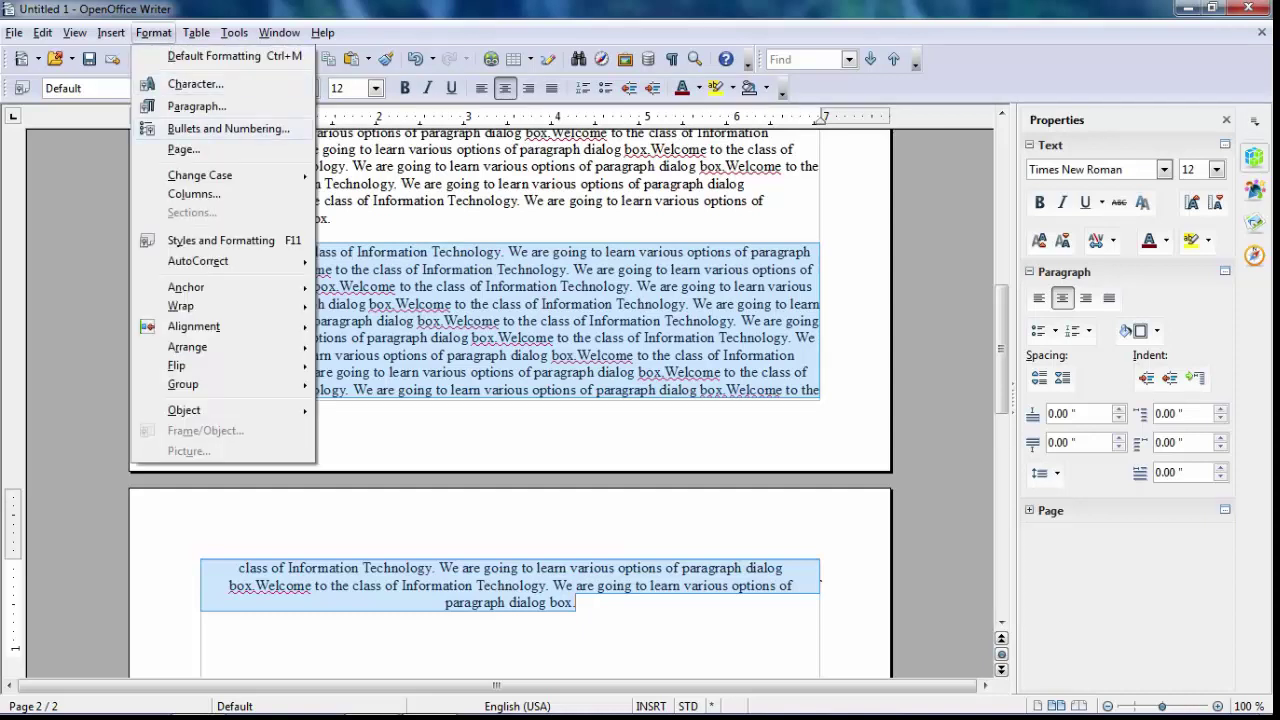
scroll(510, 324, "up", 3)
scroll(510, 400, "up", 5)
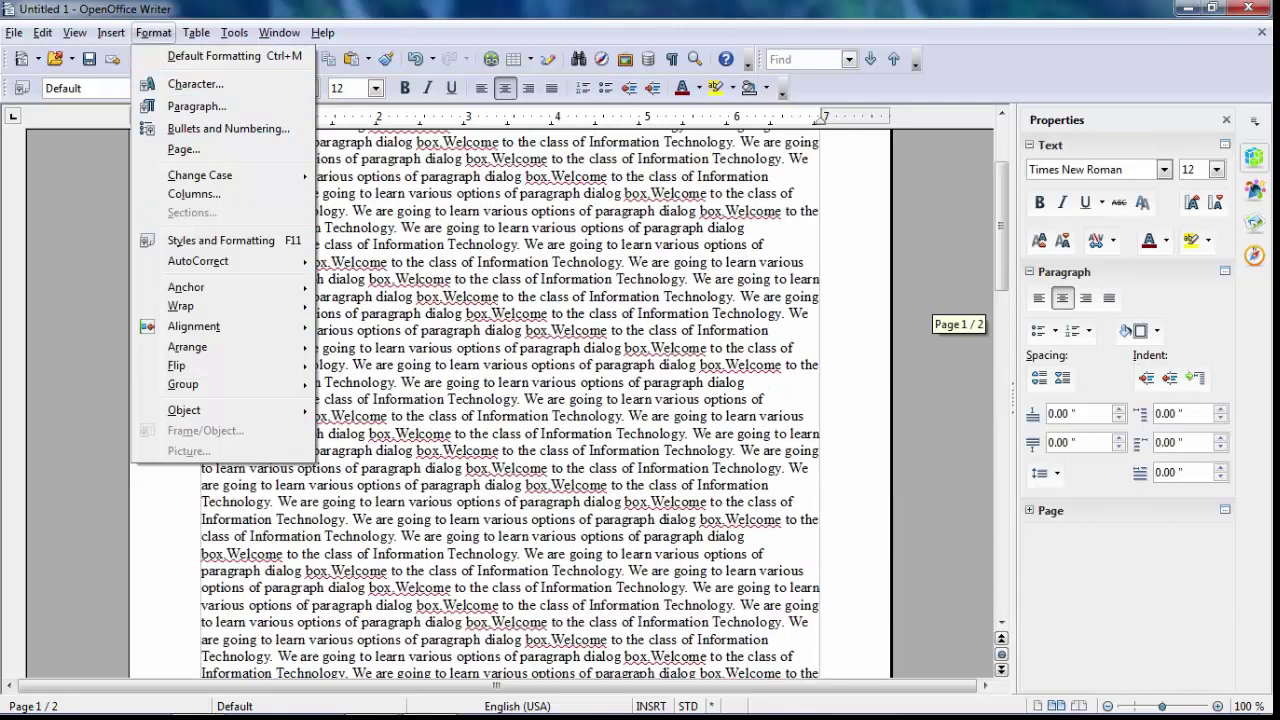
scroll(510, 435, "down", 1)
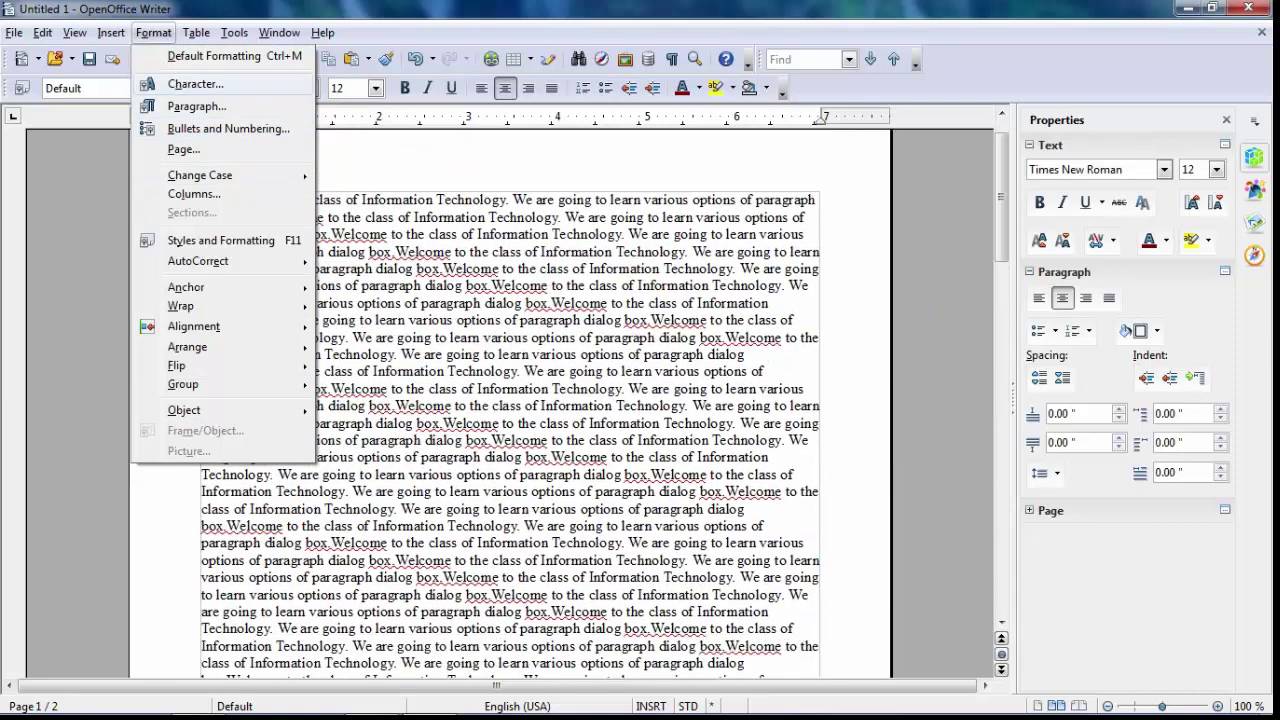
left_click(196, 106)
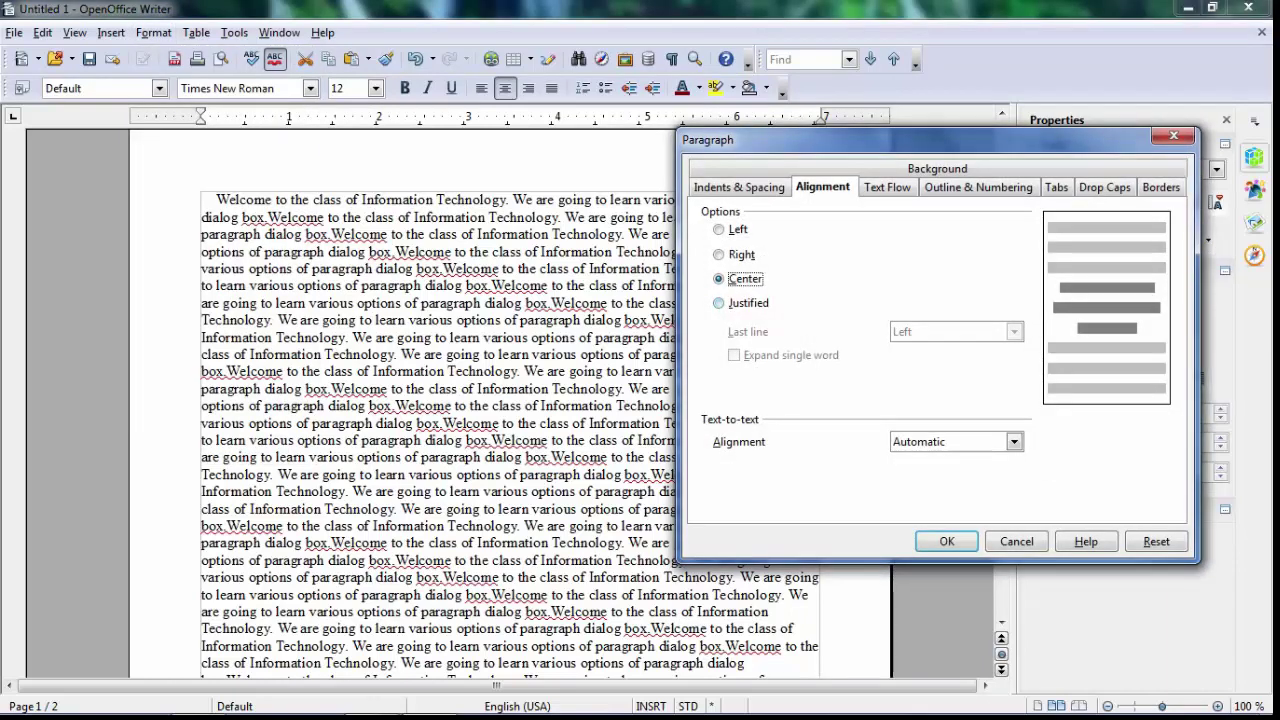
key("Return")
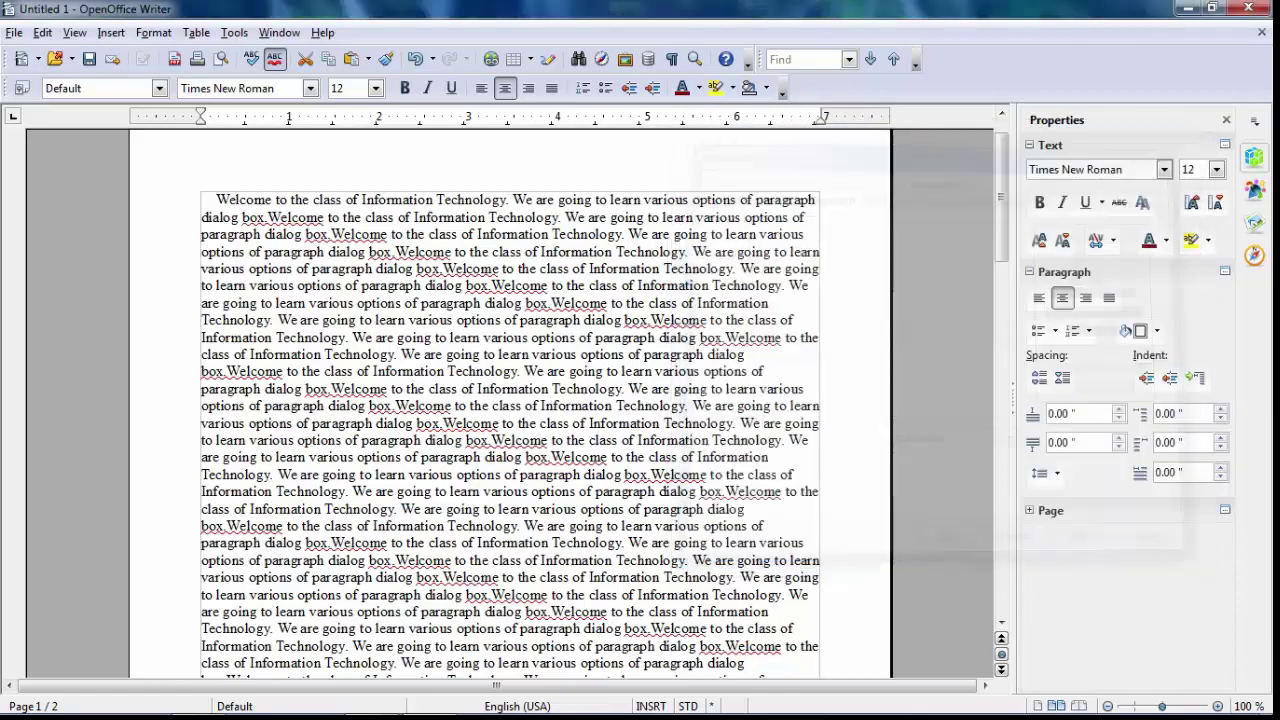
Step: Set the selected second paragraph's alignment to Left in the paragraph settings
scroll(510, 400, "down", 10)
left_click_drag(1001, 353, 1001, 275)
key("alt+o")
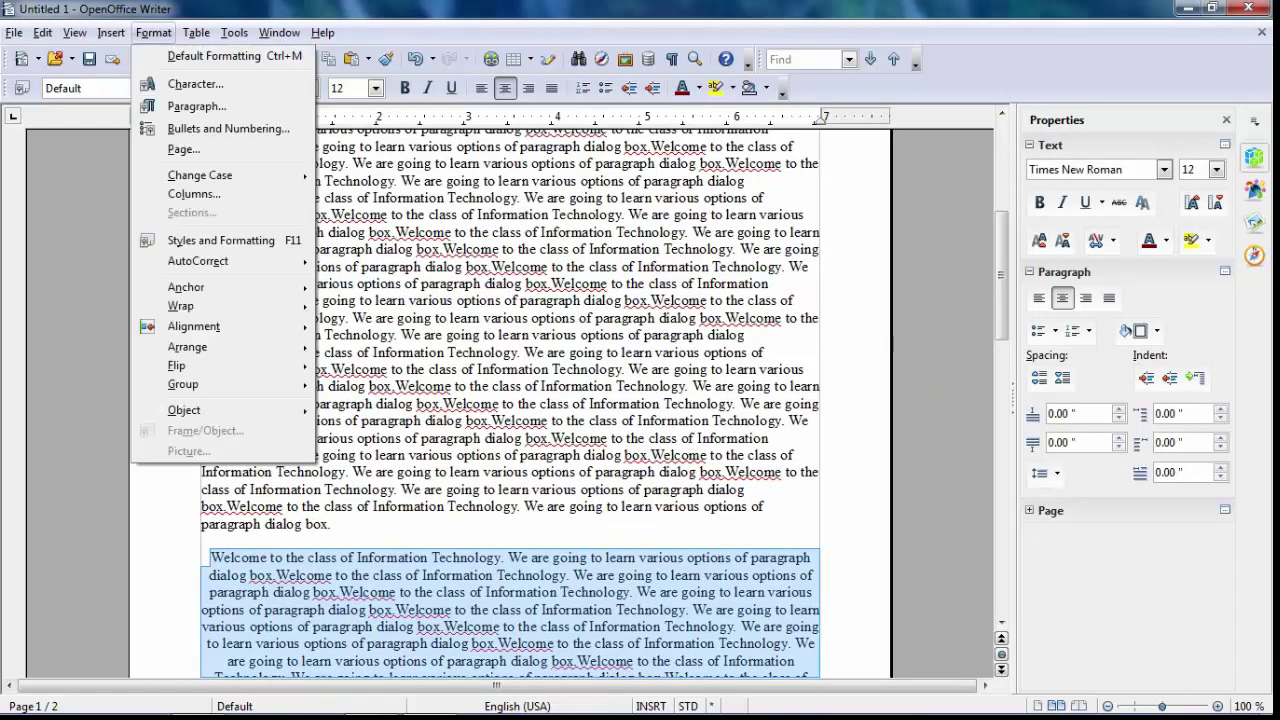
key("Down")
key("Down")
key("Return")
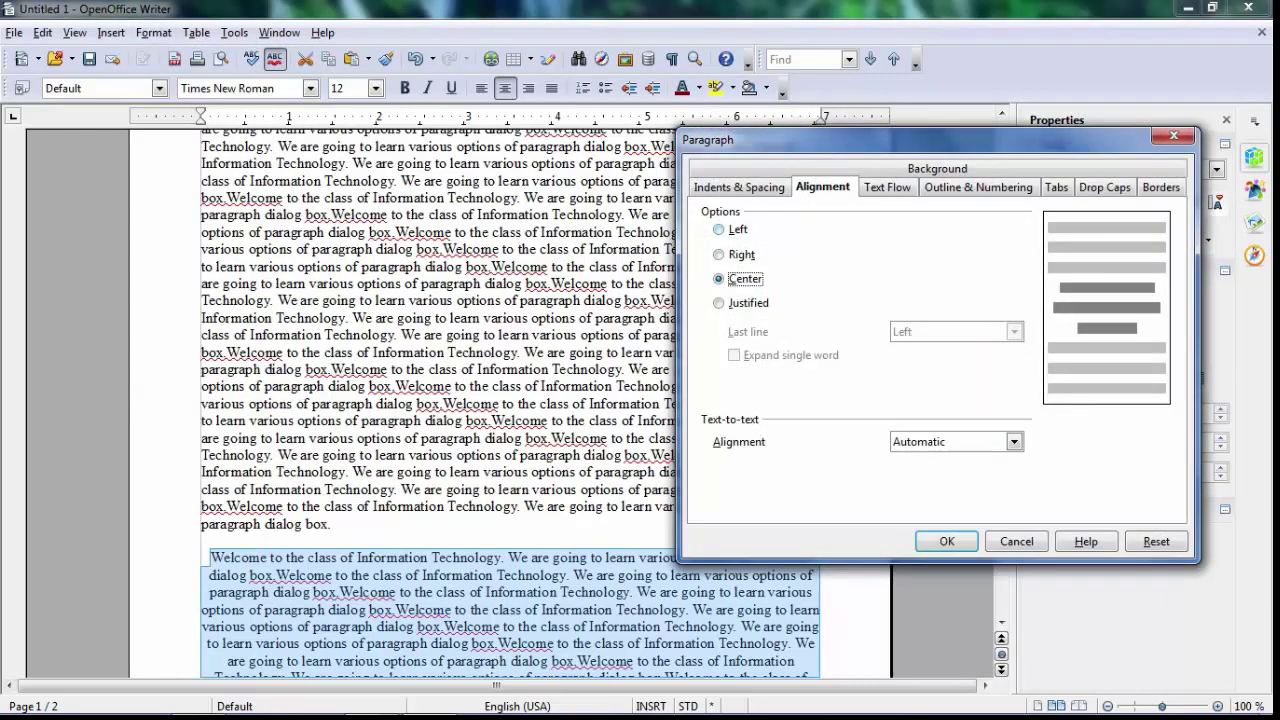
key("alt+l")
key("Return")
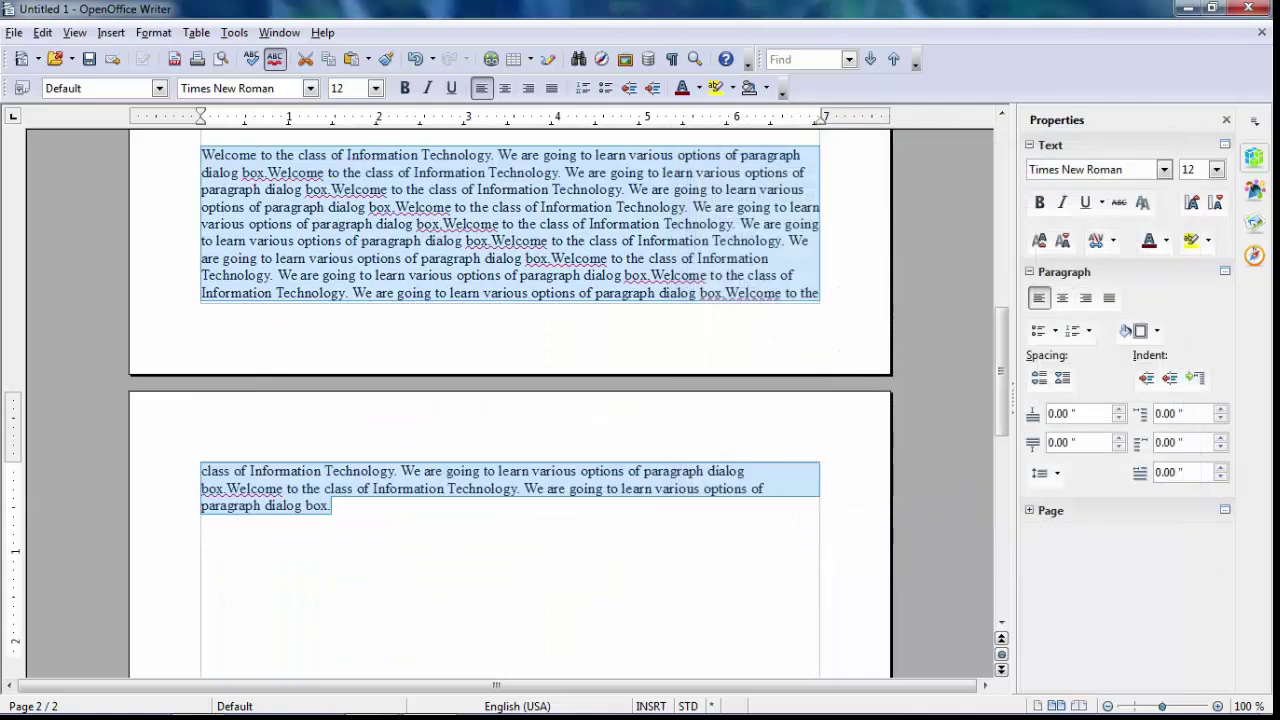
scroll(510, 400, "up", 3)
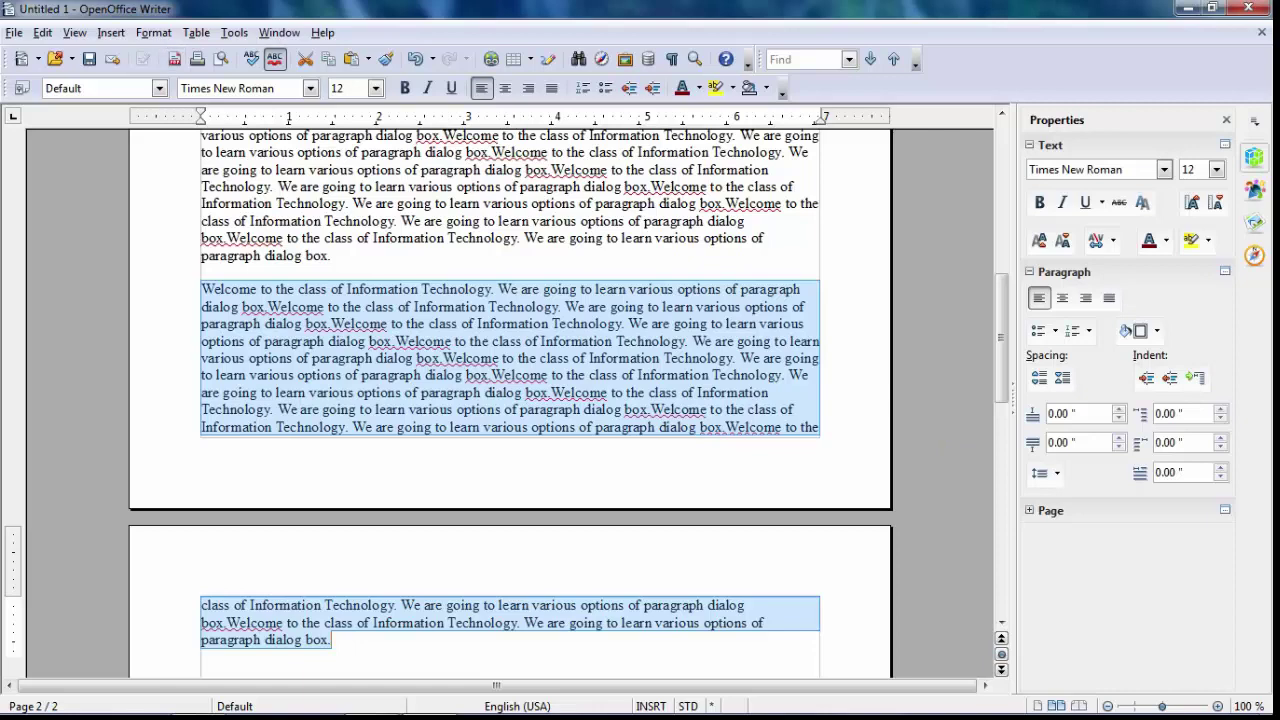
Step: Set the selected second paragraph's alignment to Justified in the paragraph settings and view its lines on both pages
key("alt+o")
key("Down")
key("Down")
key("Return")
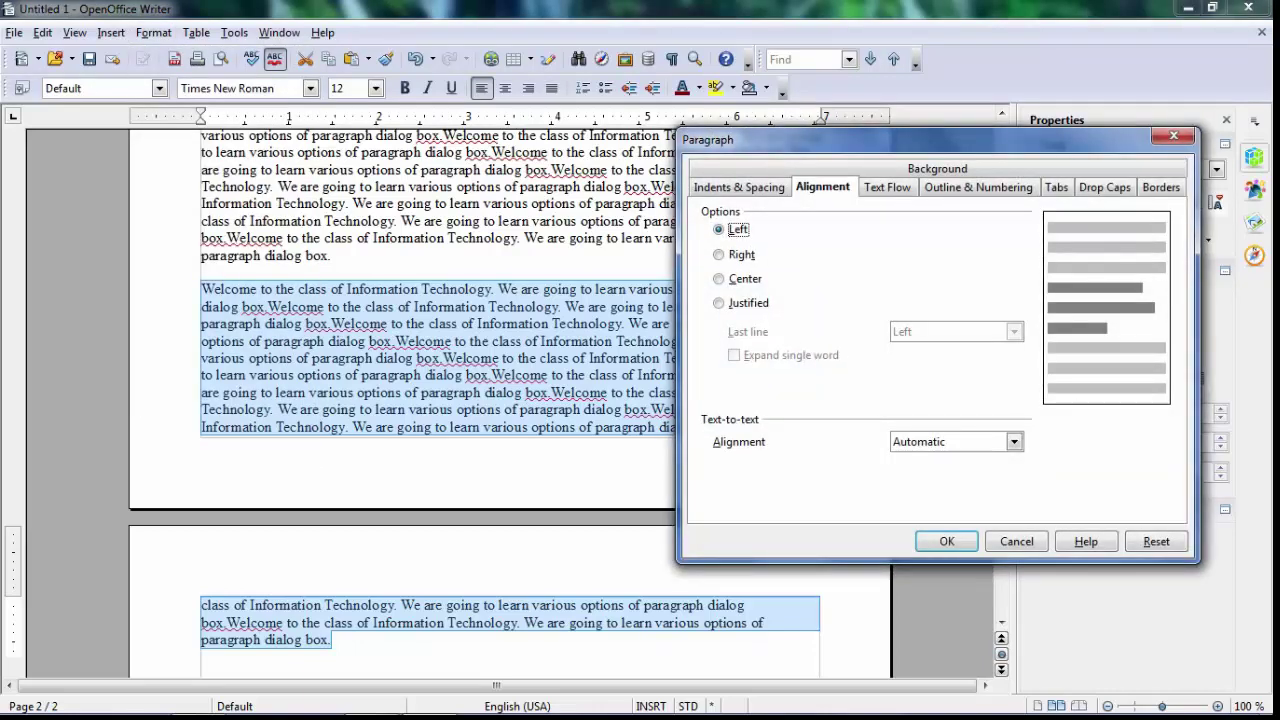
key("alt+j")
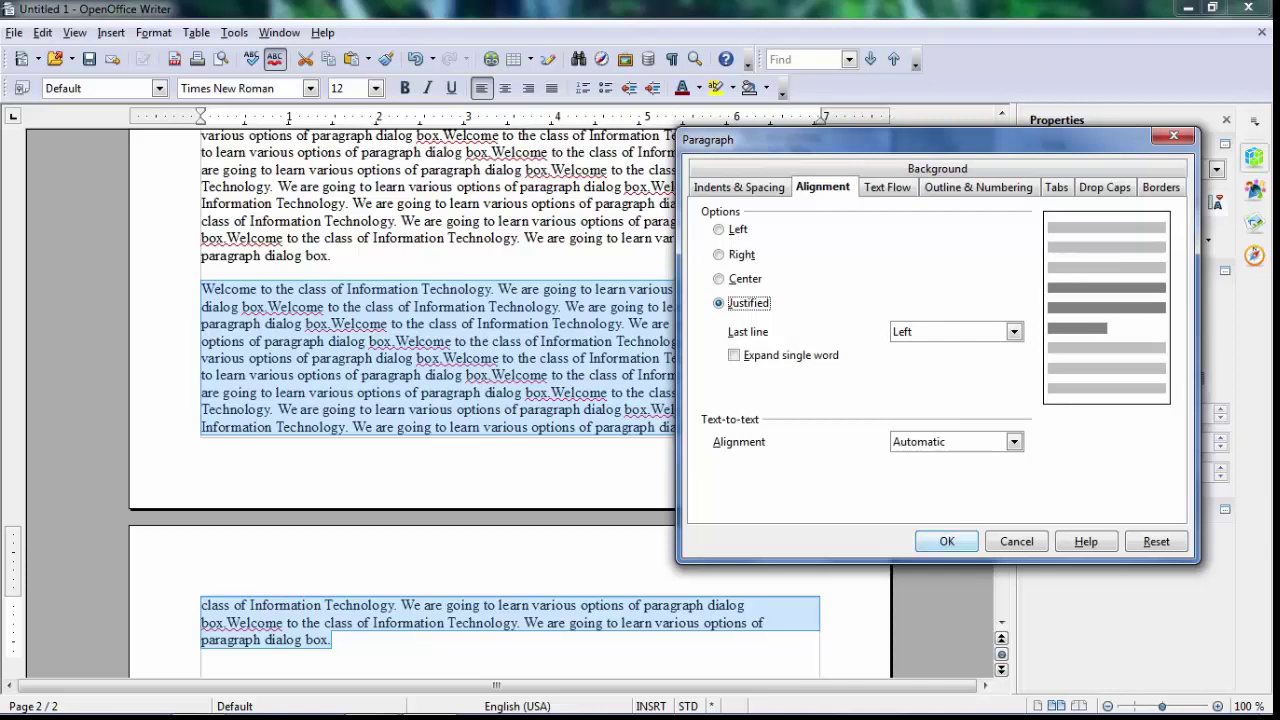
key("Return")
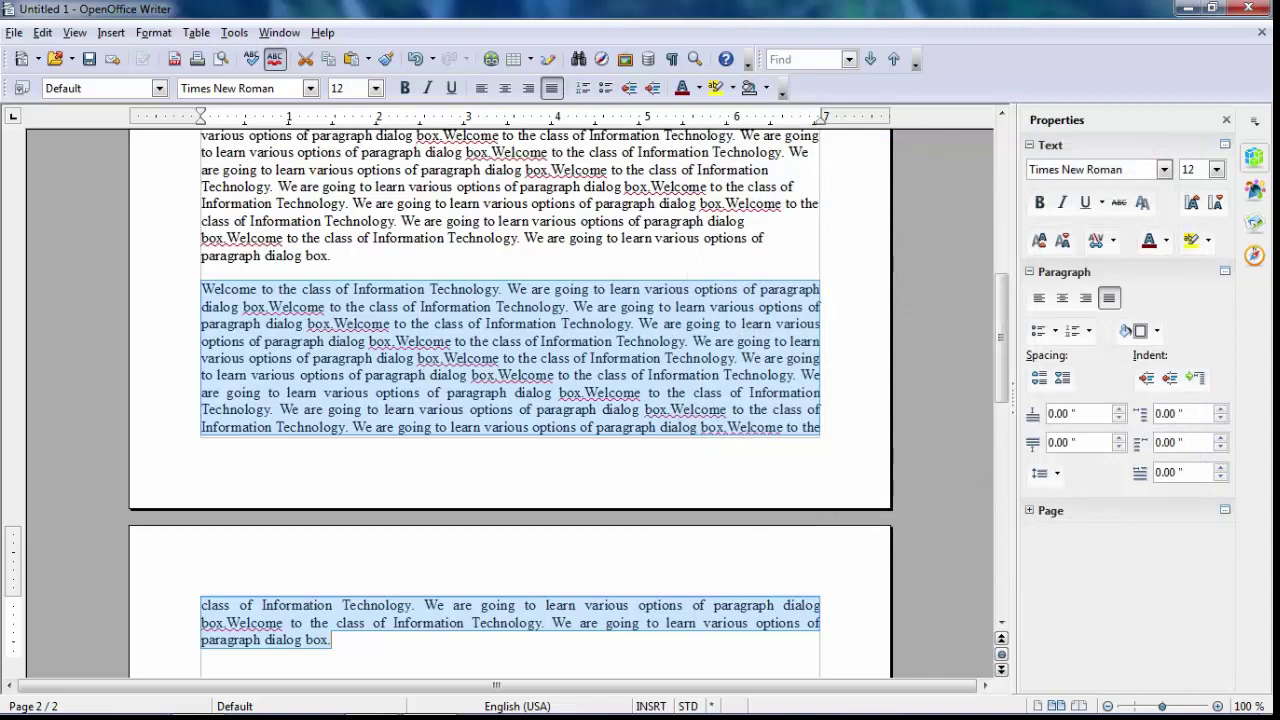
left_click_drag(1000, 337, 1000, 359)
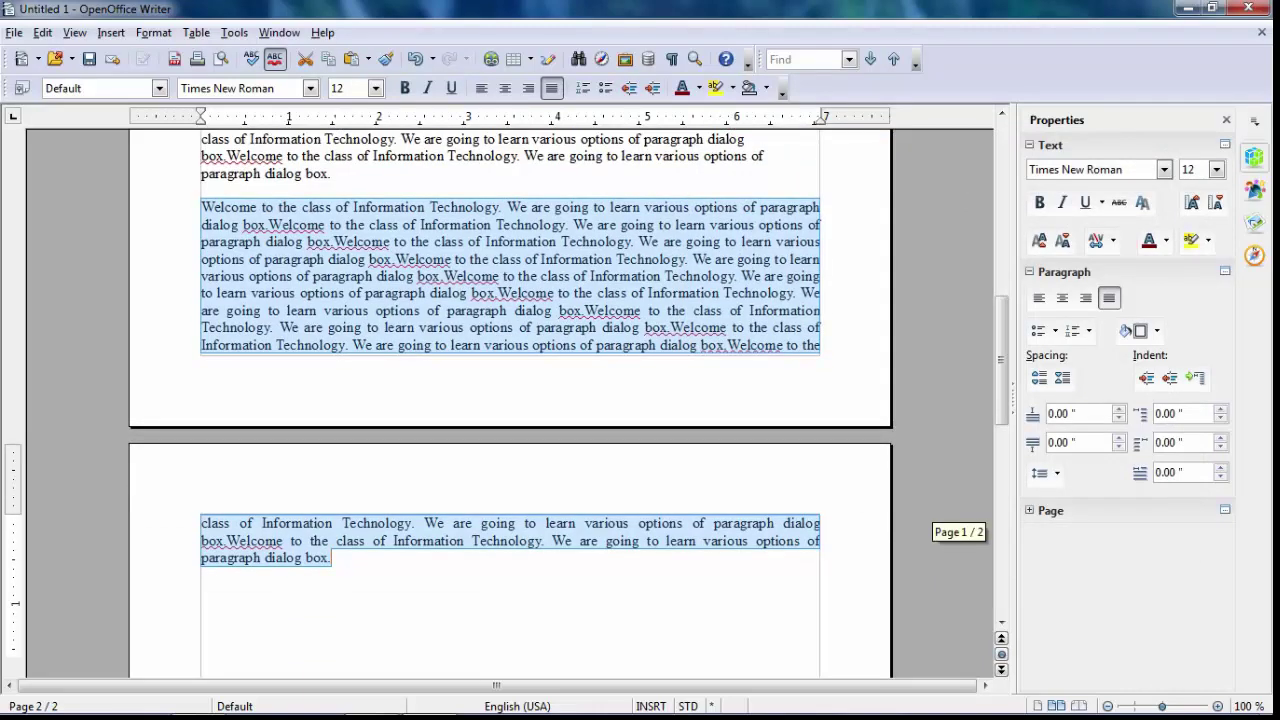
left_click_drag(1000, 359, 1000, 337)
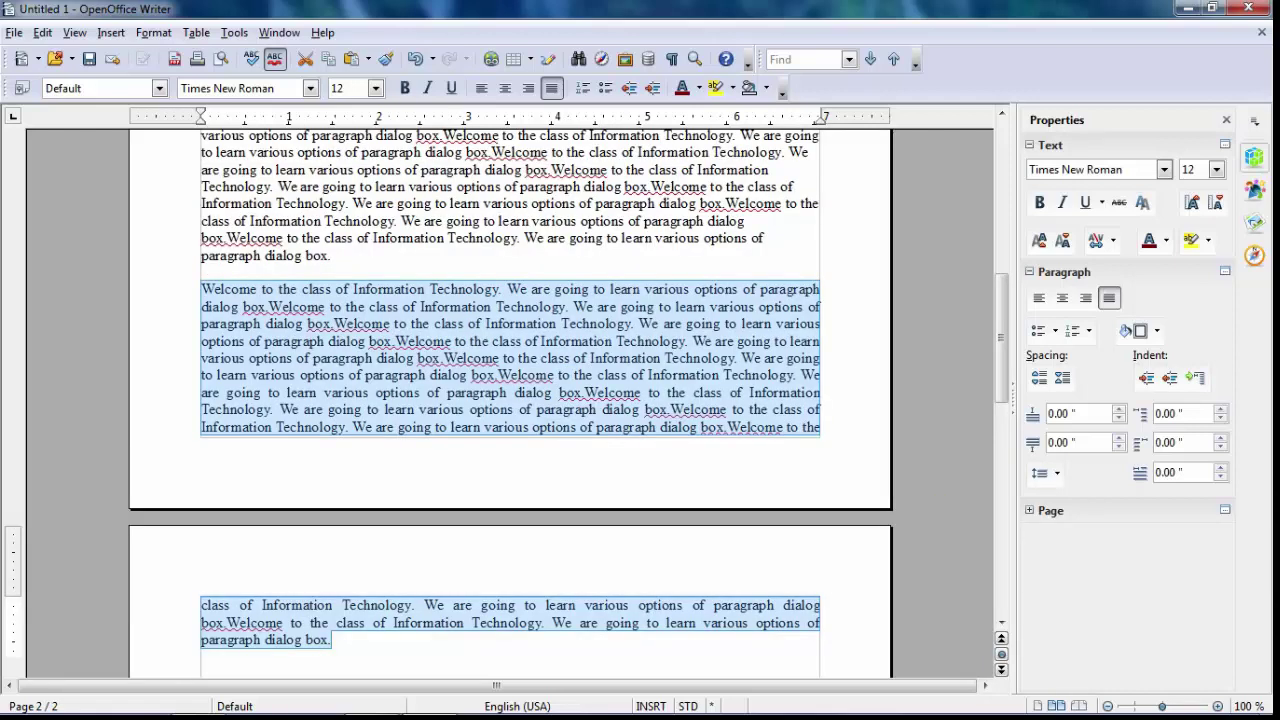
Step: Enable Expand single word for the justified second paragraph, keeping its last line set to Left
left_click(153, 33)
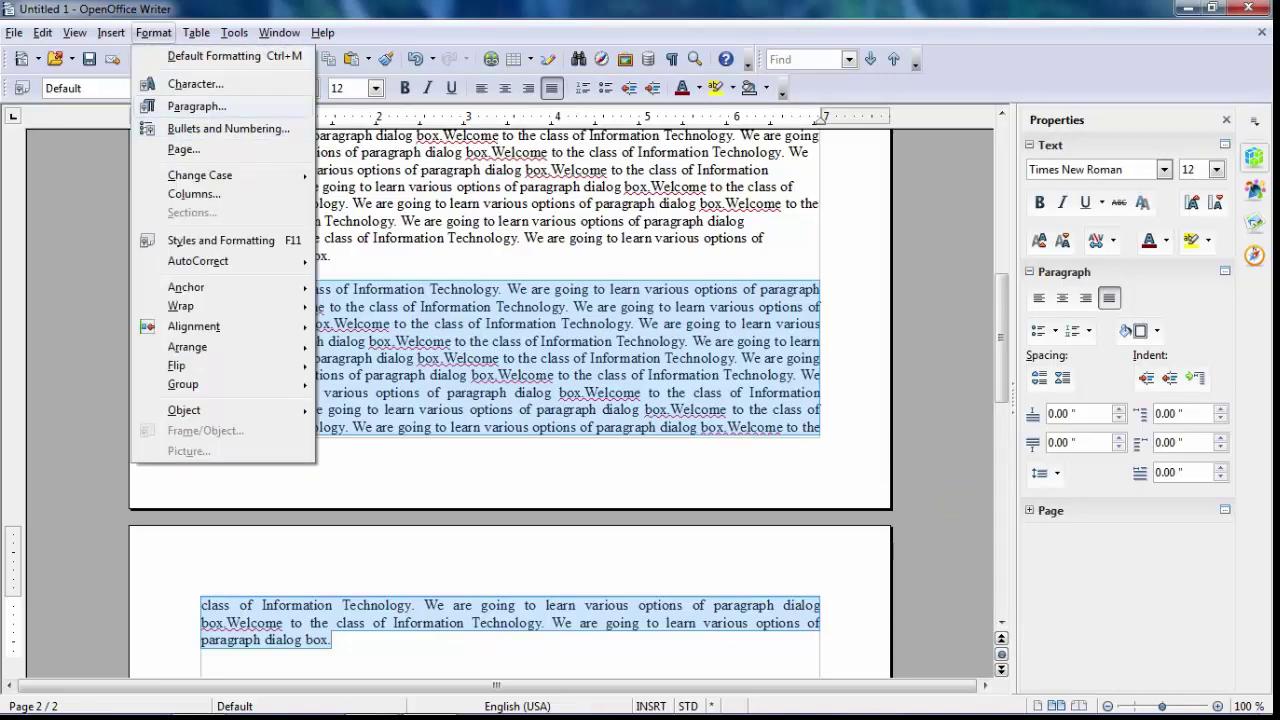
left_click(194, 106)
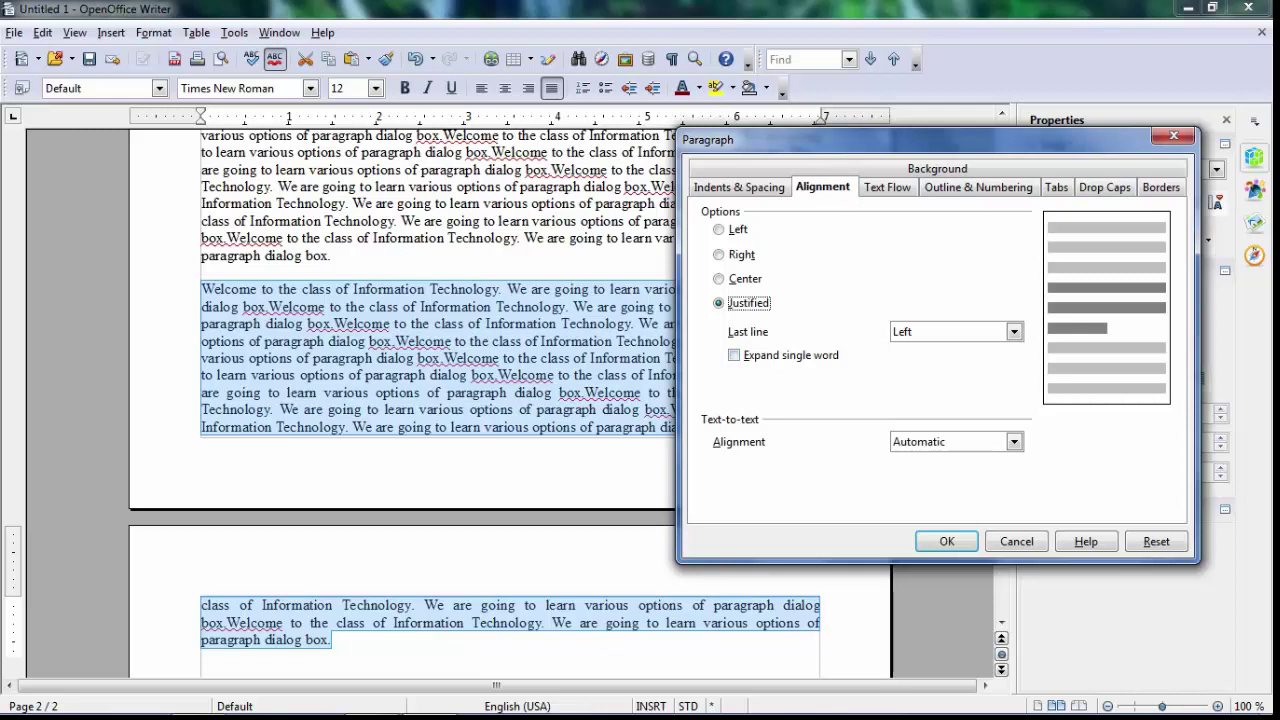
left_click(734, 355)
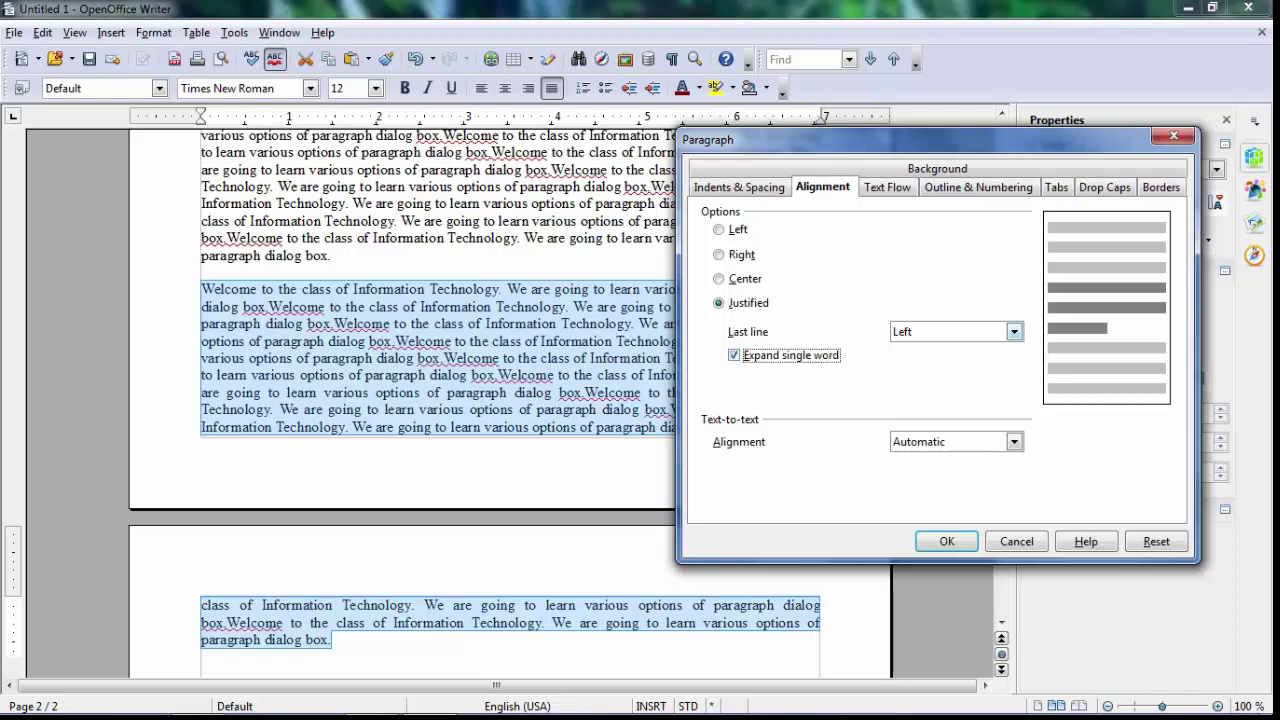
left_click(1014, 331)
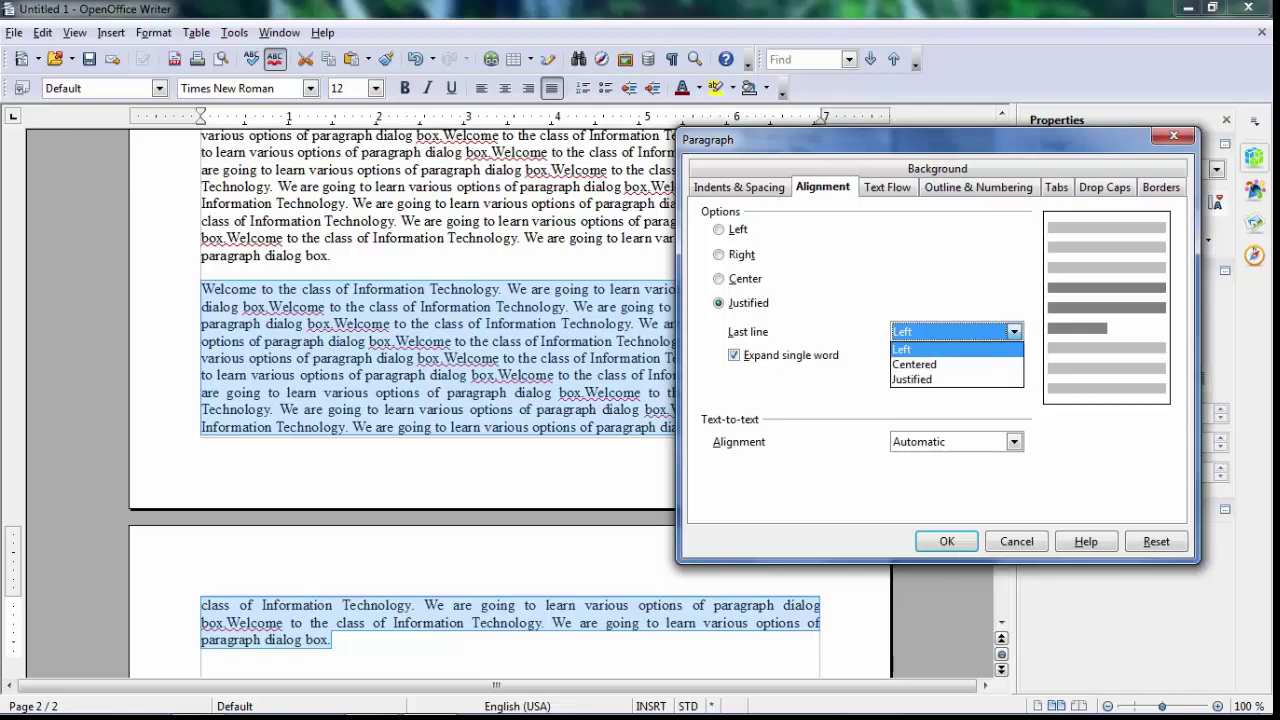
key("Return")
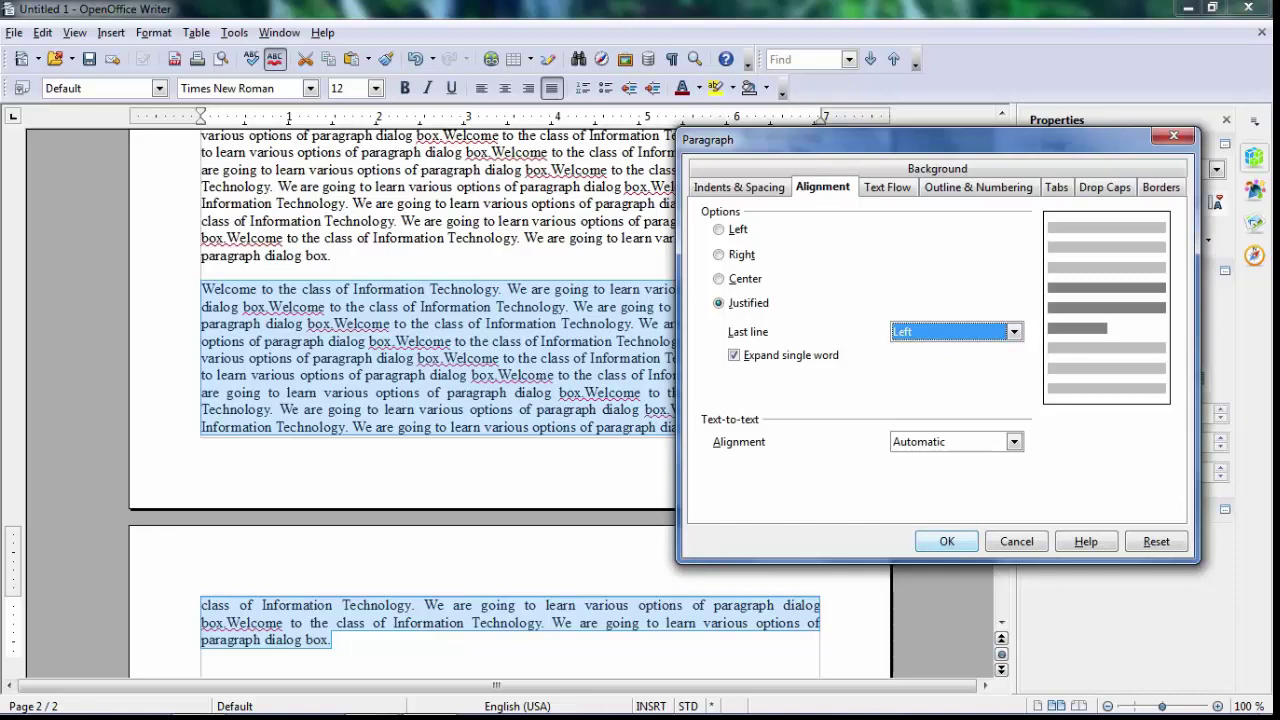
key("Return")
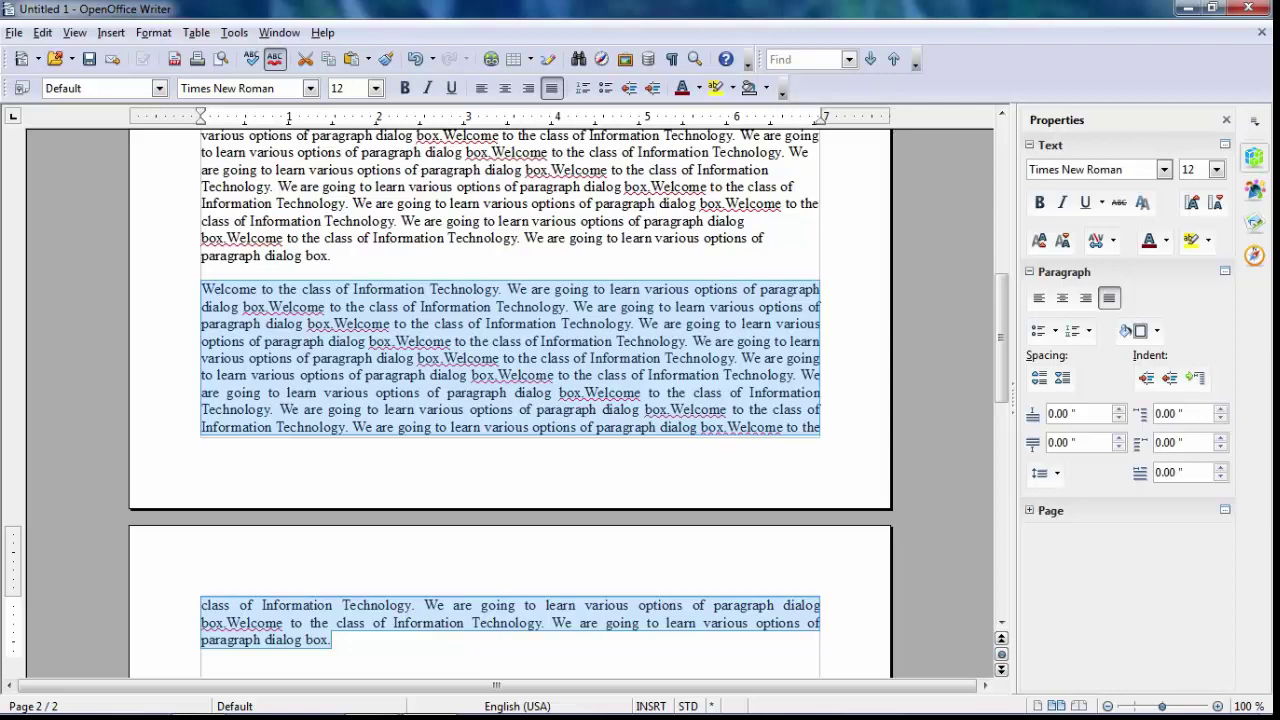
Step: Set the last line of the justified second paragraph to Justified in the paragraph settings
left_click(196, 32)
mouse_move(153, 32)
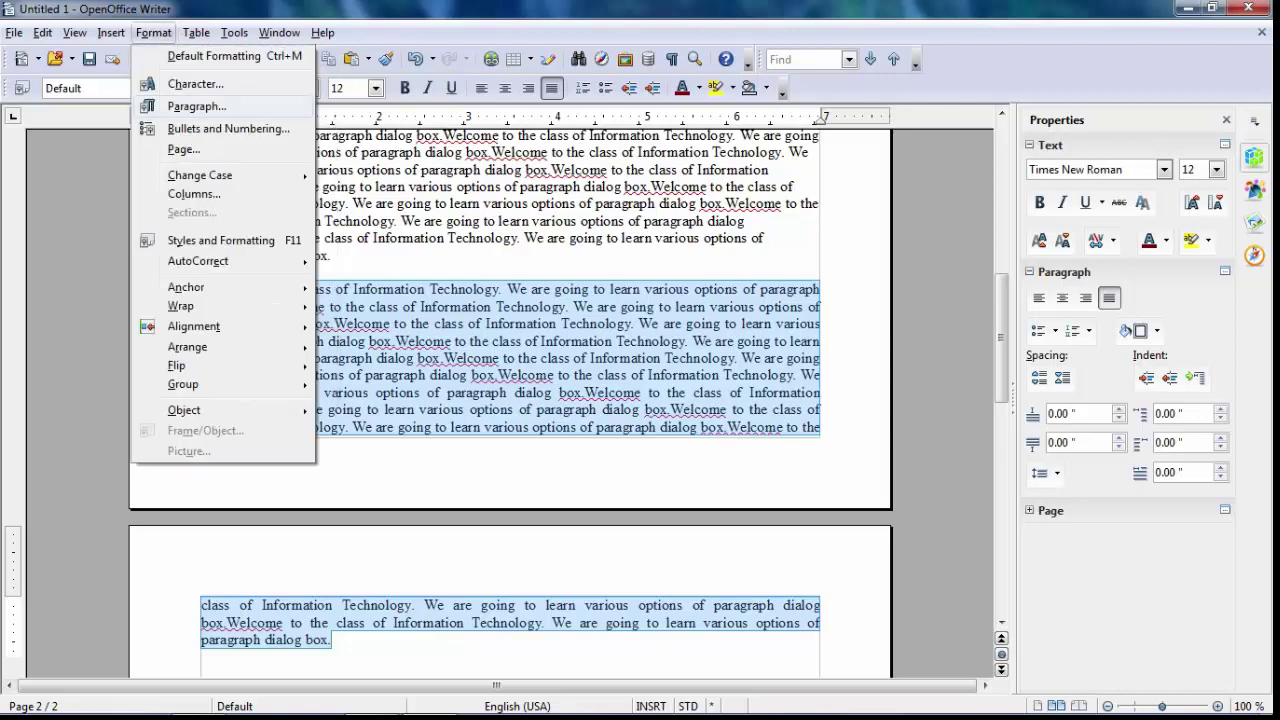
left_click(196, 106)
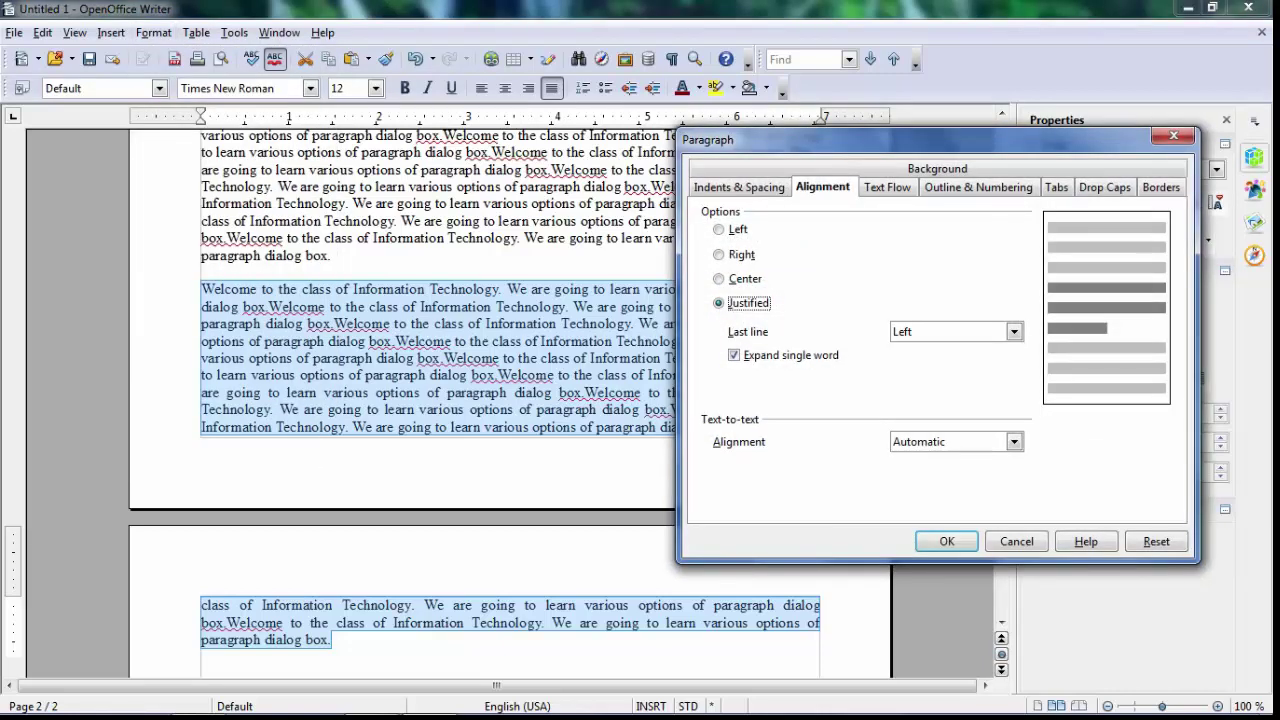
key("Tab")
key("alt+Down")
key("Down")
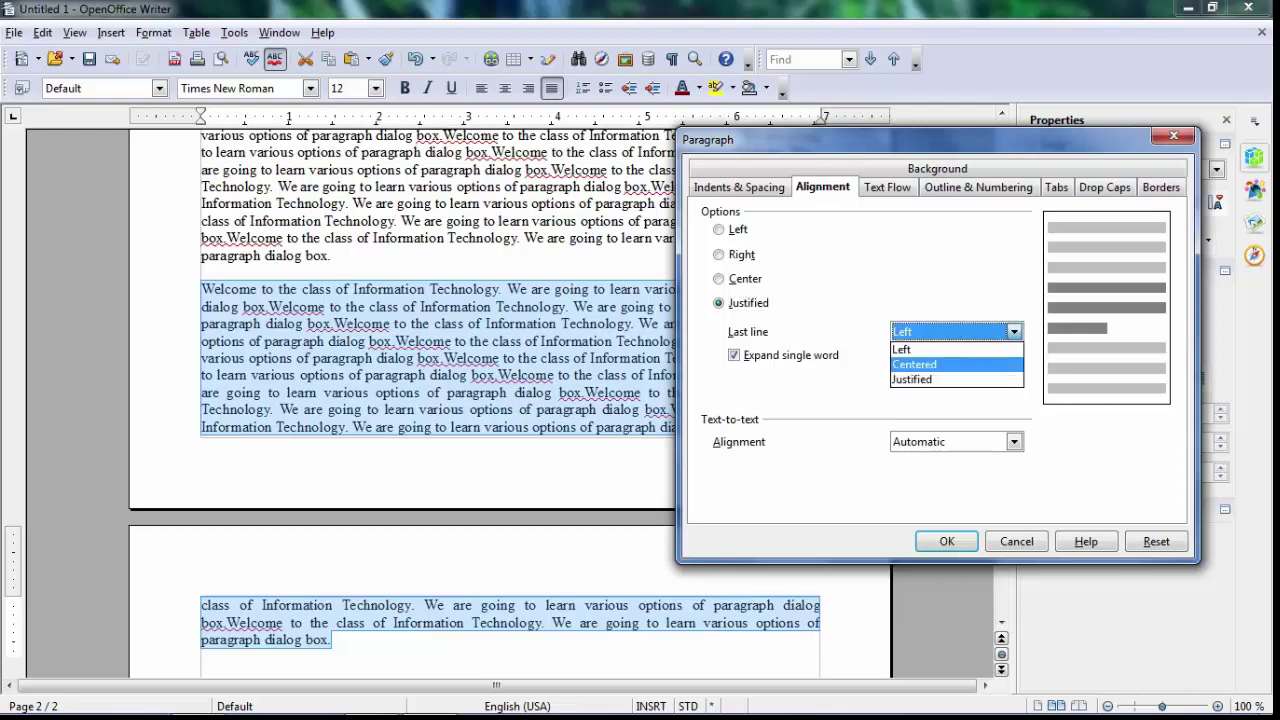
key("Down")
key("Return")
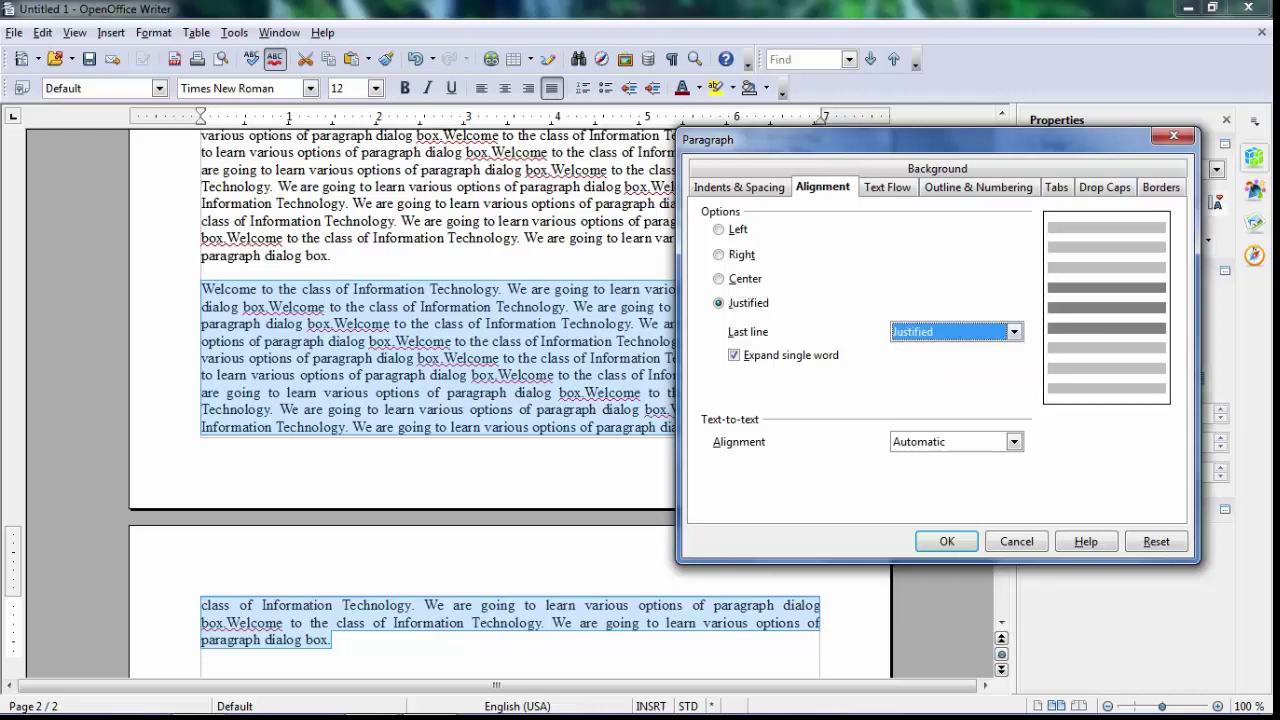
key("Return")
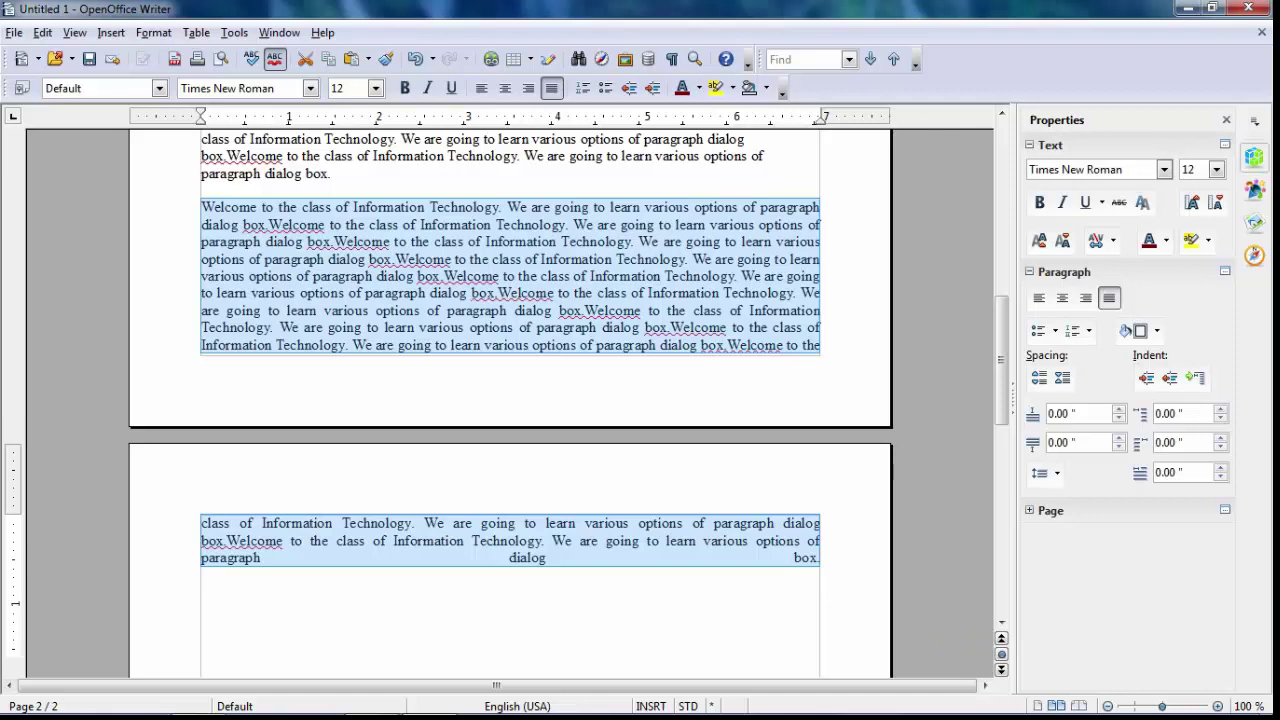
Step: Undo the last-line justification, redo it to compare the two layouts, and undo it again
key("ctrl+z")
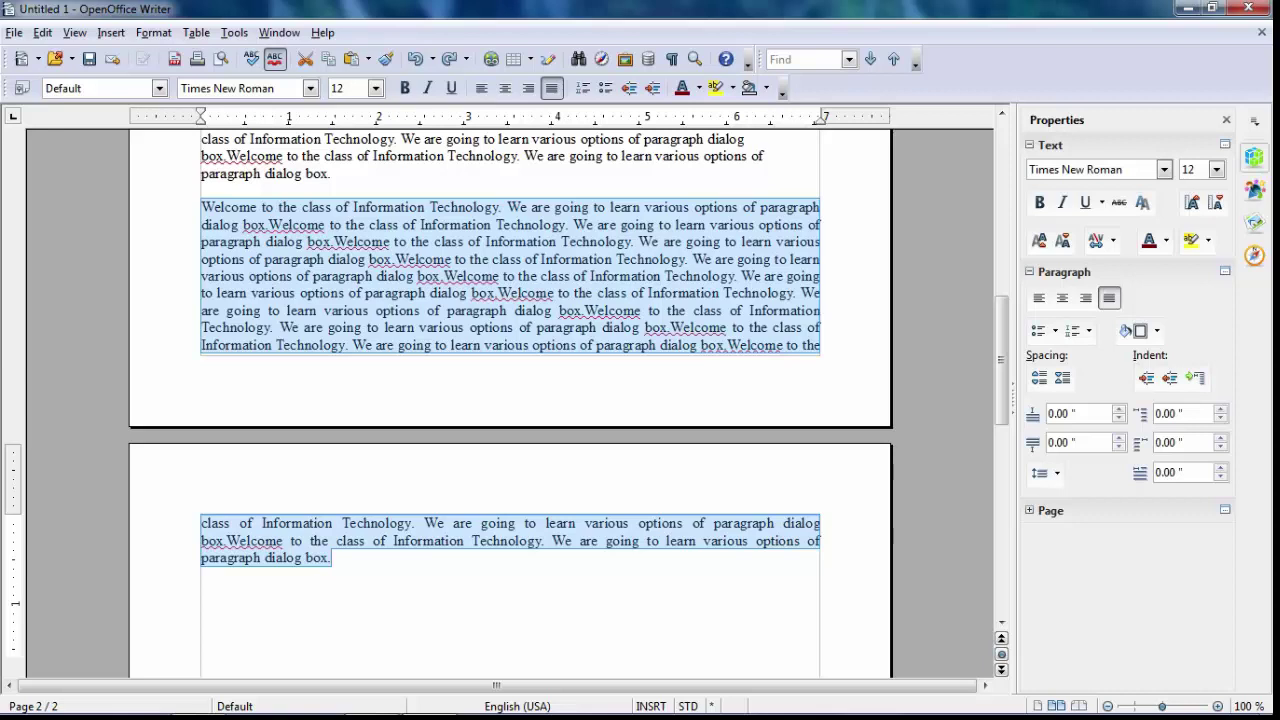
key("ctrl+y")
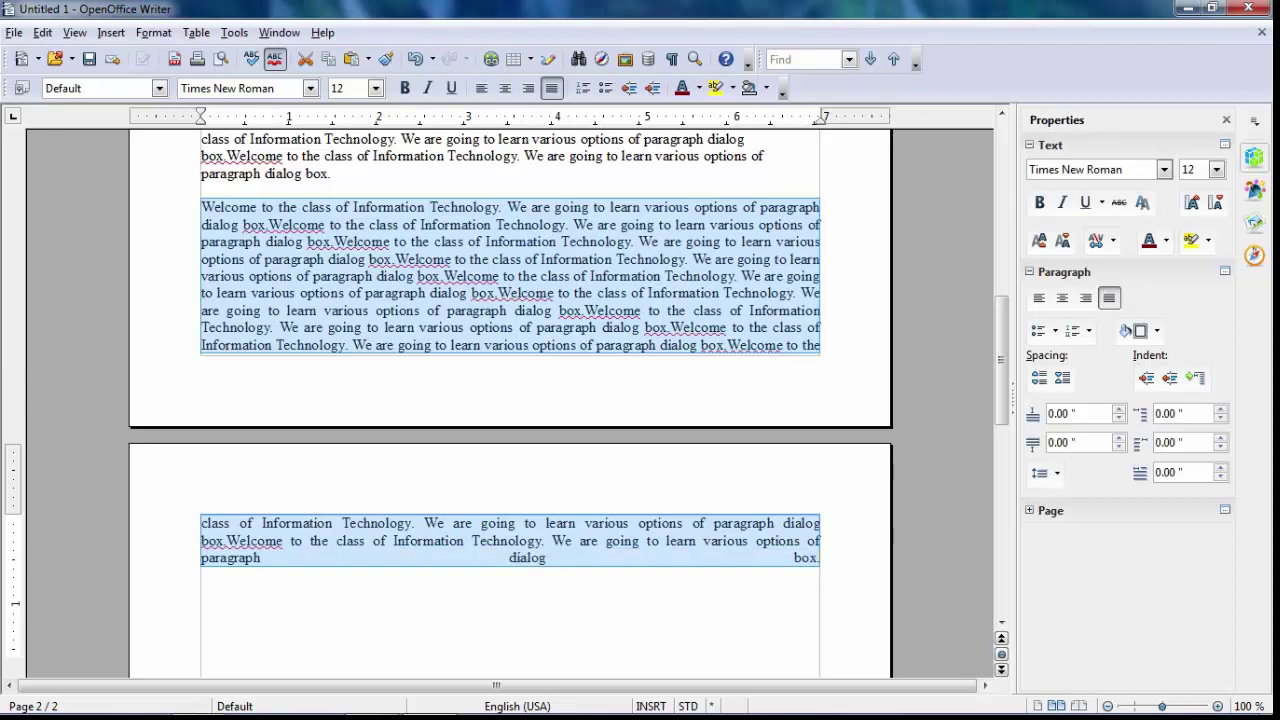
key("ctrl+z")
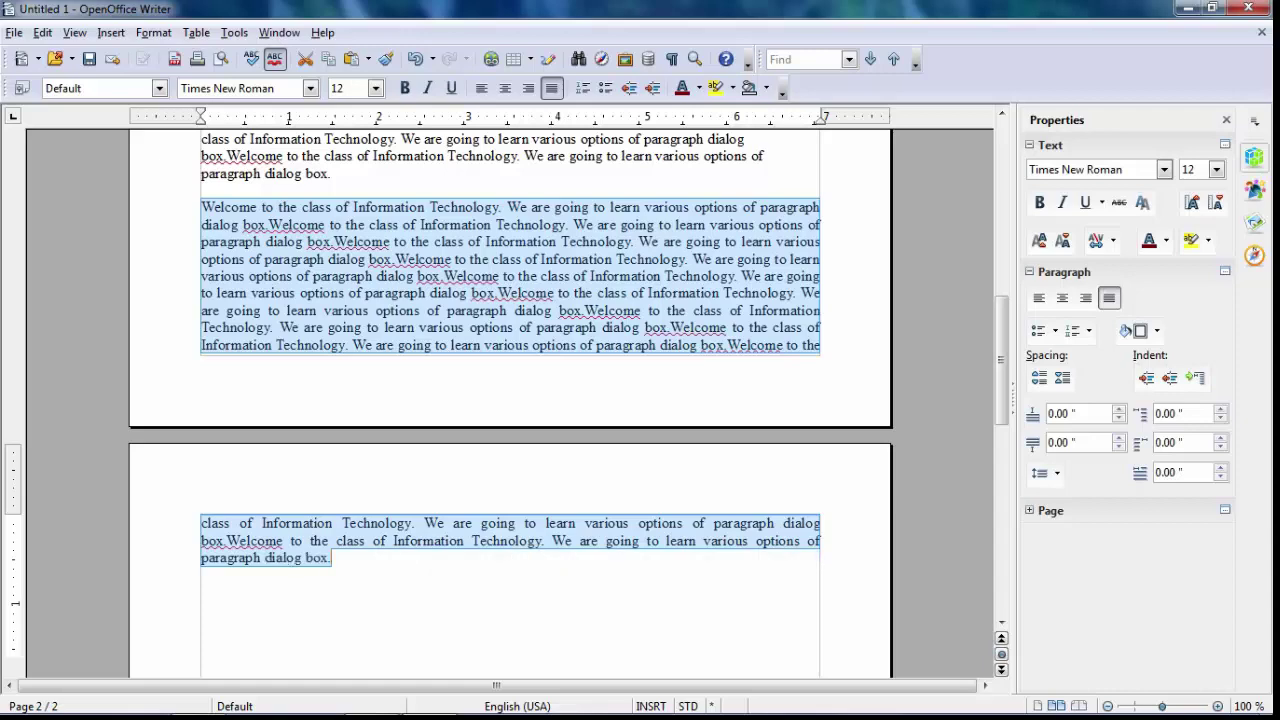
Step: Disable Expand single word for the second paragraph and set its text-to-text alignment to Bottom
left_click(153, 32)
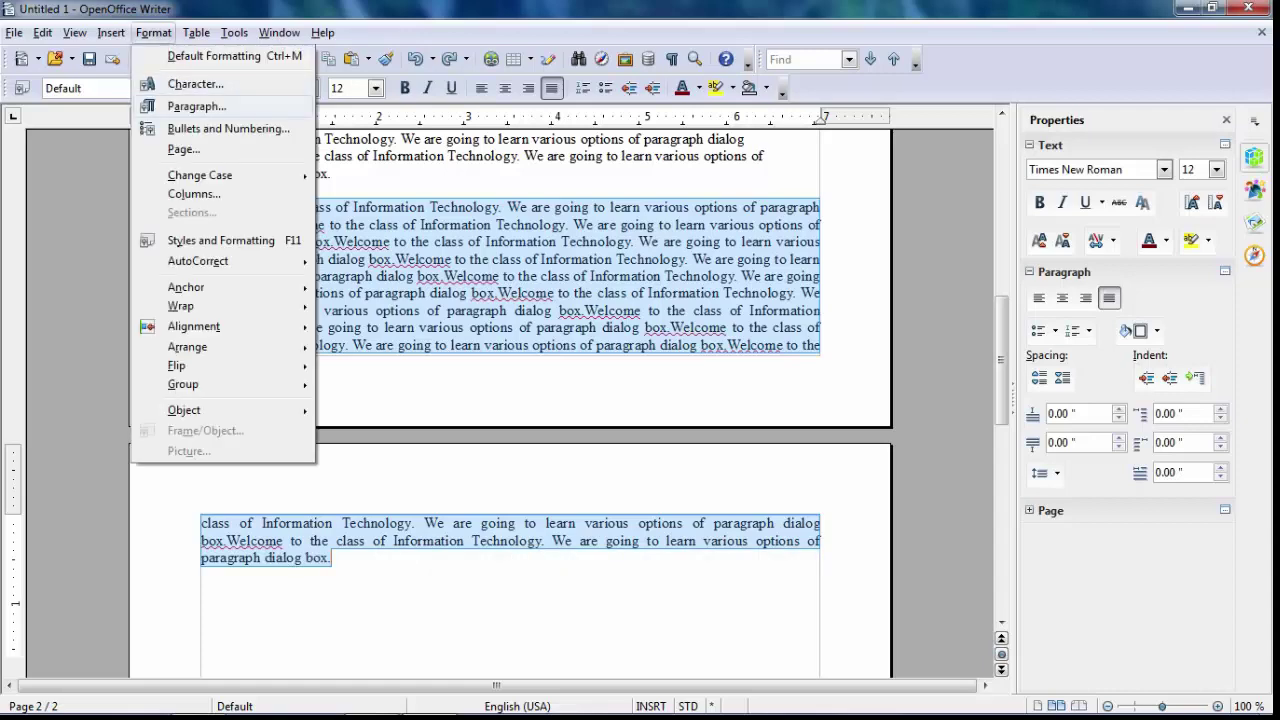
left_click(196, 106)
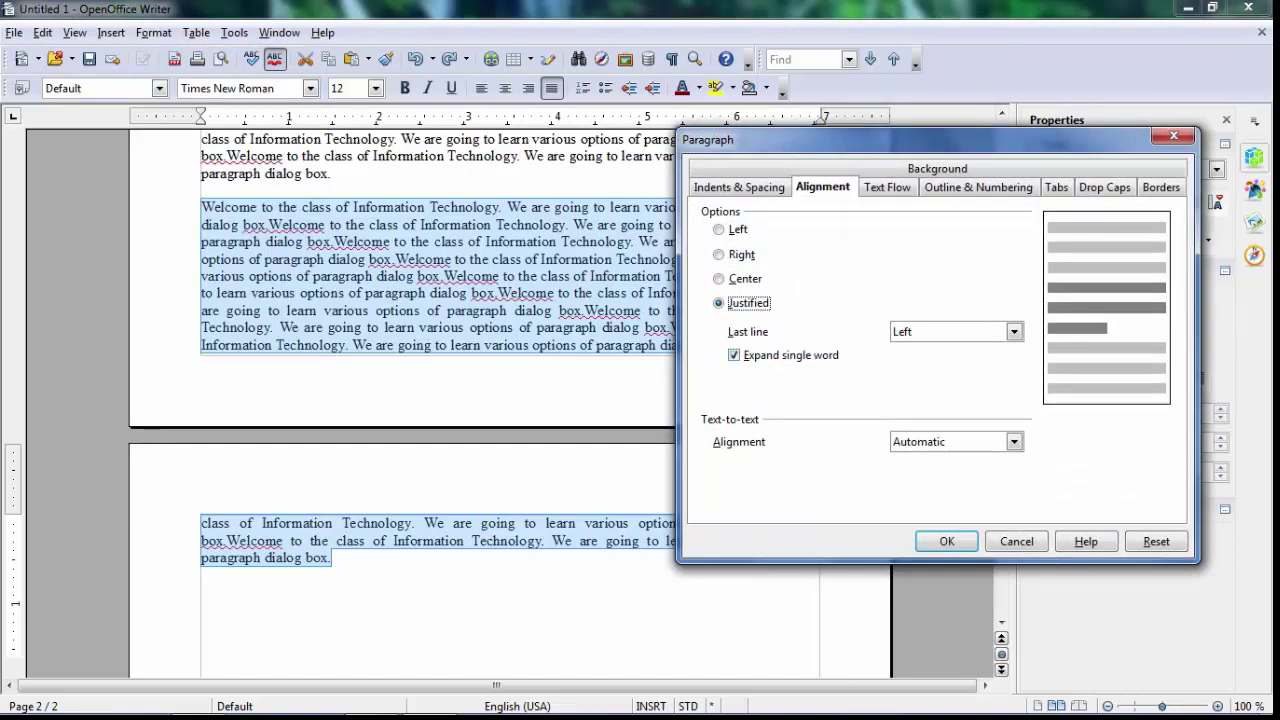
left_click(735, 355)
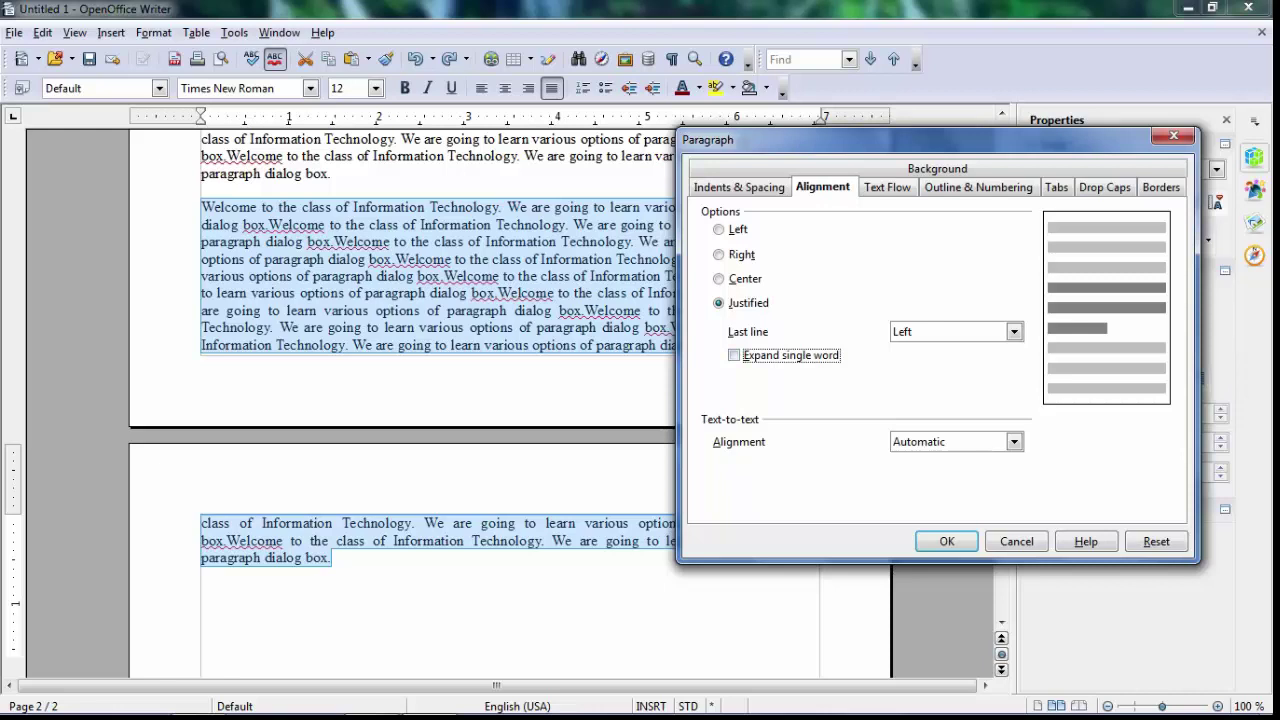
left_click(1014, 441)
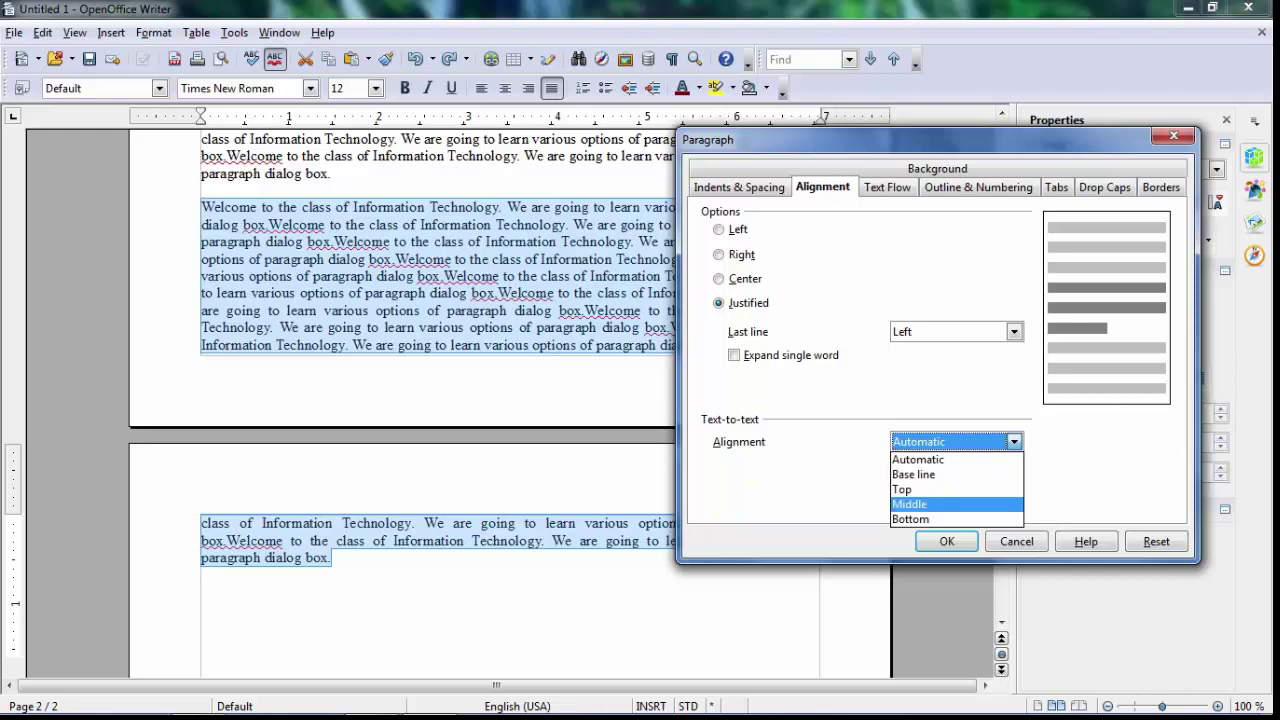
key("Return")
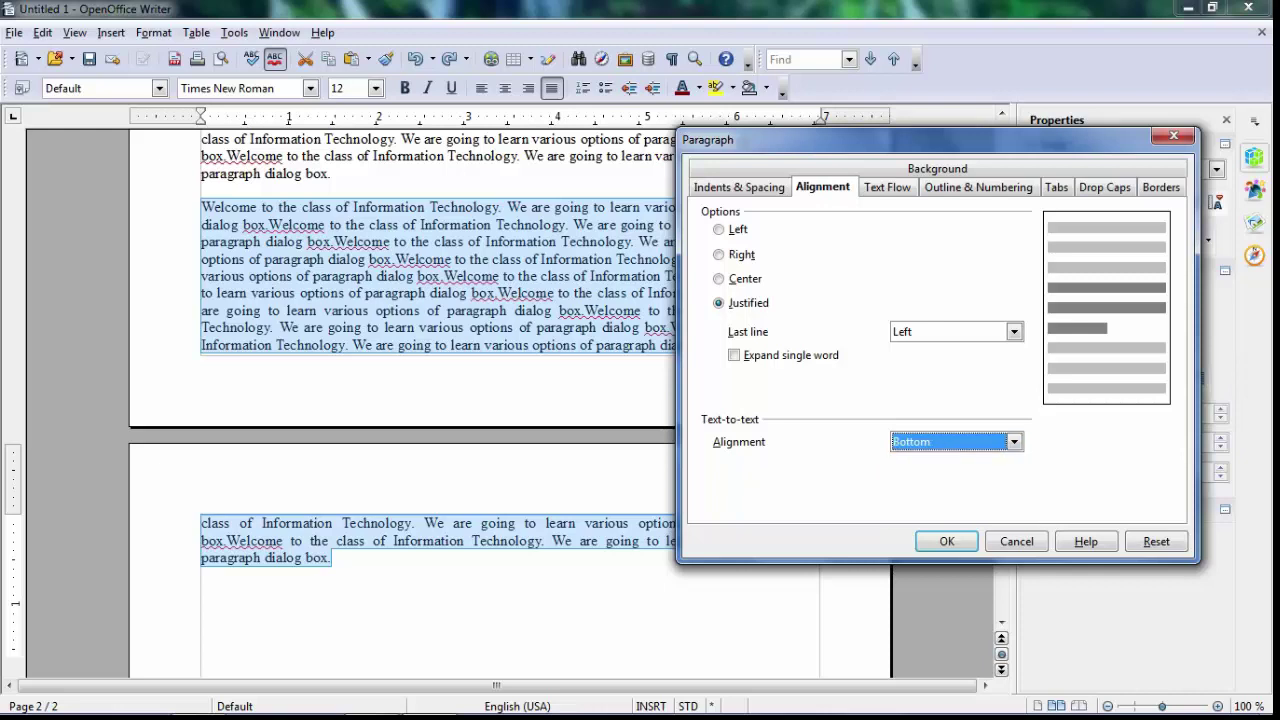
key("Return")
Step: Set the text-to-text alignment of the justified second paragraph to Top and check the result across both pages
scroll(510, 400, "up", 3)
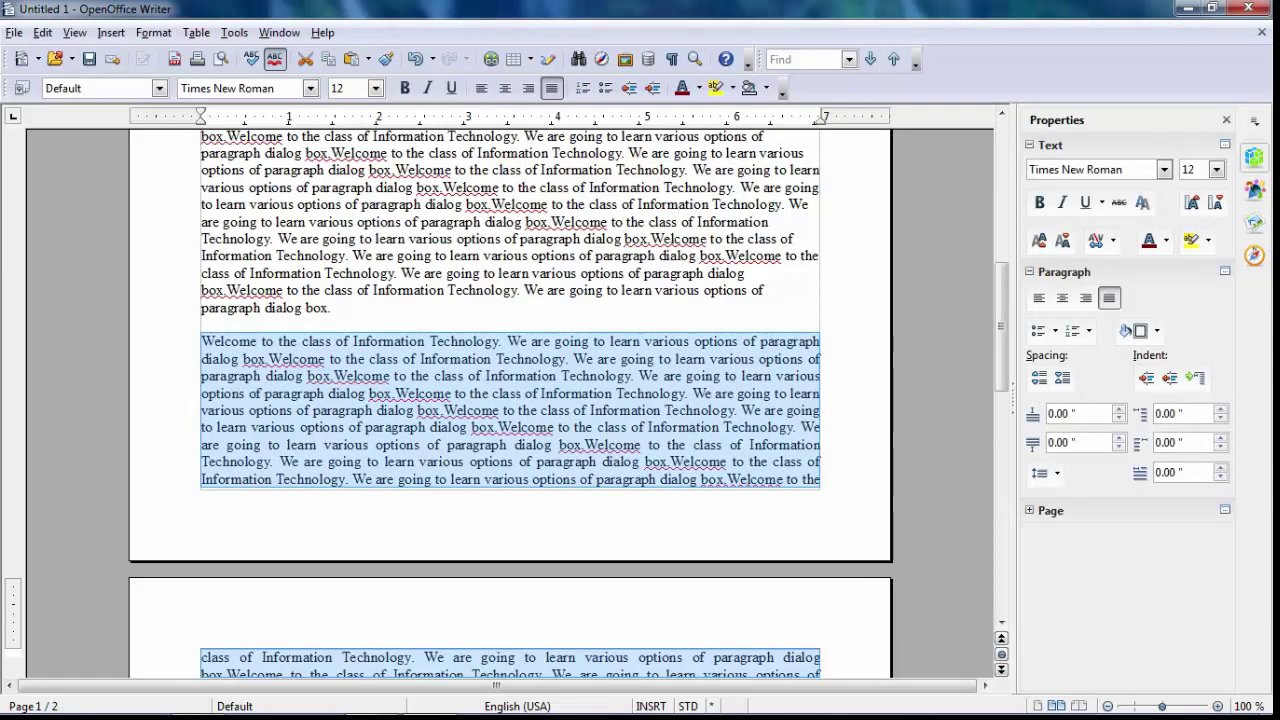
left_click(153, 32)
left_click(185, 106)
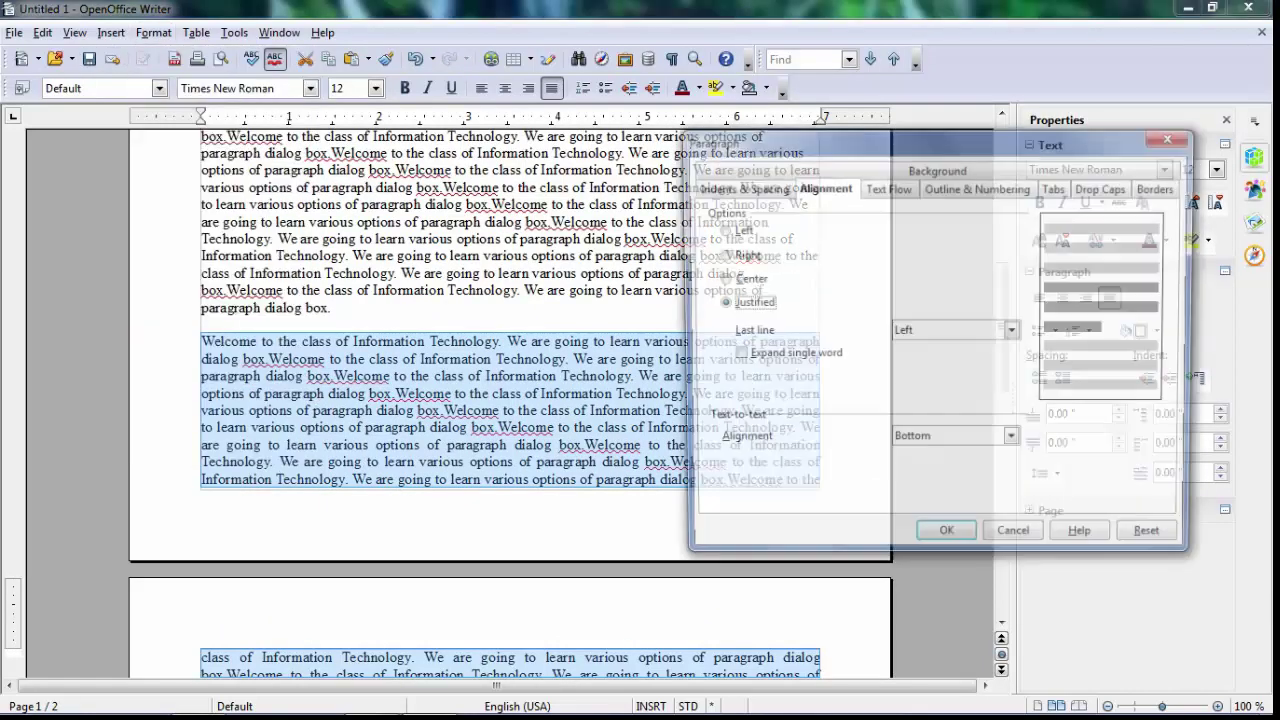
left_click(1013, 441)
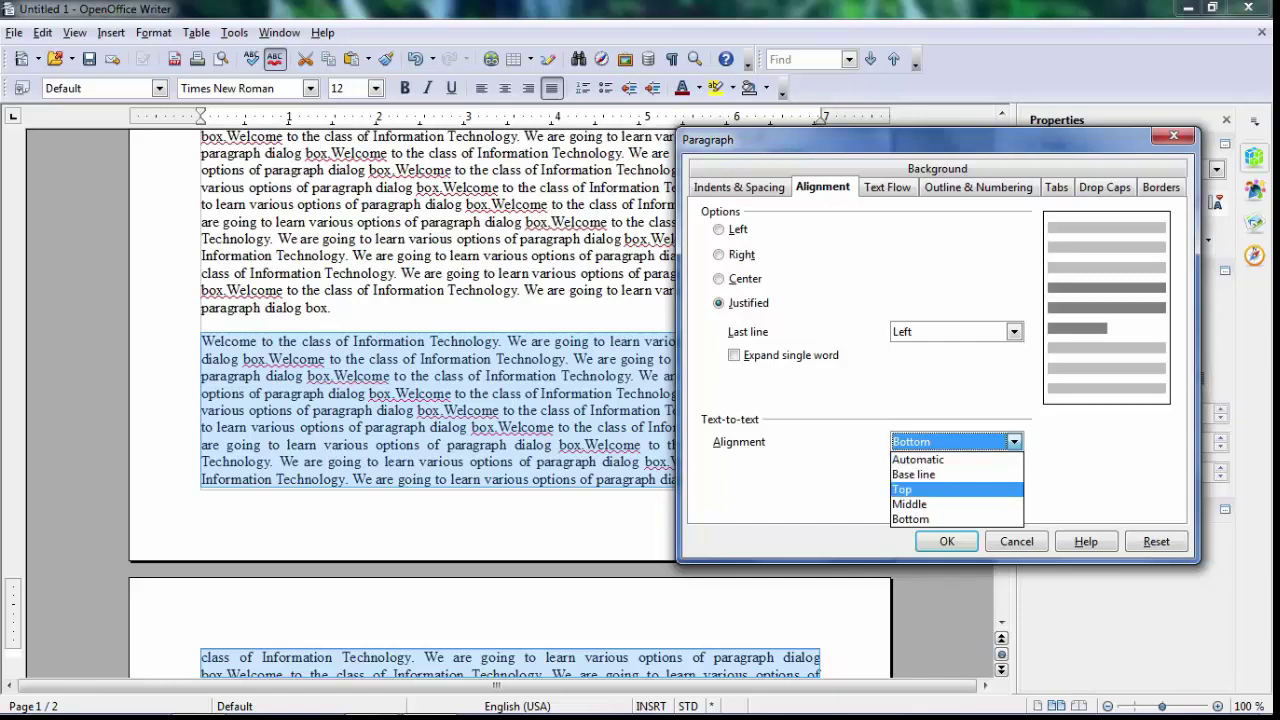
left_click(902, 489)
key("Return")
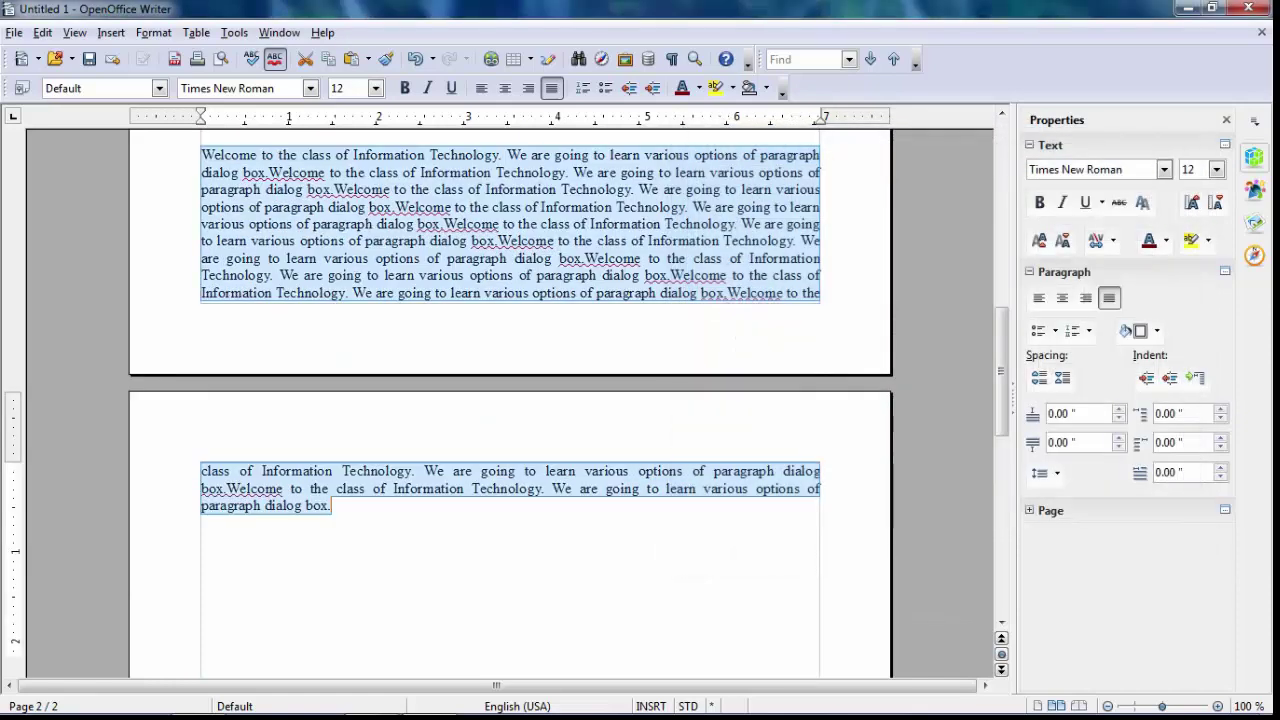
scroll(510, 400, "down", 1)
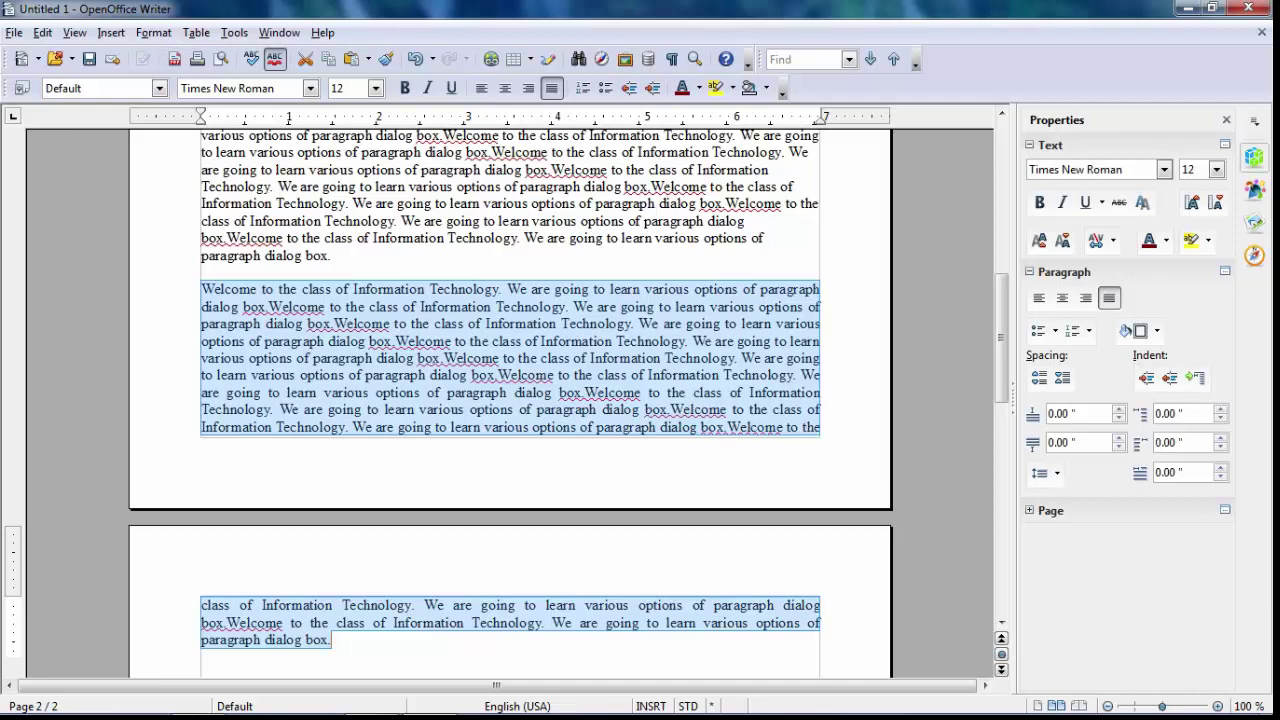
Step: Choose Automatic text-to-text alignment for the second paragraph in its paragraph settings
key("alt+o")
key("a")
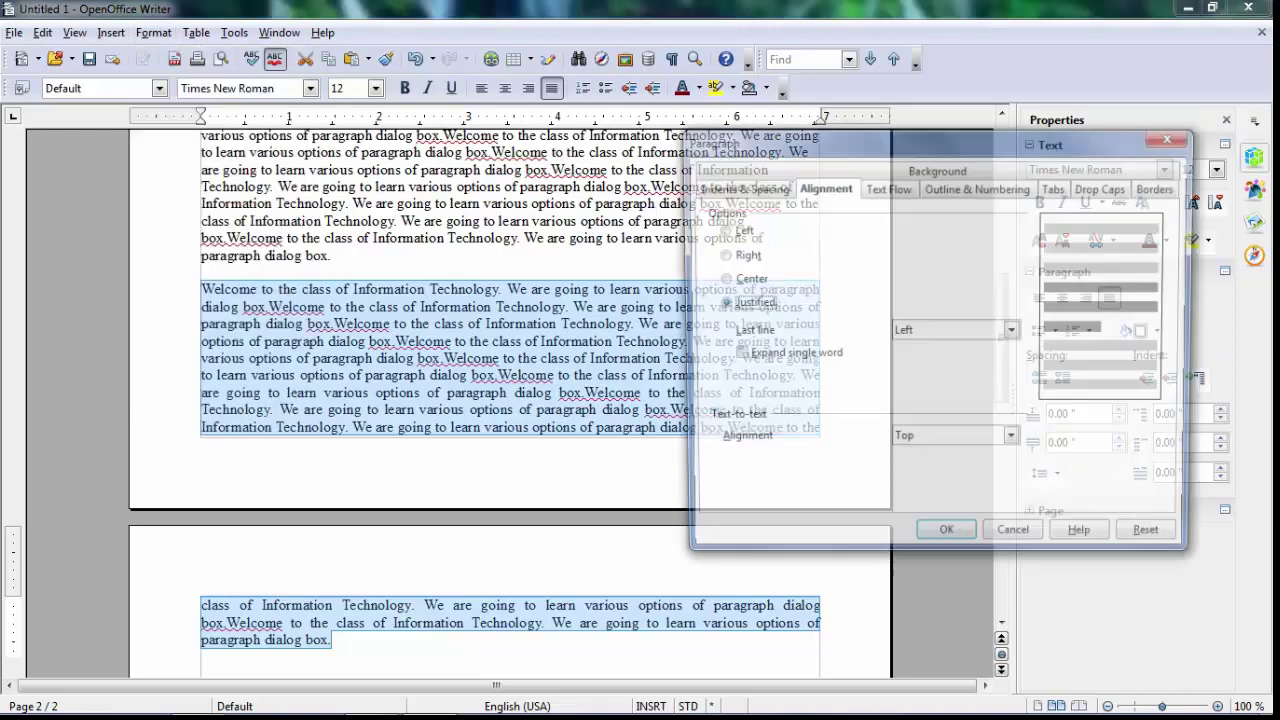
left_click(1014, 442)
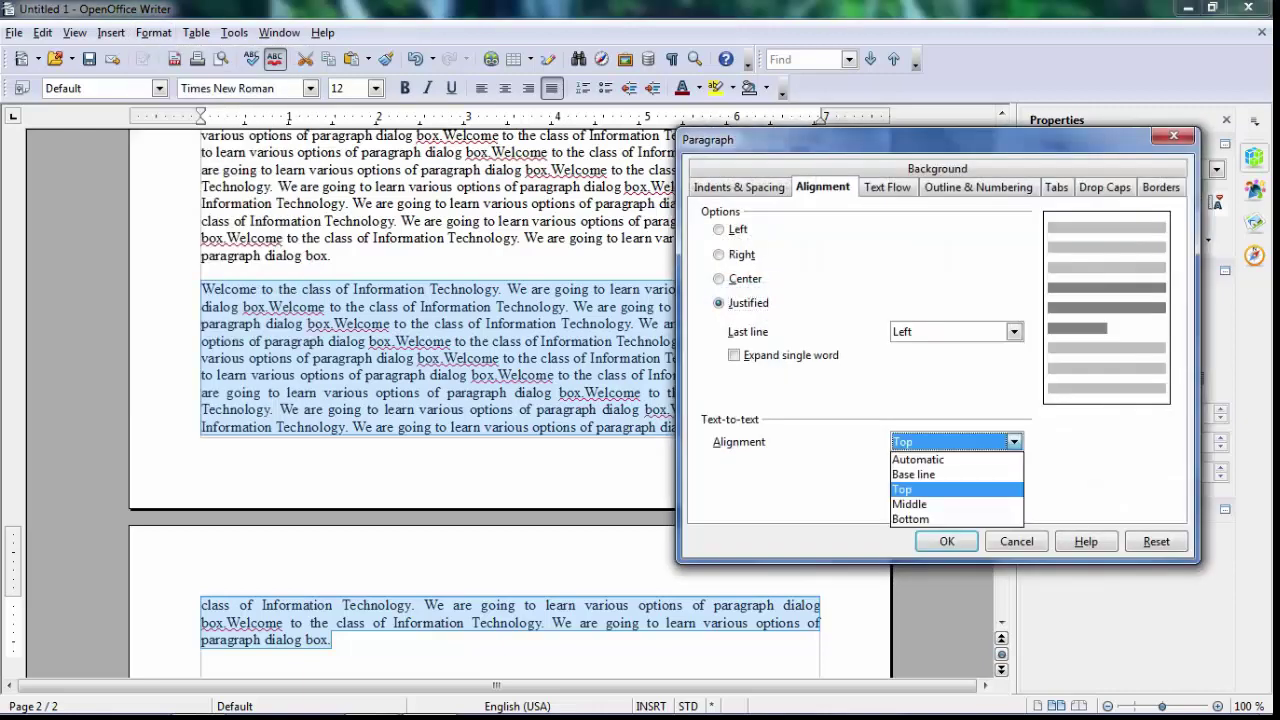
left_click(922, 459)
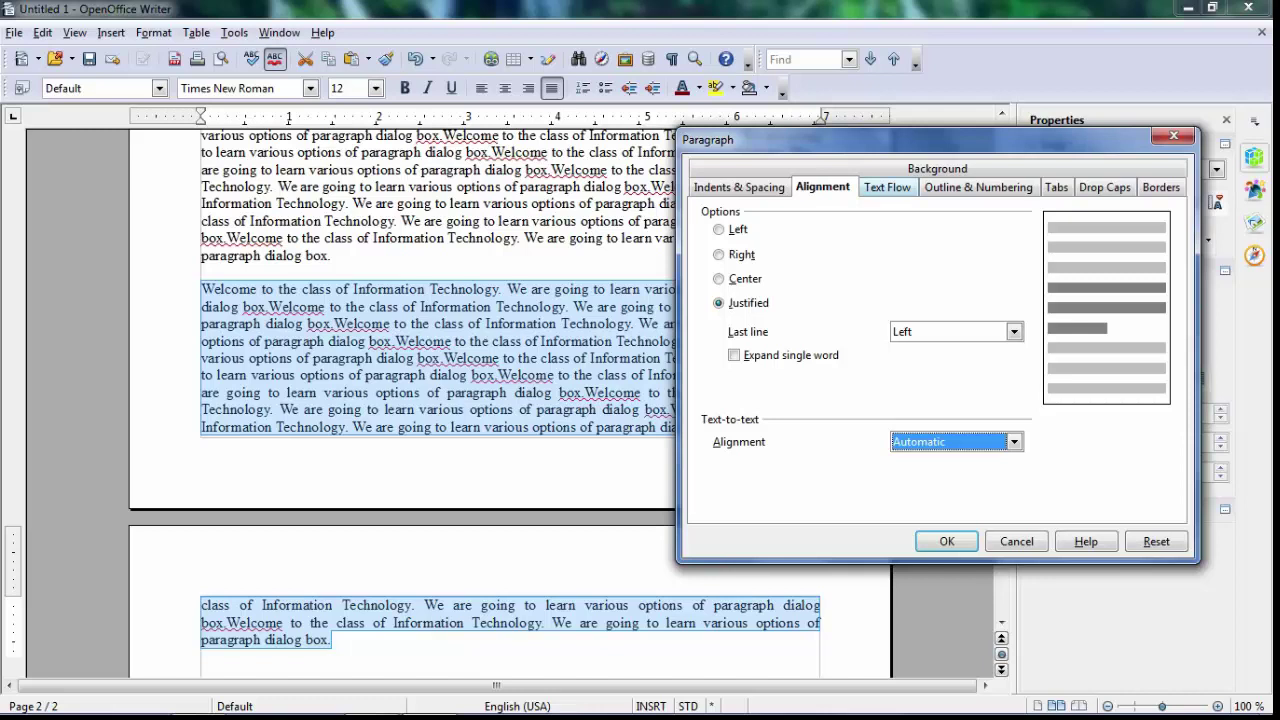
Step: Try automatic hyphenation in the second paragraph's text flow settings, then discard the dialog's changes
left_click(887, 187)
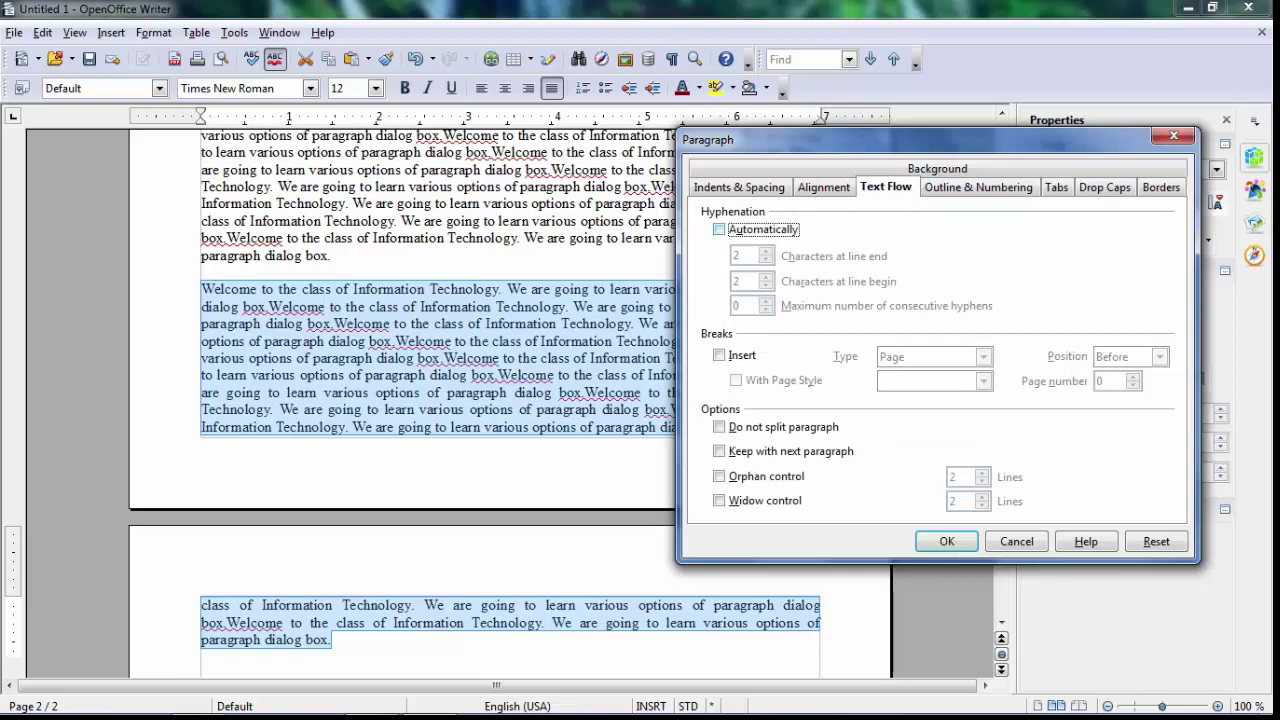
key("space")
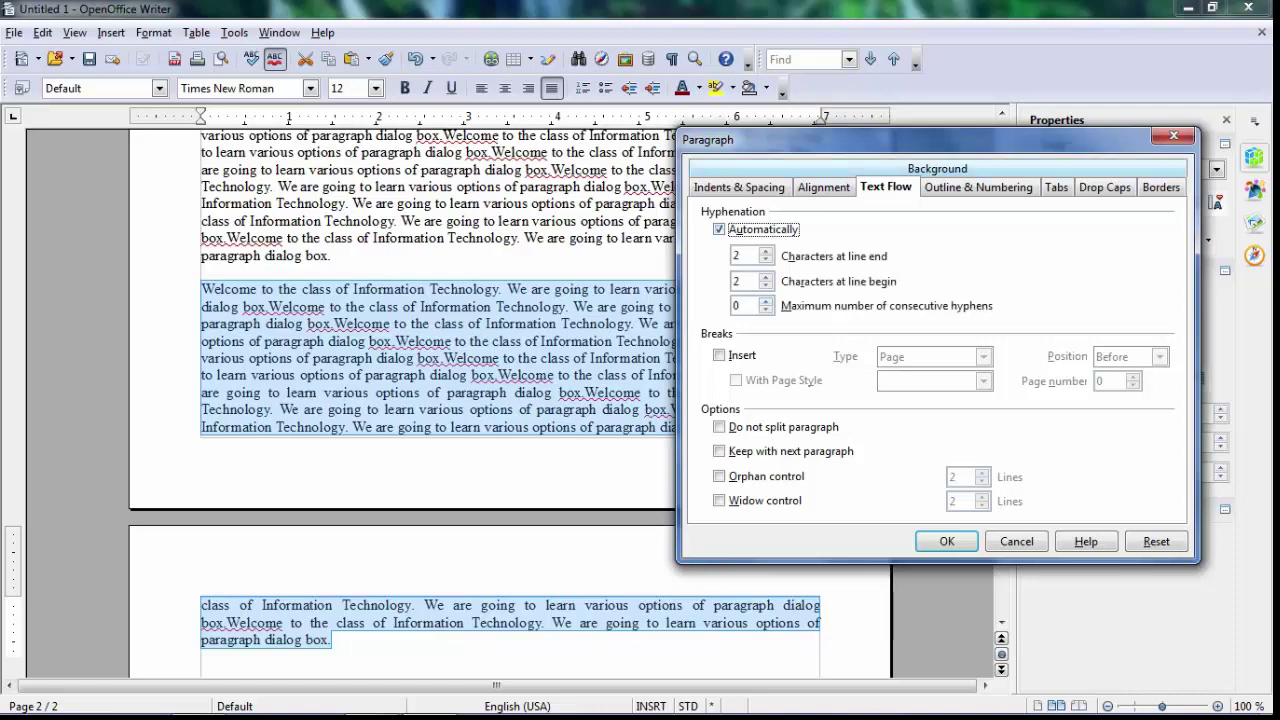
left_click_drag(760, 139, 942, 155)
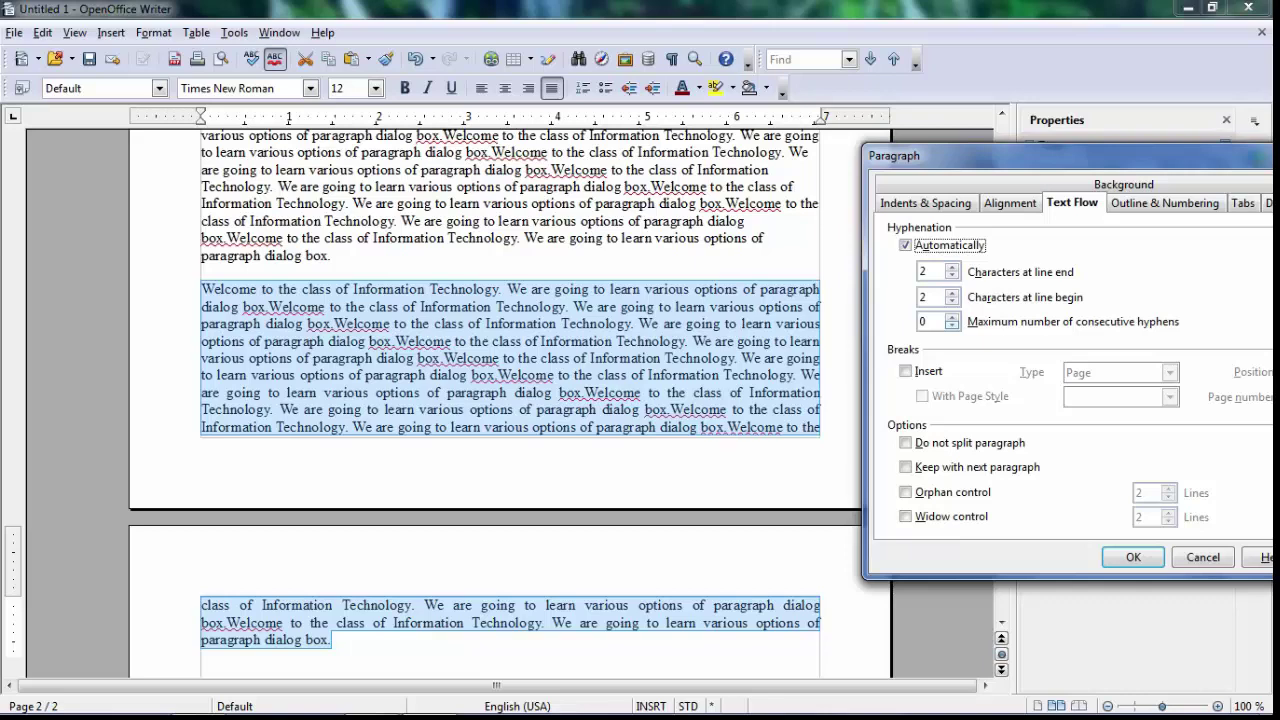
left_click_drag(1000, 155, 906, 90)
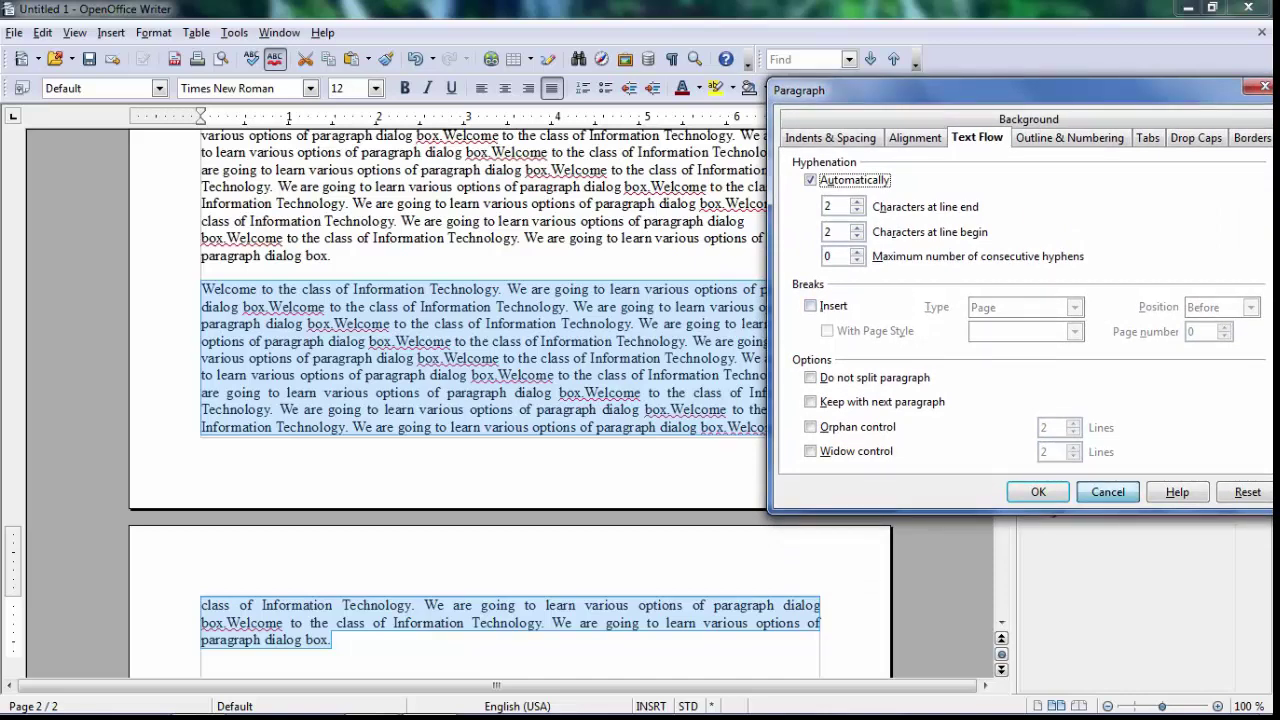
left_click(1107, 491)
Step: Examine the layout of both pages in the page preview and return to the editing view
scroll(505, 400, "up", 10)
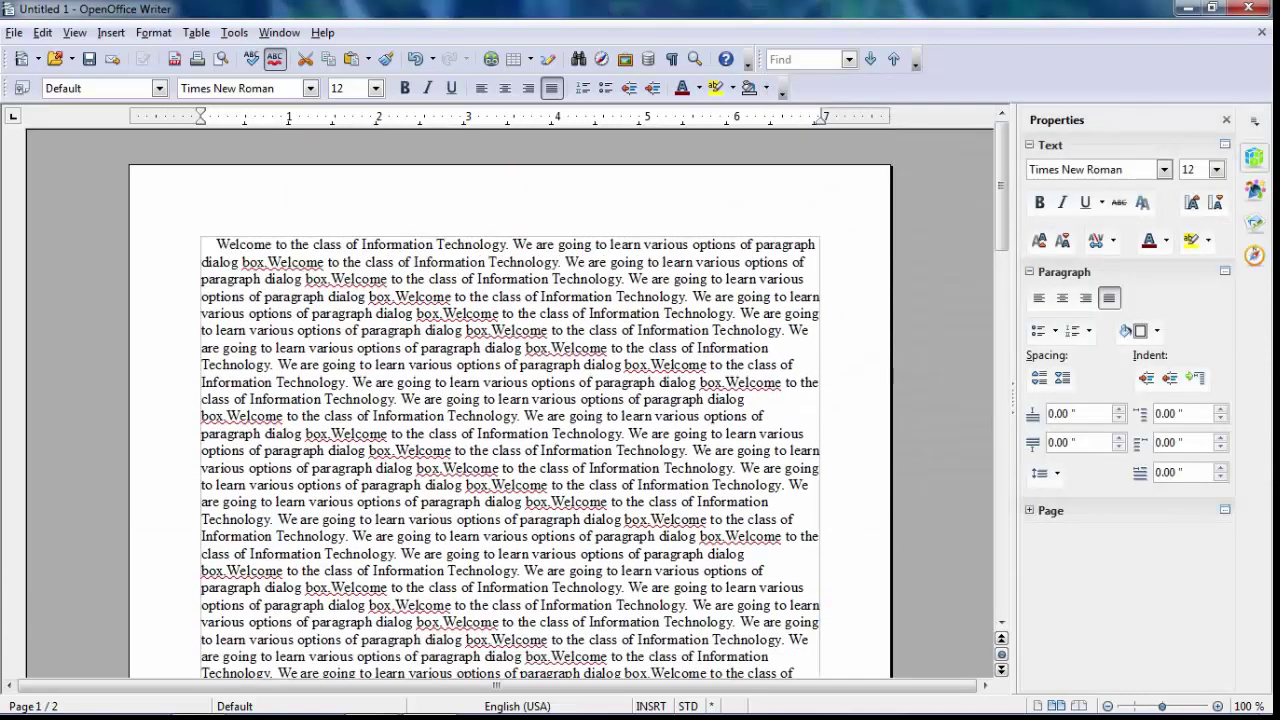
left_click_drag(1000, 185, 1000, 218)
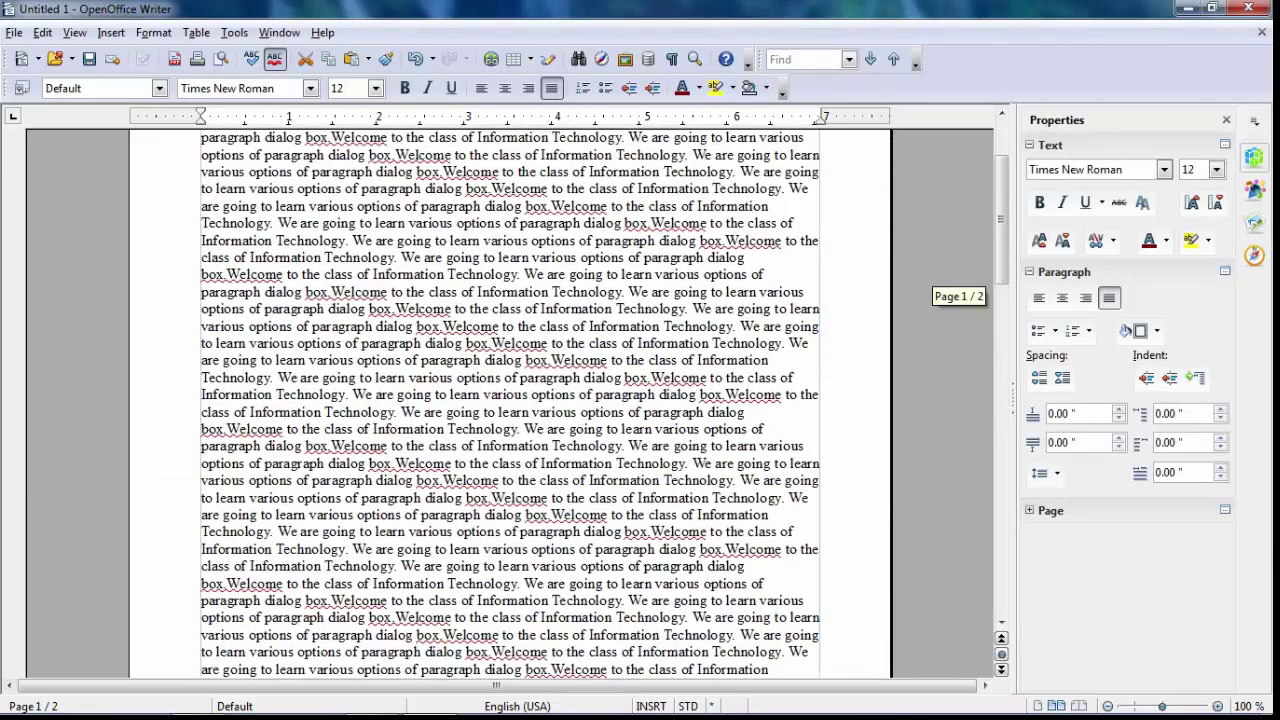
left_click(221, 59)
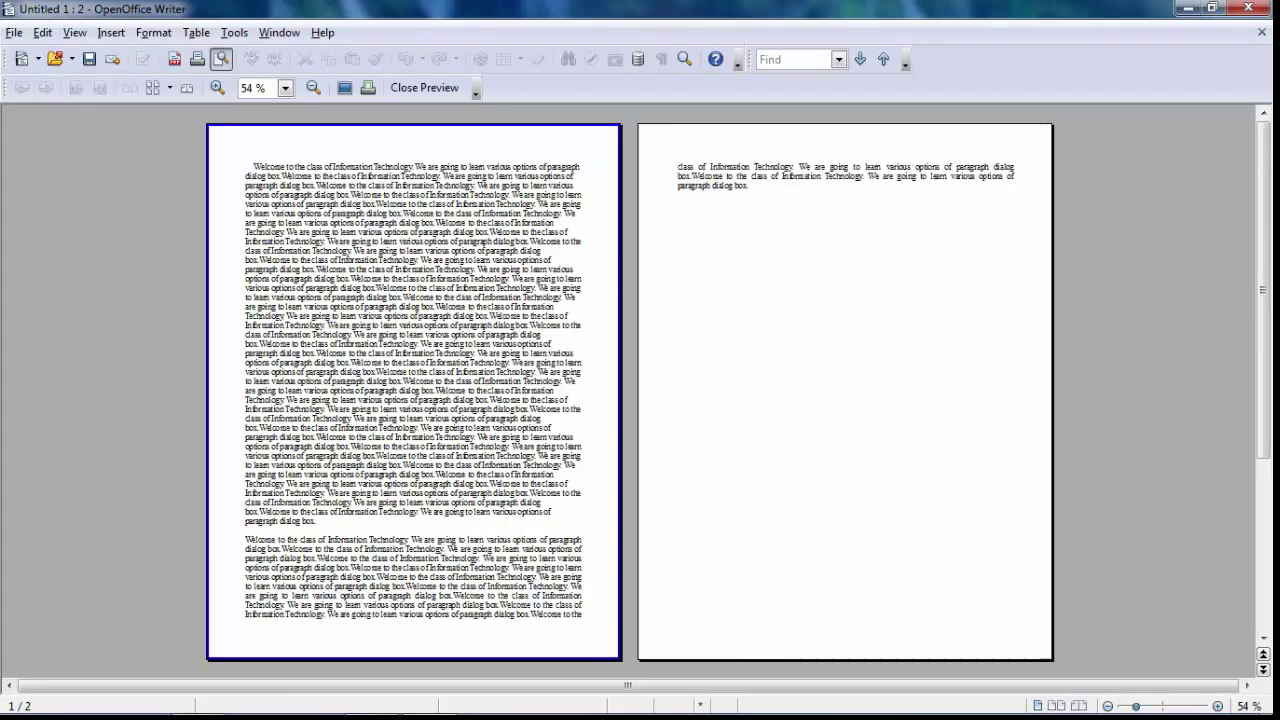
scroll(640, 392, "down", 1)
scroll(640, 392, "up", 1)
left_click(424, 87)
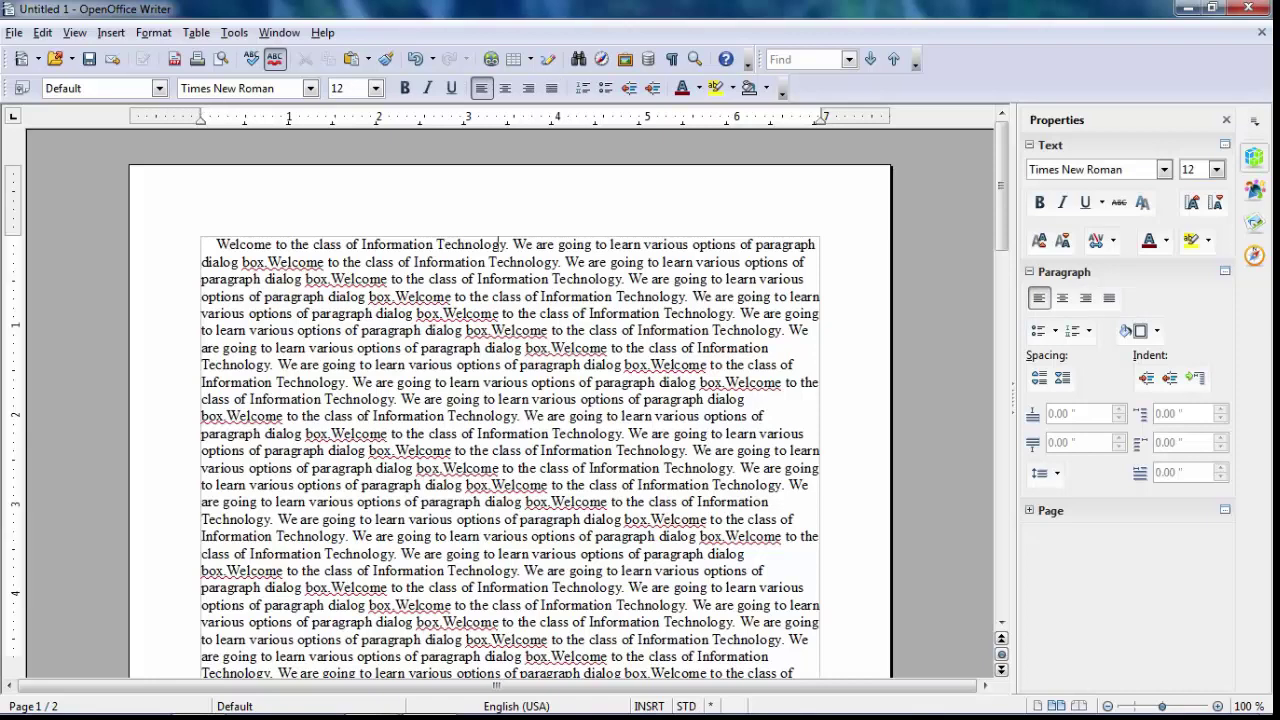
Step: Insert a page break before the first paragraph through its text flow settings
left_click(153, 33)
left_click(196, 106)
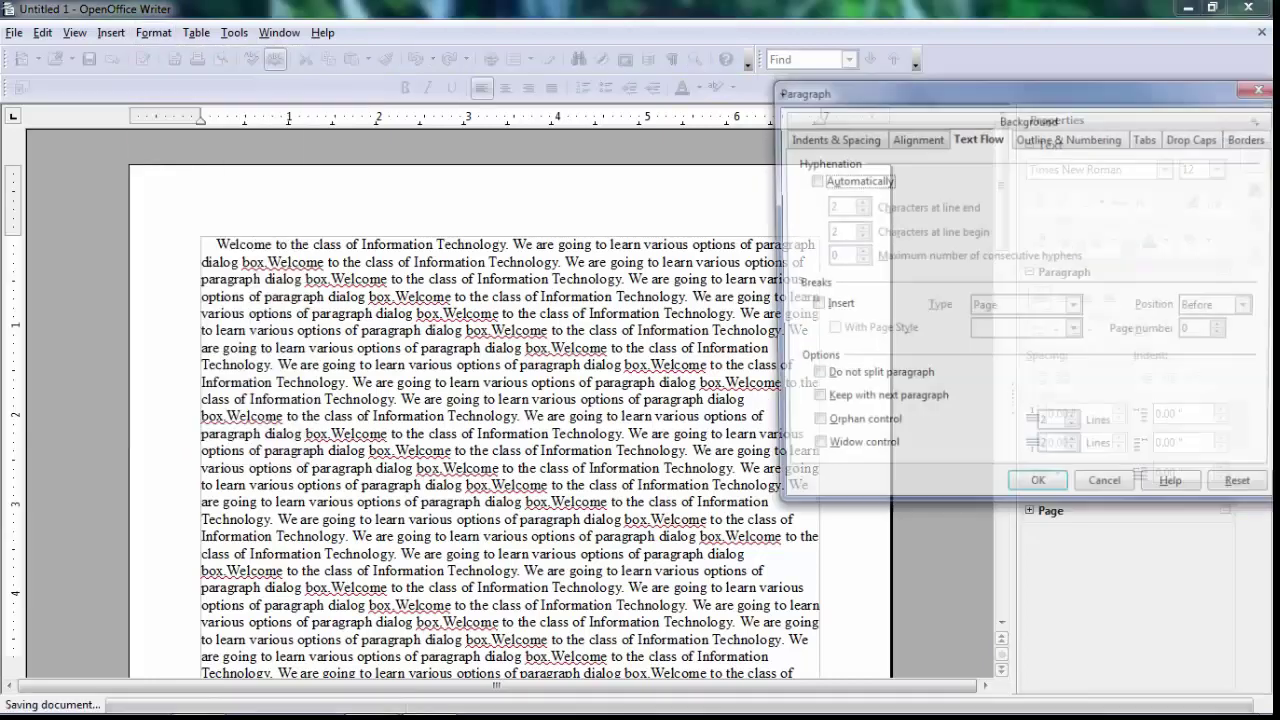
left_click(810, 306)
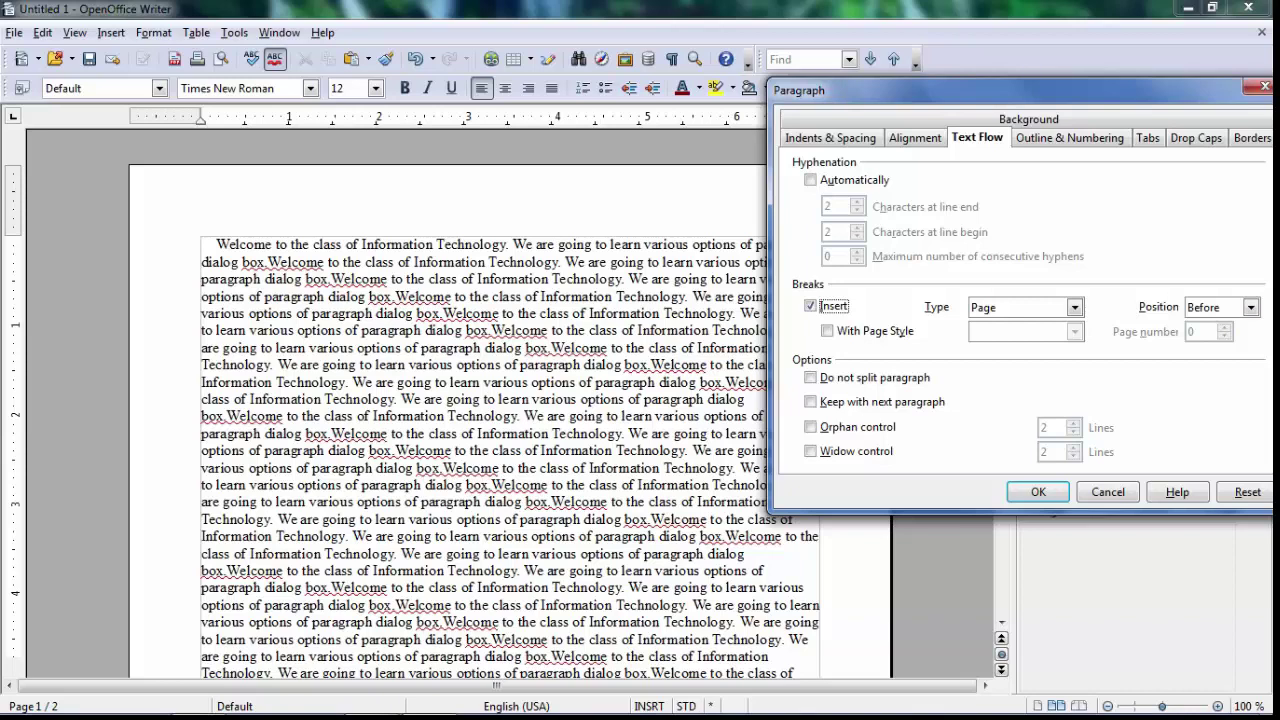
left_click(1038, 491)
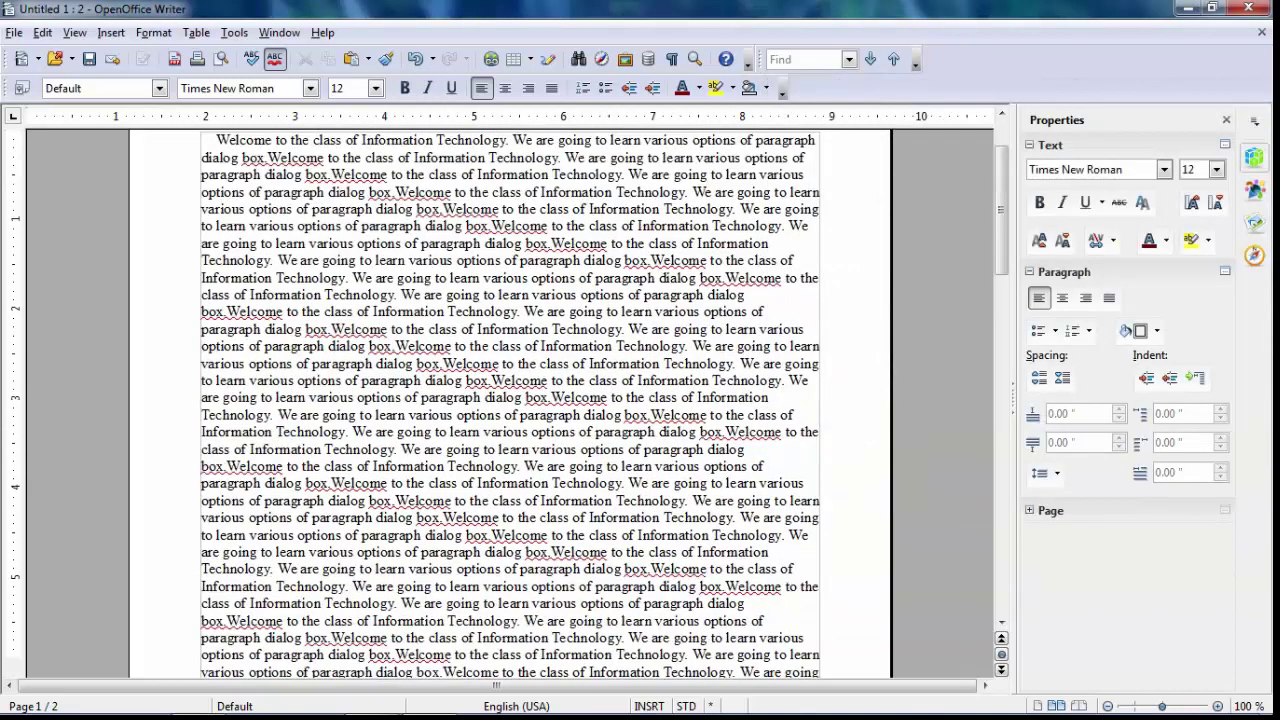
Step: Try to turn off the inserted break in the first paragraph's text flow settings, then cancel the change
left_click(153, 32)
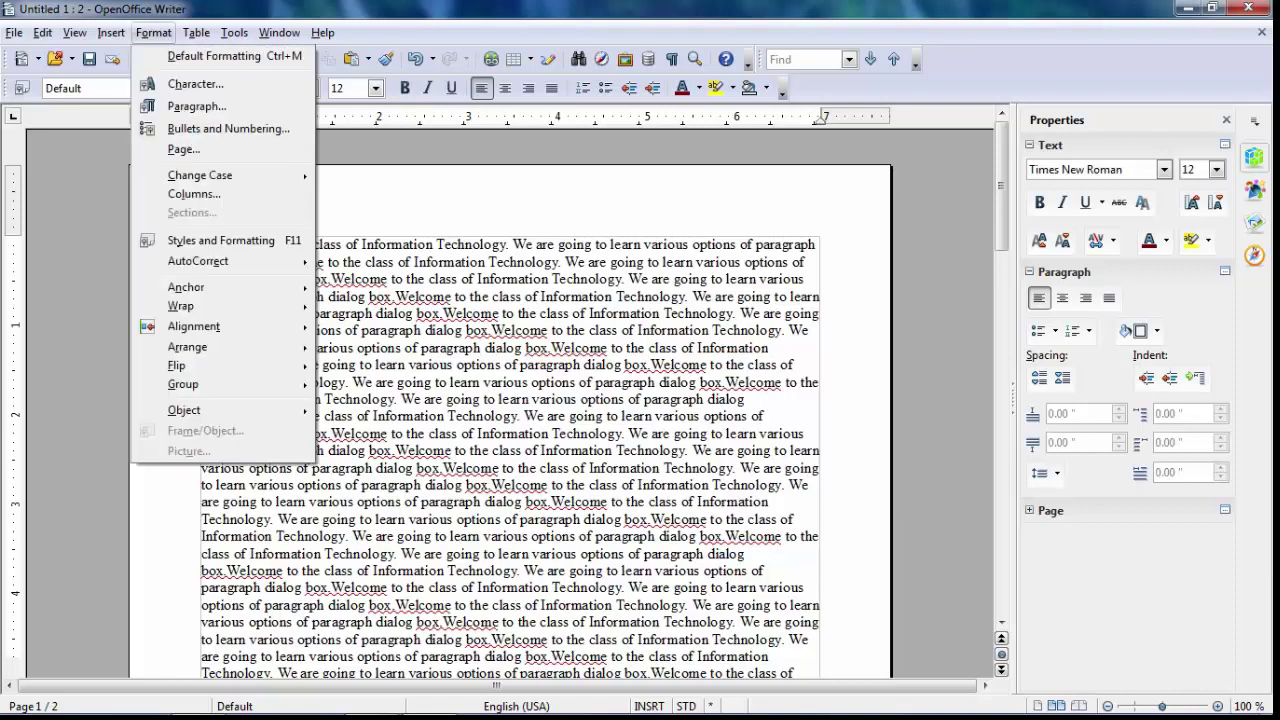
left_click(197, 106)
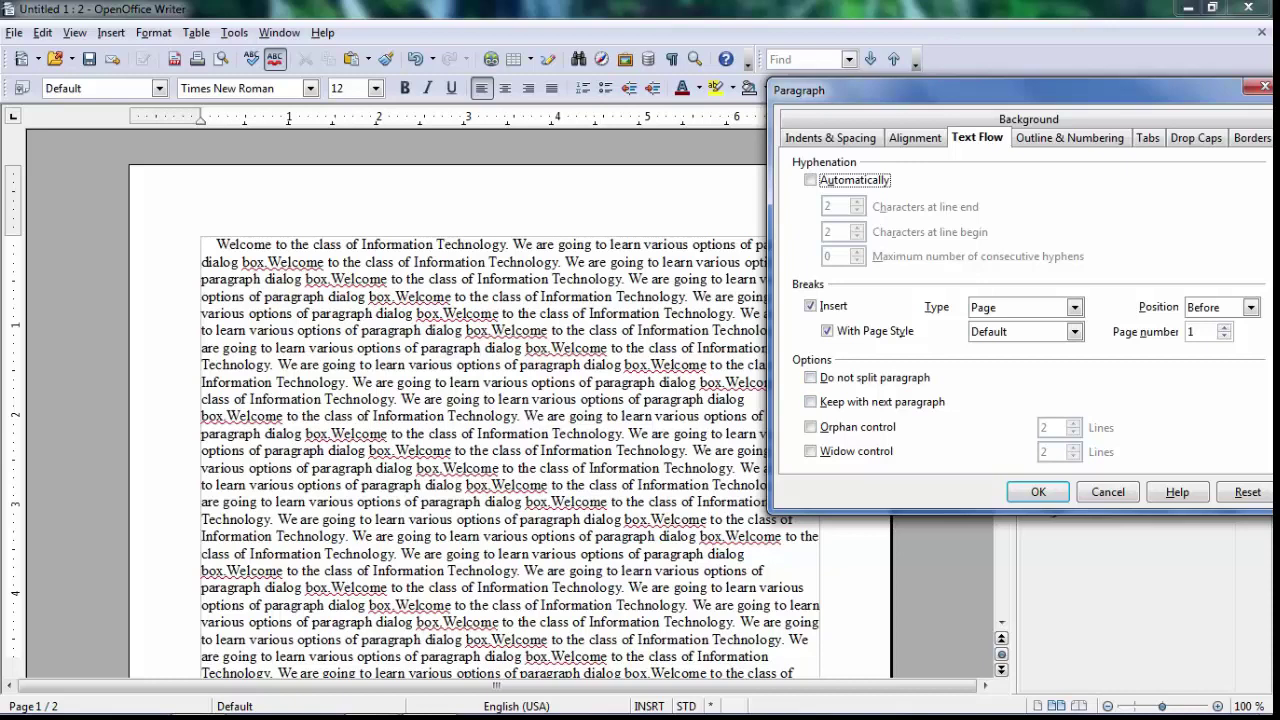
left_click(810, 306)
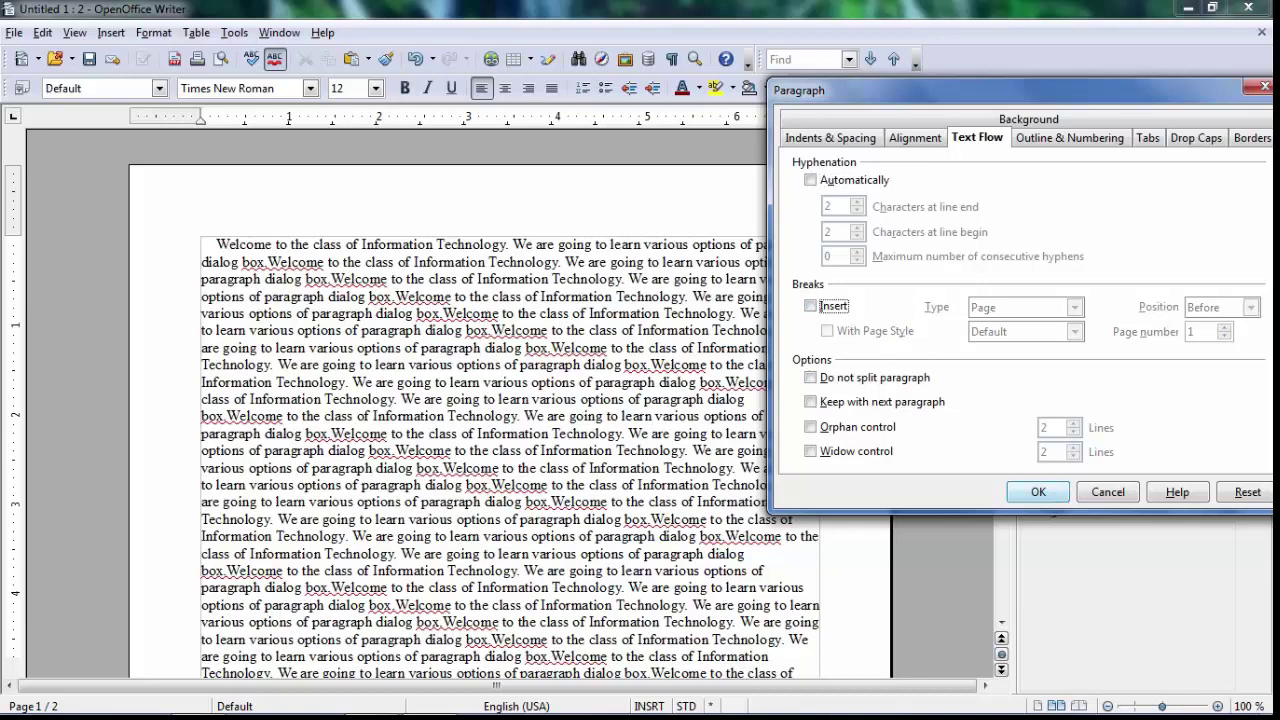
left_click(1108, 492)
Step: Enable Do not split paragraph for the second paragraph and check its placement across the page boundary
scroll(1106, 488, "down", 15)
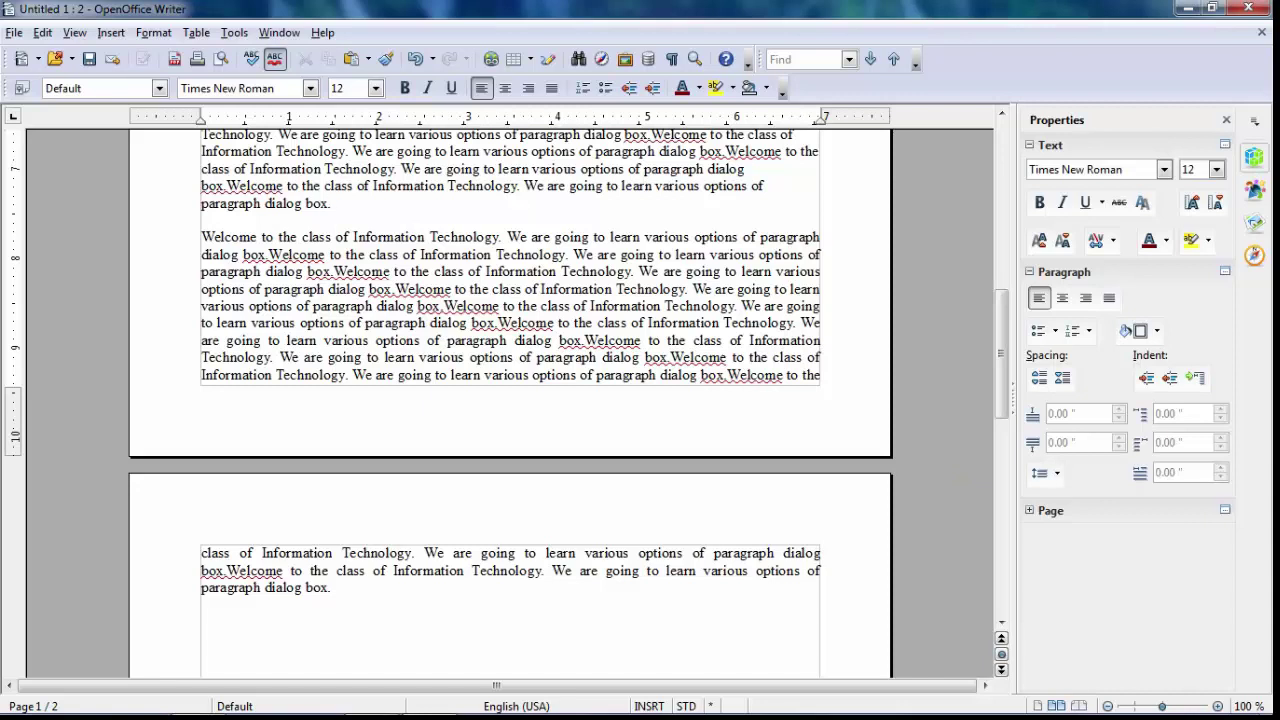
scroll(507, 362, "down", 1)
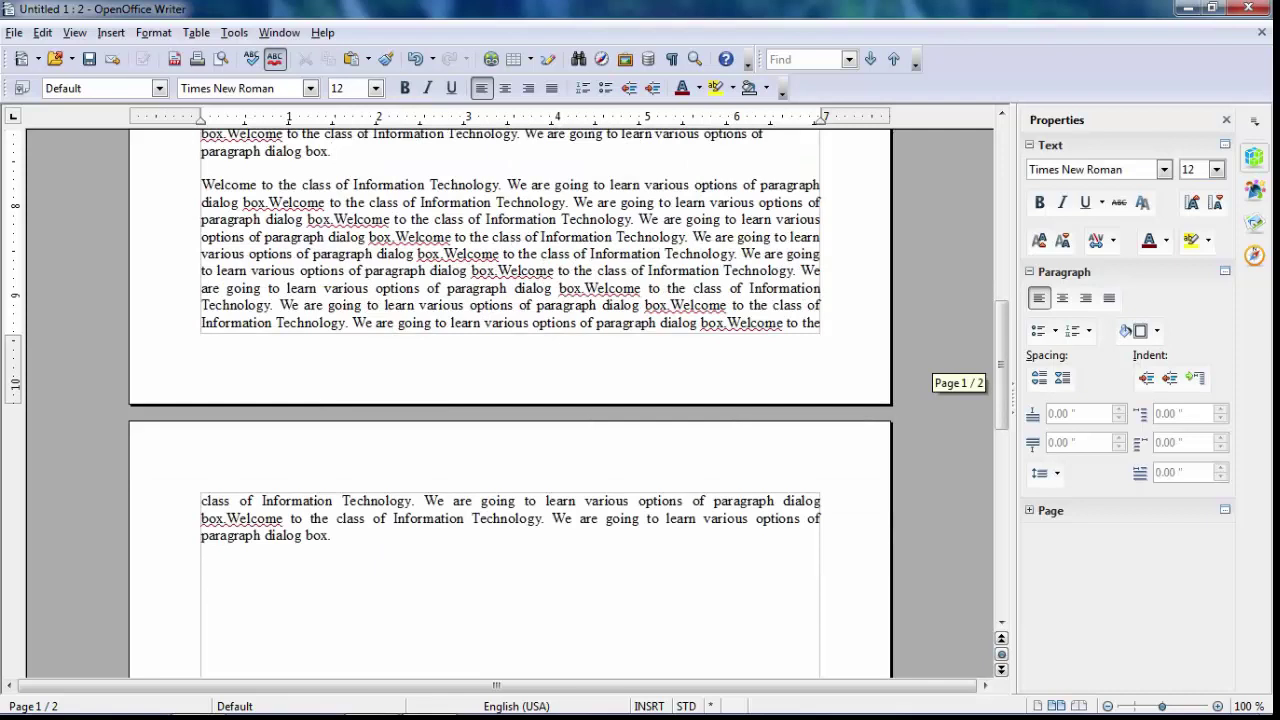
scroll(507, 400, "up", 2)
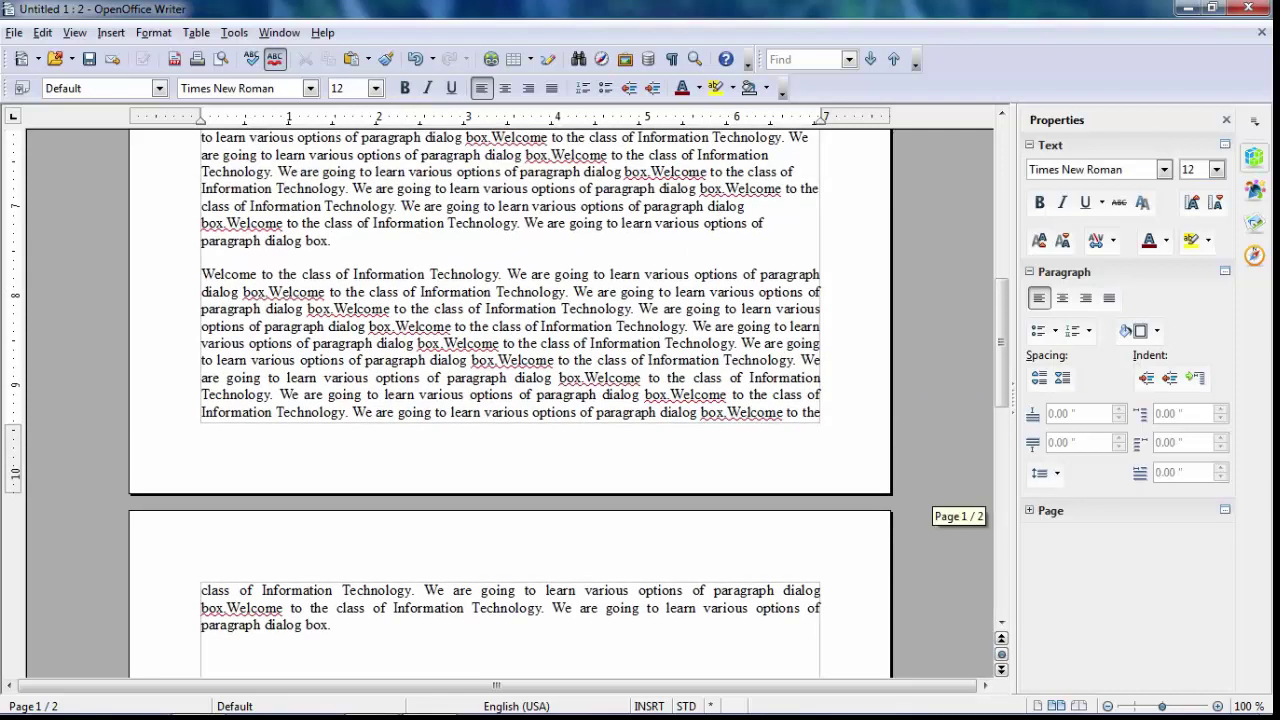
left_click(282, 291)
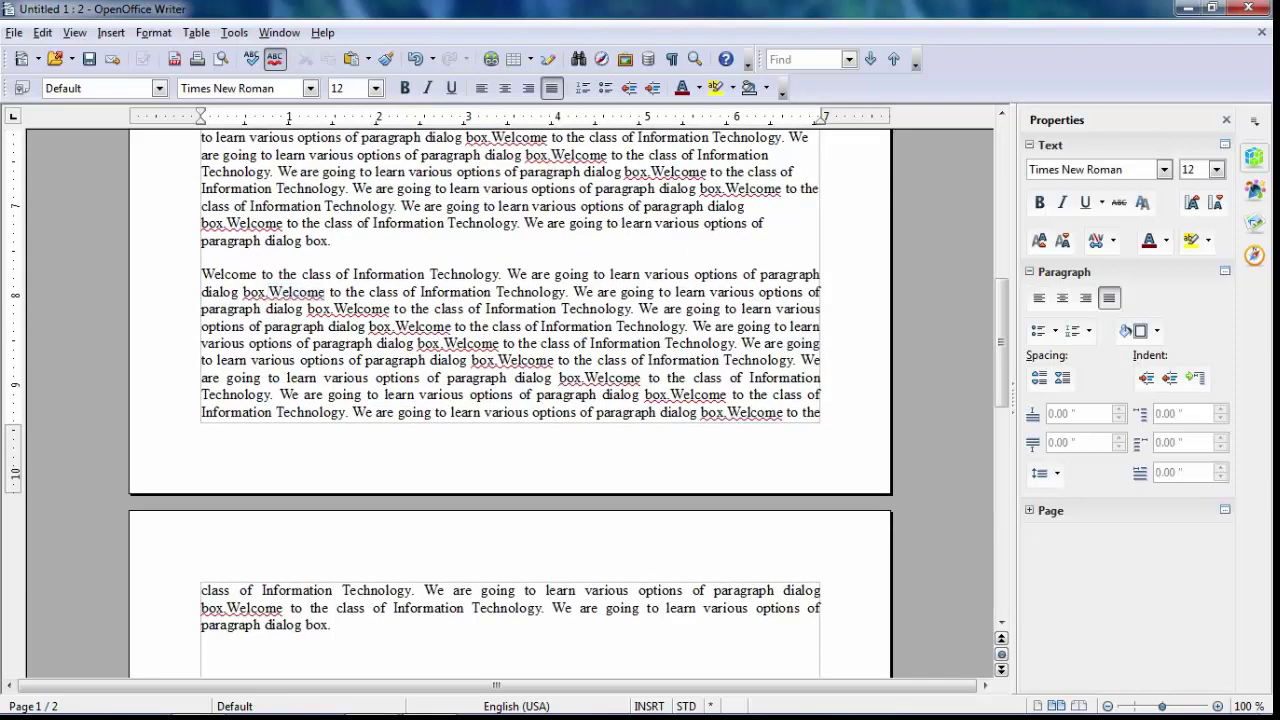
left_click(153, 32)
left_click(200, 104)
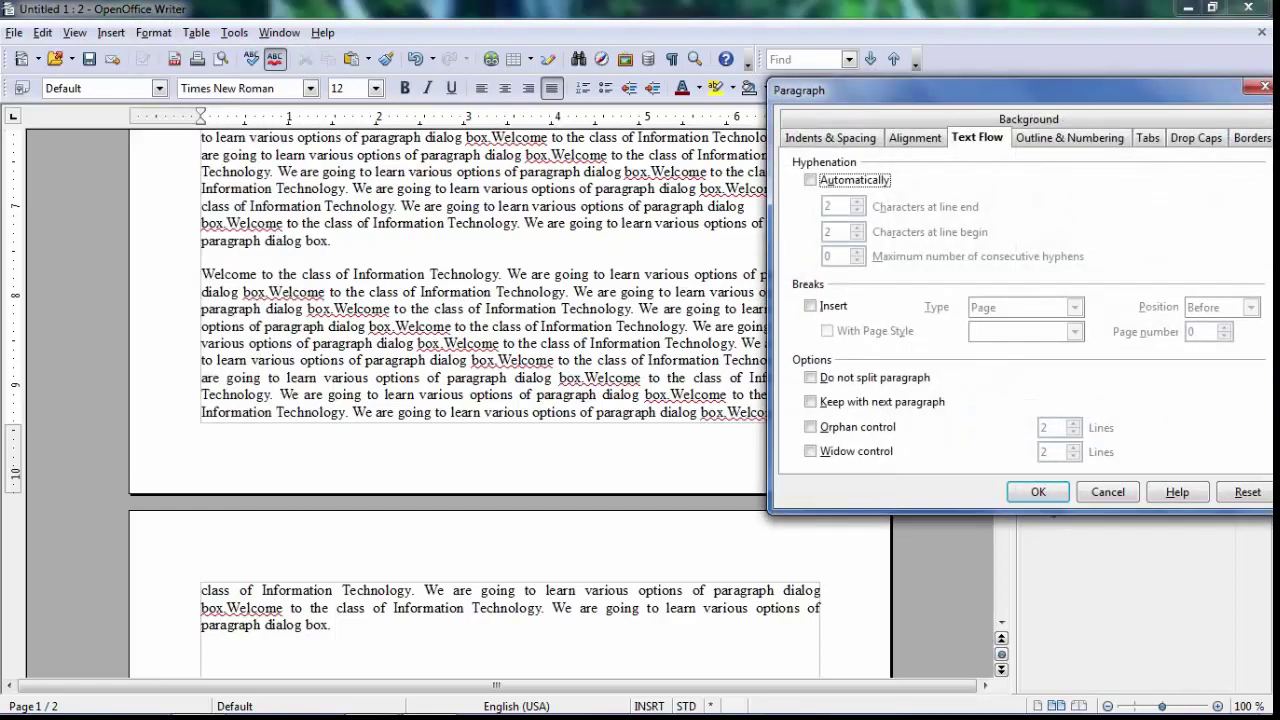
left_click(810, 377)
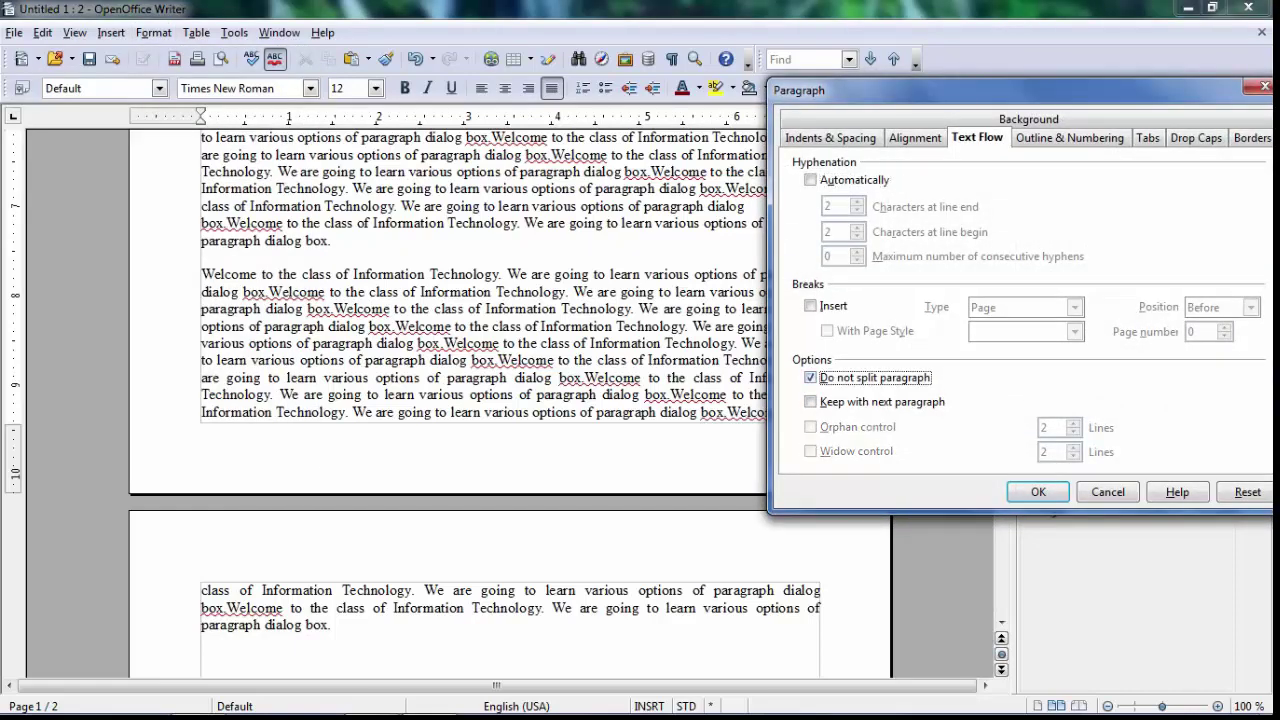
left_click(1038, 491)
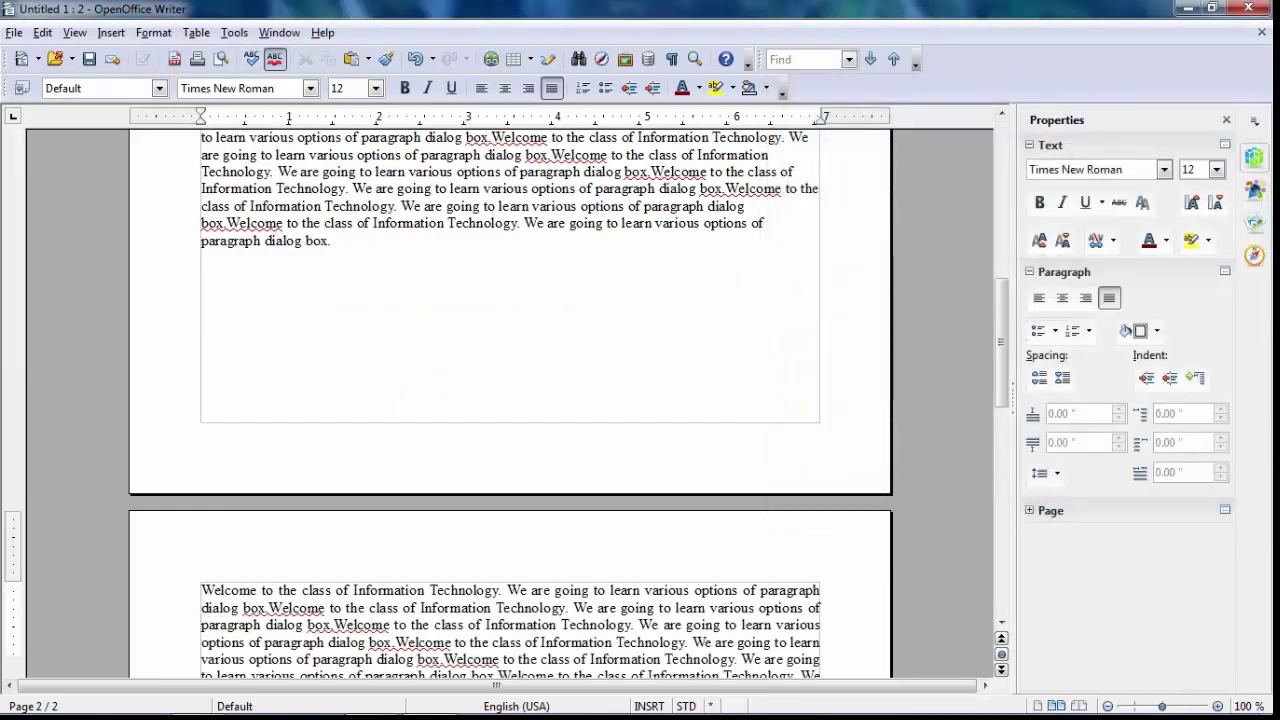
left_click_drag(1001, 342, 1001, 409)
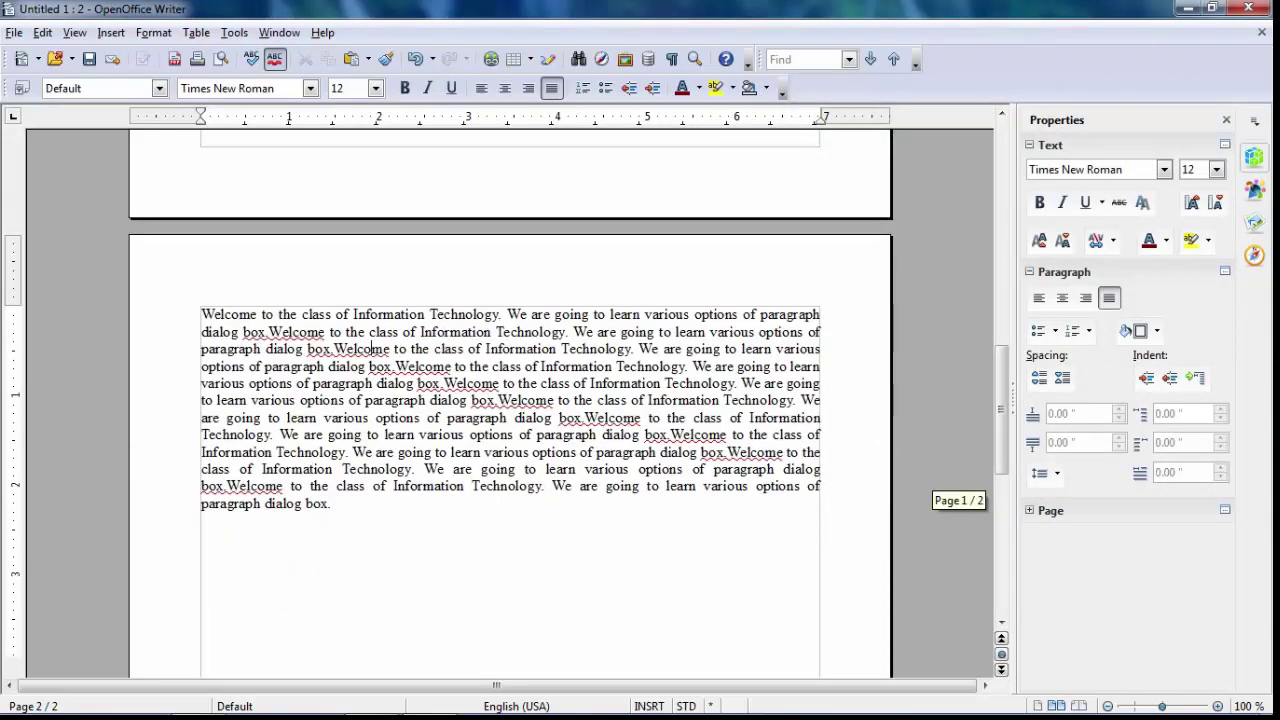
left_click_drag(1001, 409, 1001, 330)
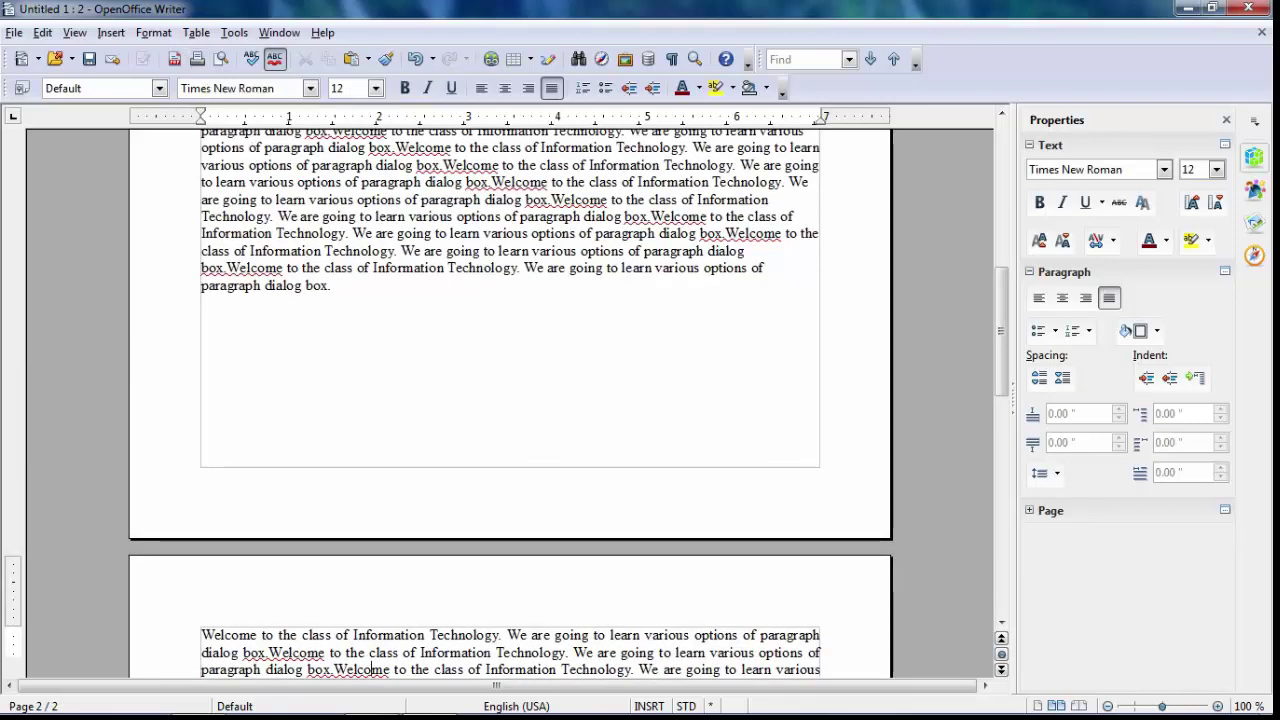
Step: Disable Do not split paragraph for the second paragraph and view both pages again
left_click(153, 32)
left_click(197, 106)
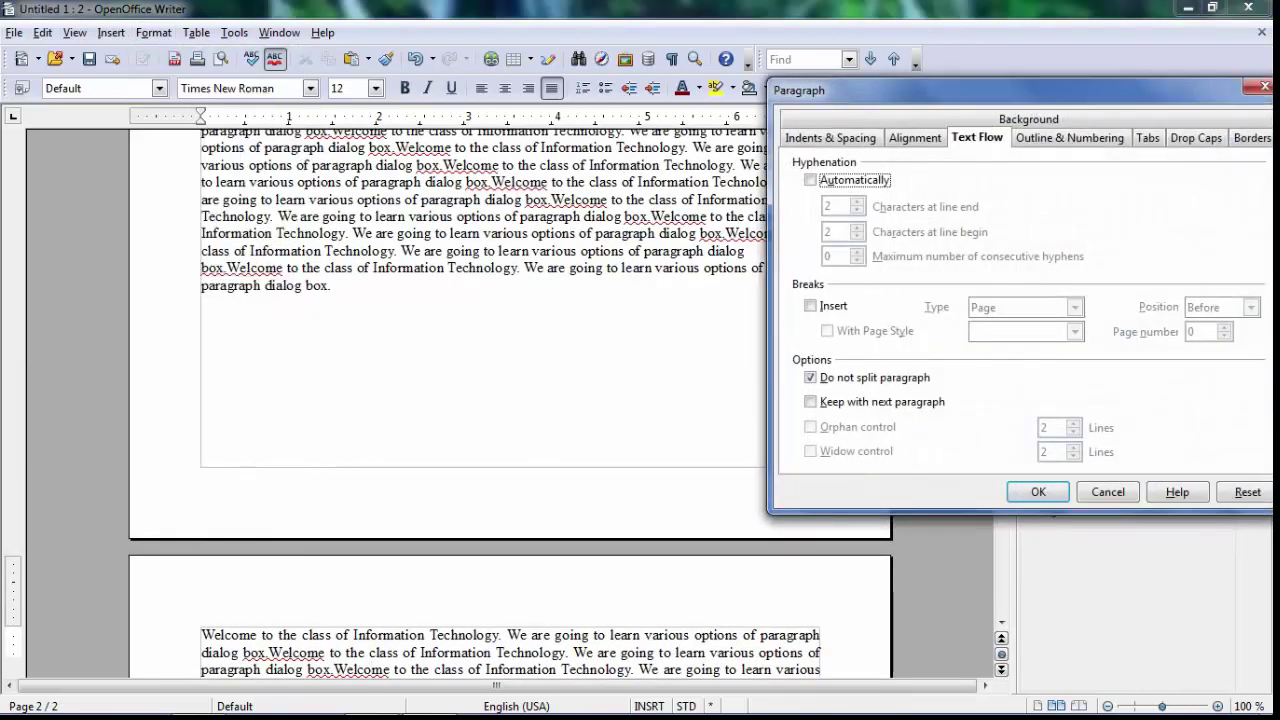
key("Tab")
key("Tab")
key("space")
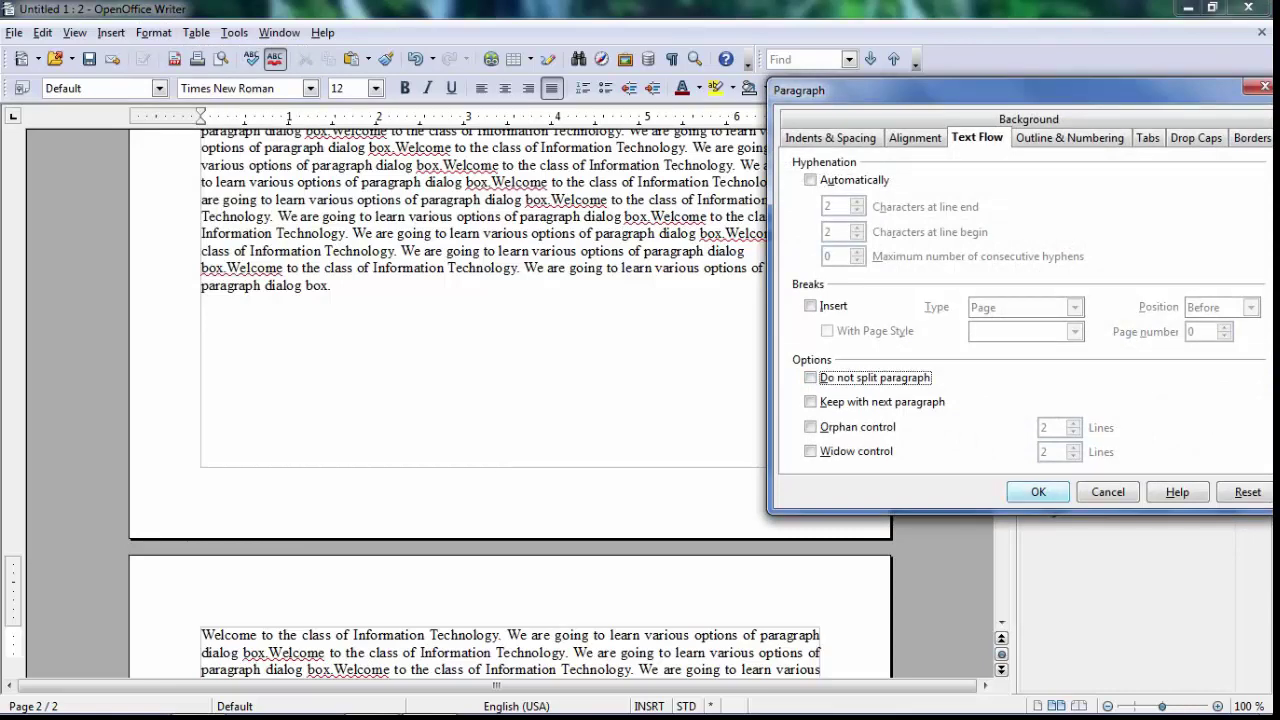
key("Return")
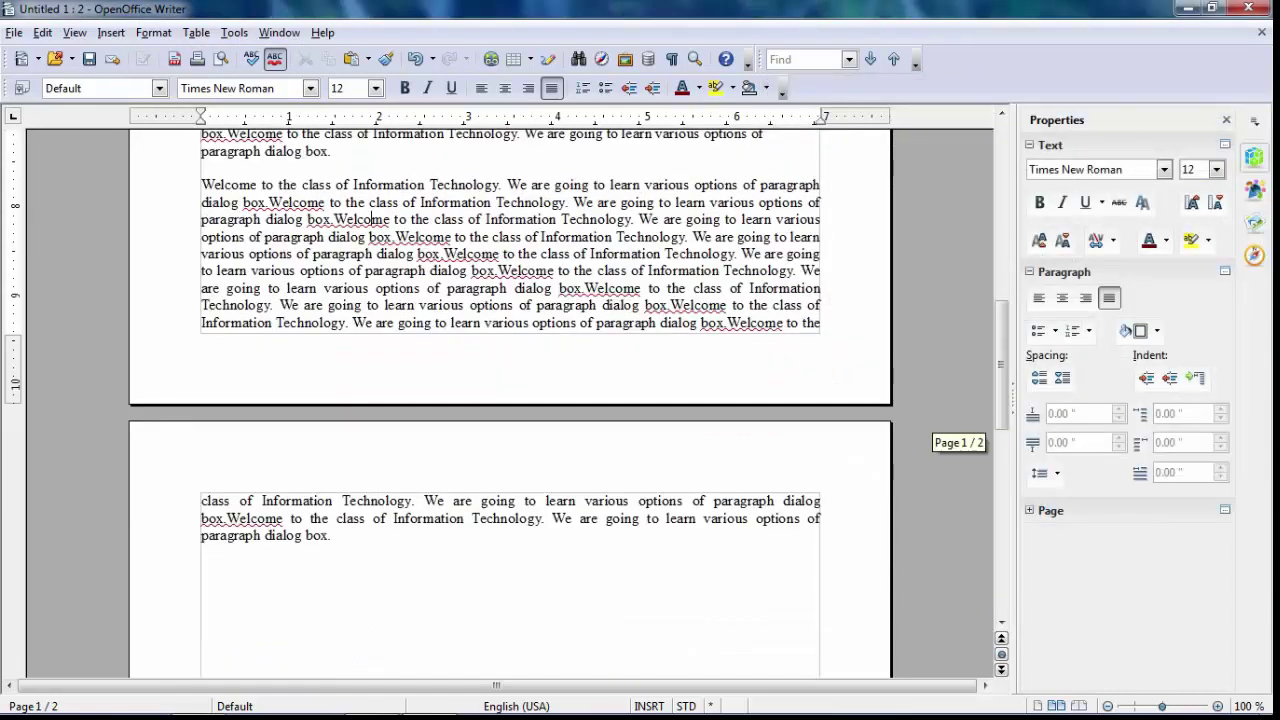
scroll(372, 264, "up", 1)
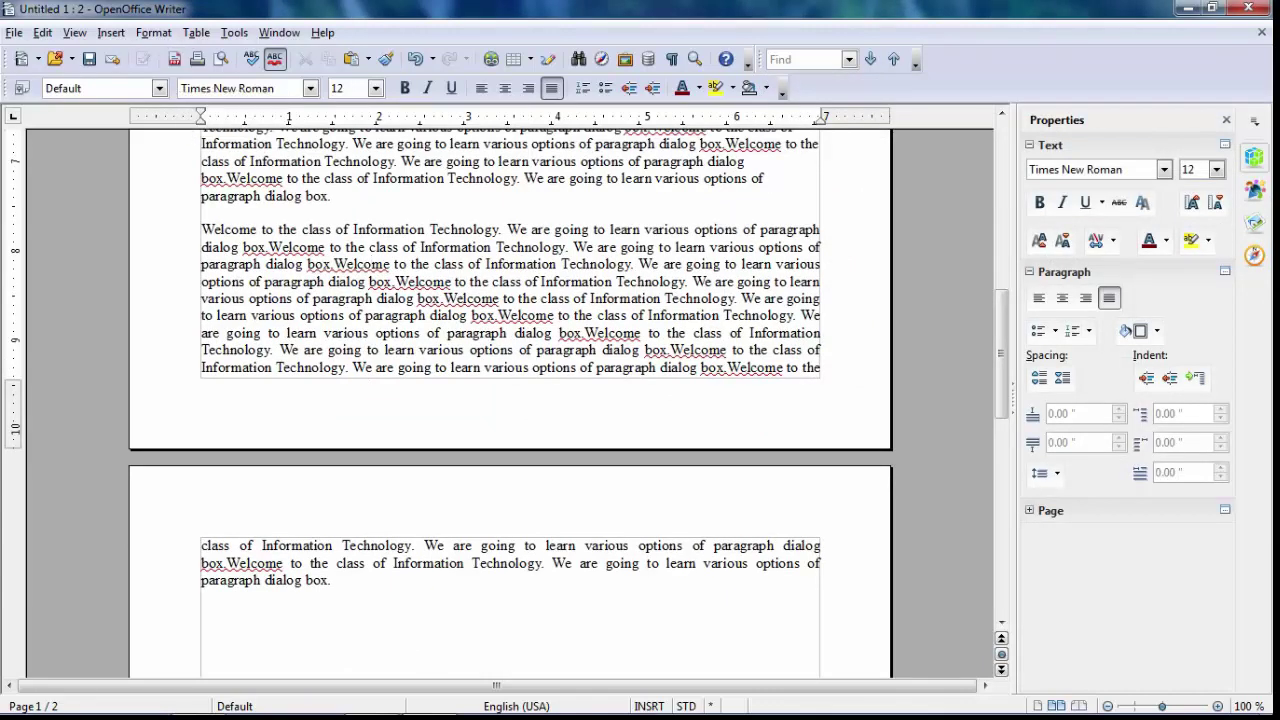
Step: Enable Keep with next paragraph for the second paragraph and check its placement across the two pages
left_click(153, 32)
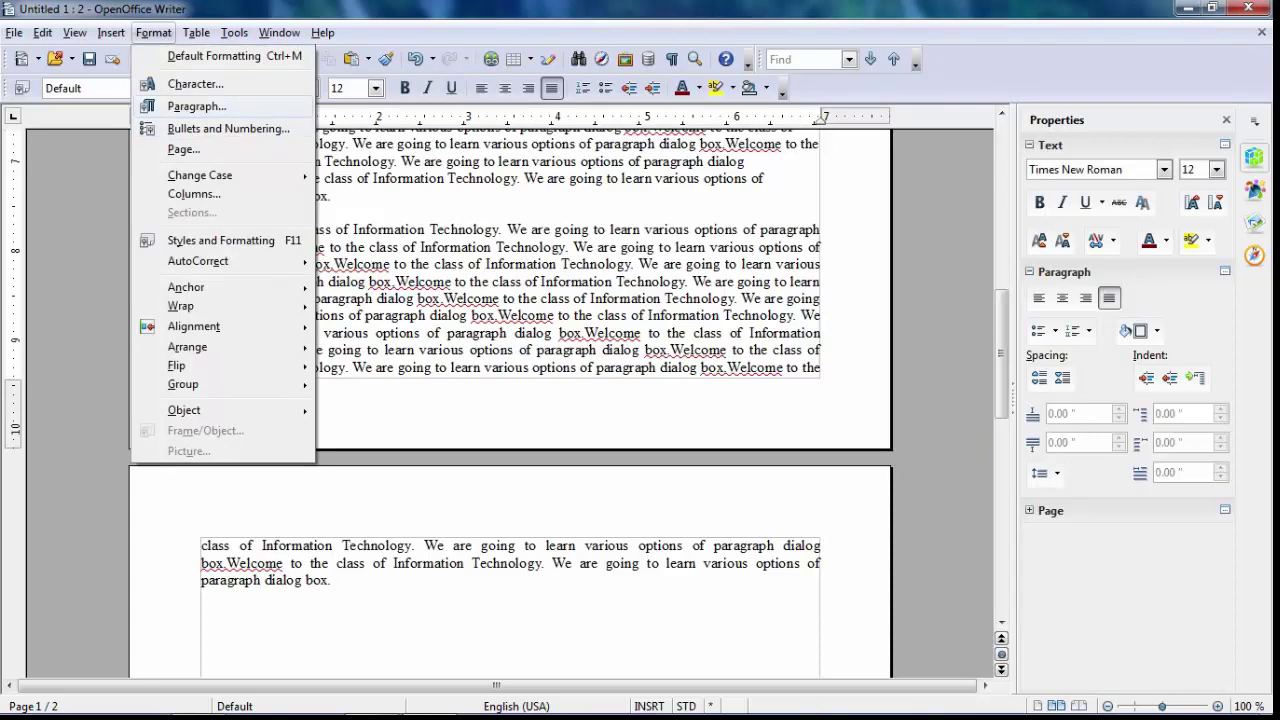
left_click(170, 106)
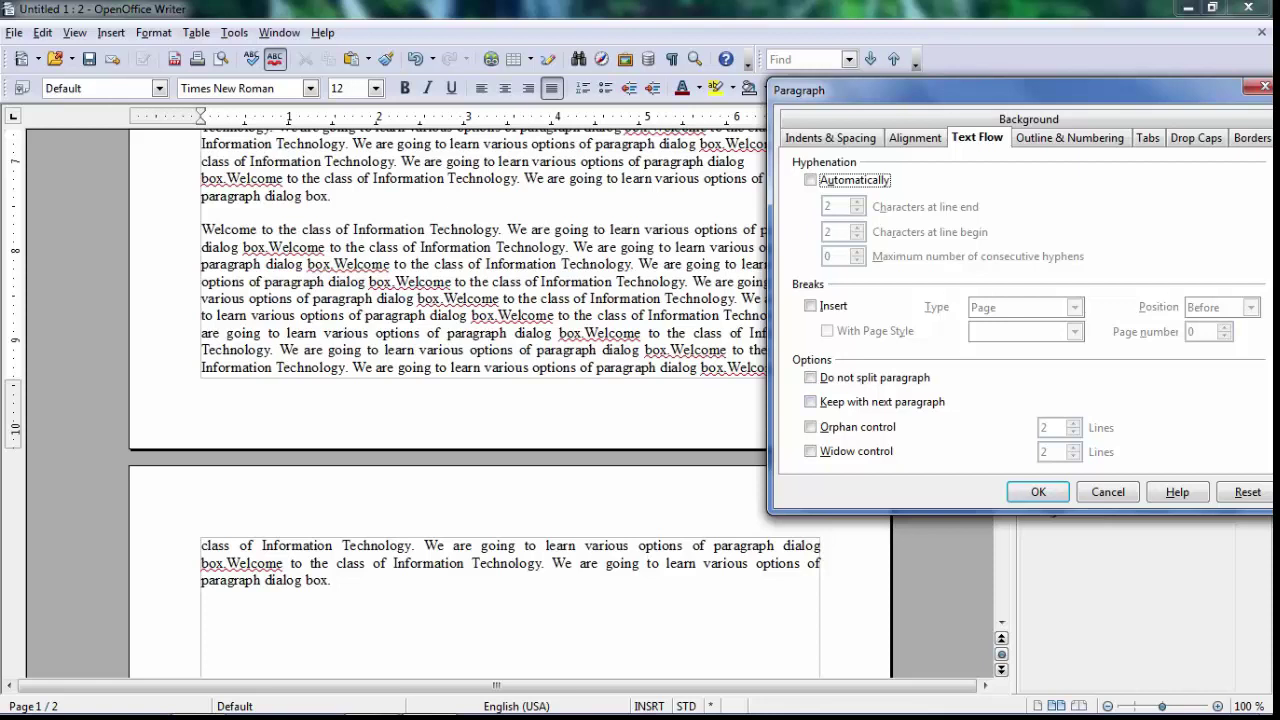
left_click(830, 401)
left_click(1038, 491)
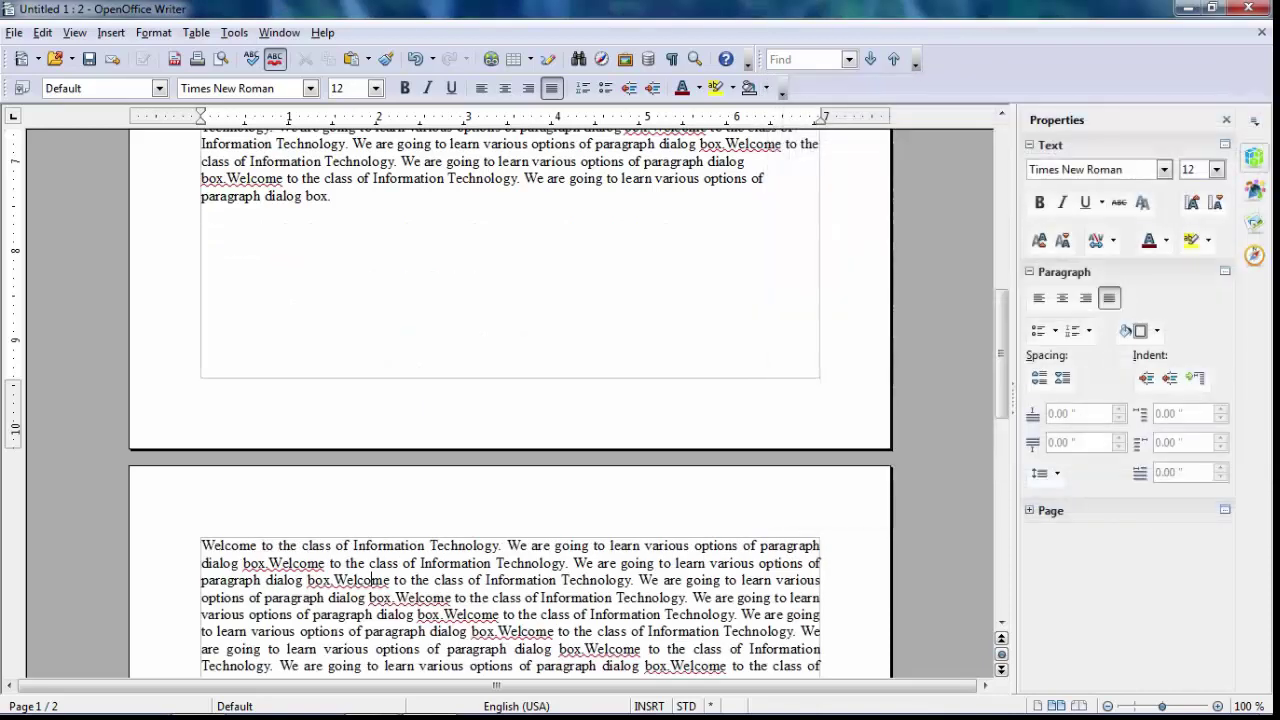
mouse_move(1001, 365)
left_mouse_down()
mouse_move(1001, 417)
mouse_move(1001, 385)
left_mouse_up()
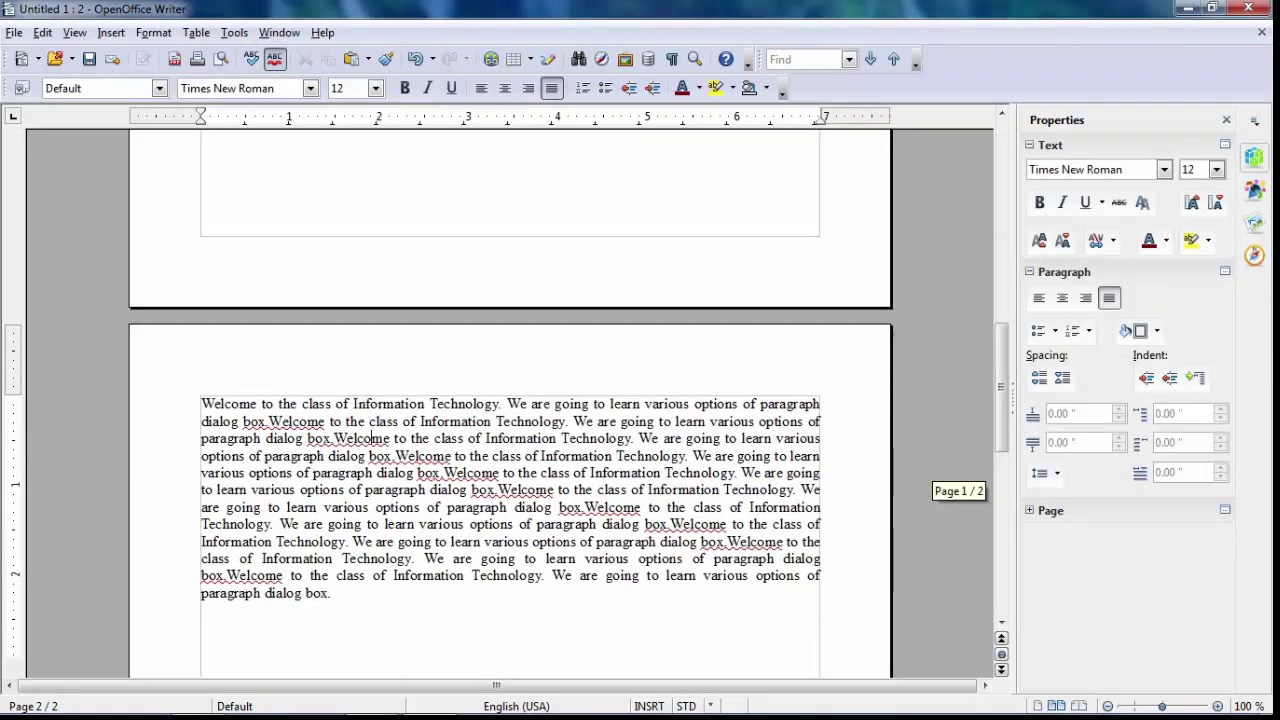
scroll(510, 400, "up", 5)
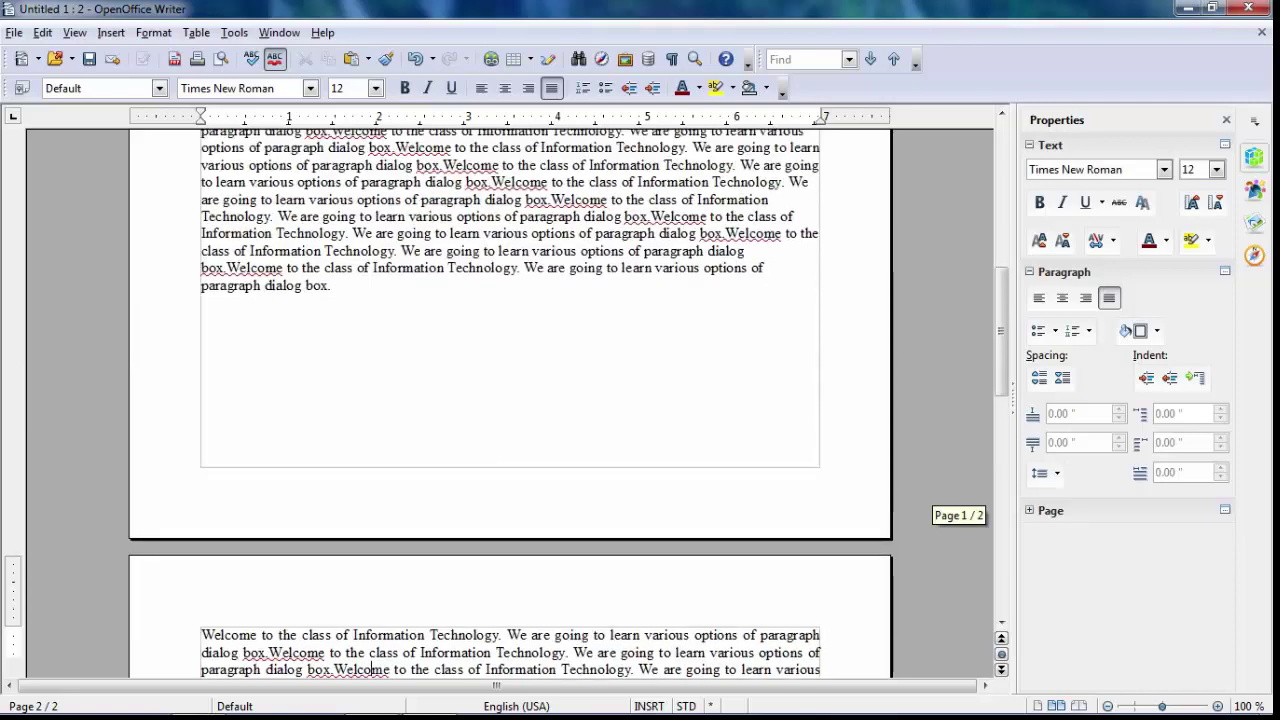
scroll(510, 400, "down", 4)
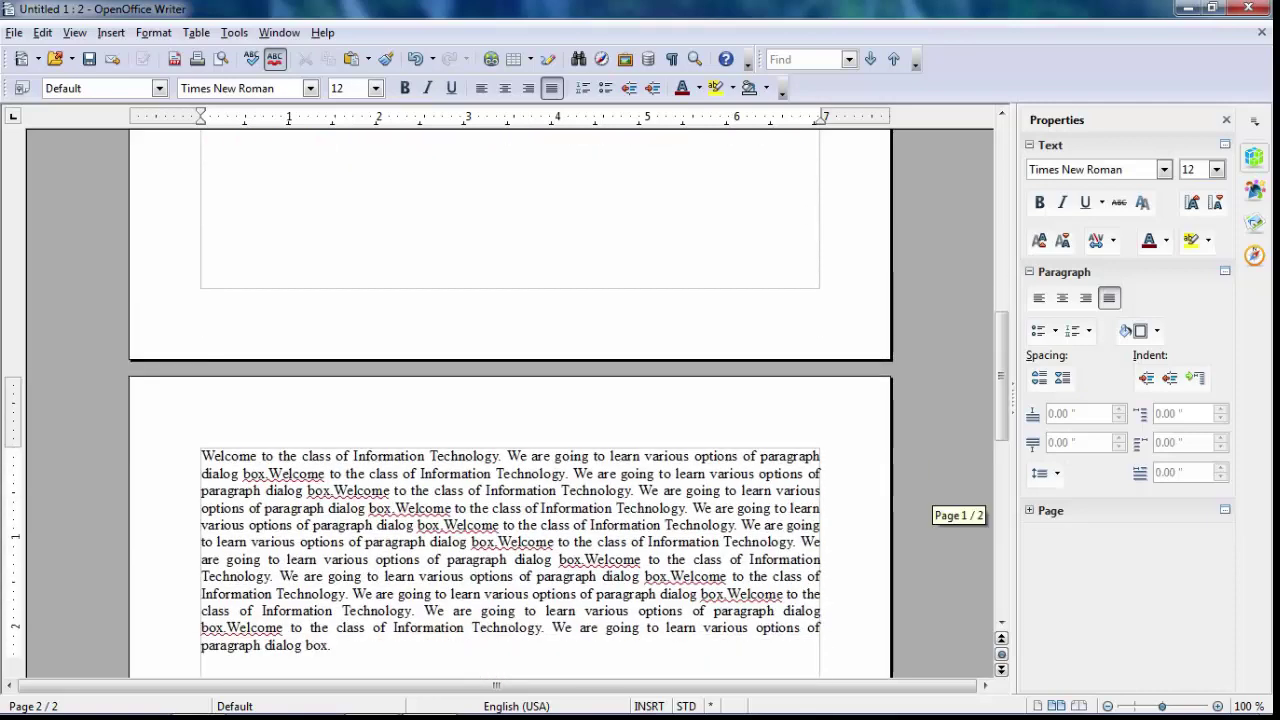
scroll(373, 490, "up", 4)
Step: Disable Keep with next paragraph for the second paragraph and check how it flows across the page boundary
left_click(153, 32)
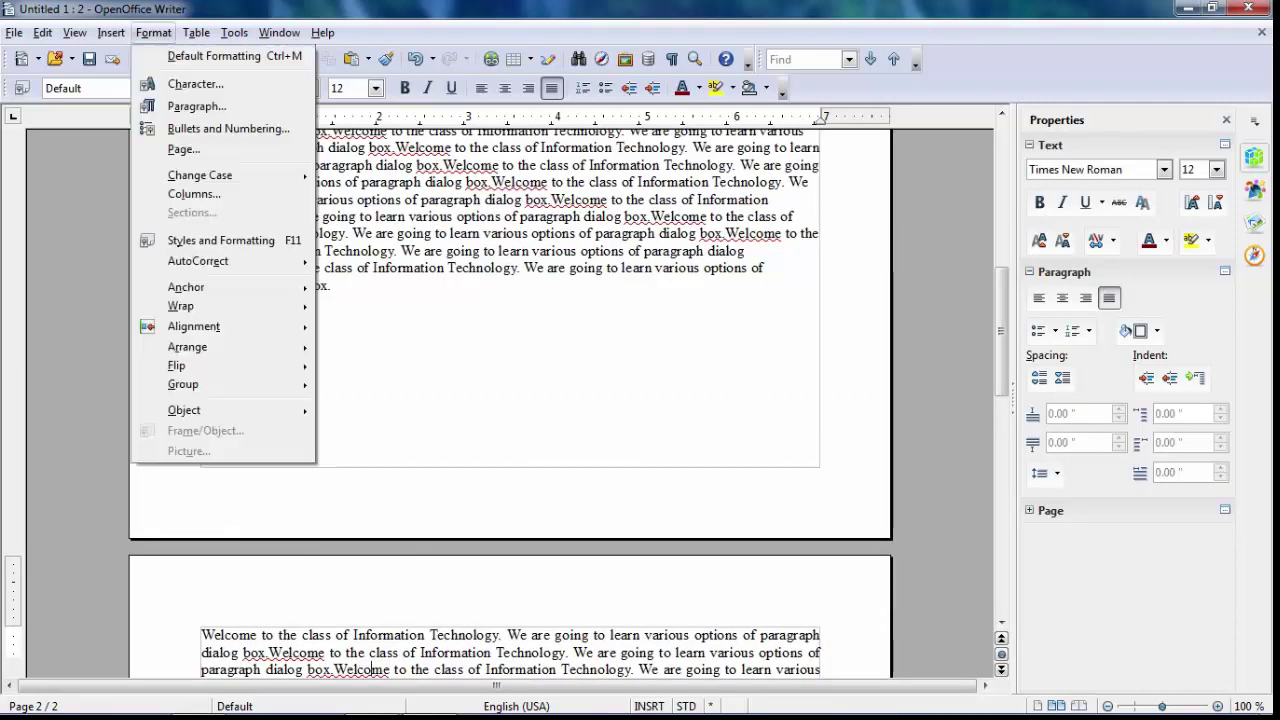
left_click(197, 106)
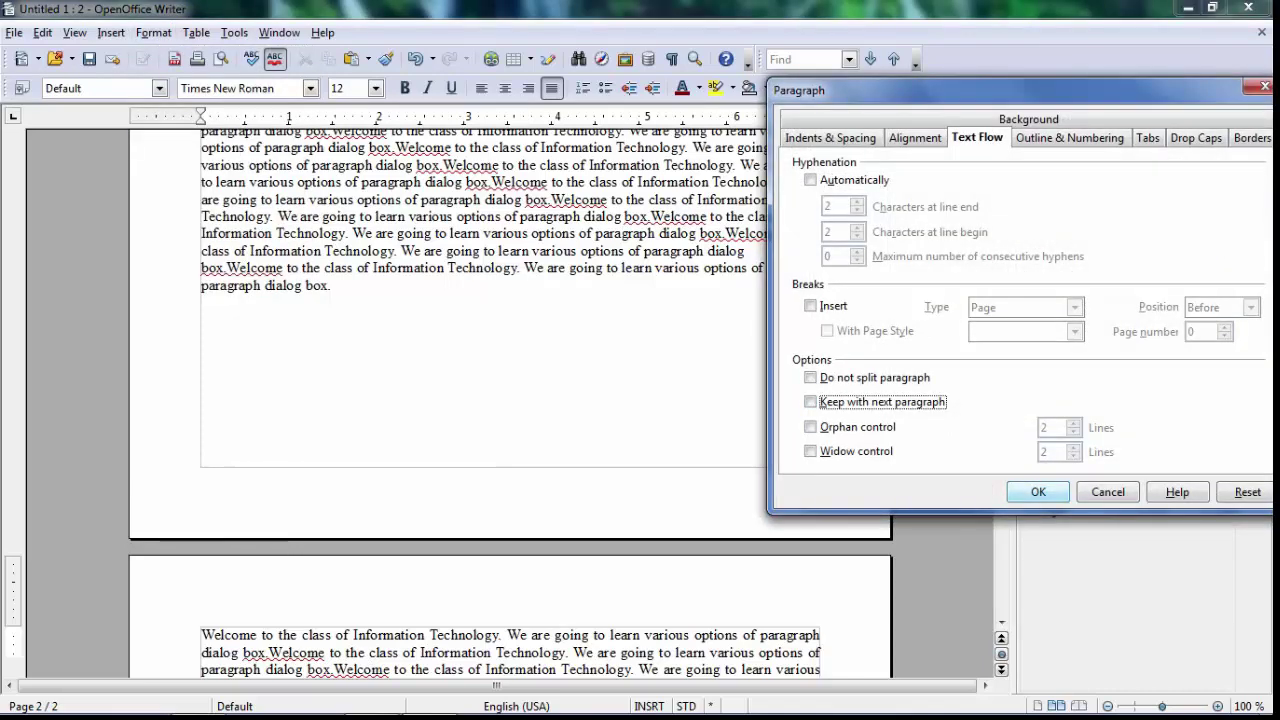
left_click(1038, 492)
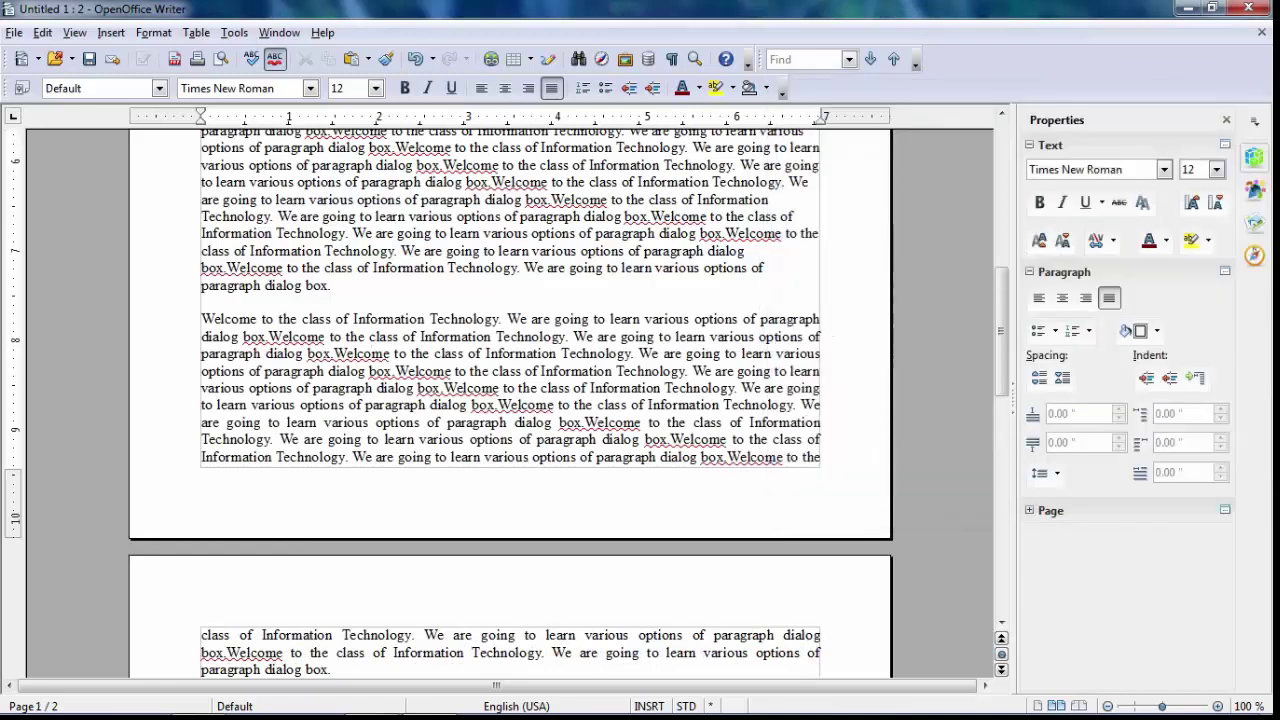
scroll(510, 400, "down", 3)
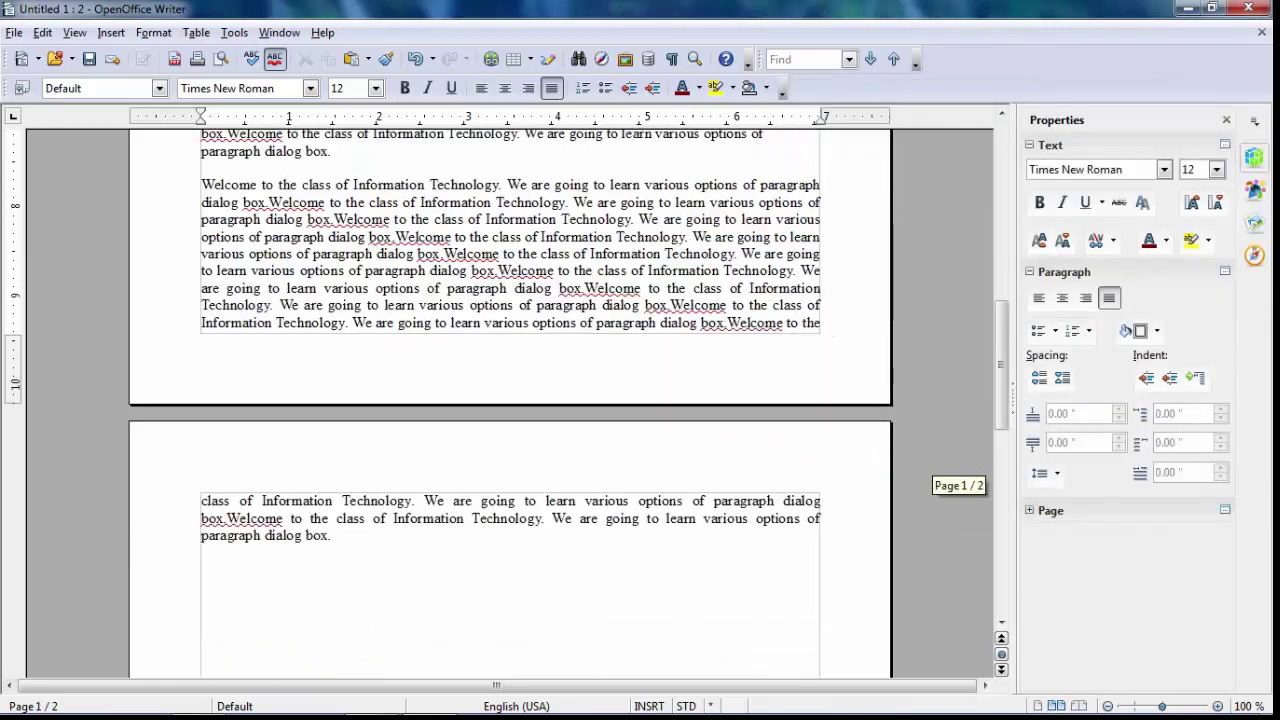
scroll(510, 400, "up", 2)
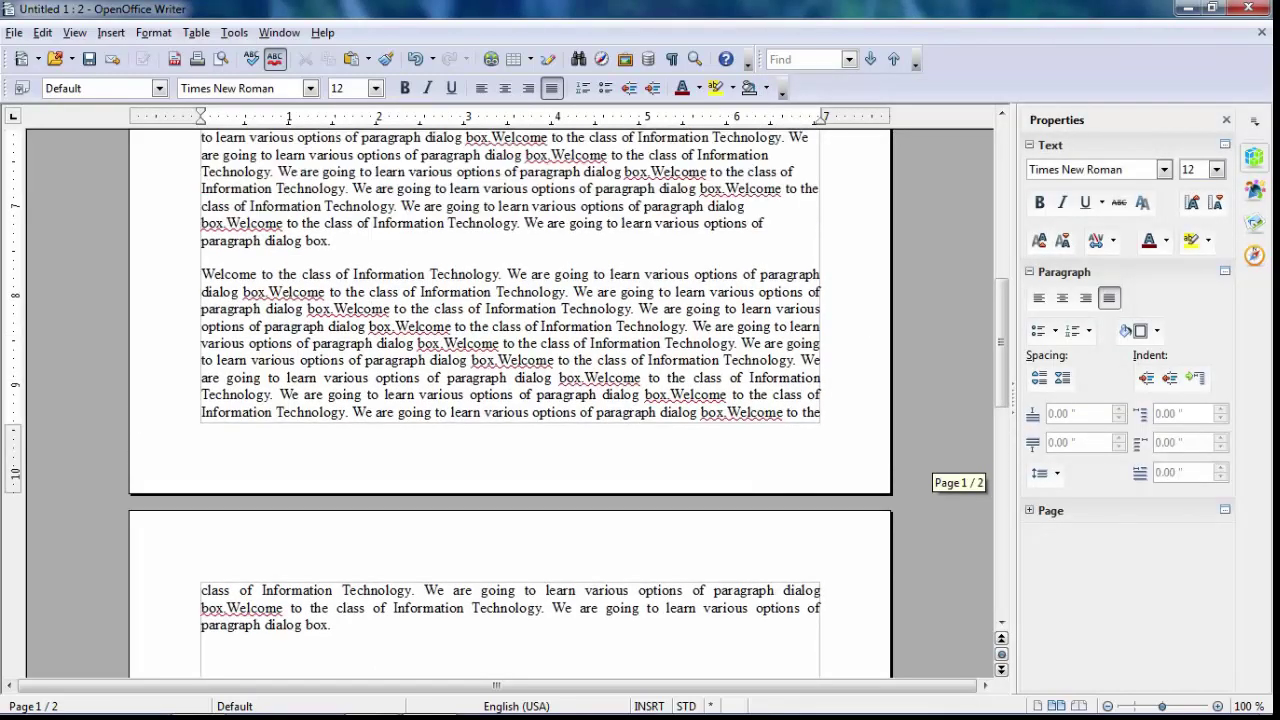
scroll(389, 271, "down", 1)
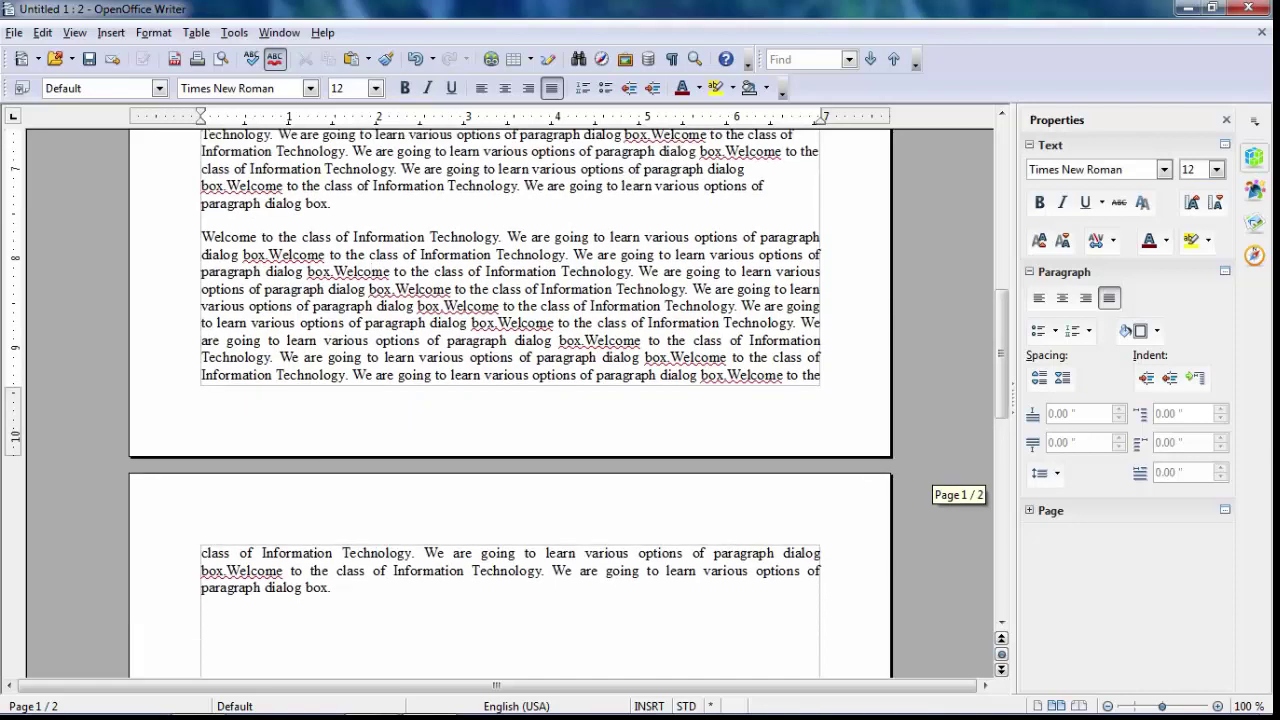
Step: Split the second paragraph after its first line, leaving three blank lines before the remaining text
left_click(820, 237)
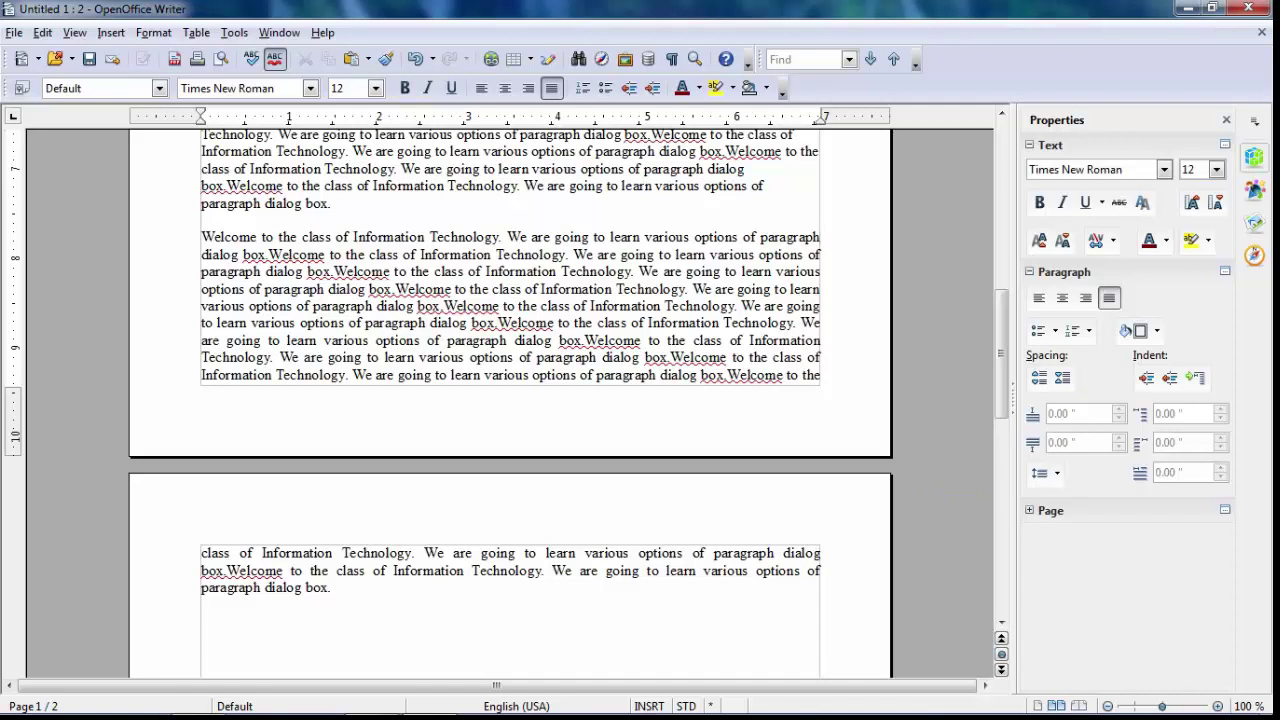
key("Return")
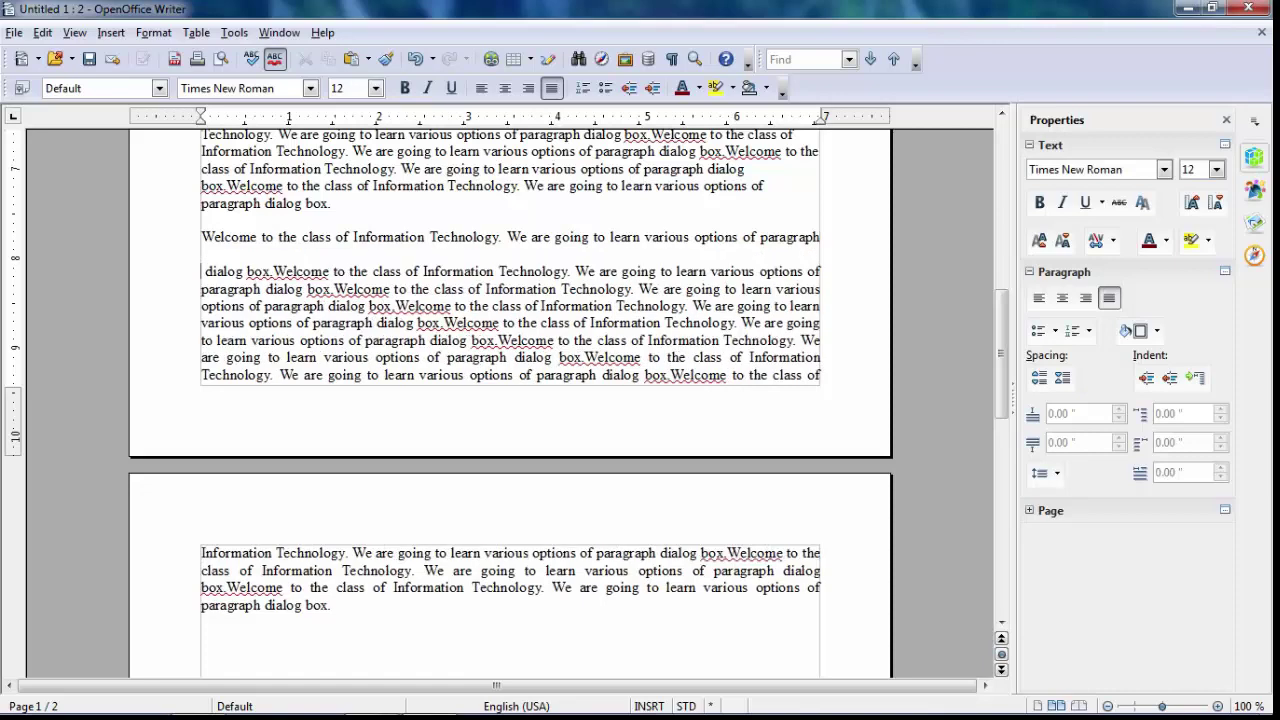
key("Return")
key("Return")
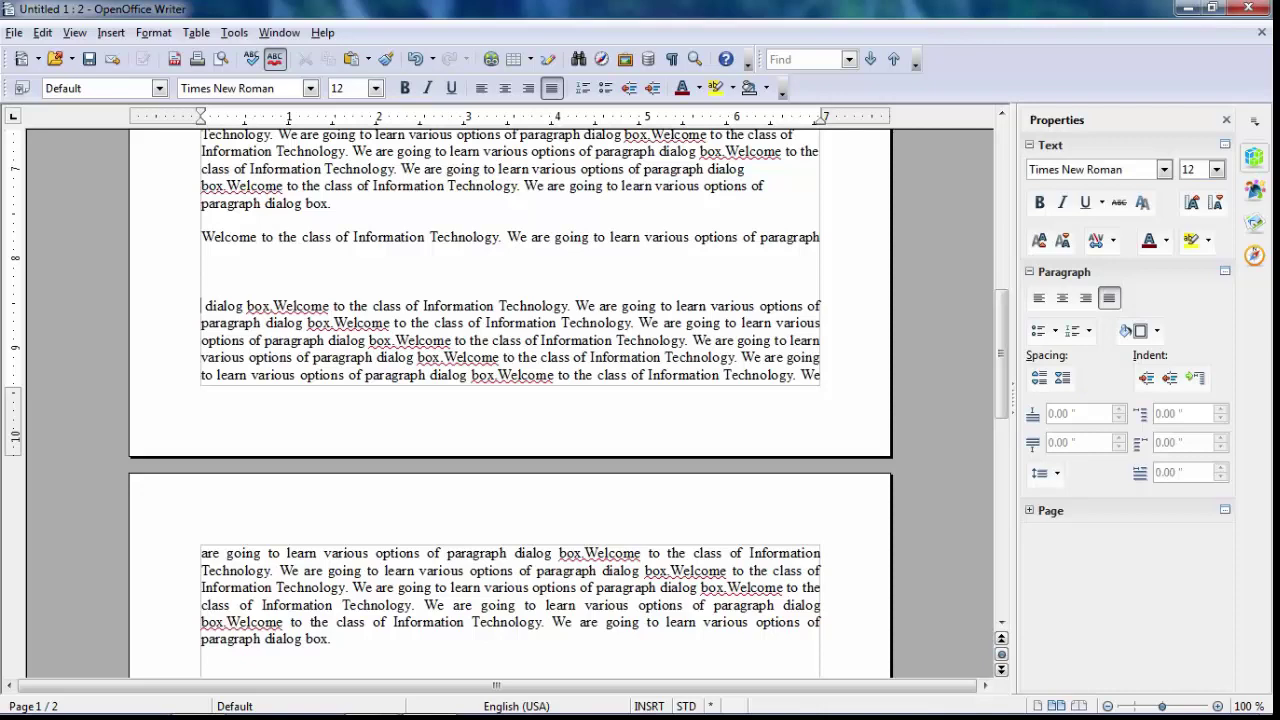
Step: Enable Orphan control with 9 lines for all the text of the split second paragraph and check its placement across the pages
mouse_move(1000, 378)
left_mouse_down()
mouse_move(1000, 403)
mouse_move(1000, 380)
left_mouse_up()
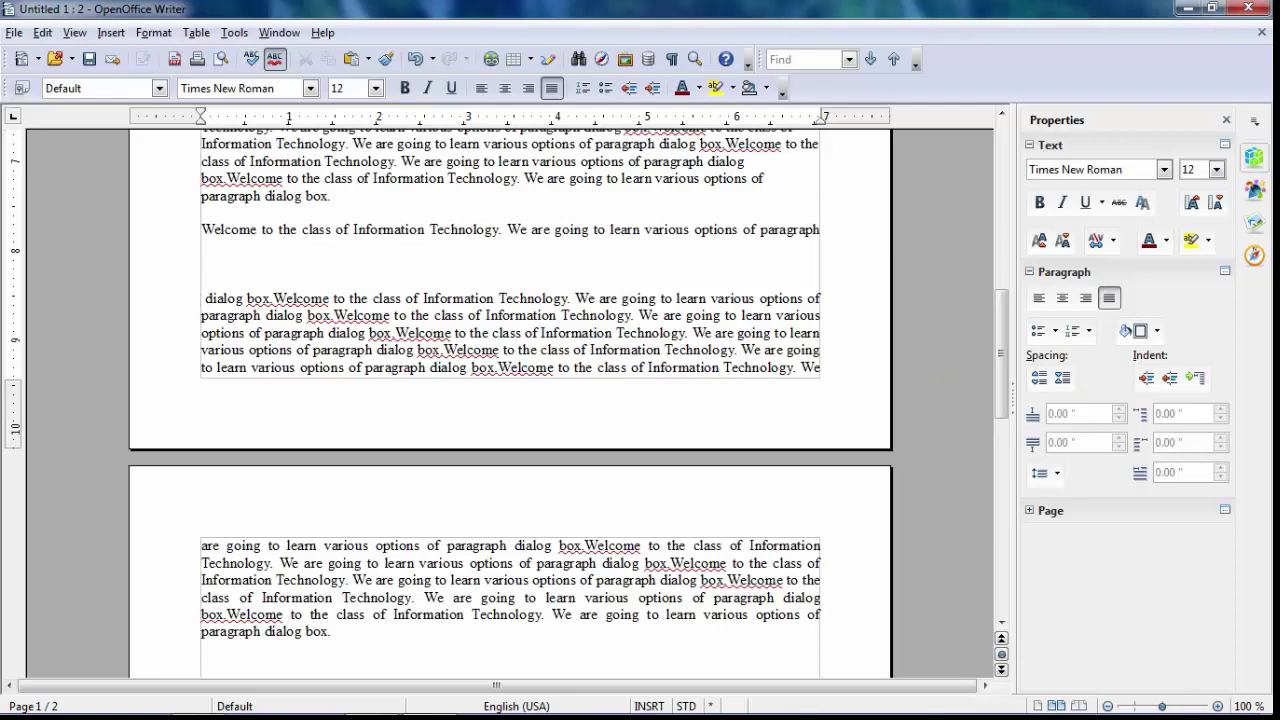
left_click_drag(201, 229, 330, 632)
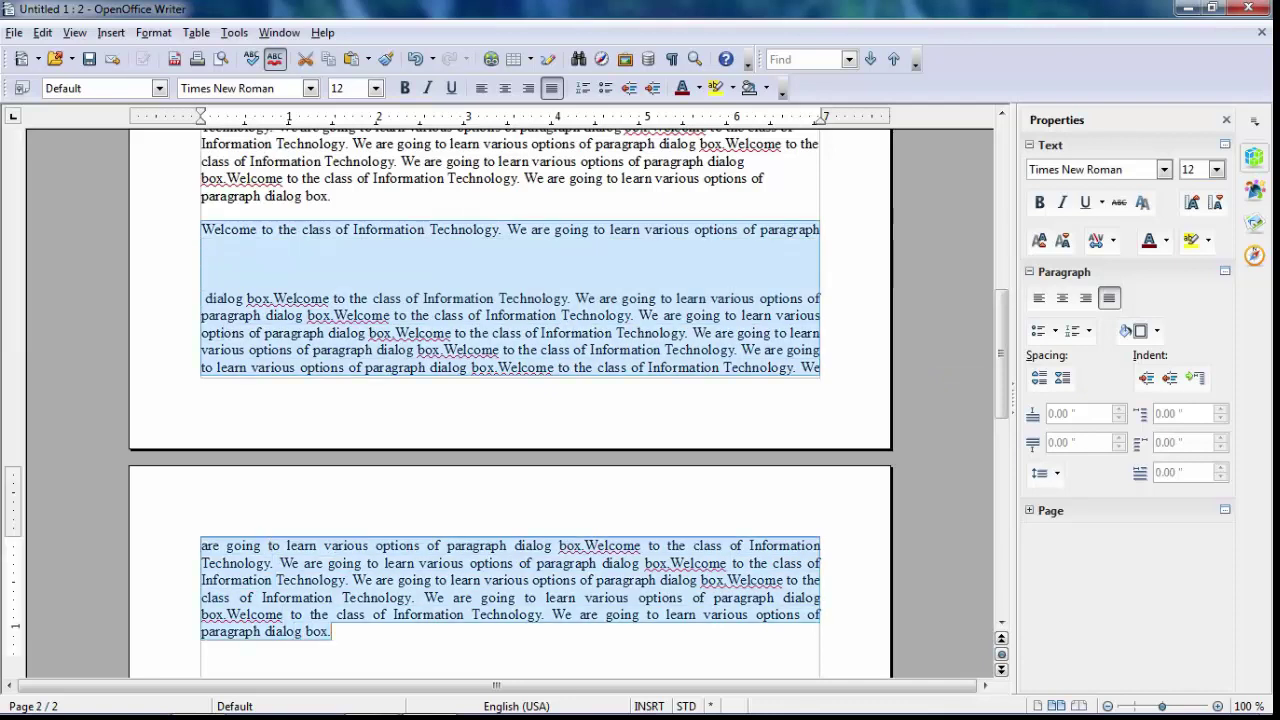
key("alt+o")
key("Down")
key("Down")
key("Return")
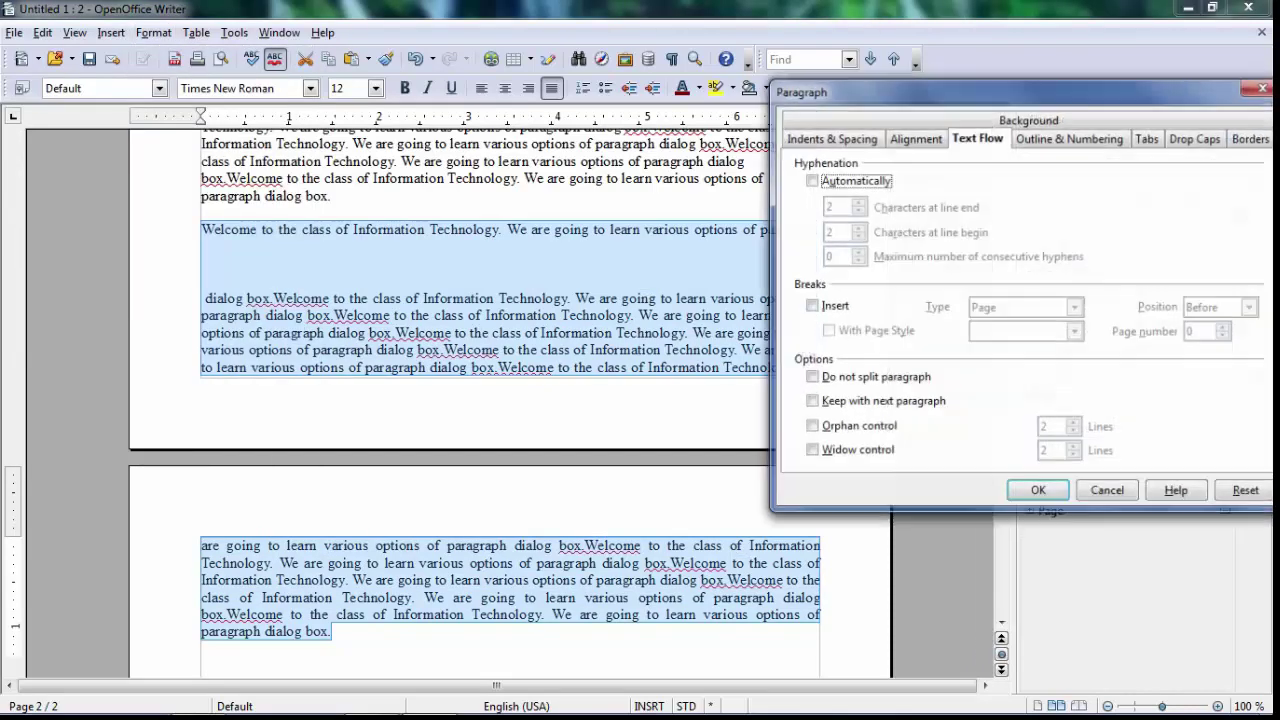
left_click(810, 426)
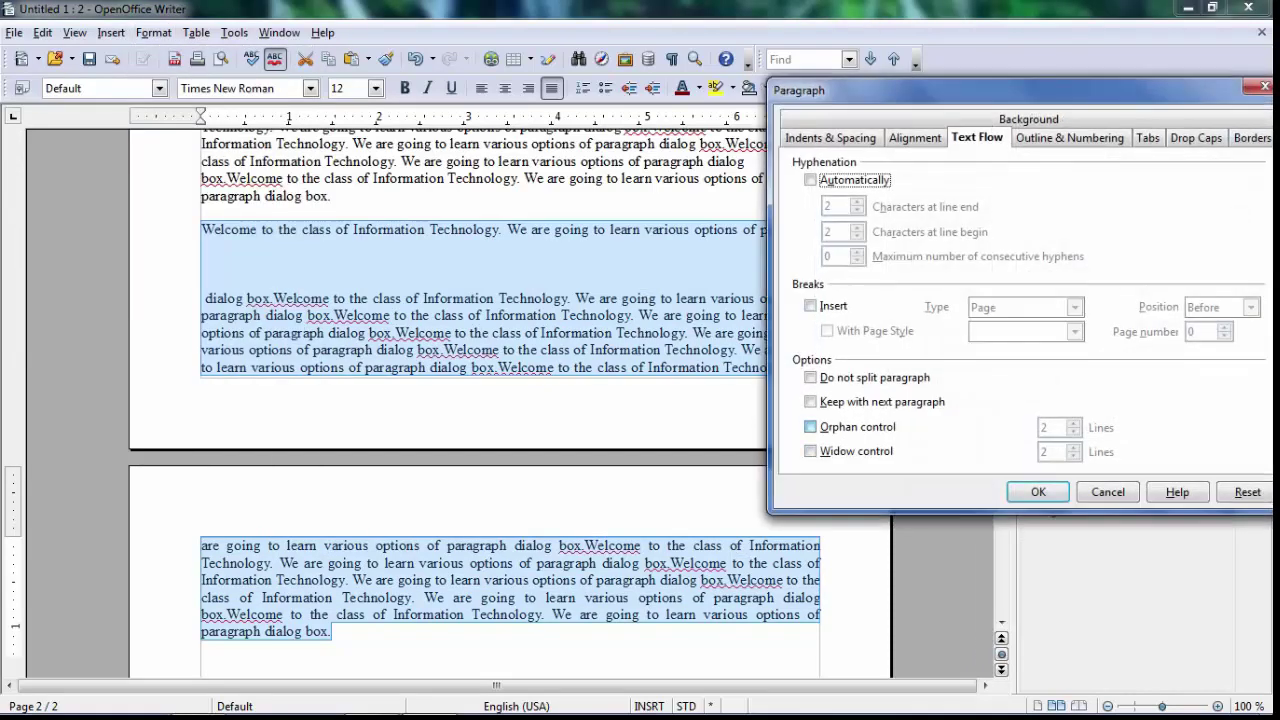
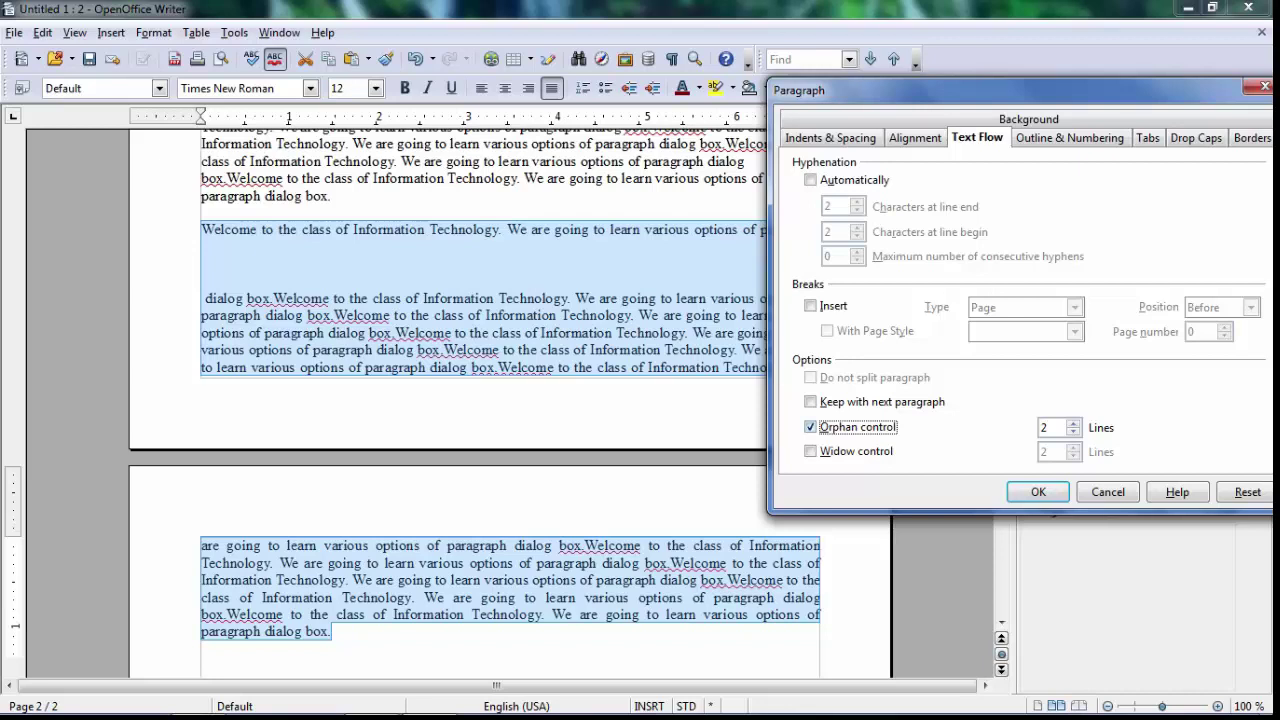
left_click(1073, 424)
left_click(1073, 424)
left_click(1073, 424)
left_click(1073, 424)
left_click(1073, 424)
left_click(1038, 491)
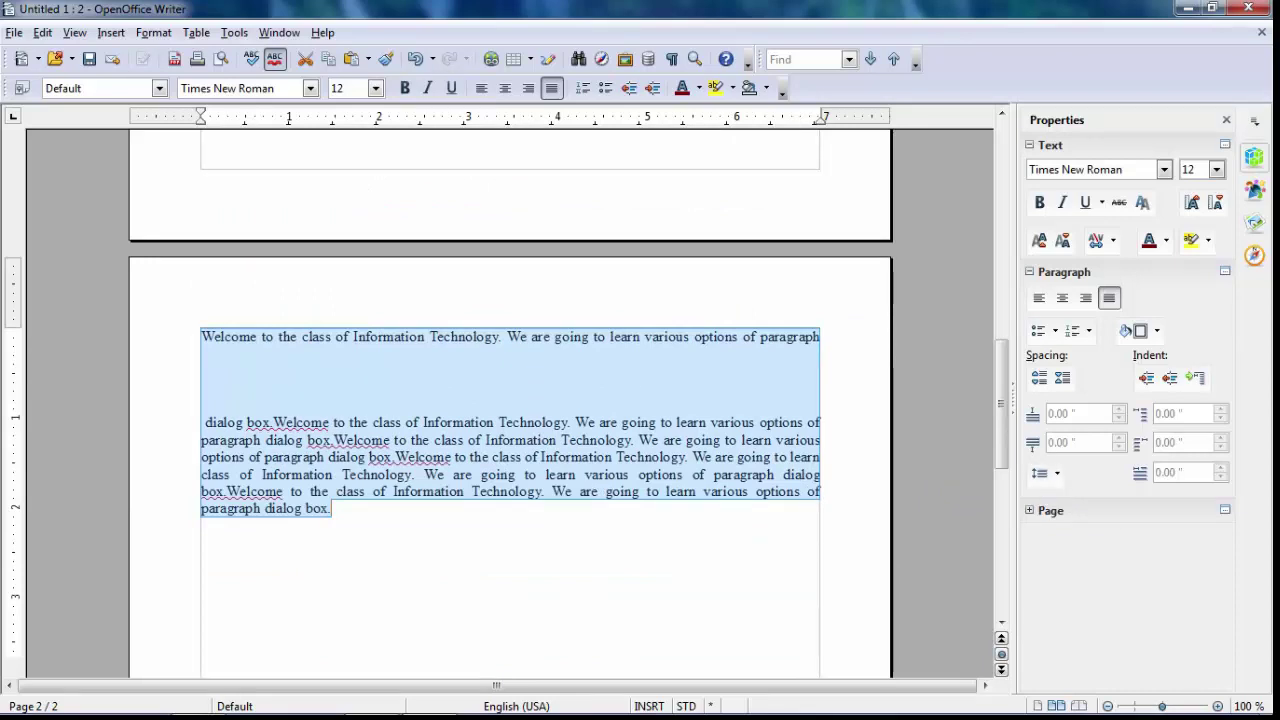
mouse_move(1000, 440)
left_mouse_down()
mouse_move(1000, 458)
mouse_move(1000, 440)
left_mouse_up()
left_click_drag(1000, 448, 1000, 418)
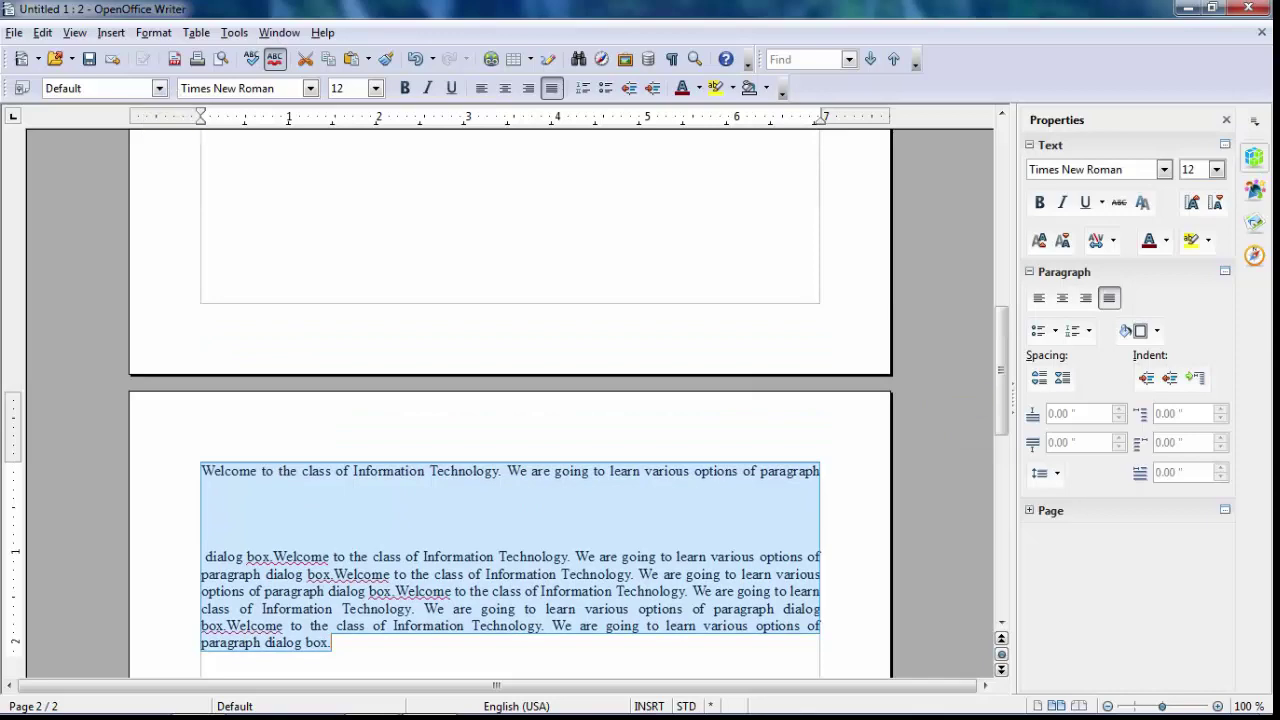
Step: Disable Orphan control for the selected text and view the page boundary again
left_click(153, 32)
left_click(190, 106)
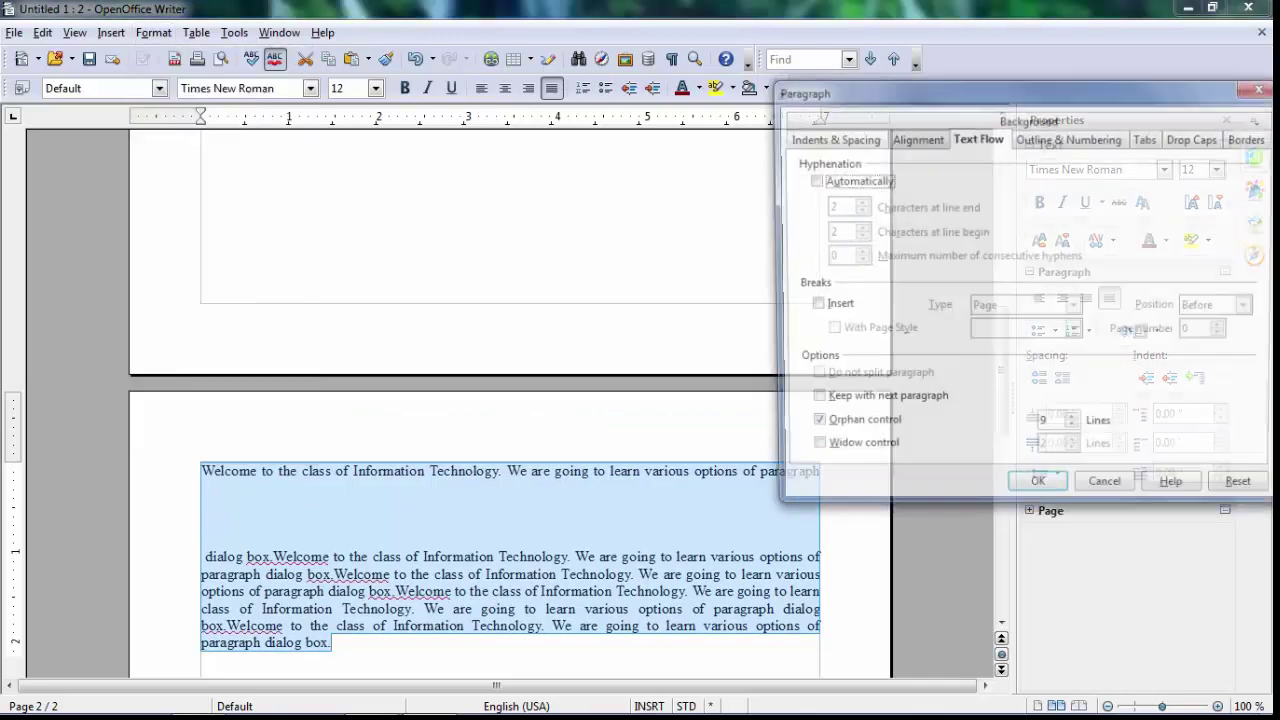
left_click(811, 427)
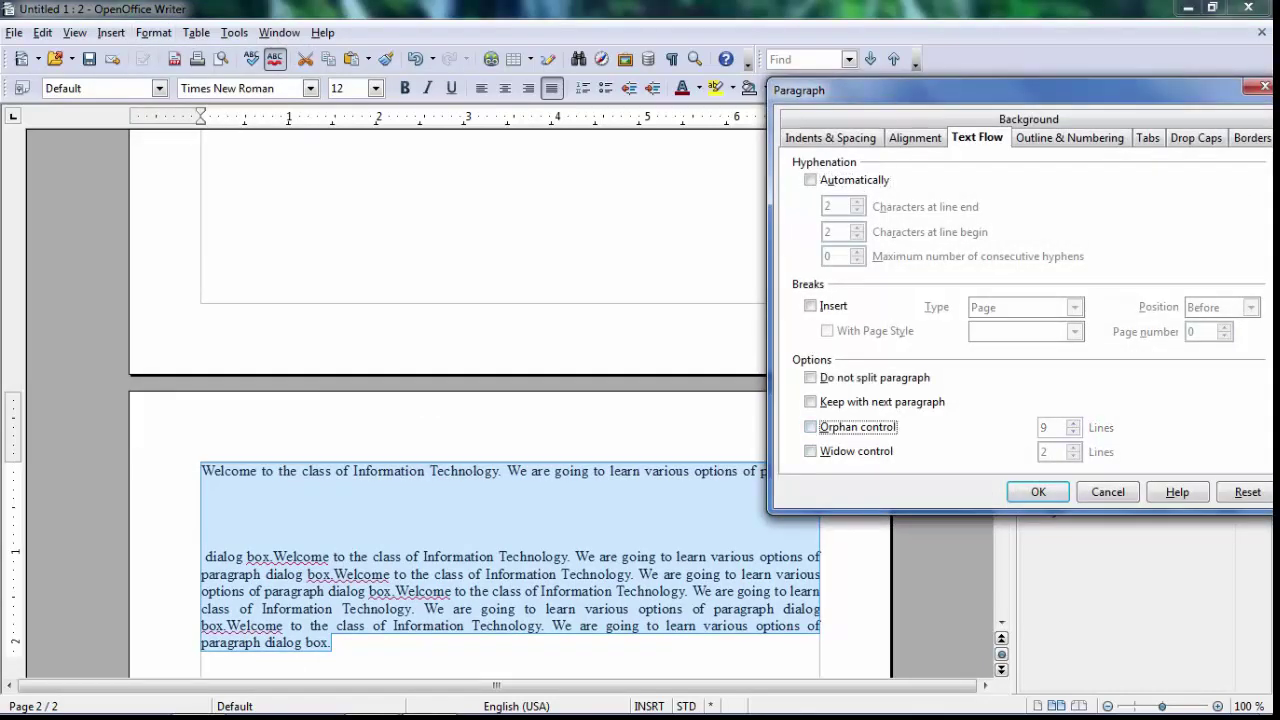
left_click(1038, 492)
scroll(510, 400, "up", 2)
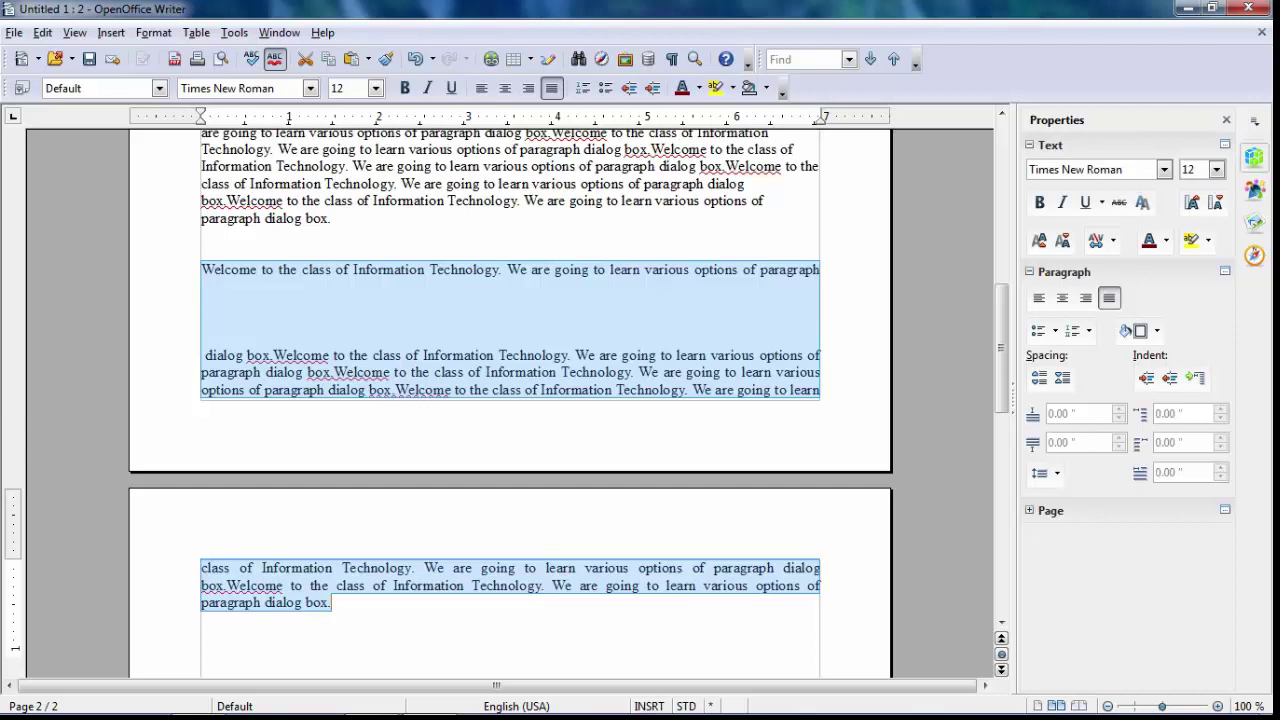
Step: Enable Widow control with 4 lines for the selected text spanning both pages
key("alt+o")
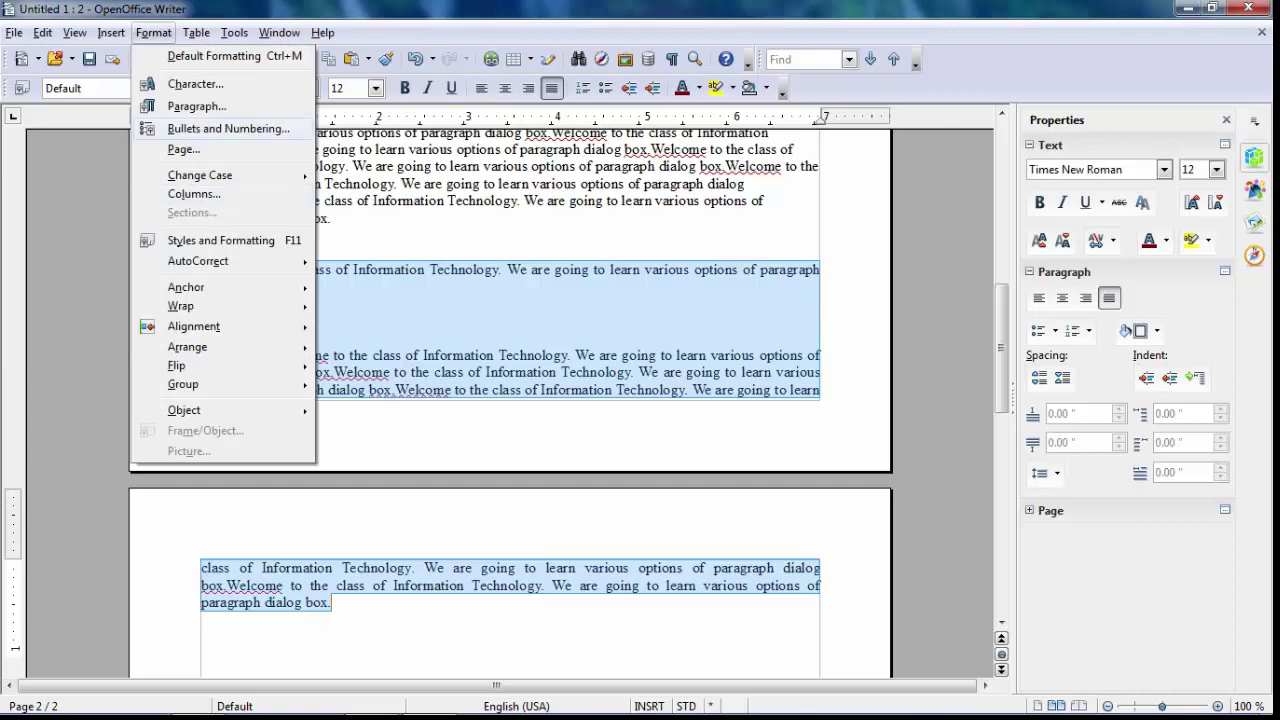
left_click(197, 106)
left_click(810, 451)
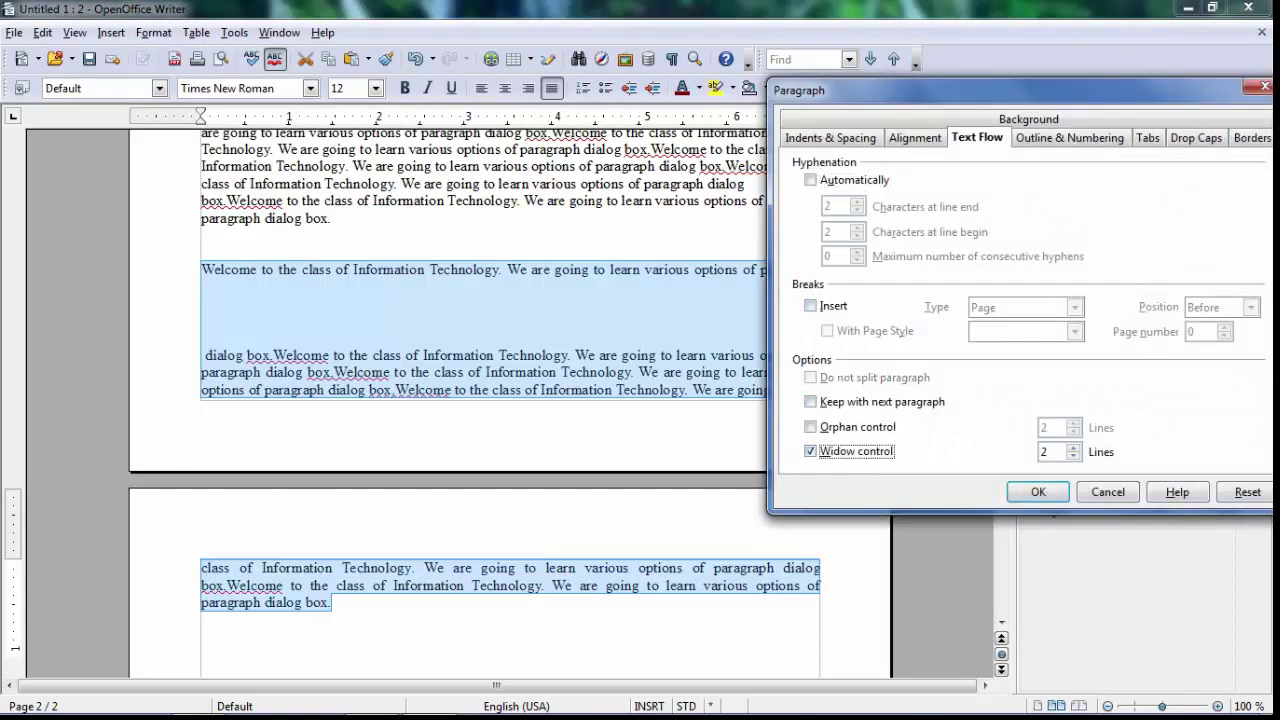
left_click(1073, 446)
left_click(1073, 446)
key("Return")
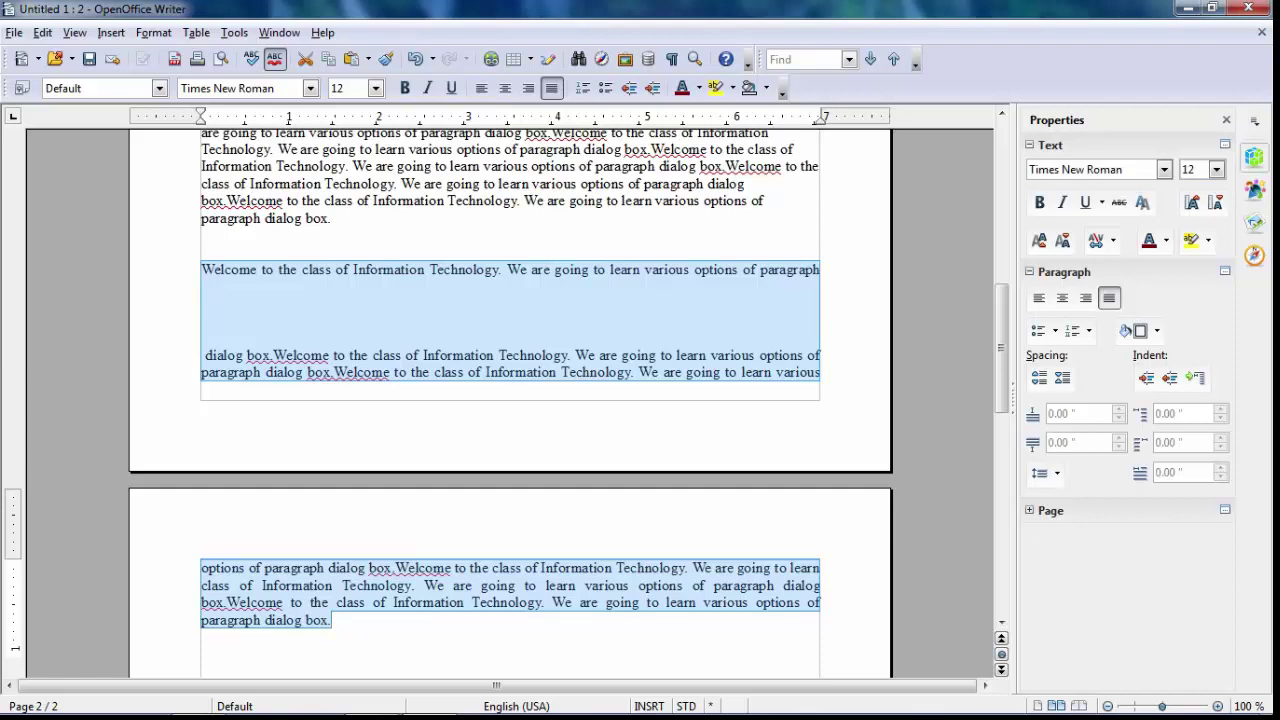
Step: Disable Widow control for the selected text
left_click(153, 32)
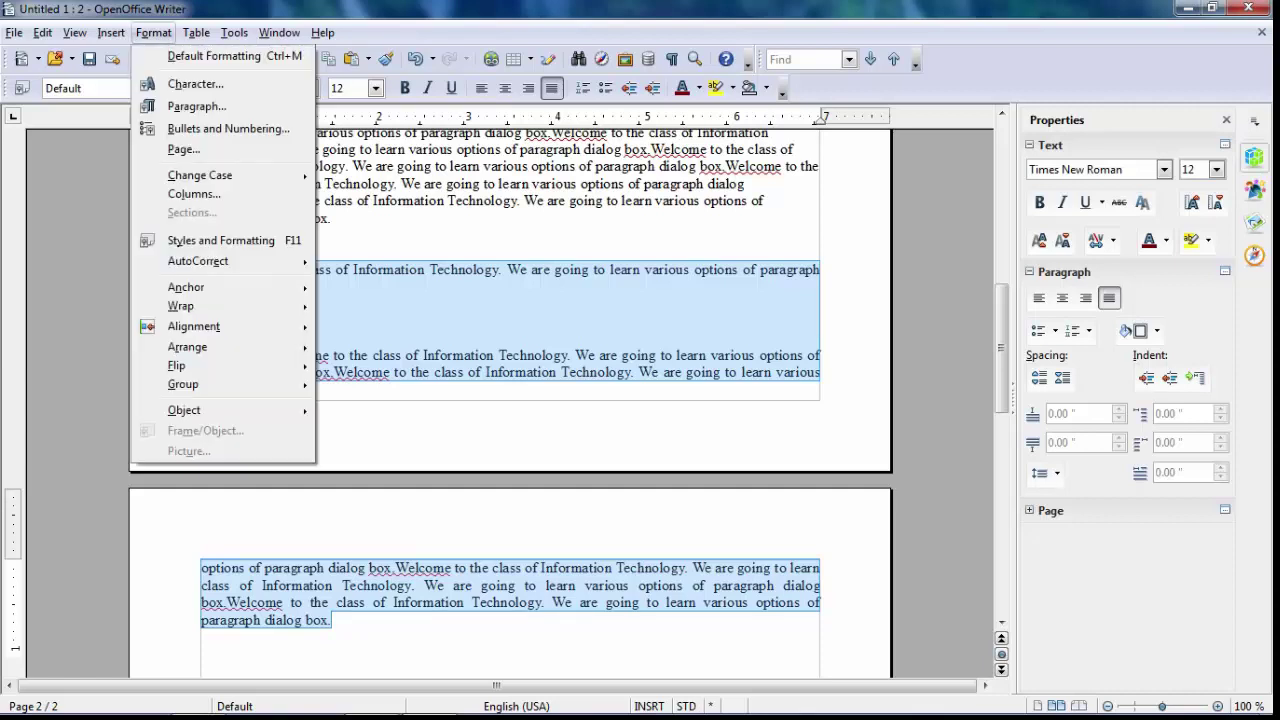
left_click(197, 106)
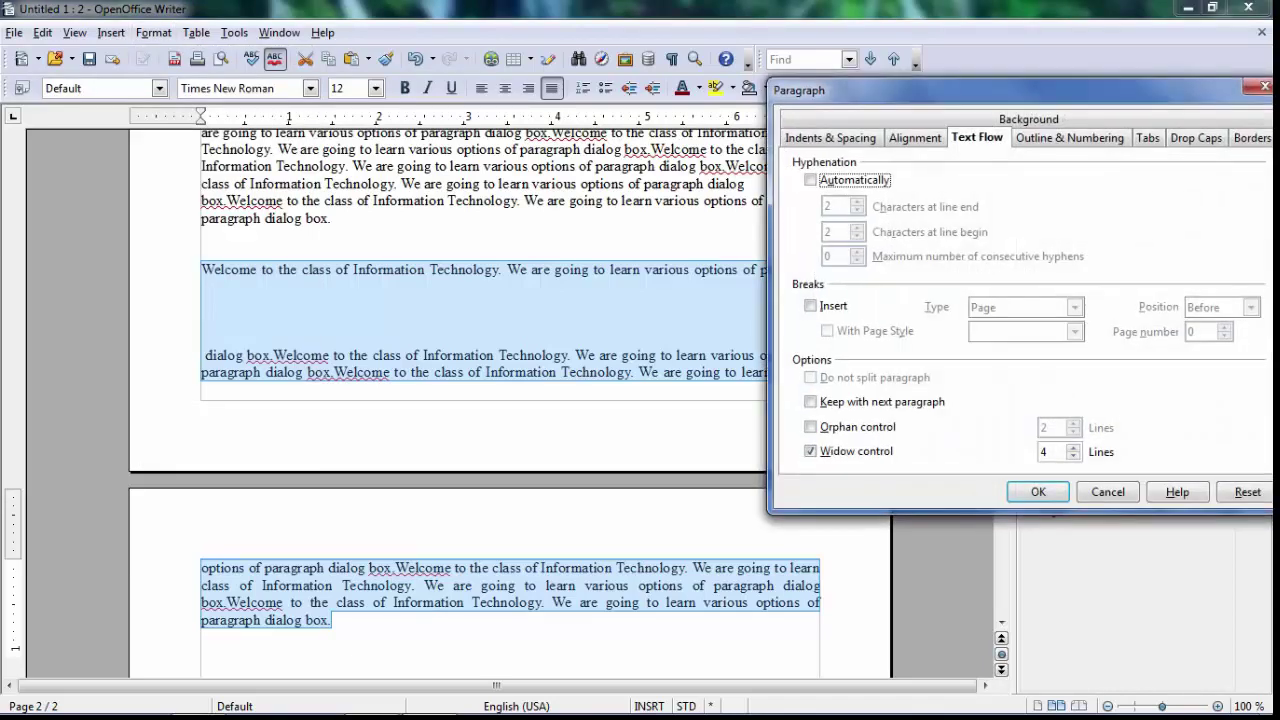
left_click(810, 451)
left_click(1038, 491)
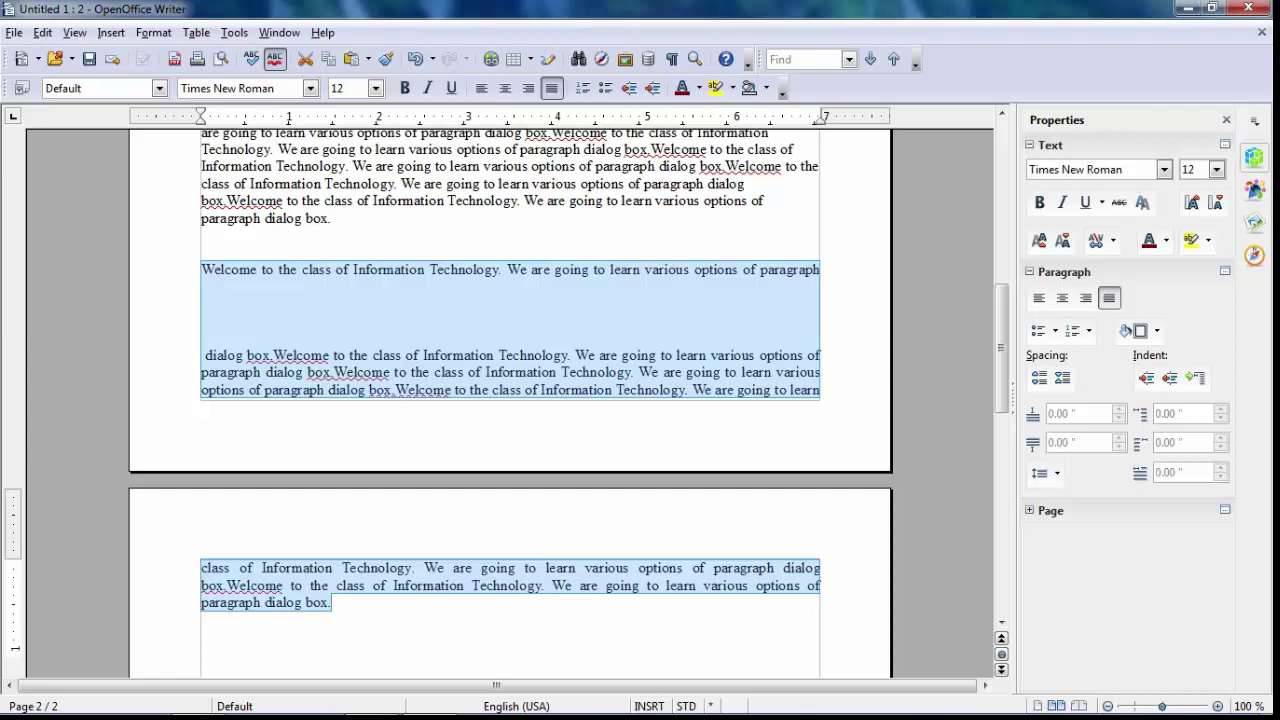
Step: Deselect the text and place the cursor at the start of the second paragraph's first line
left_click(480, 320)
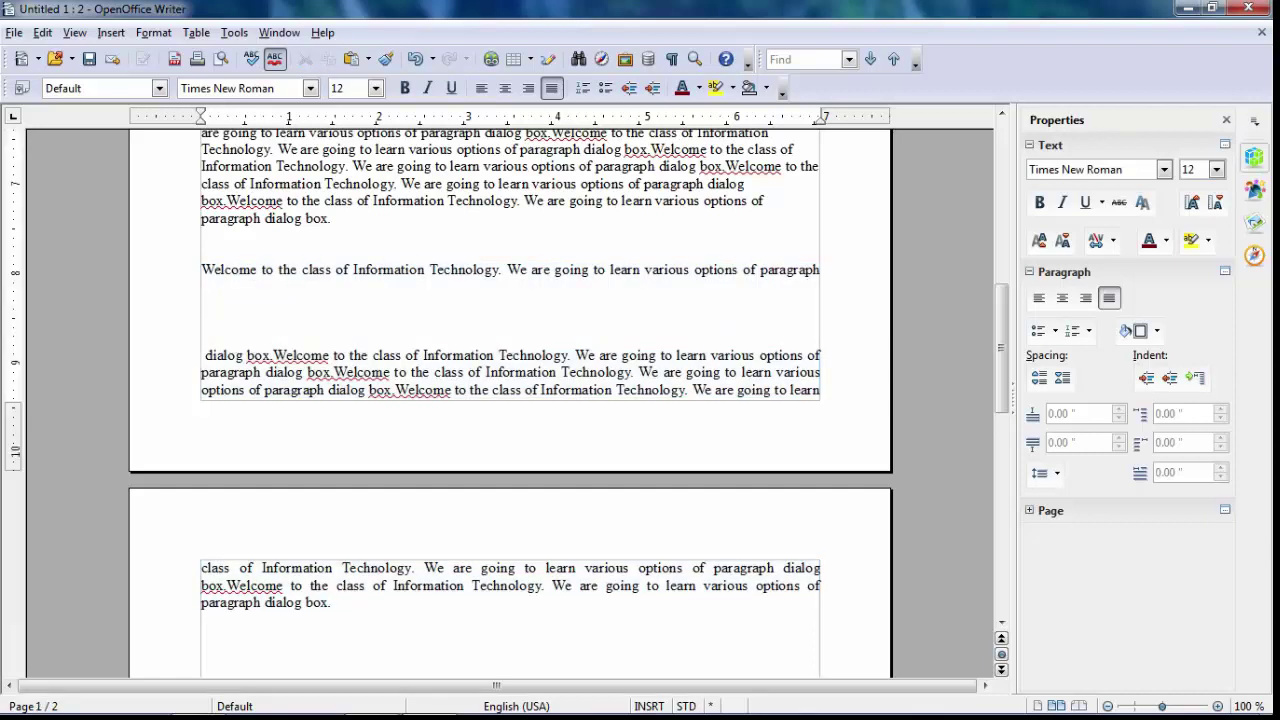
key("Up")
key("Up")
scroll(510, 370, "down", 1)
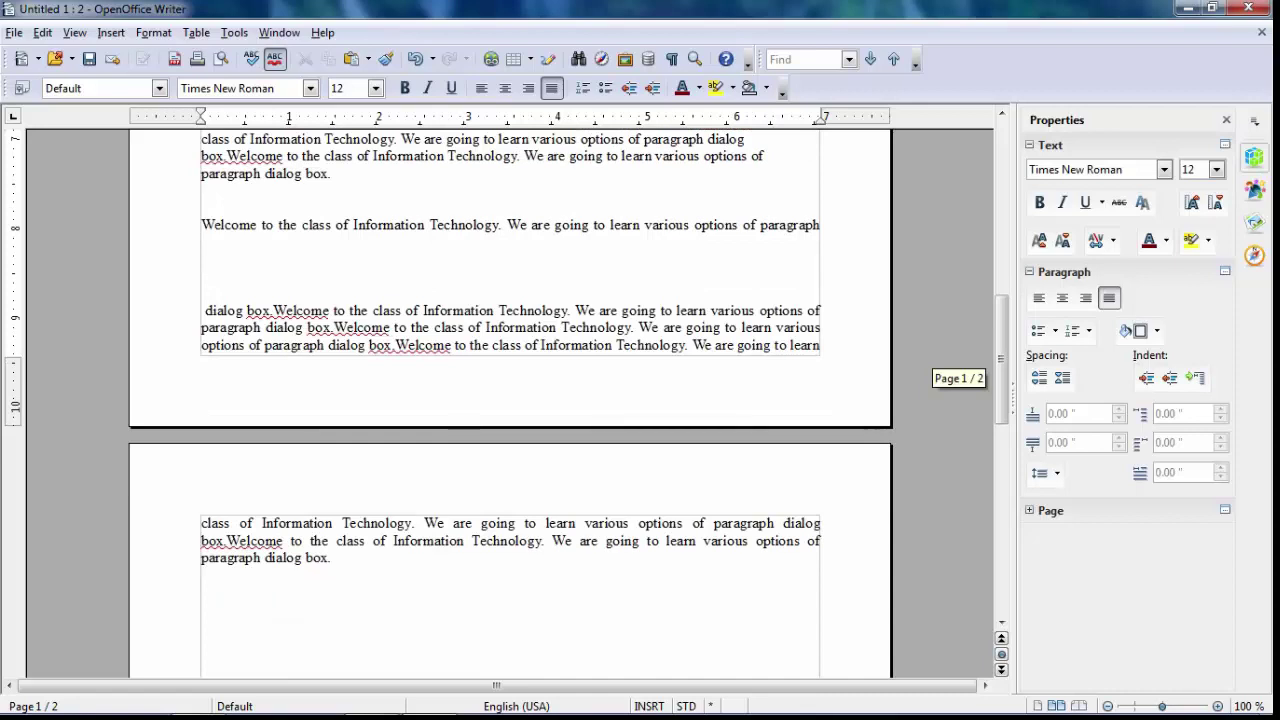
scroll(510, 400, "up", 2)
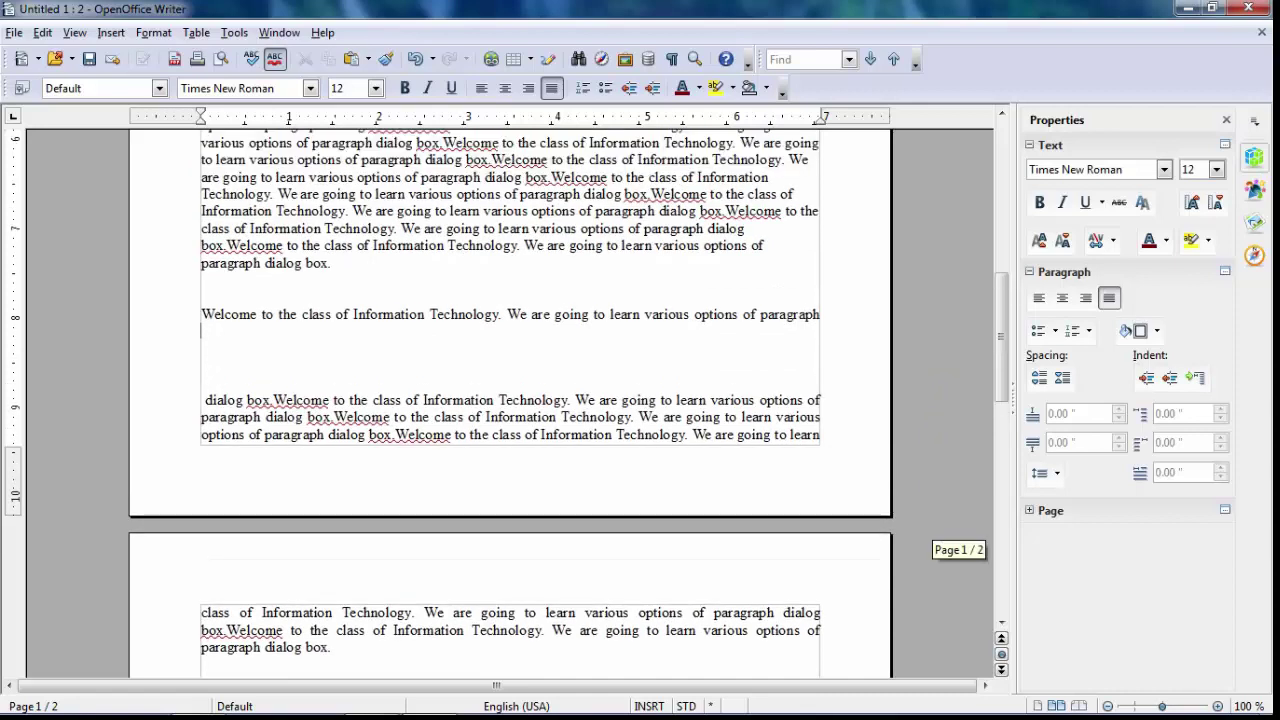
scroll(510, 400, "down", 1)
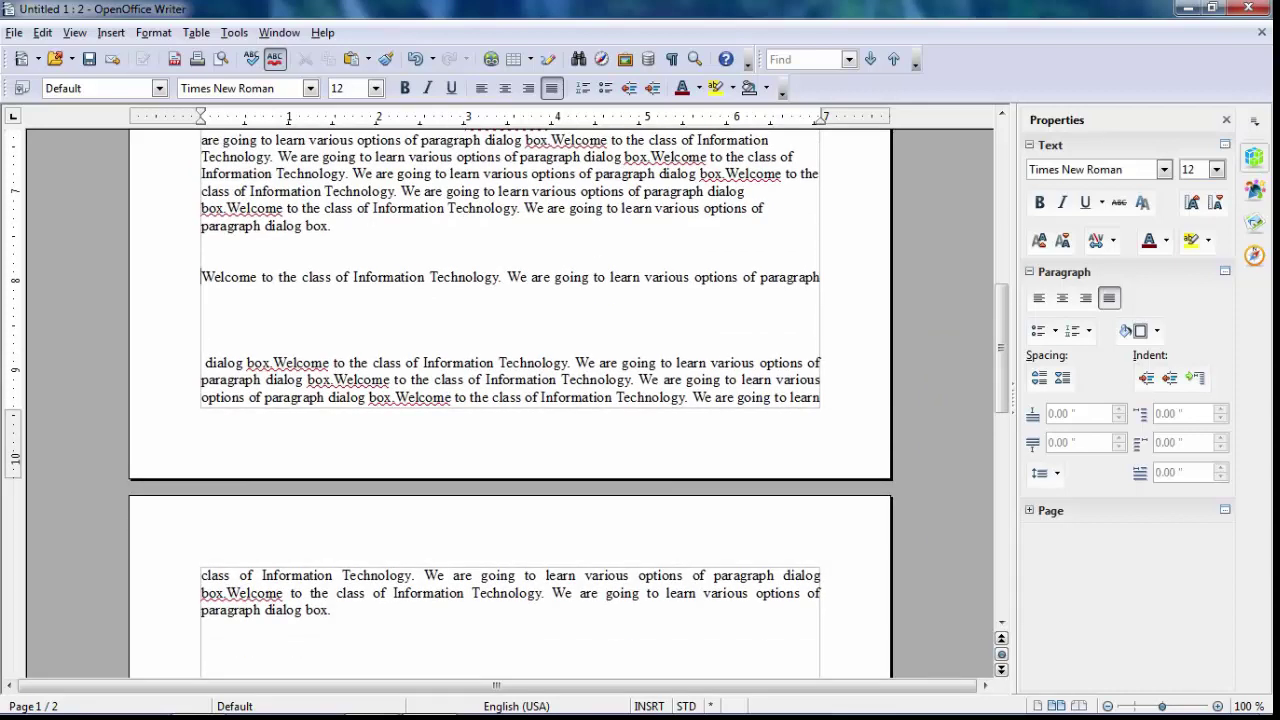
Step: Enable Widow control with 8 lines for the second paragraph, which spans both pages
left_click_drag(201, 277, 332, 611)
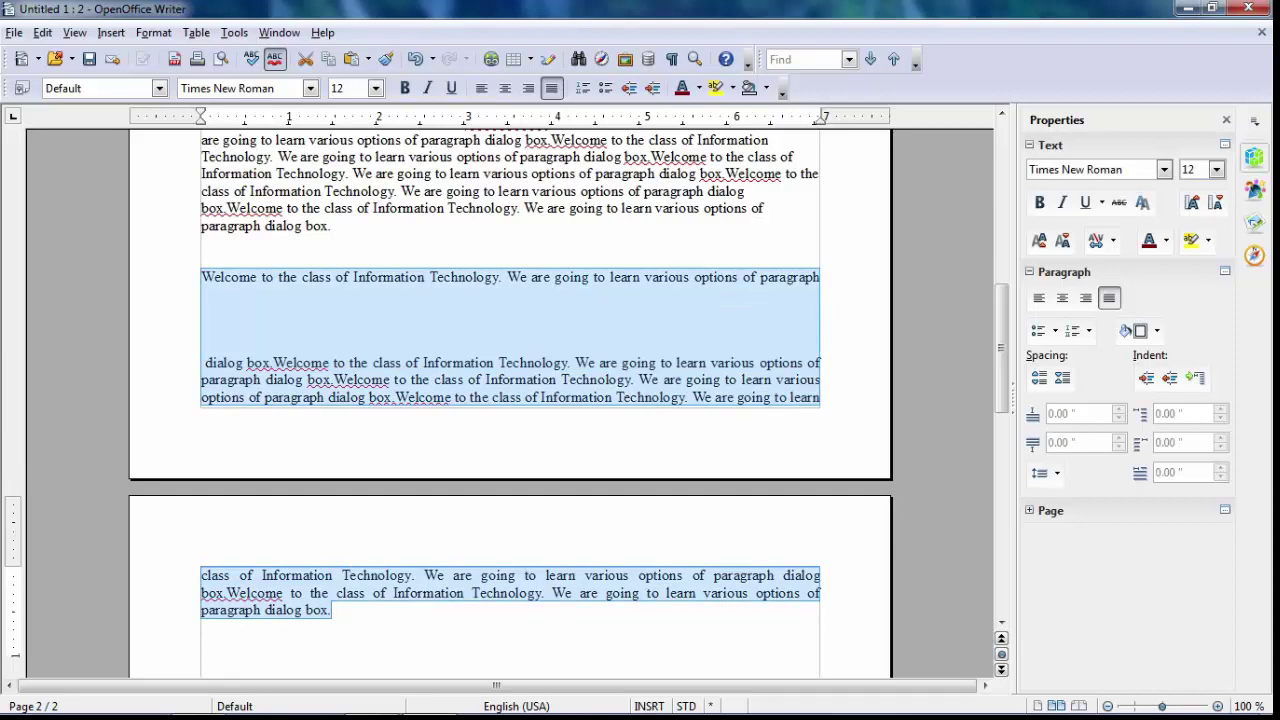
left_click(153, 32)
left_click(197, 106)
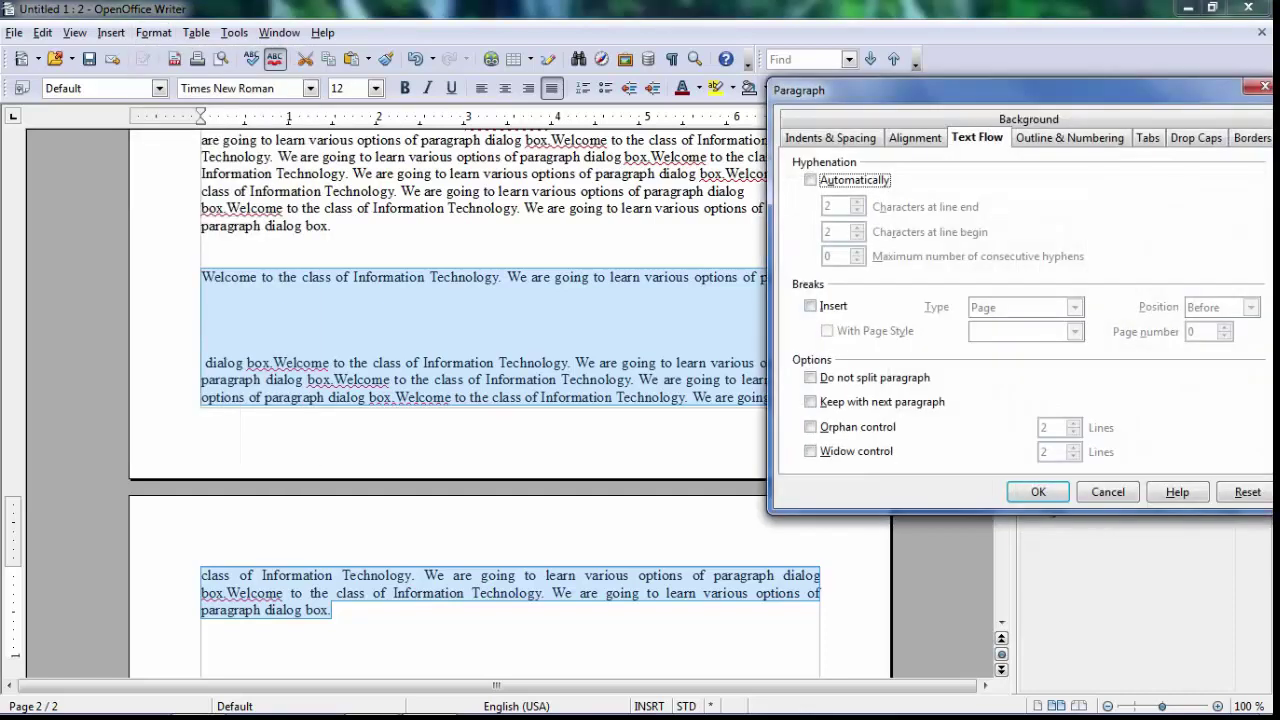
left_click(810, 451)
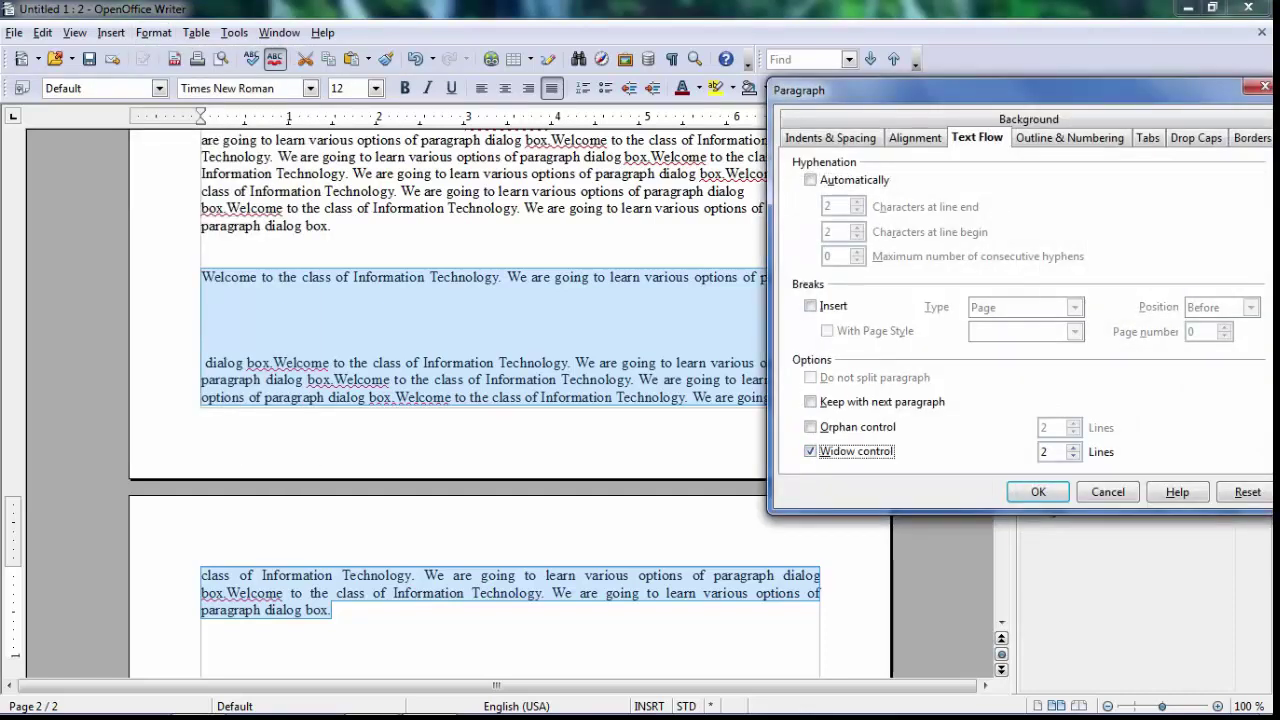
left_click(1073, 447)
left_click(1073, 447)
left_click(1073, 447)
left_click(1073, 447)
left_click(1073, 447)
left_click(1073, 447)
left_click(1073, 447)
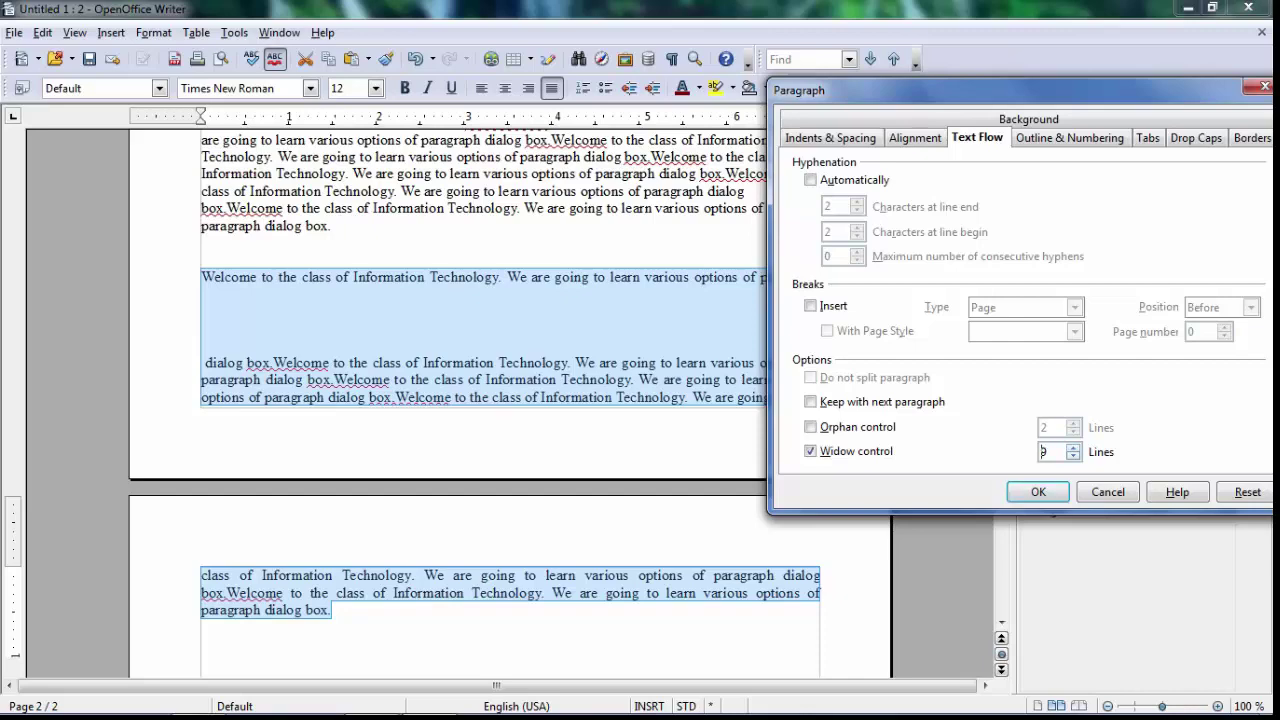
left_click(1038, 491)
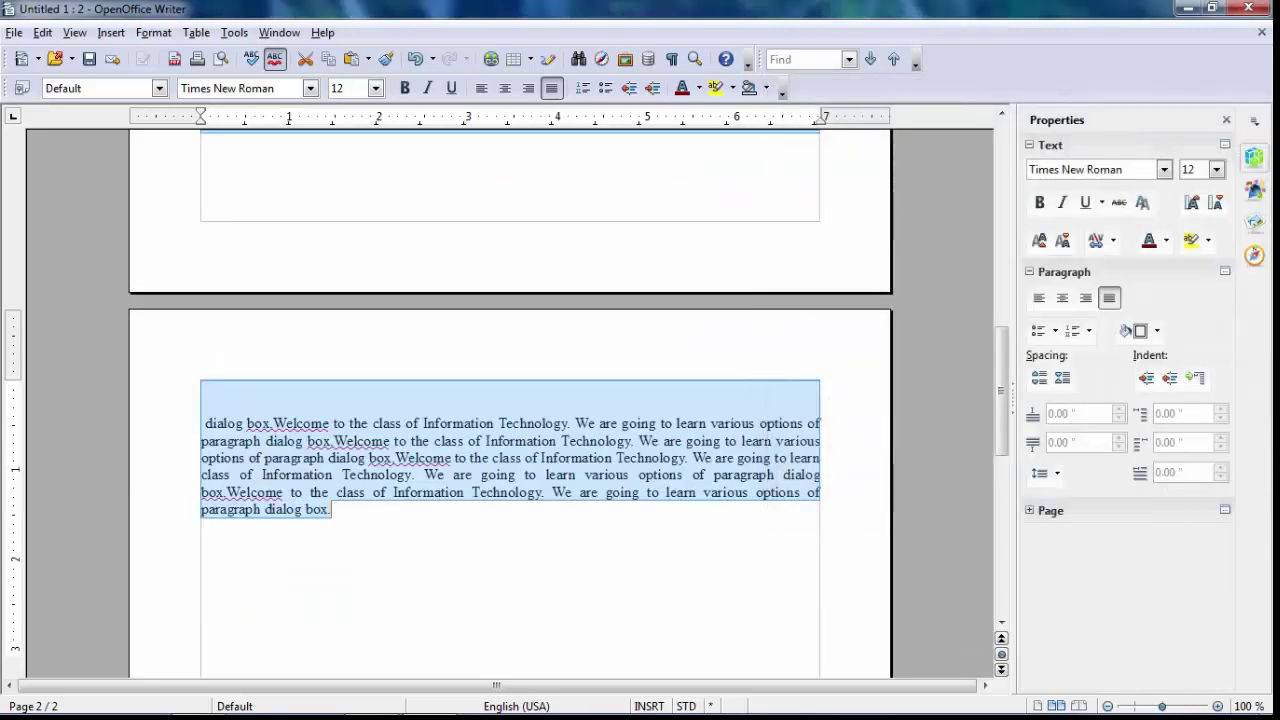
Step: Check how the selected paragraph splits across the pages and disable Widow control for it
left_click_drag(1001, 346, 1001, 368)
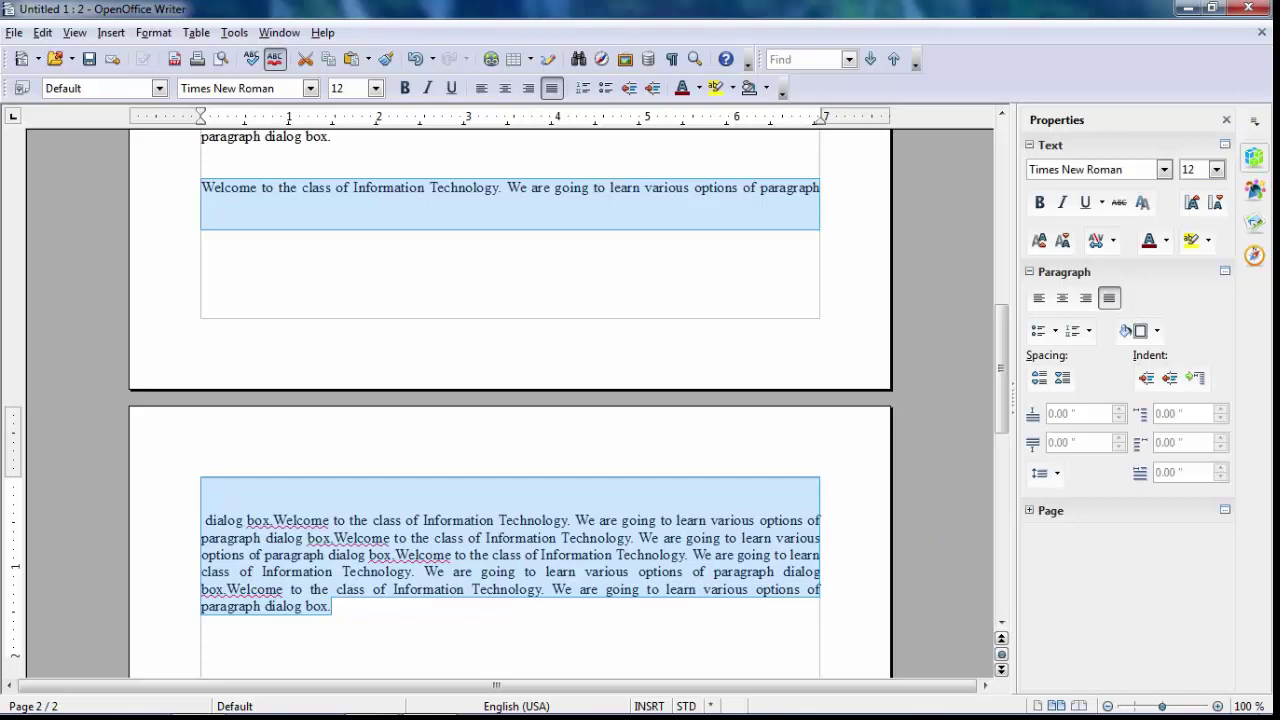
scroll(510, 400, "up", 3)
scroll(510, 400, "up", 2)
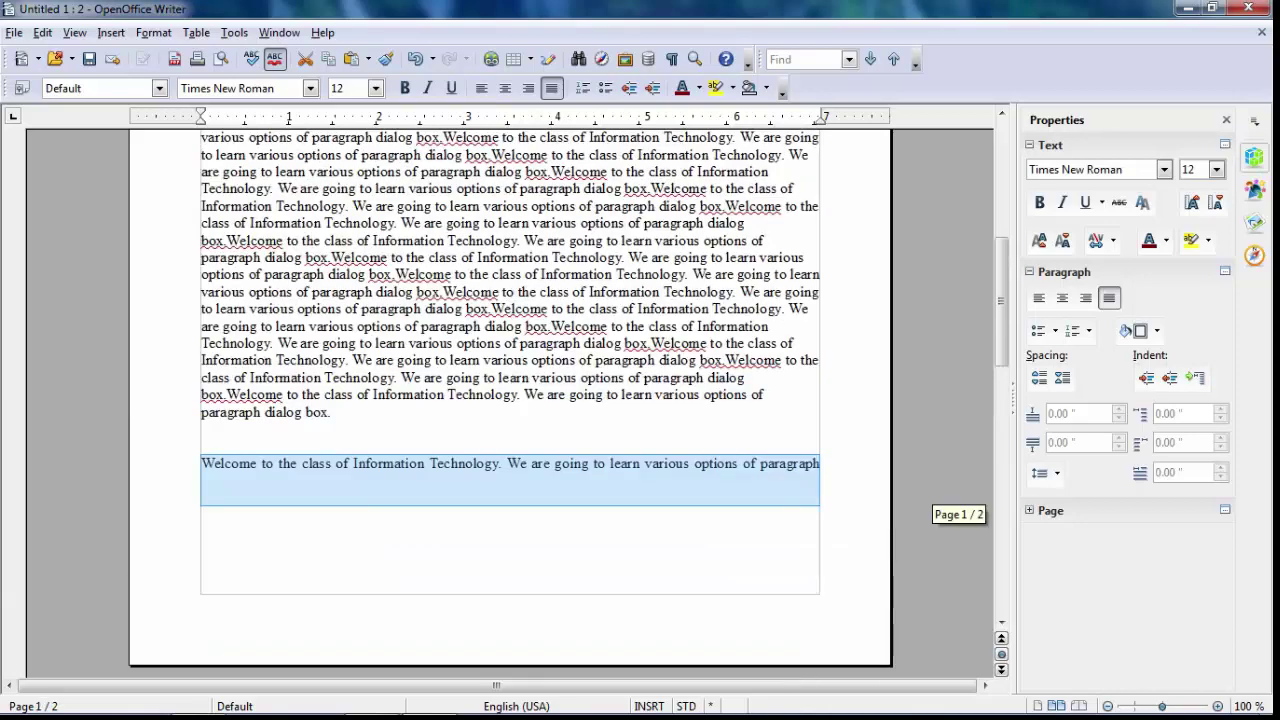
scroll(510, 400, "up", 3)
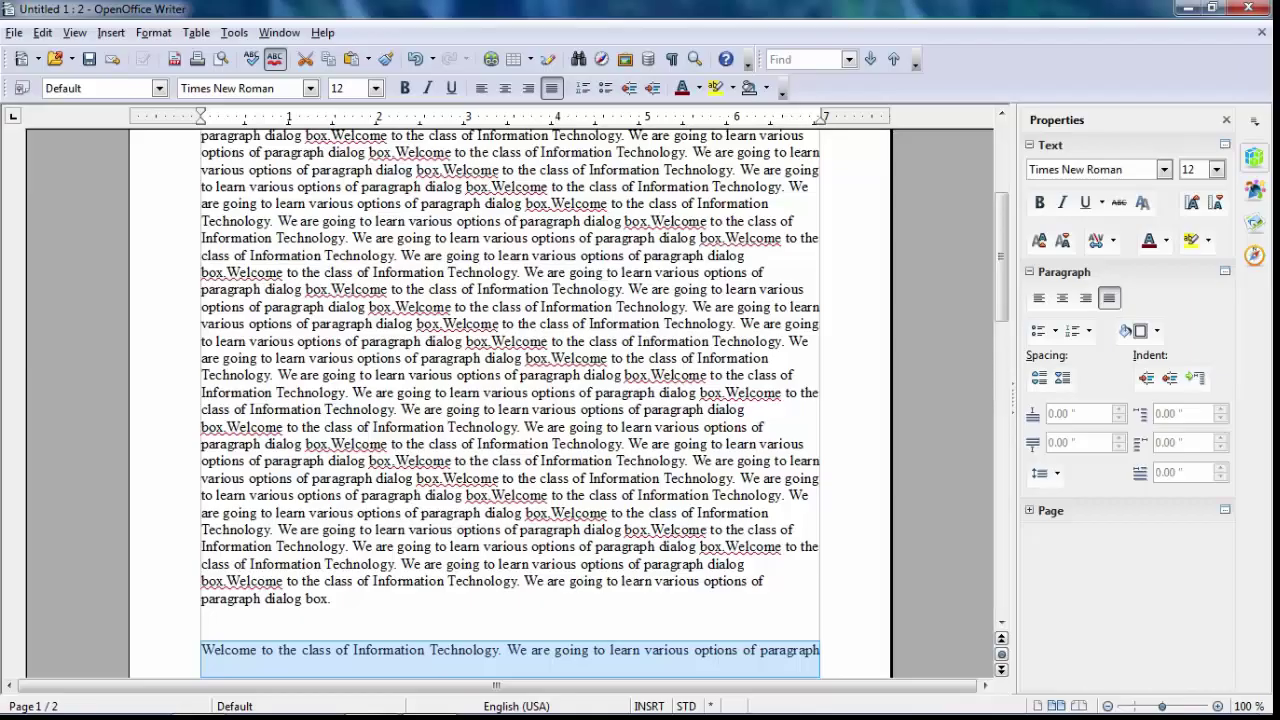
left_click(153, 32)
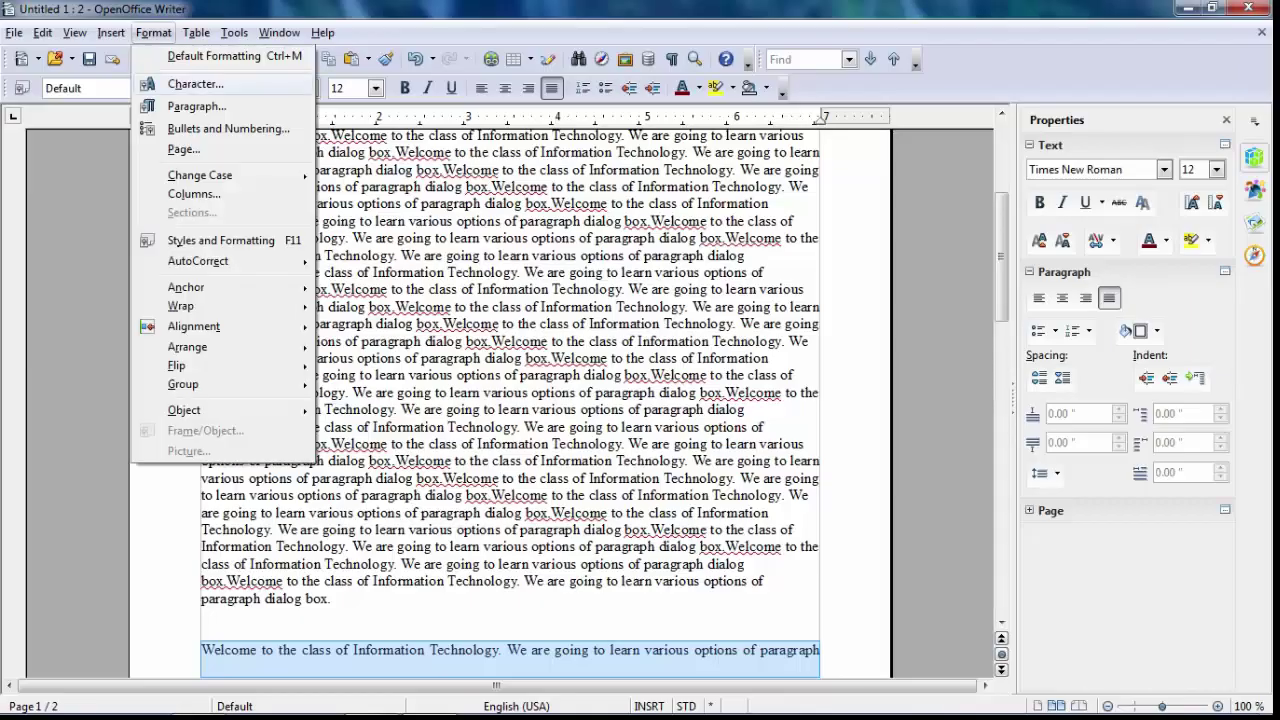
left_click(195, 107)
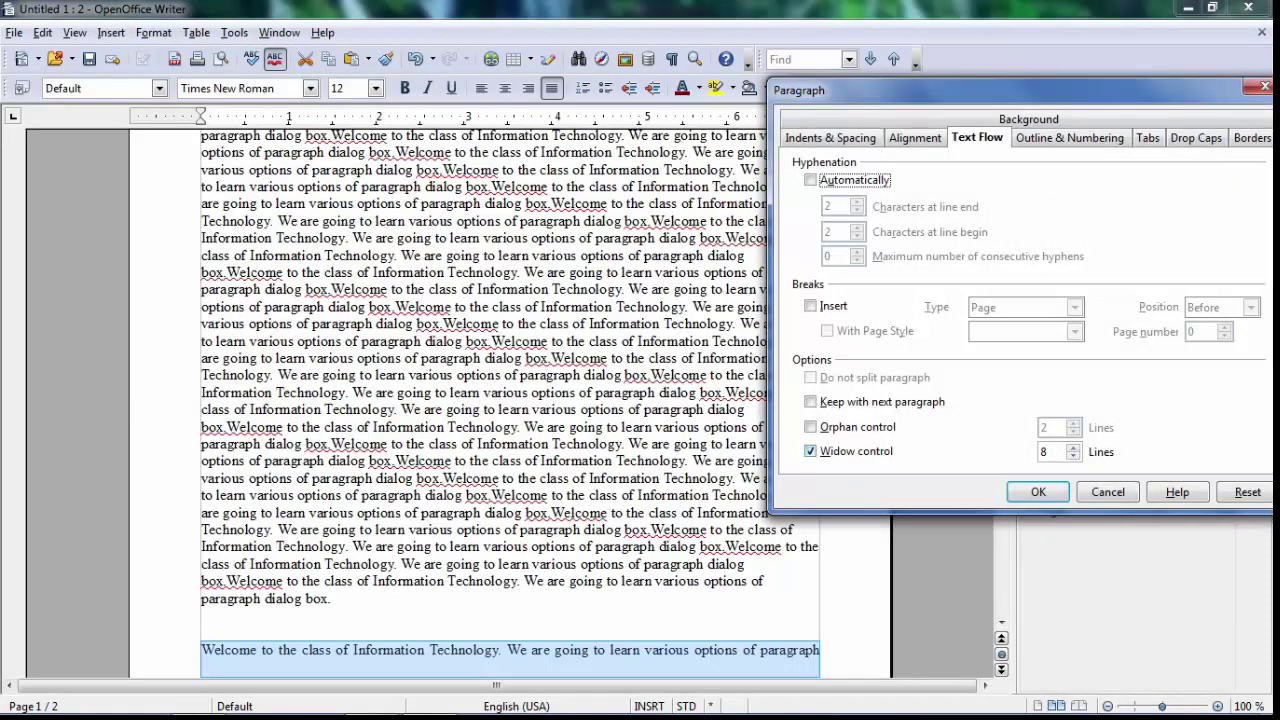
left_click(810, 451)
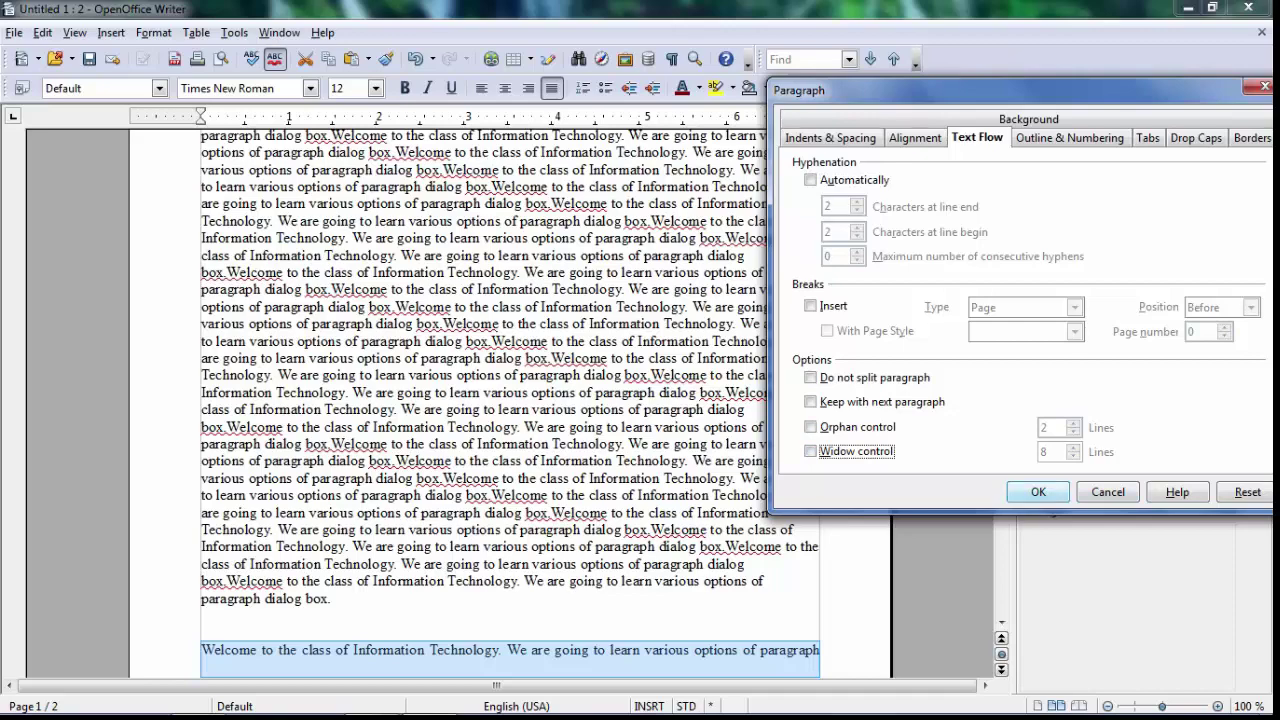
left_click(1037, 491)
left_click_drag(1000, 380, 1000, 195)
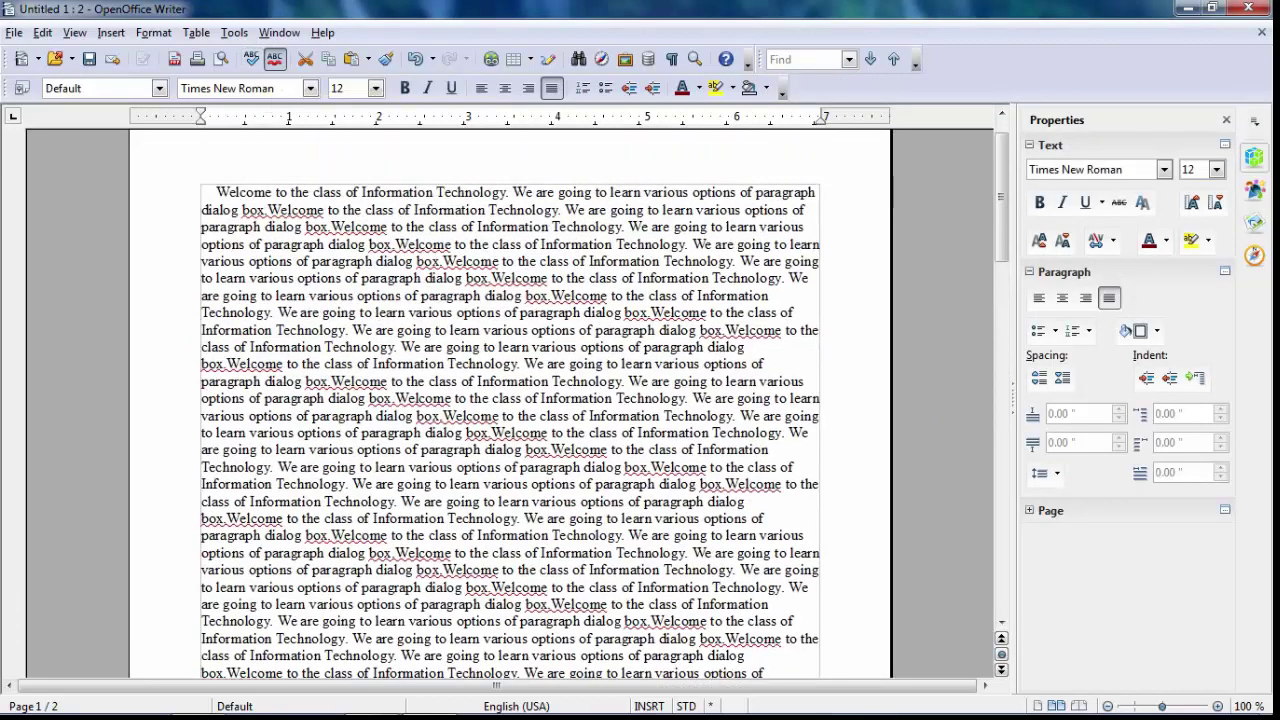
left_click(153, 32)
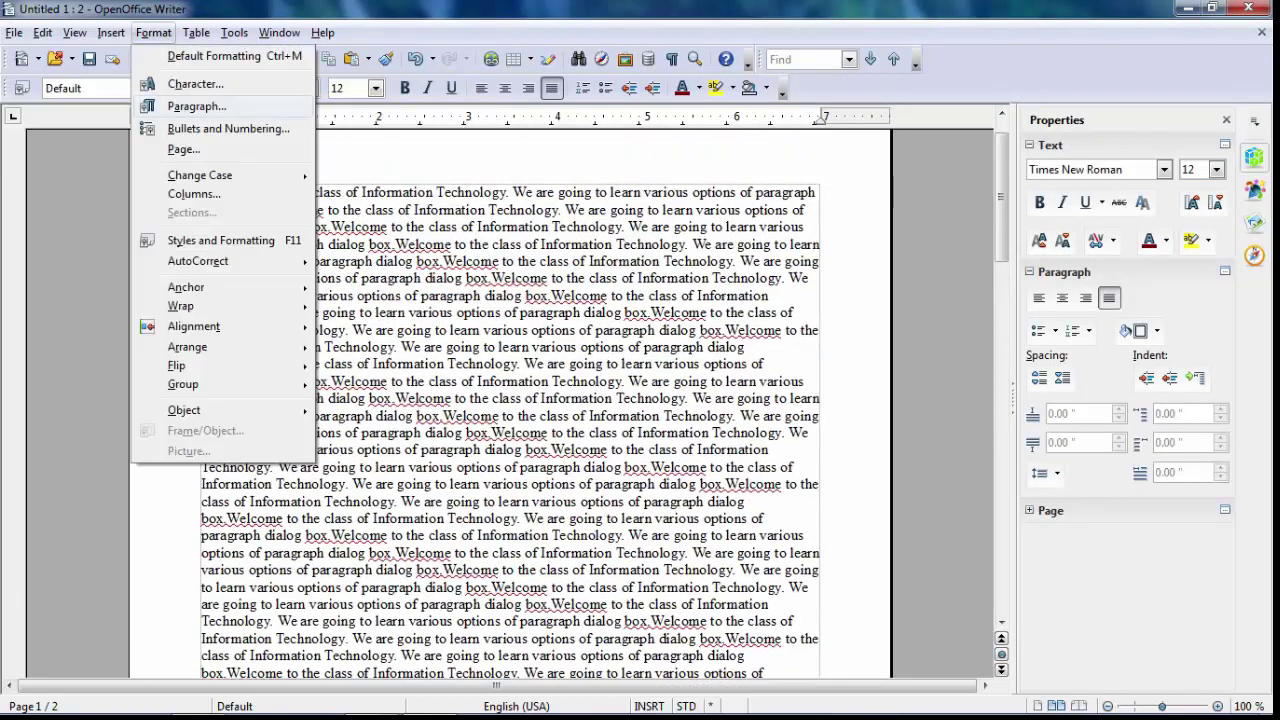
left_click(197, 106)
key("ctrl+Tab")
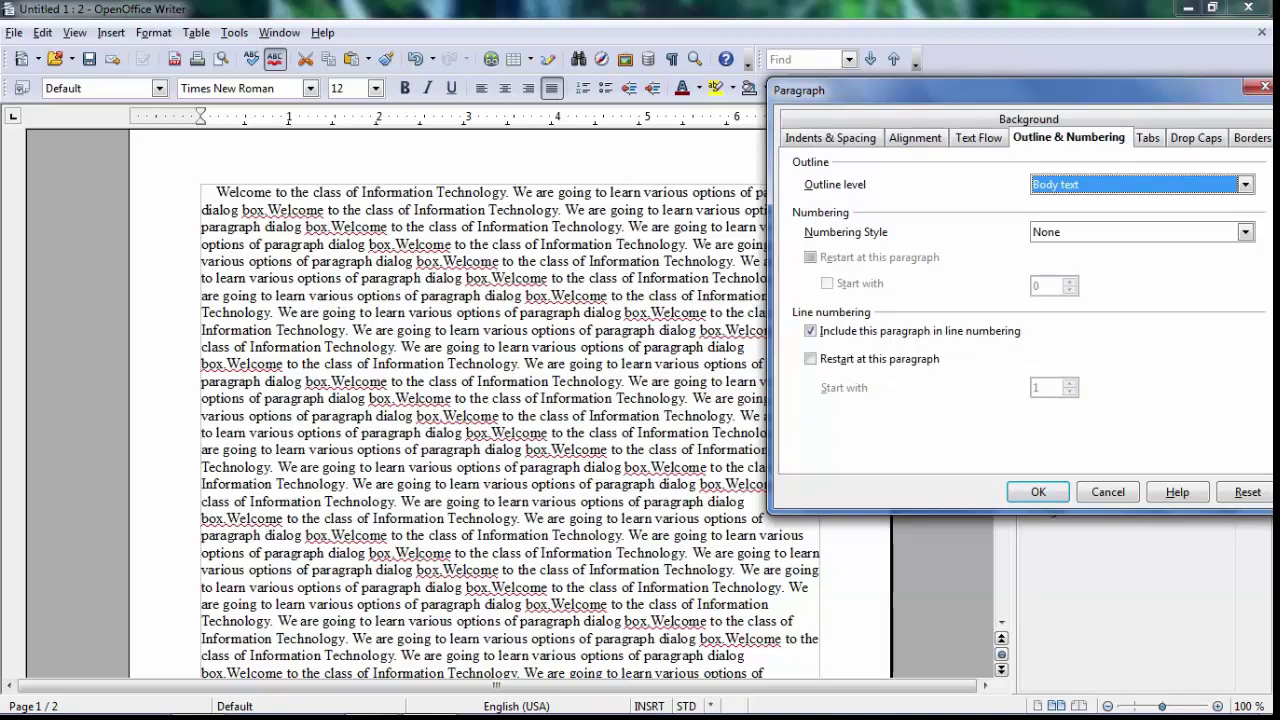
key("Return")
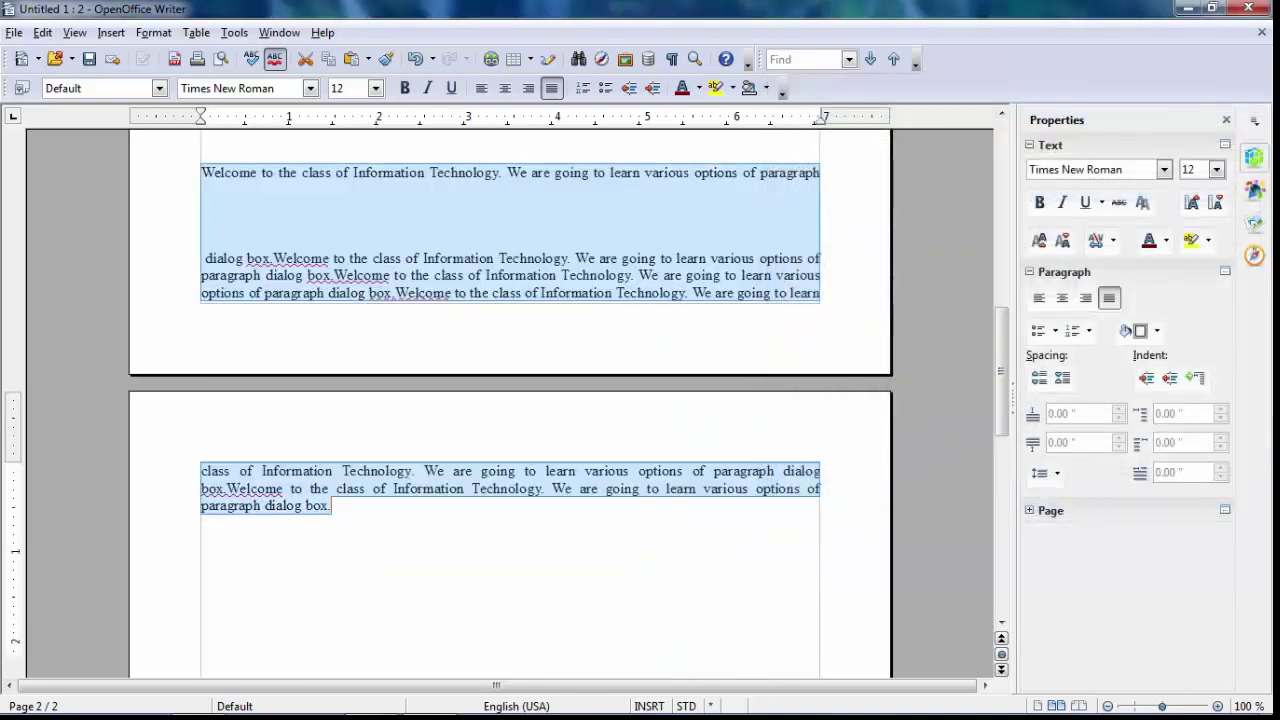
Step: Select the entire document text and open the Outline & Numbering settings of its Paragraph dialog
scroll(510, 400, "up", 10)
scroll(510, 400, "up", 2)
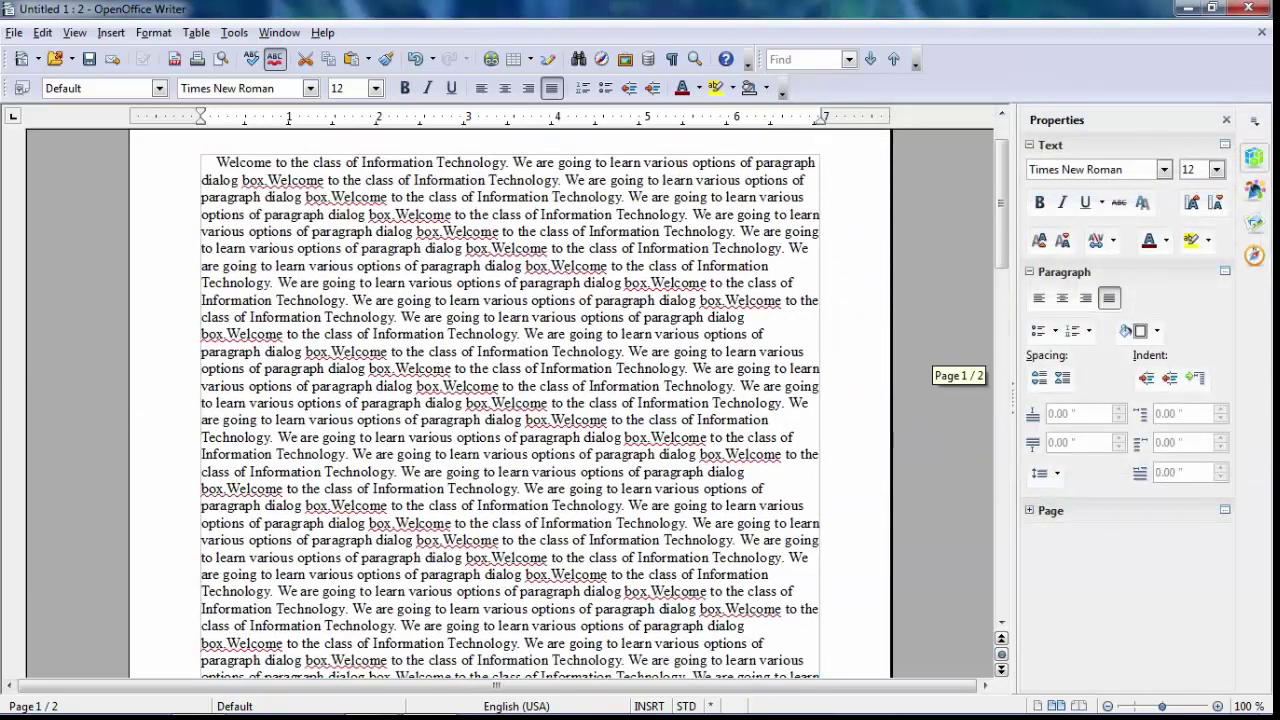
key("ctrl+a")
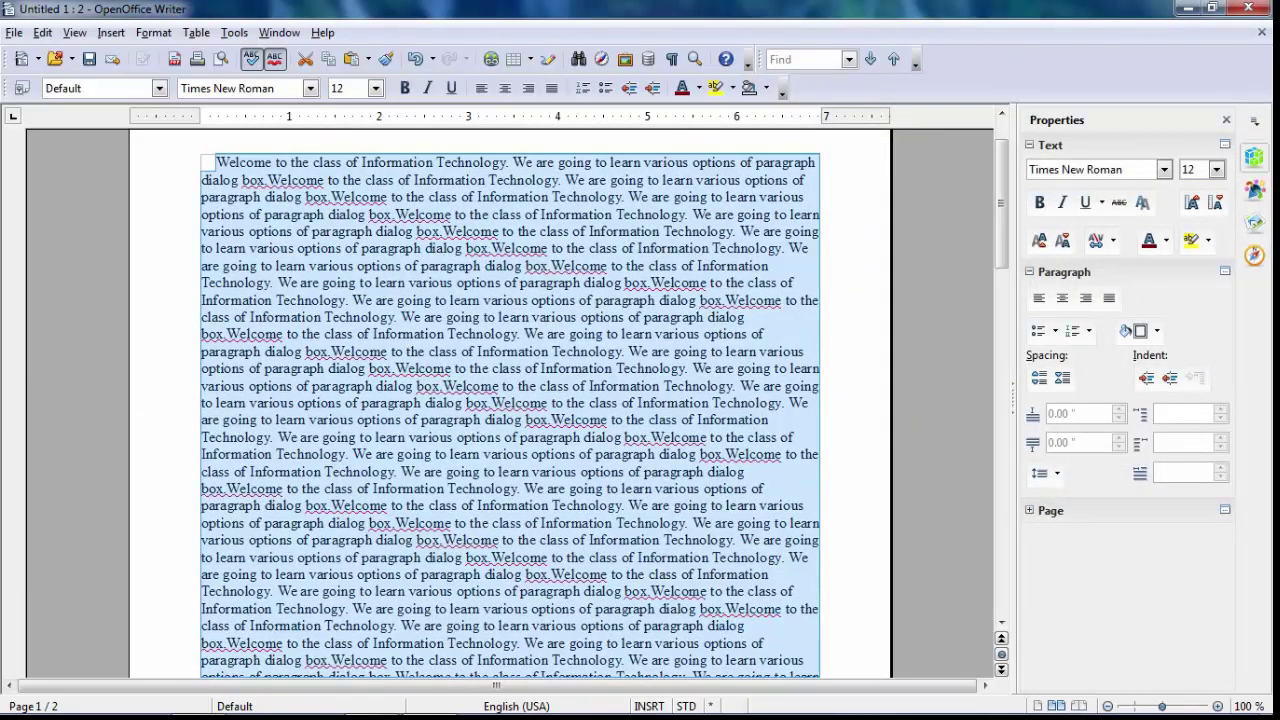
key("alt+o")
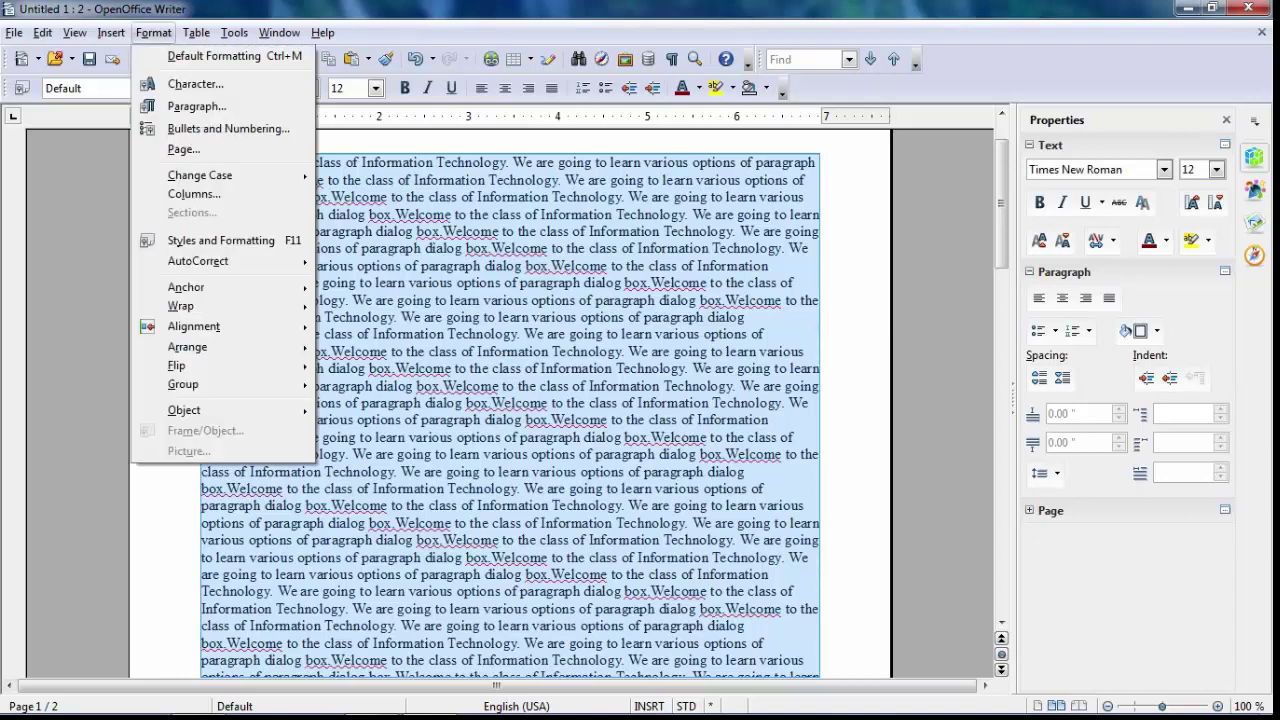
key("Down")
key("Down")
key("Return")
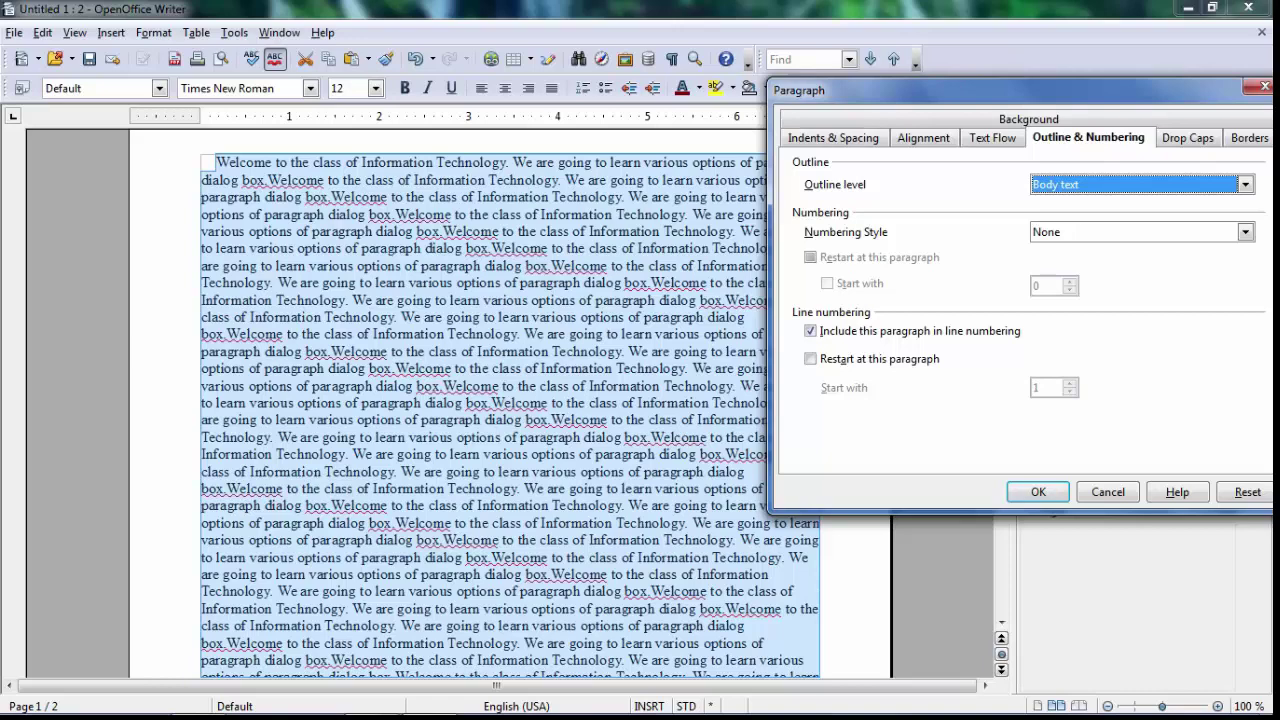
Step: Browse the available outline levels and keep Body text as the outline level
key("alt+Down")
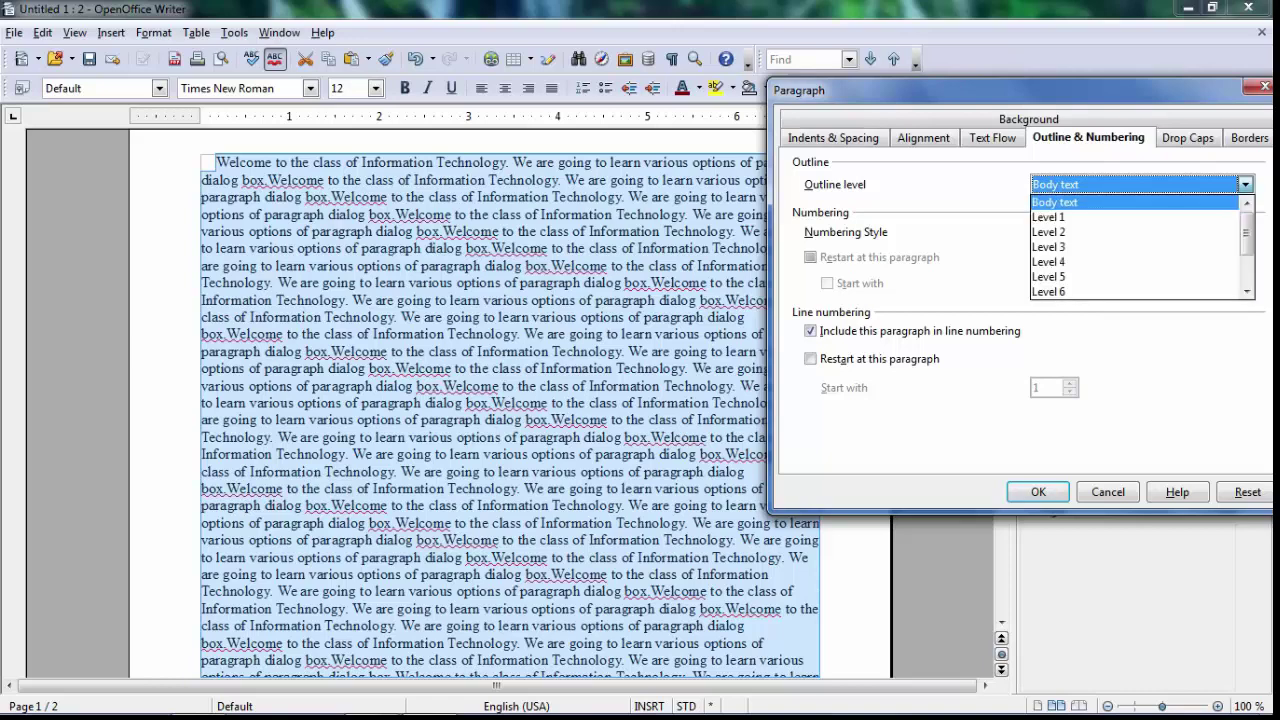
scroll(1134, 262, "down", 2)
scroll(1134, 262, "up", 2)
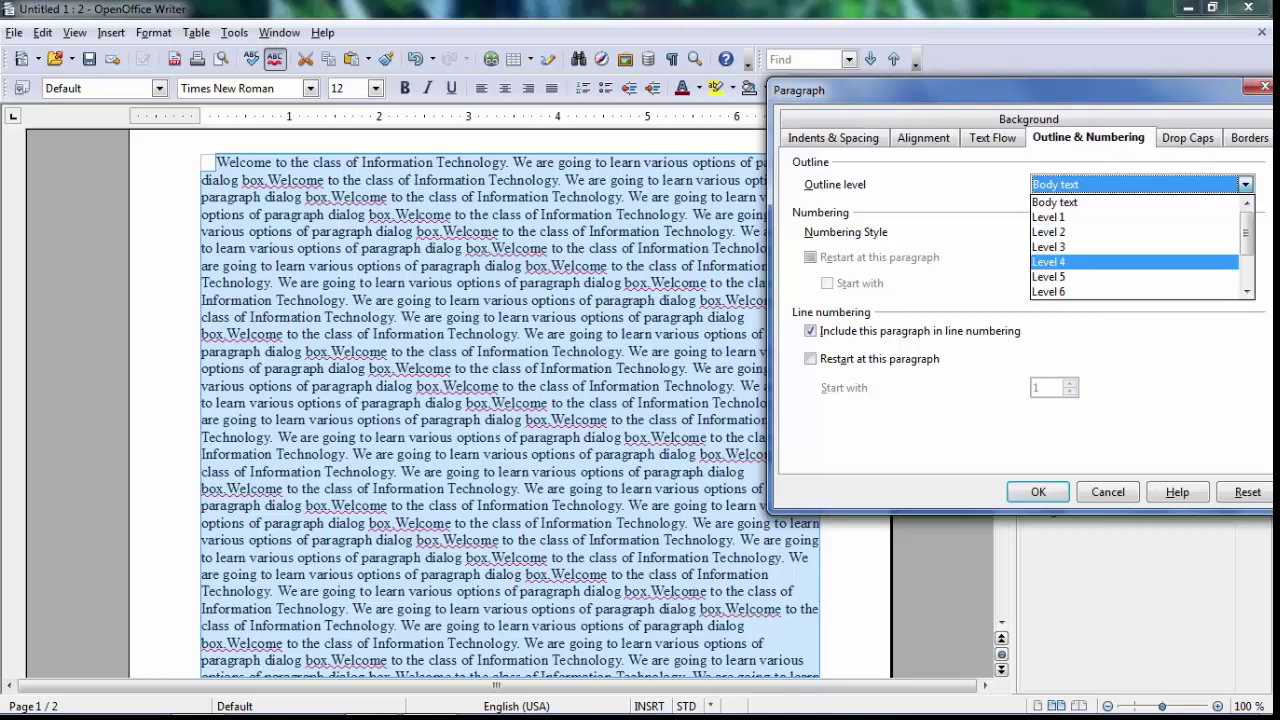
scroll(1134, 246, "down", 2)
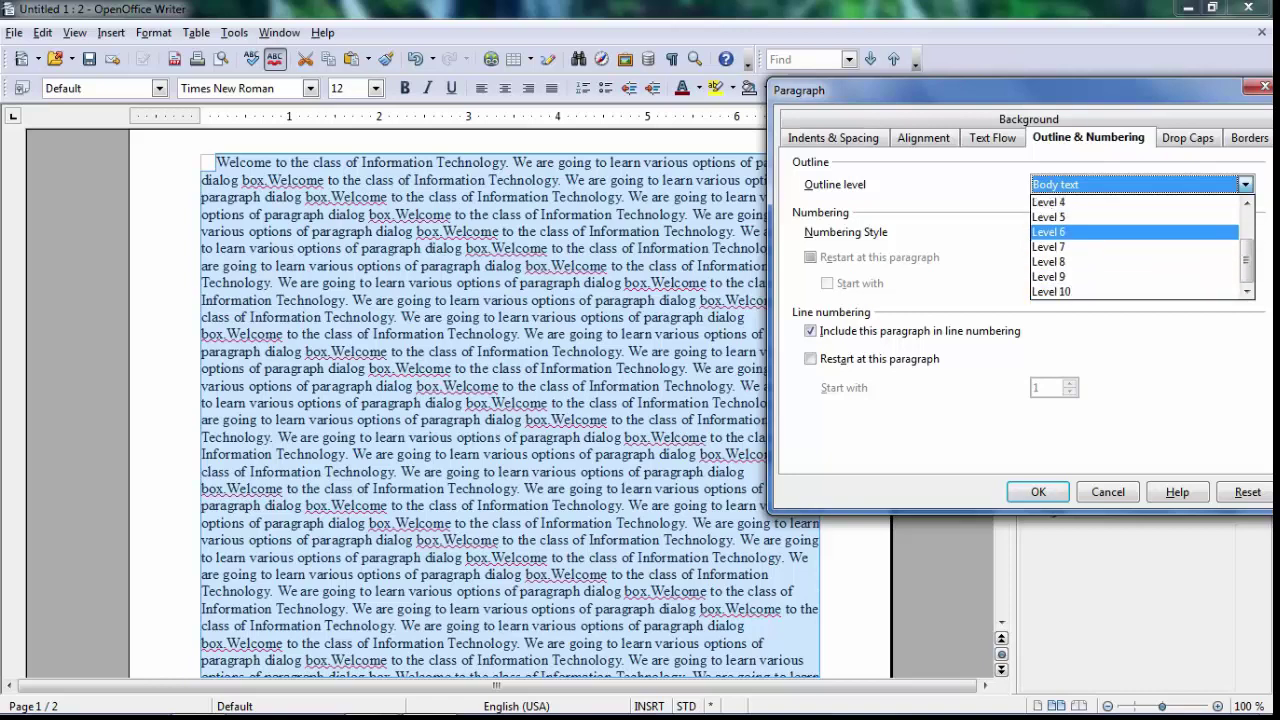
scroll(1134, 246, "up", 3)
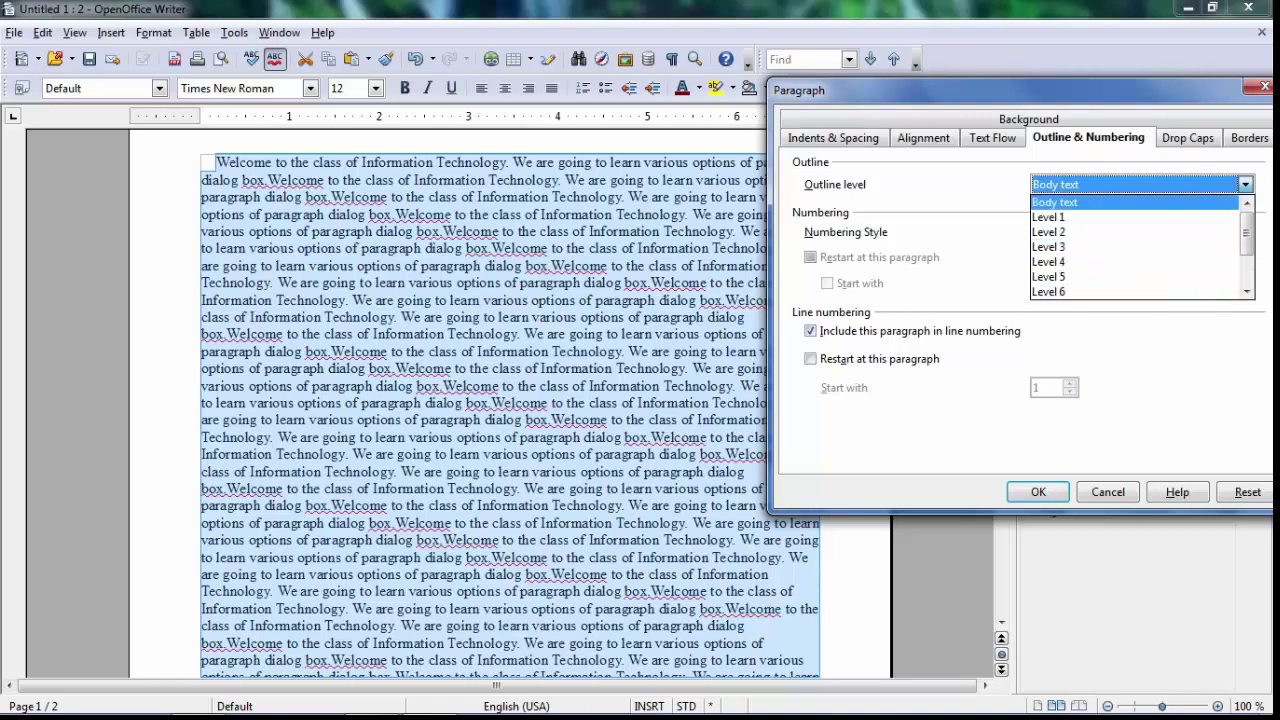
key("Return")
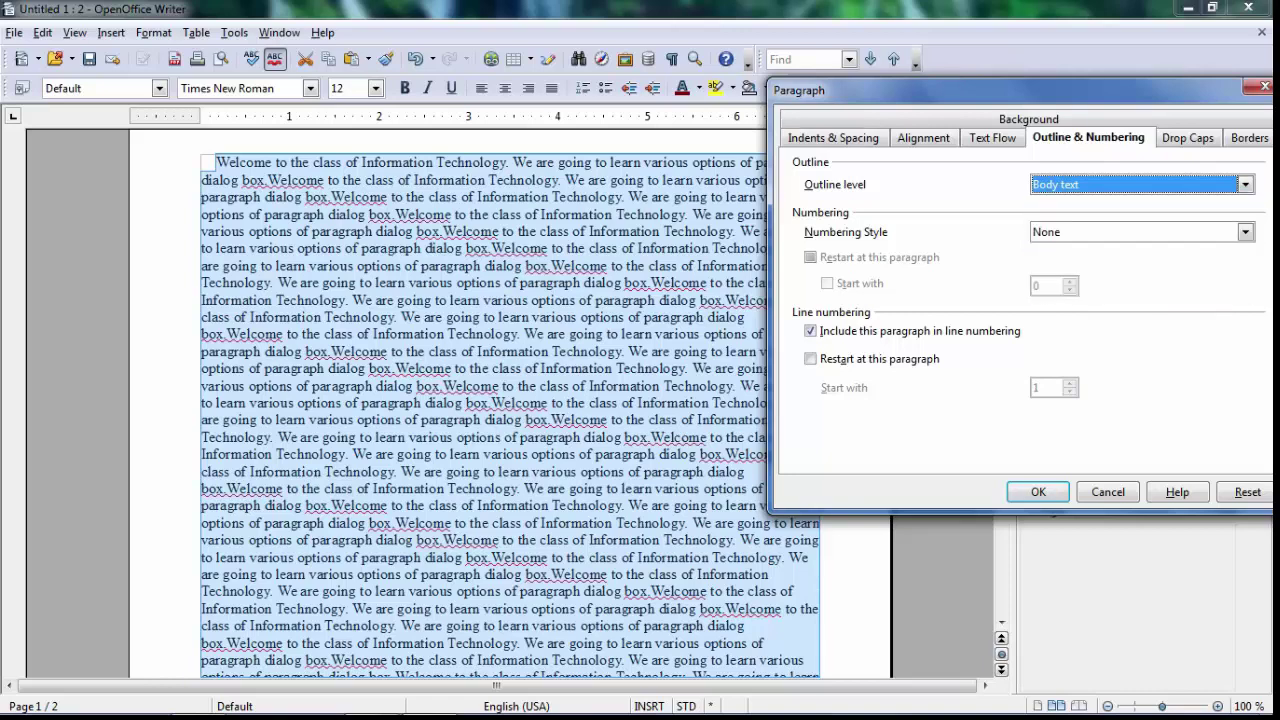
Step: Browse the numbering styles and choose List 1 for the selected text
left_click(1140, 232)
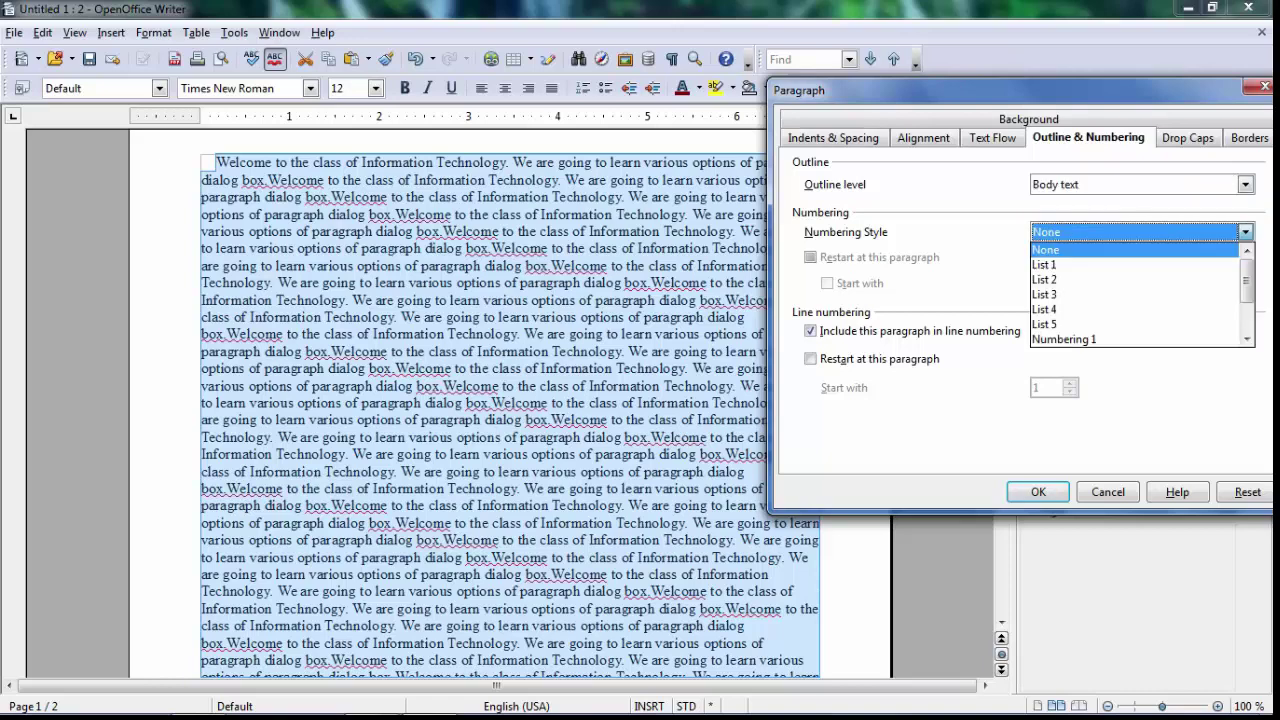
key("Down")
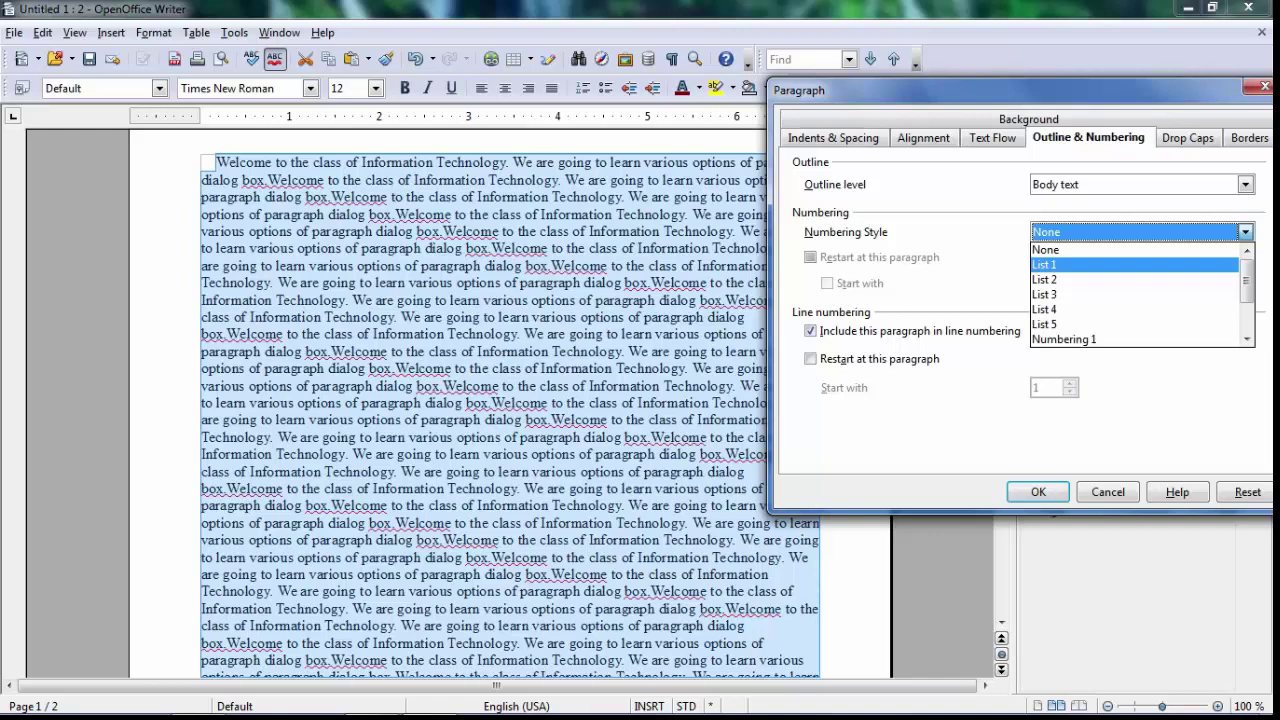
scroll(1135, 294, "down", 1)
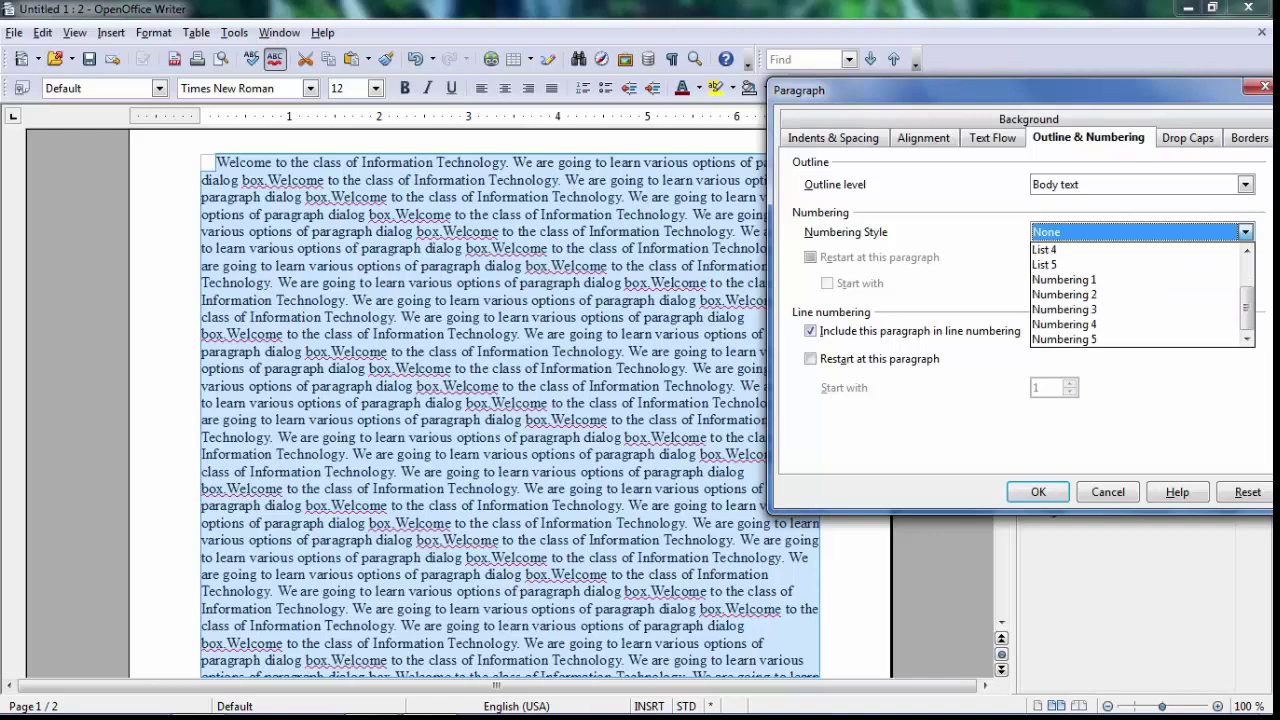
scroll(1135, 294, "up", 1)
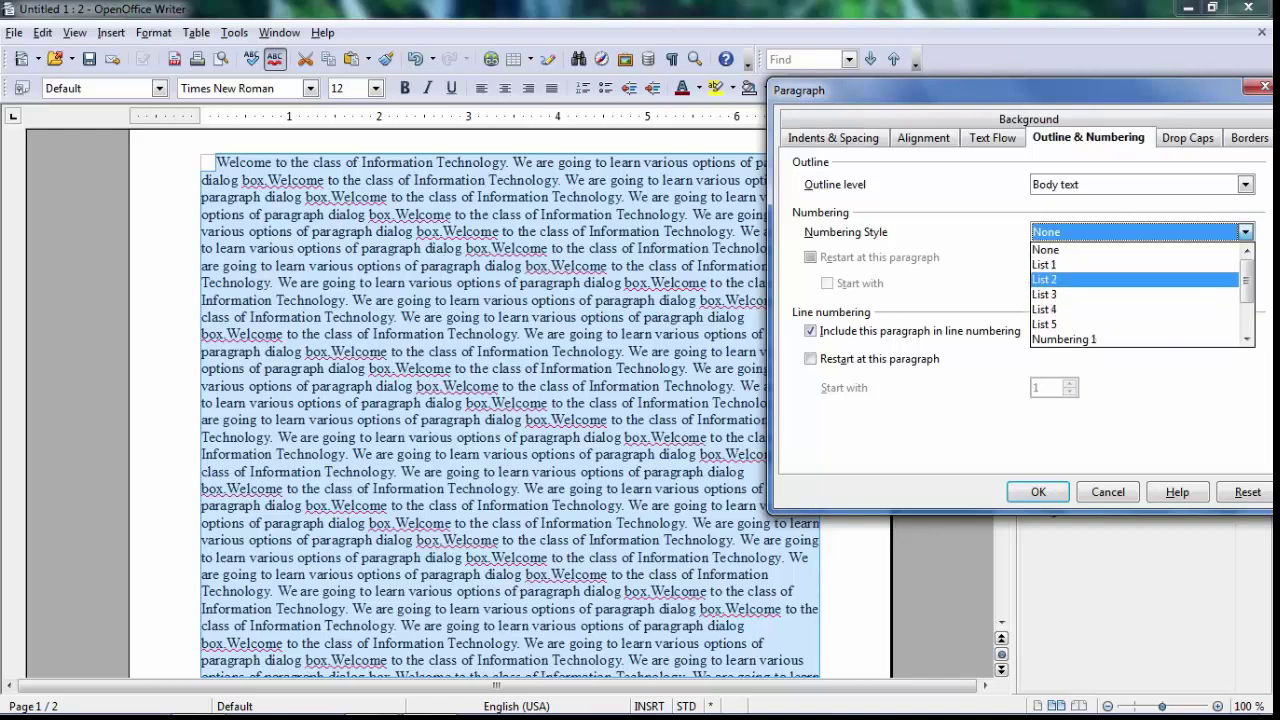
key("Return")
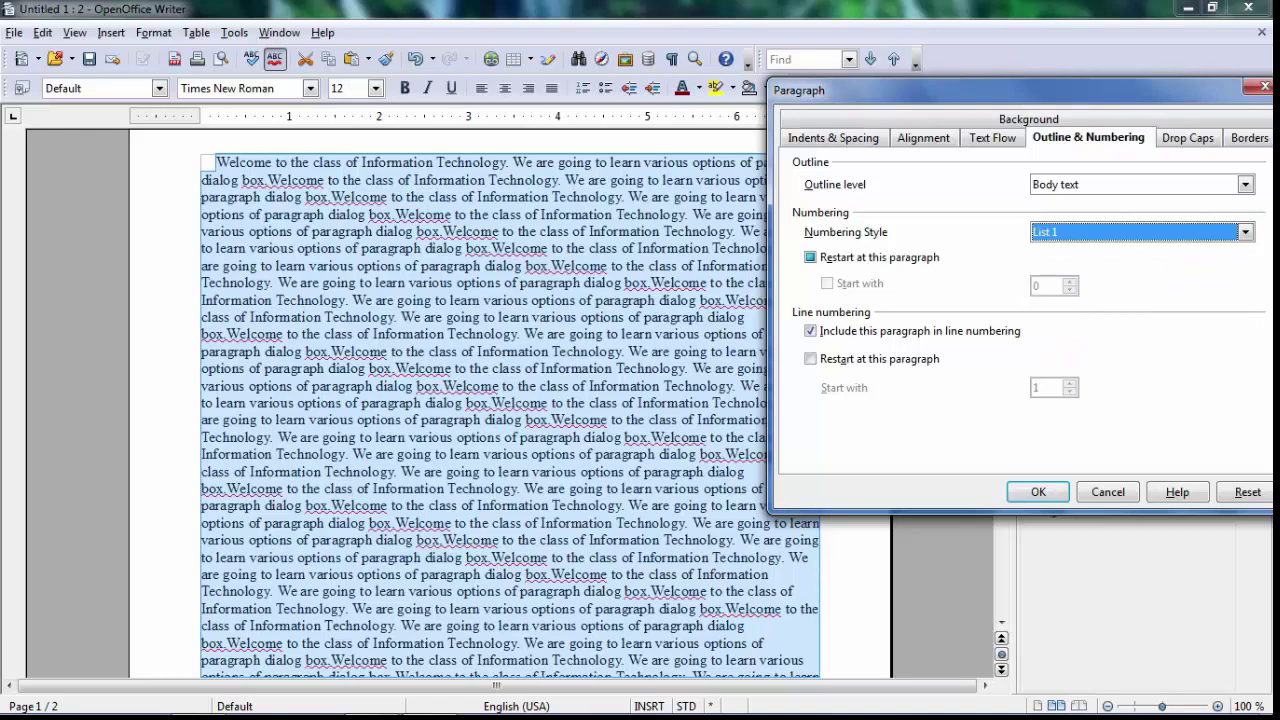
Step: Restart the numbering at this paragraph with the Start with value raised by one, and apply the settings to the text
left_click(810, 257)
key("space")
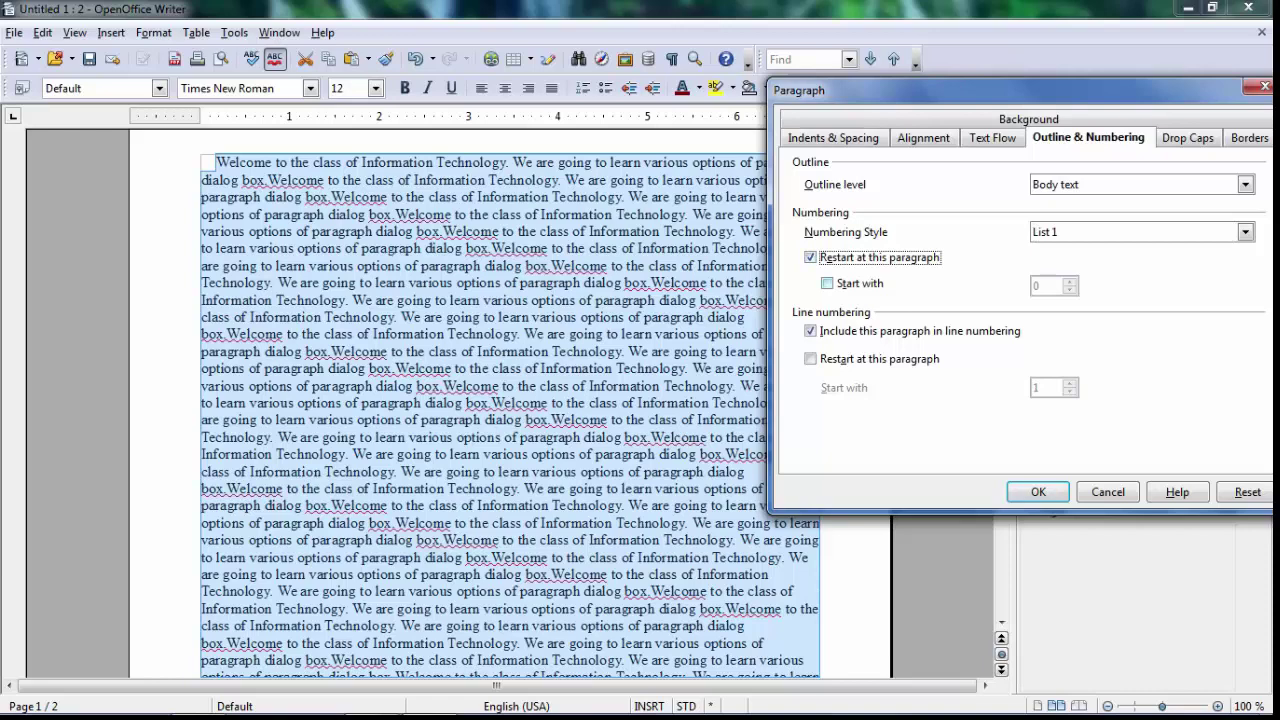
left_click(827, 283)
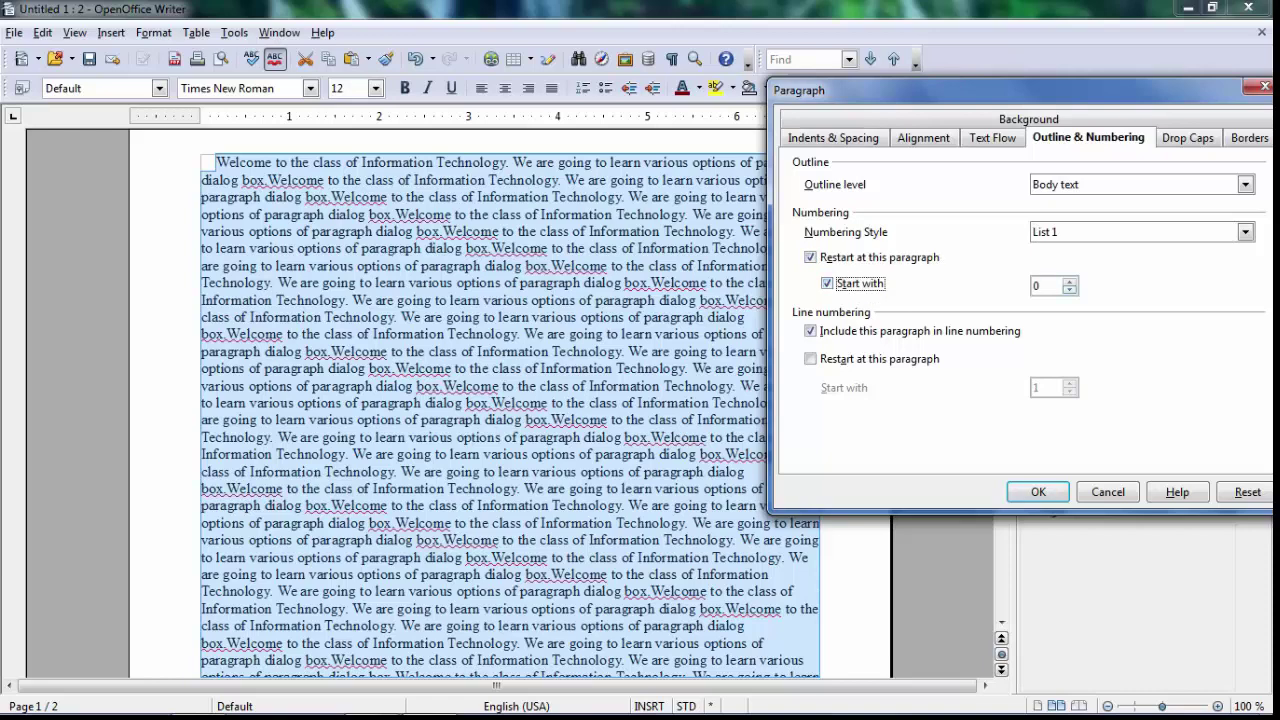
left_click(1070, 281)
key("Return")
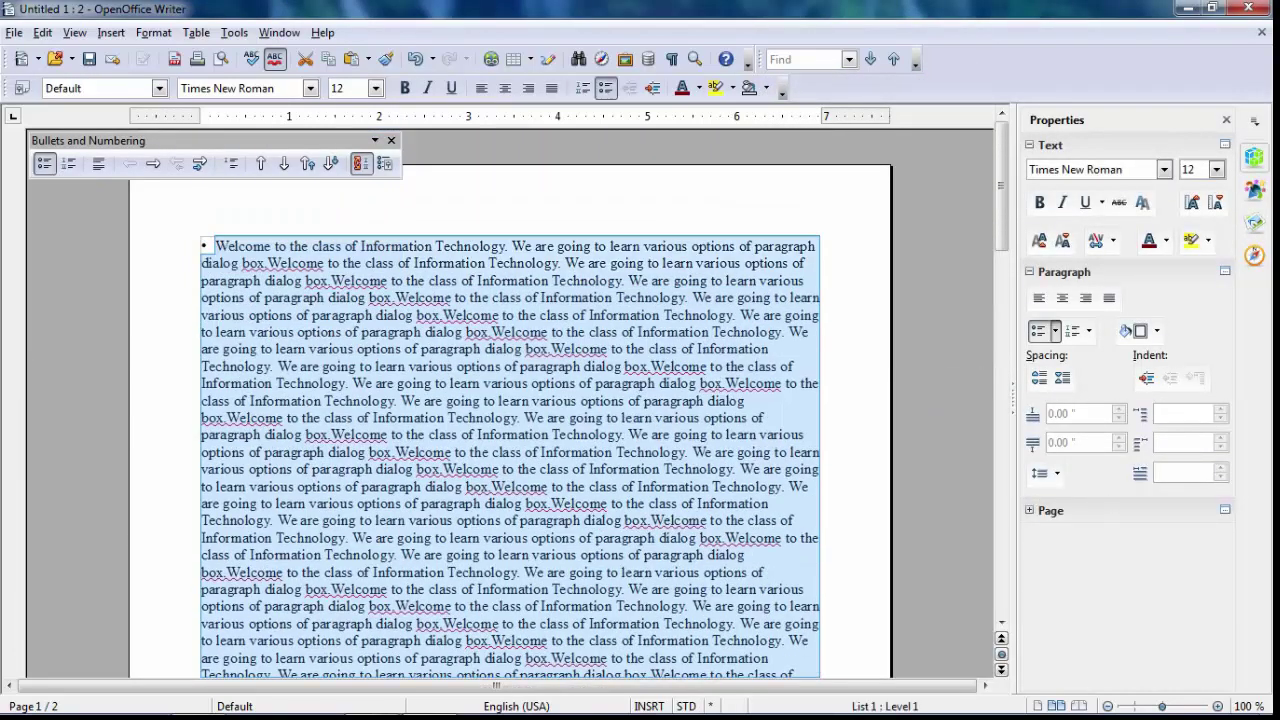
Step: Change the selected text's numbering style from the List 1 bullets to Numbering 1 in its Outline & Numbering paragraph settings
scroll(510, 400, "down", 10)
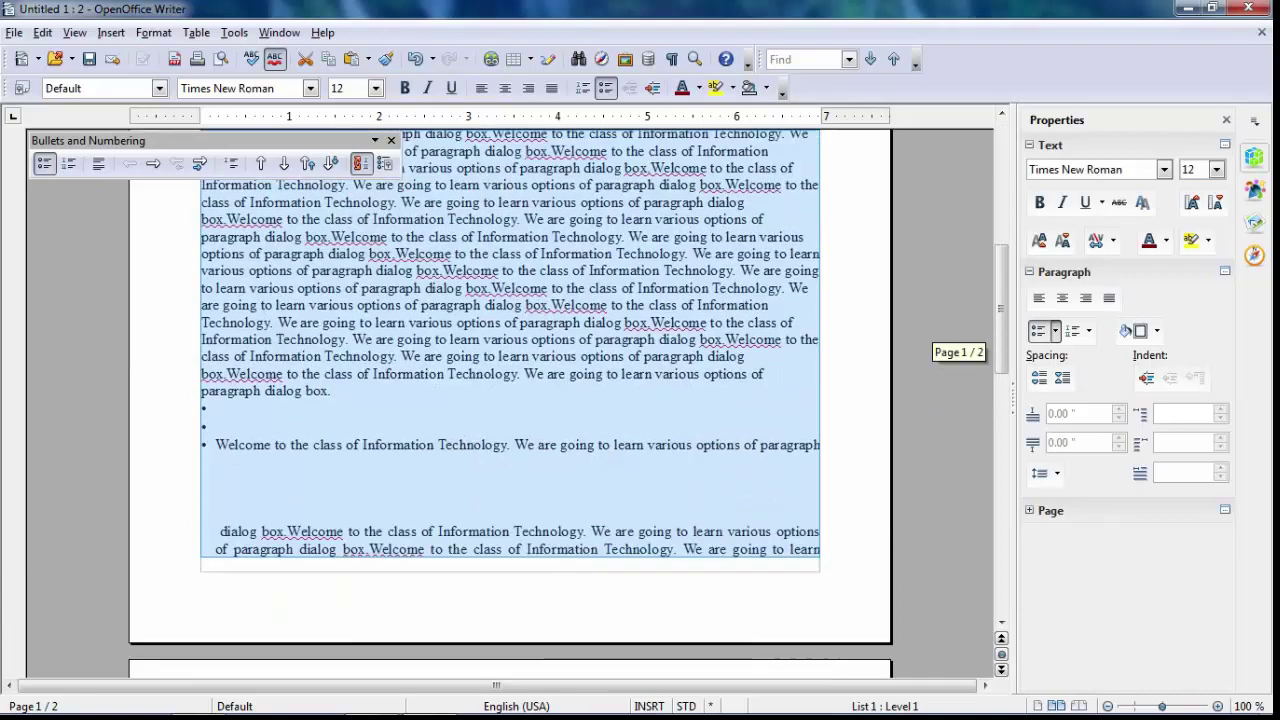
left_click_drag(1001, 352, 1001, 449)
left_click_drag(1001, 388, 1001, 228)
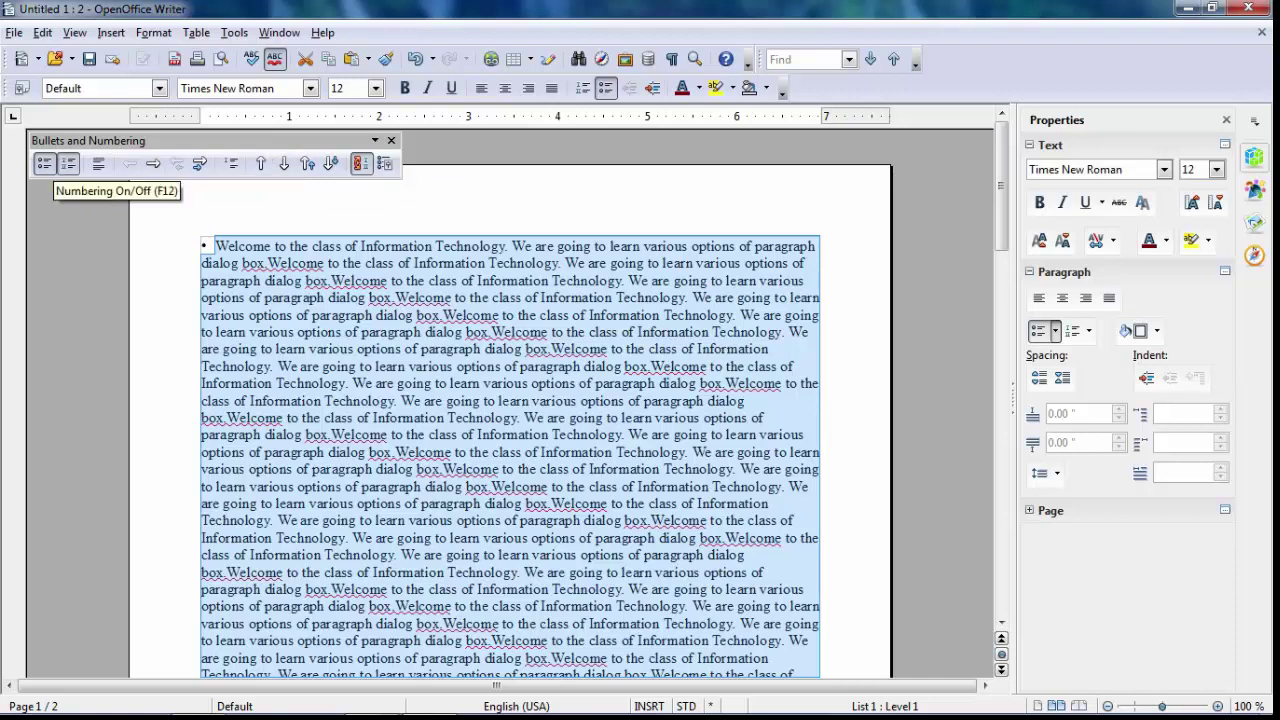
left_click(153, 32)
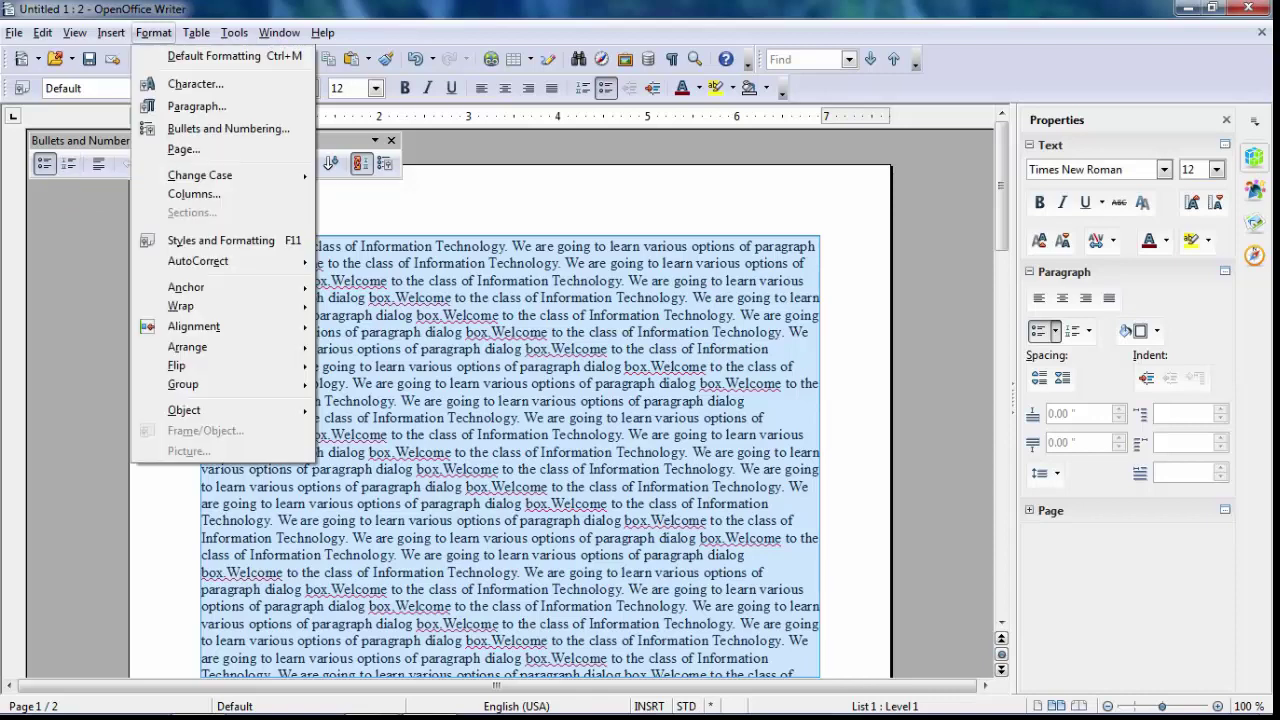
left_click(196, 106)
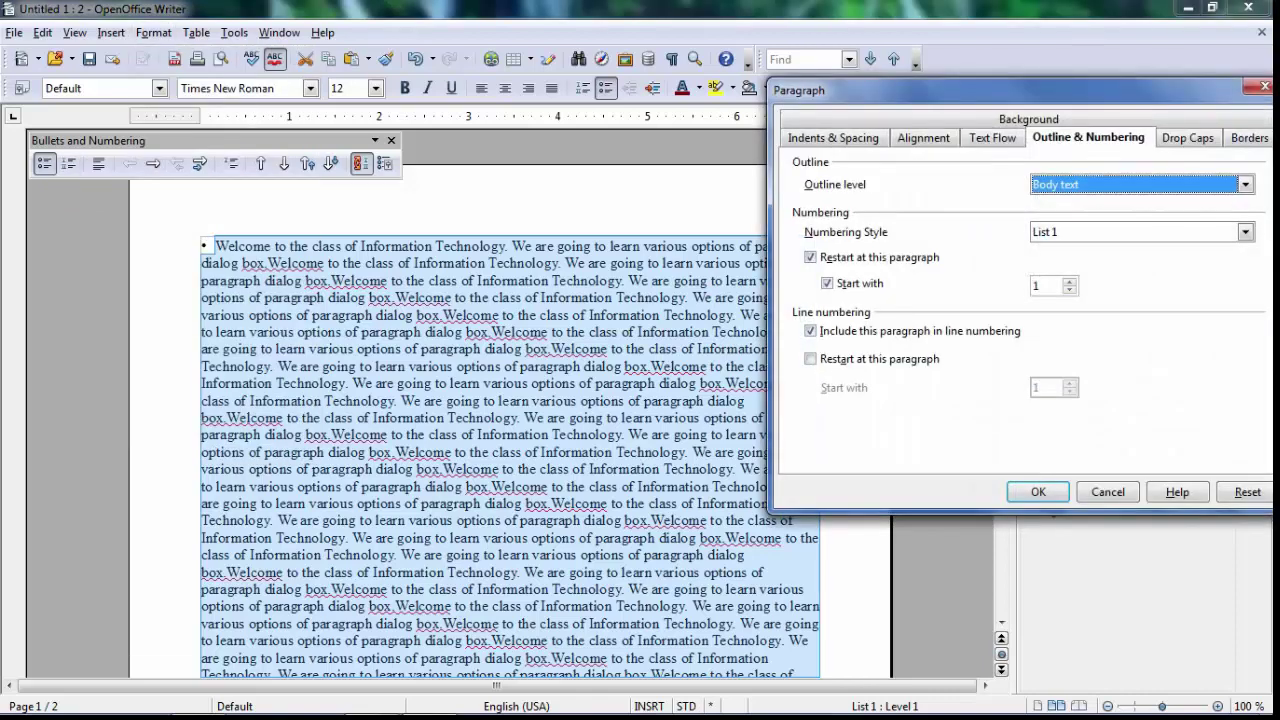
left_click(1245, 232)
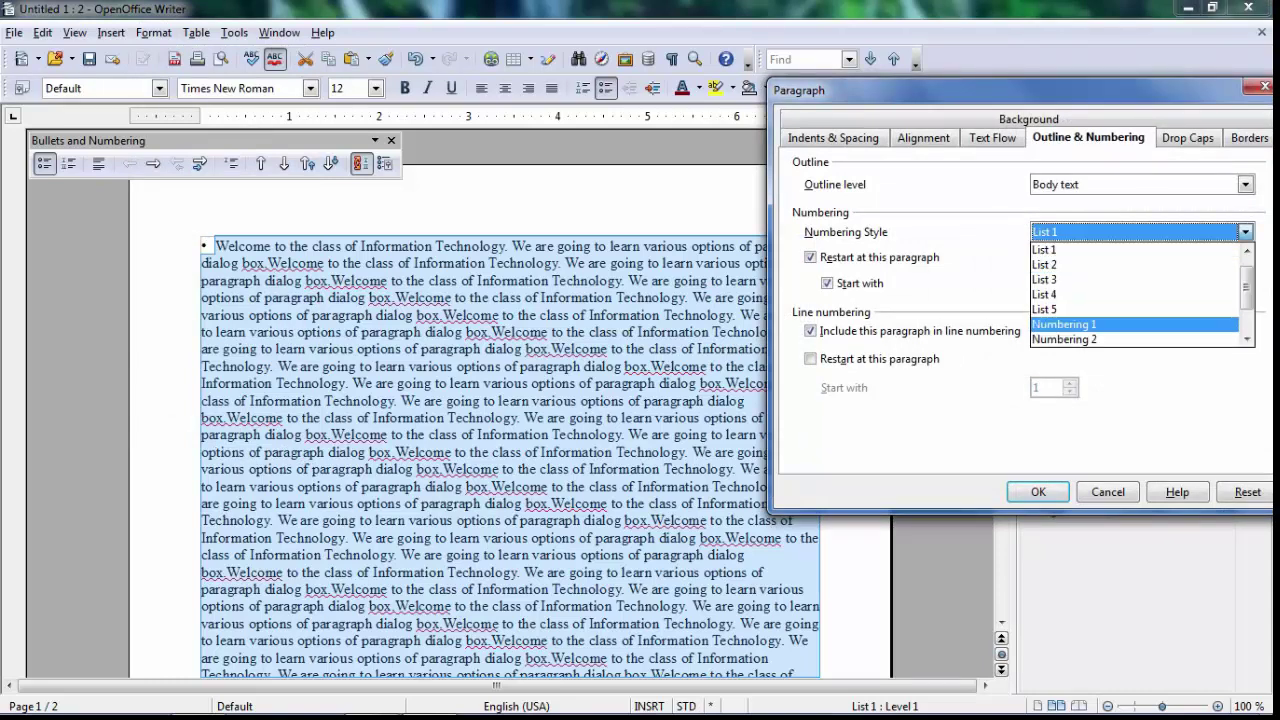
left_click(1064, 324)
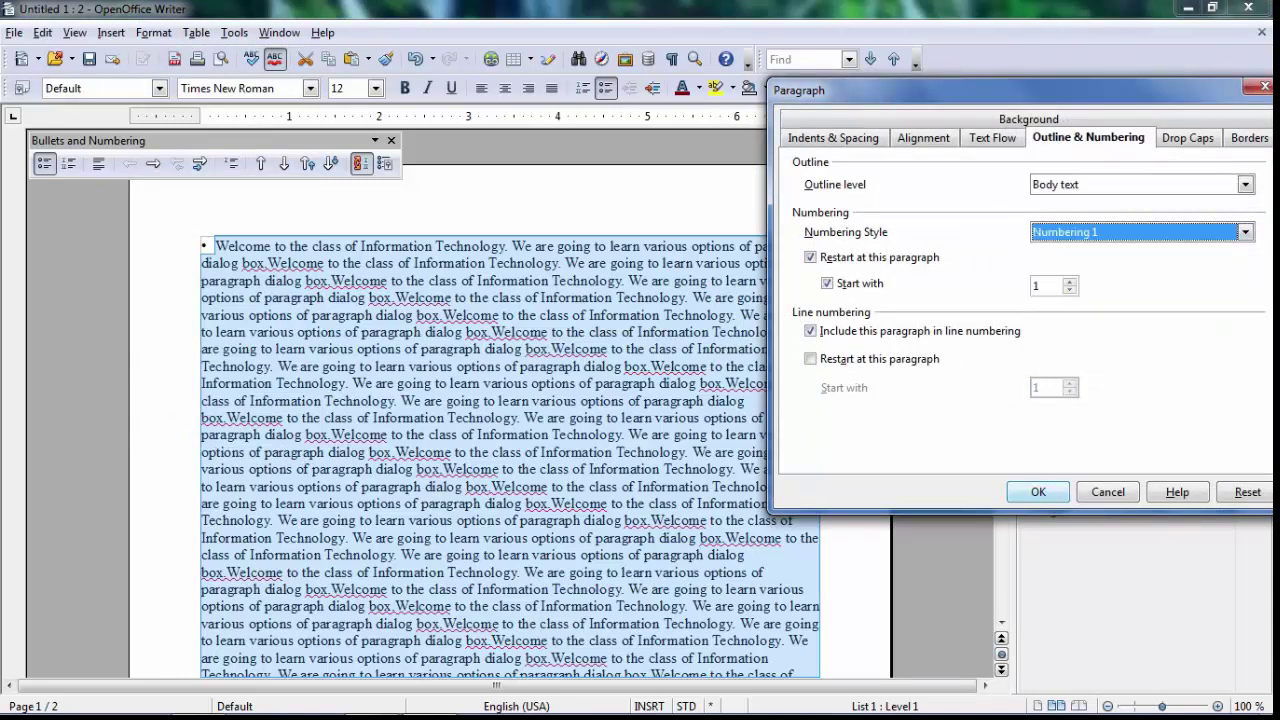
left_click(1038, 491)
Step: Try plain bullets and plain numbering on the selected text, and turn numbering off for all of it
scroll(500, 400, "up", 10)
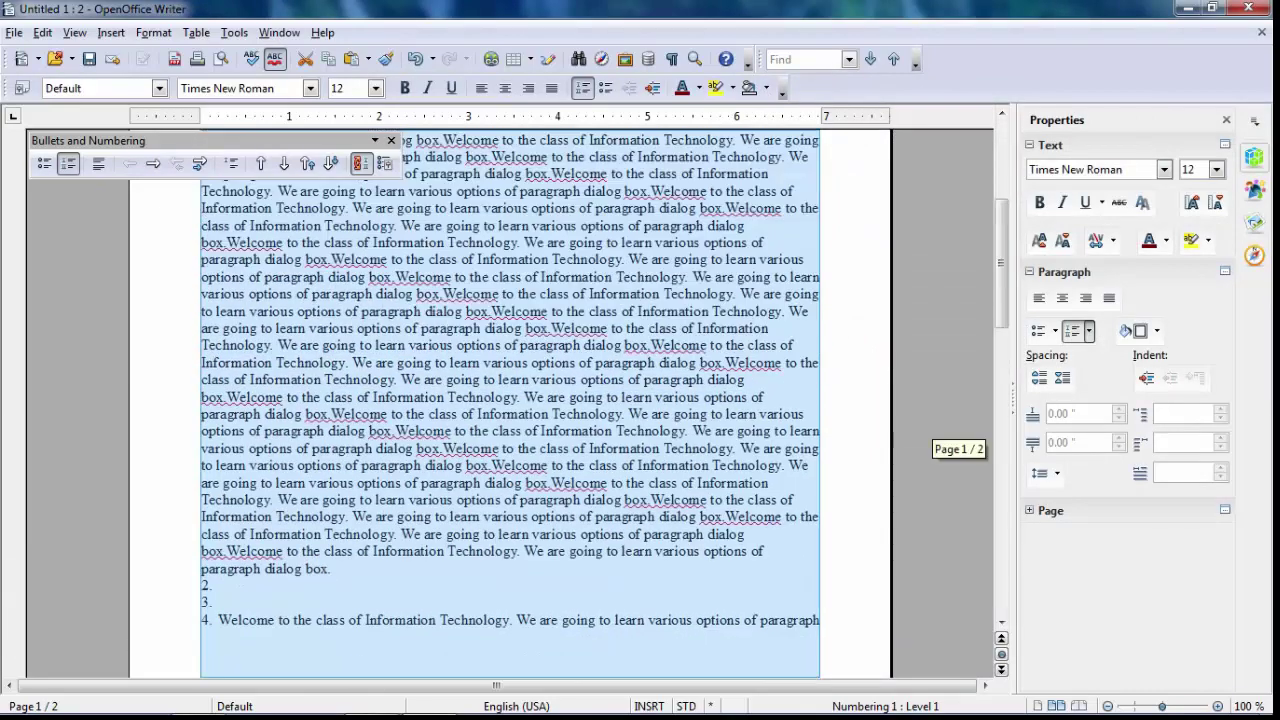
scroll(500, 400, "up", 2)
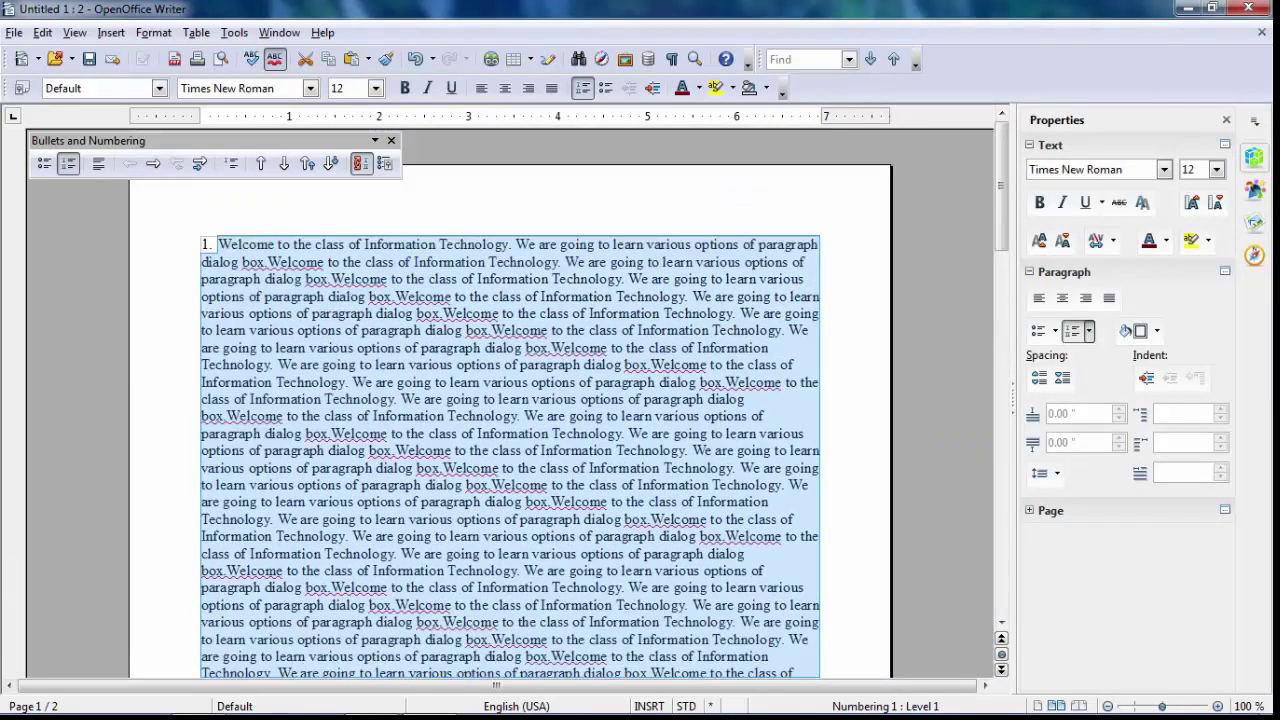
scroll(510, 400, "down", 5)
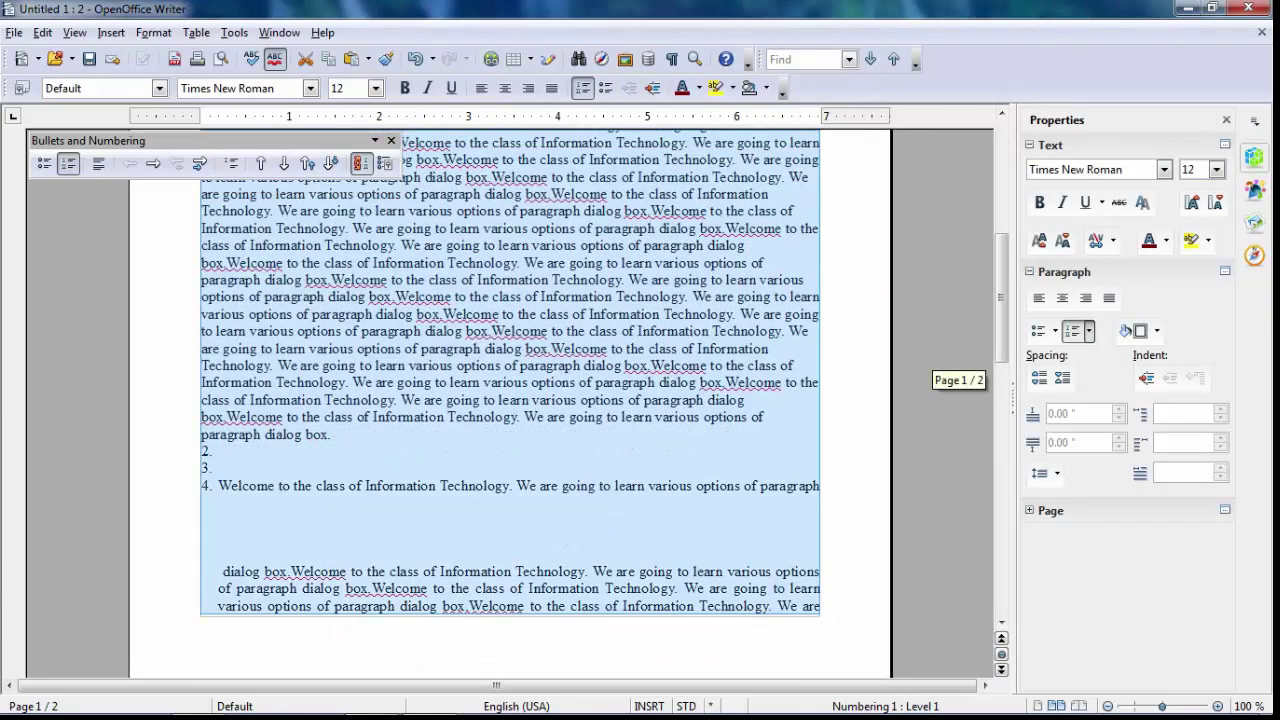
scroll(510, 400, "down", 5)
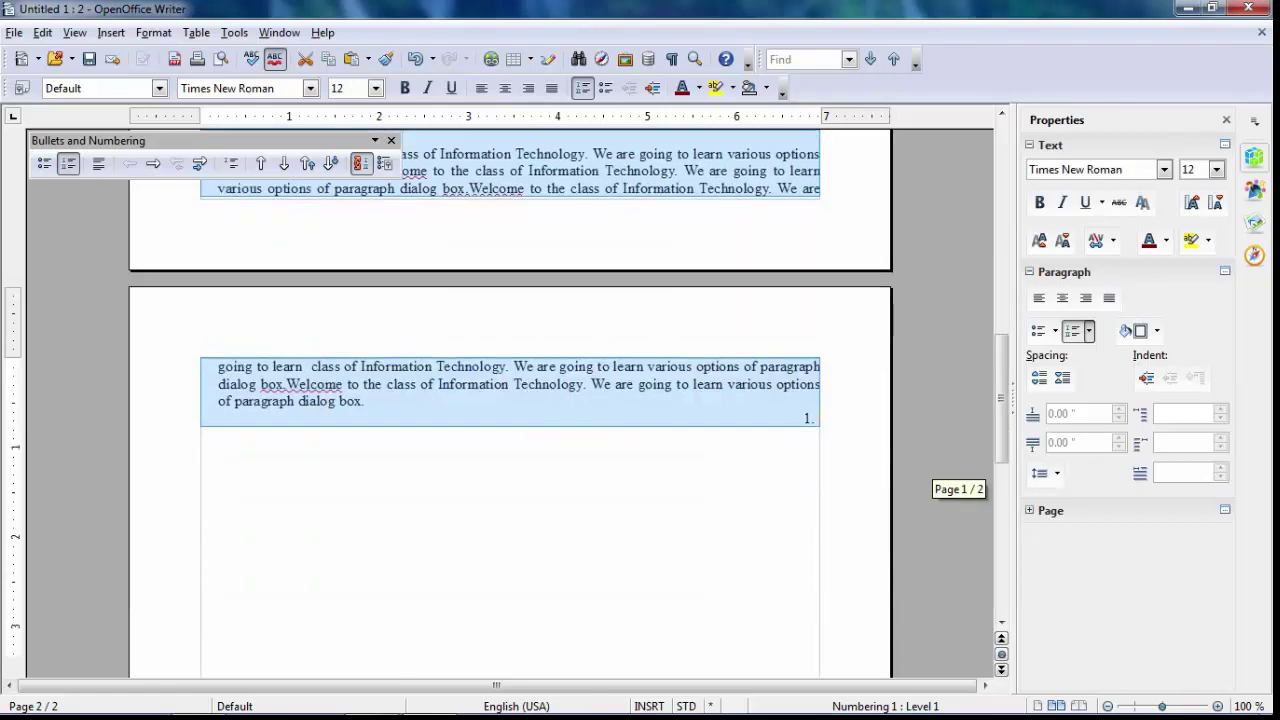
scroll(510, 400, "up", 10)
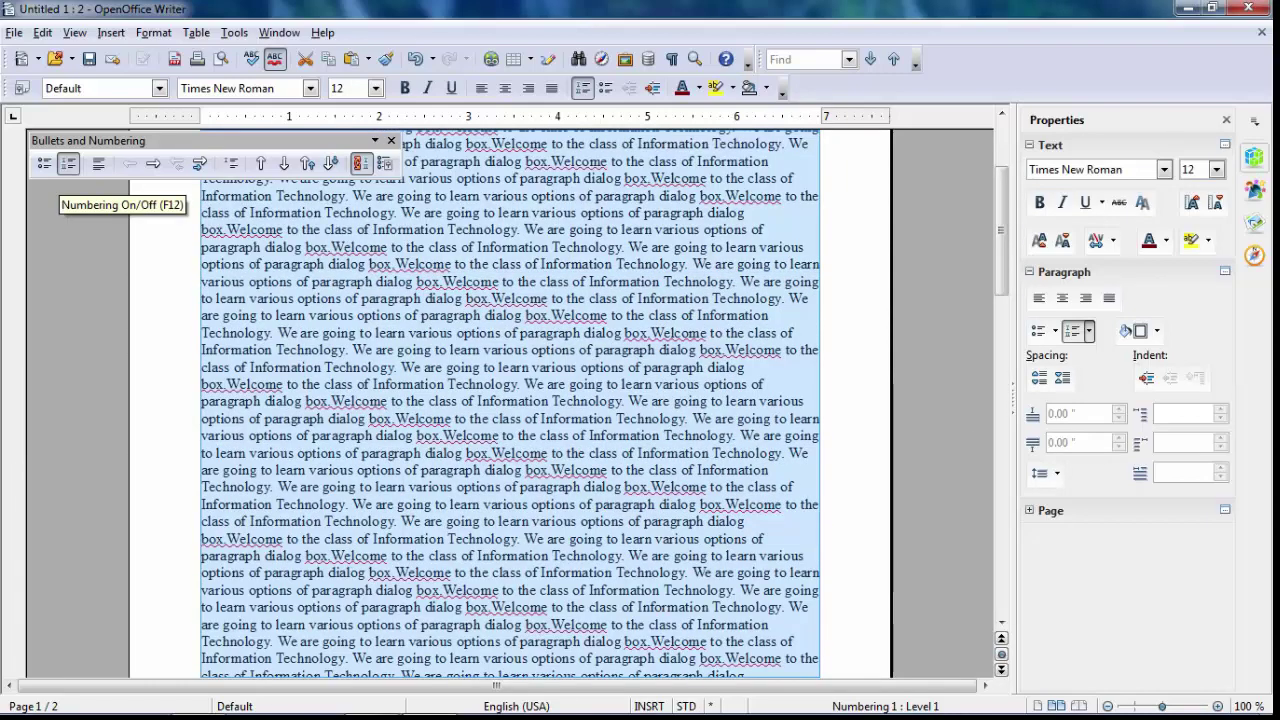
left_click(44, 163)
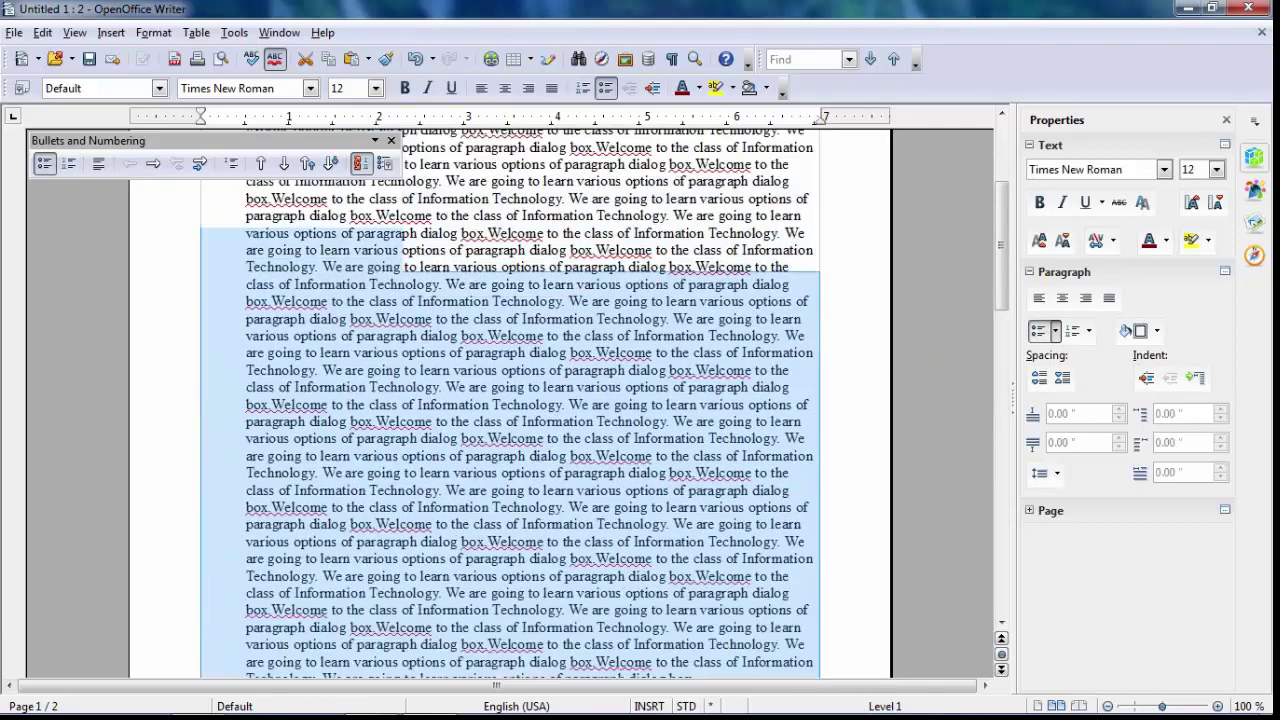
left_click(68, 163)
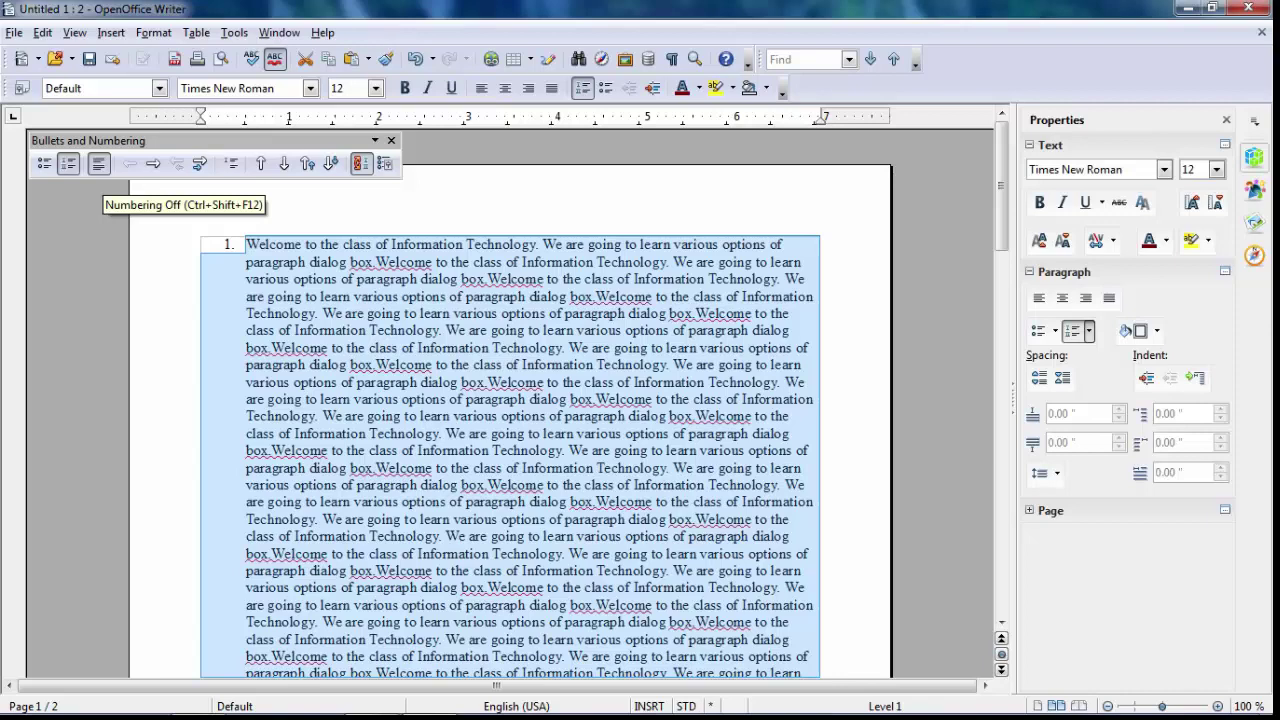
left_click(98, 163)
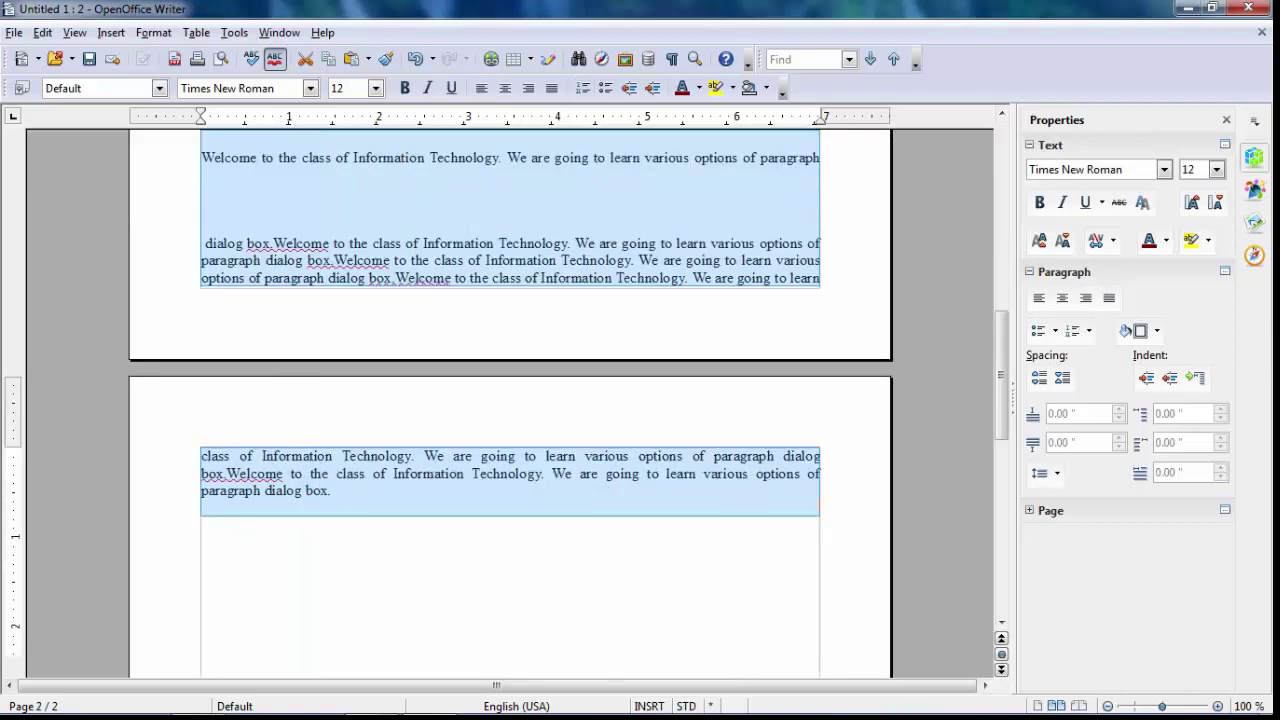
Step: Make line numbering restart at this paragraph for the selected text and review both pages of the document
key("alt+o")
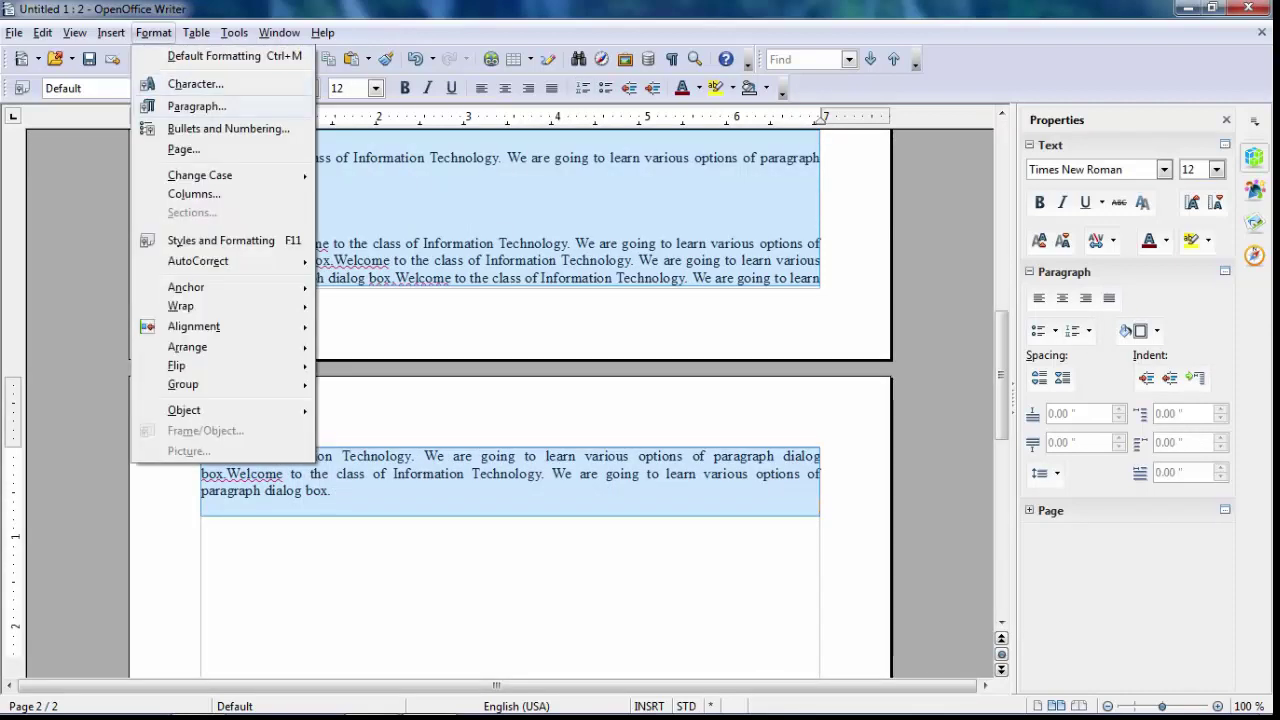
key("a")
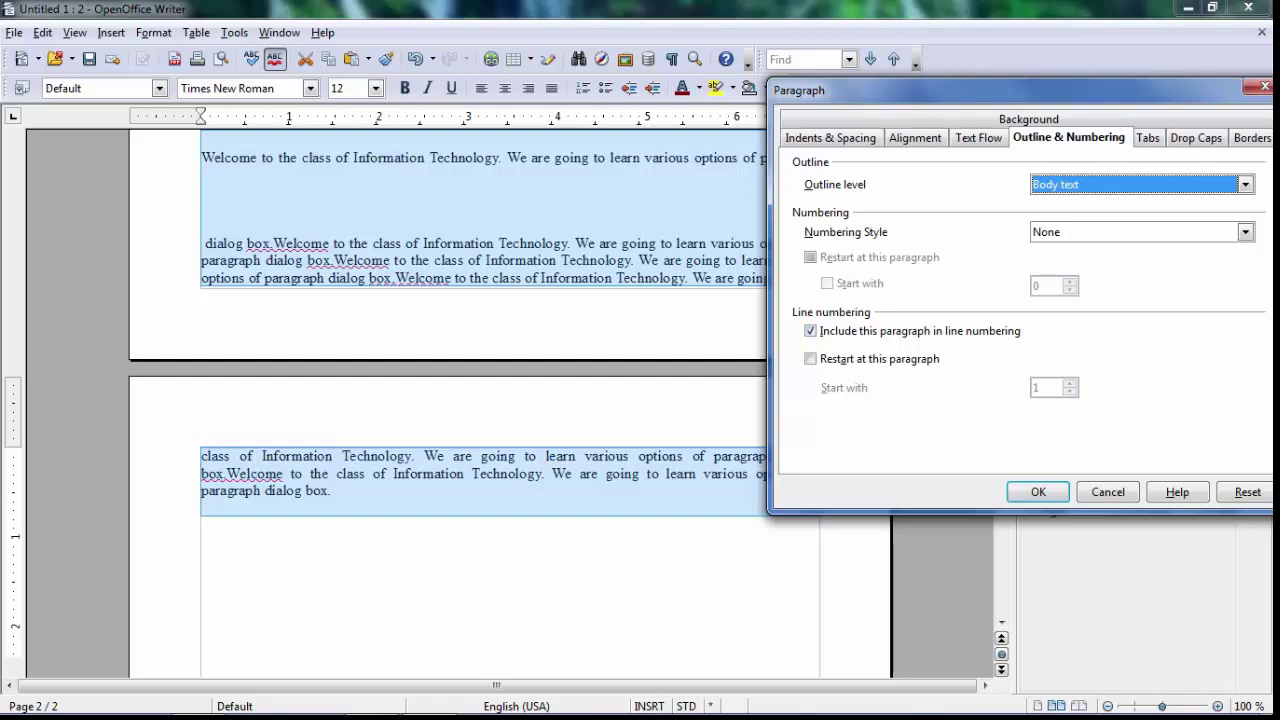
left_click(810, 358)
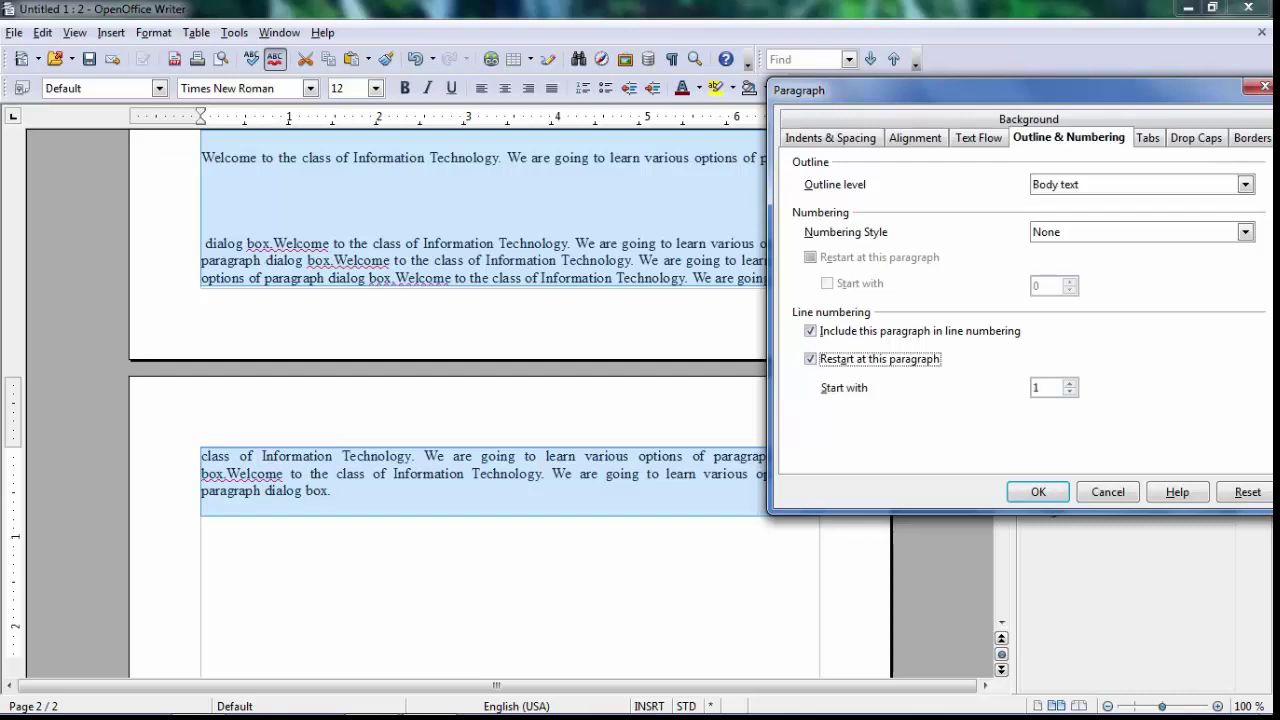
left_click(1038, 491)
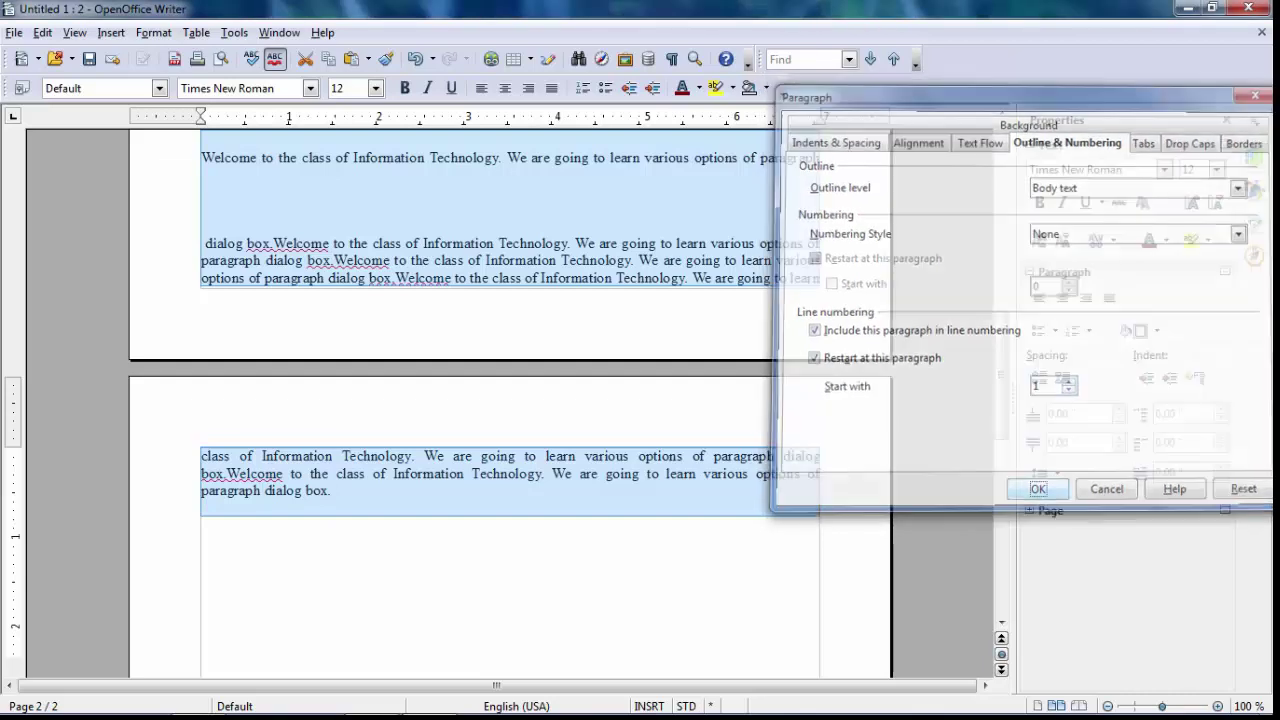
scroll(510, 400, "up", 5)
scroll(510, 400, "up", 3)
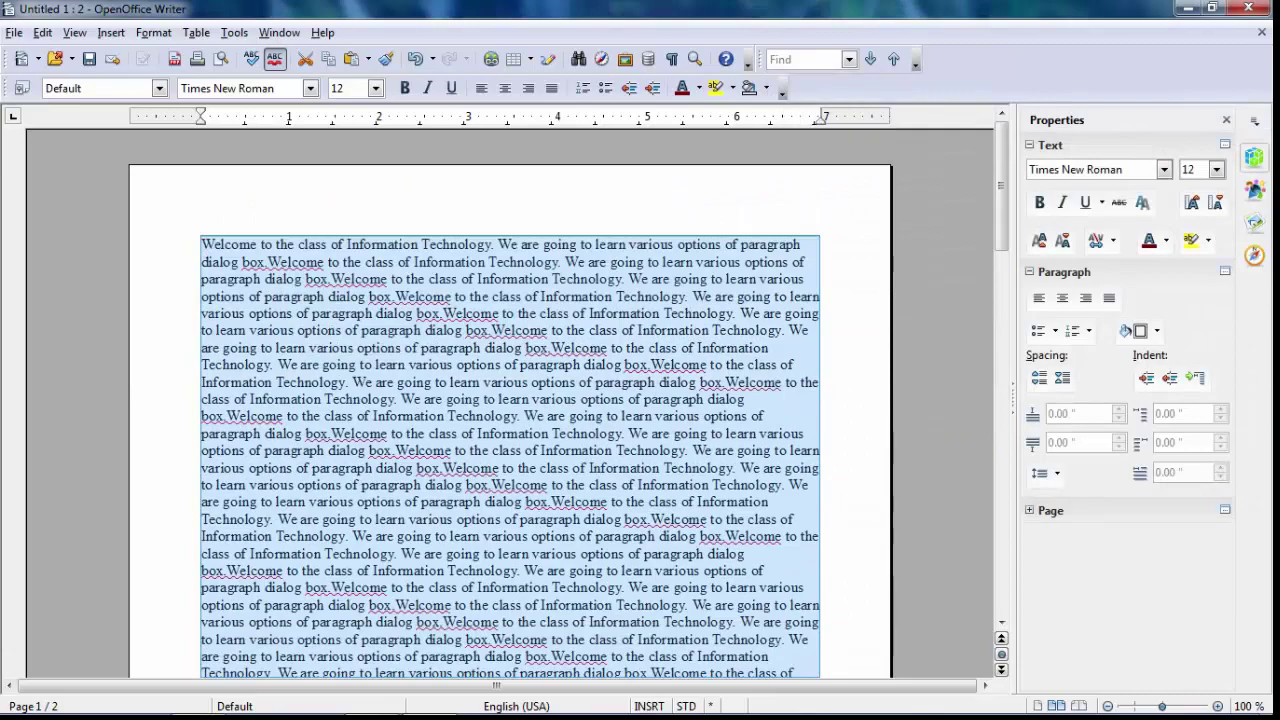
scroll(510, 400, "down", 15)
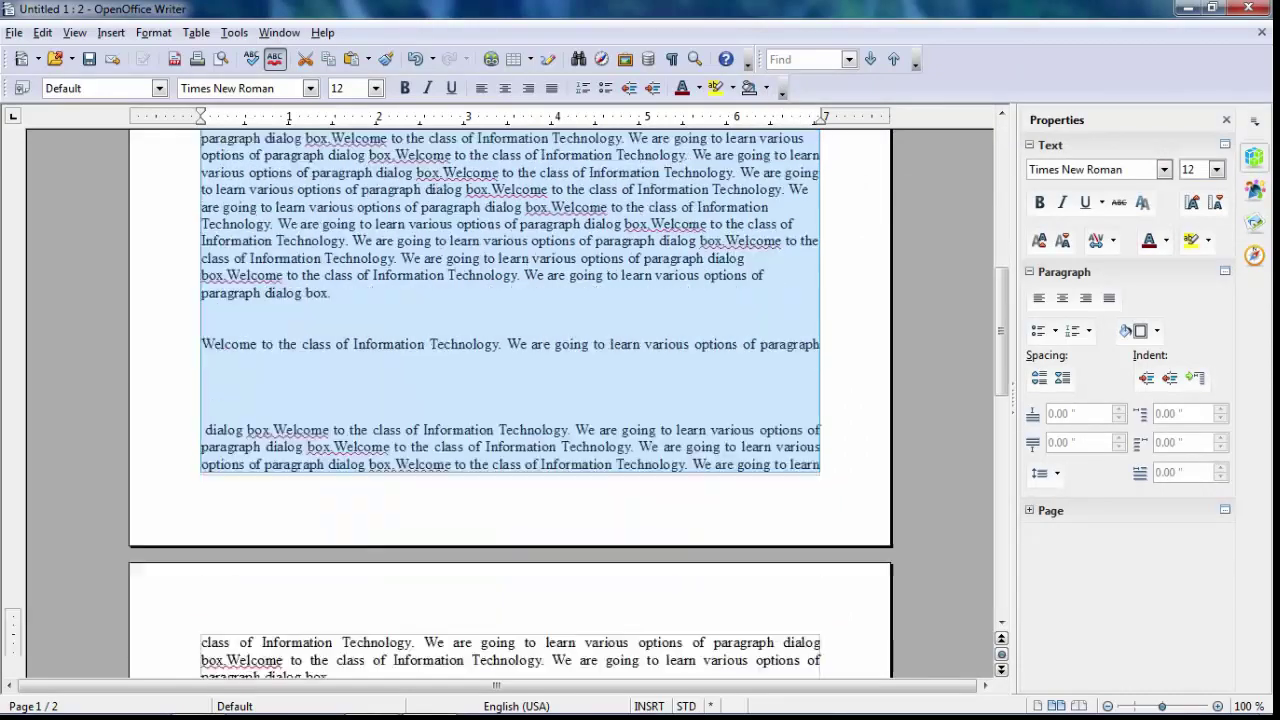
scroll(510, 400, "down", 4)
scroll(510, 400, "up", 4)
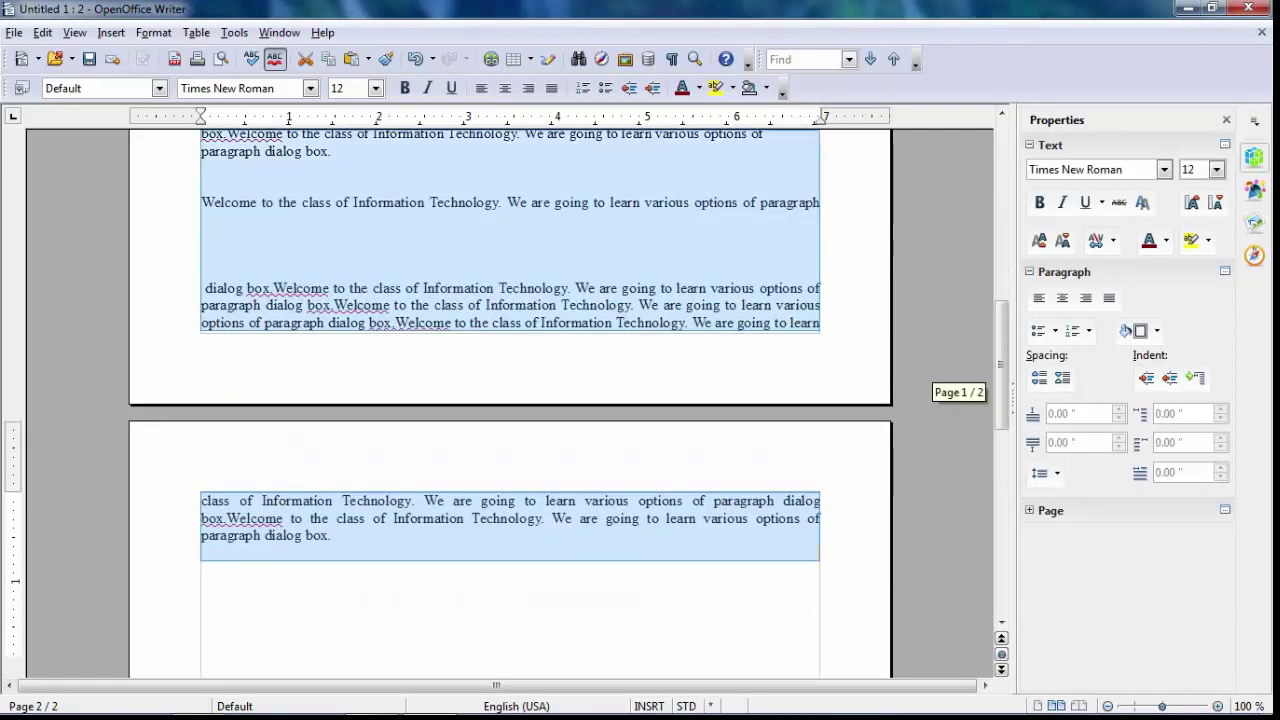
Step: Select the entire text again and turn off restarting the line numbering at this paragraph
key("ctrl+z")
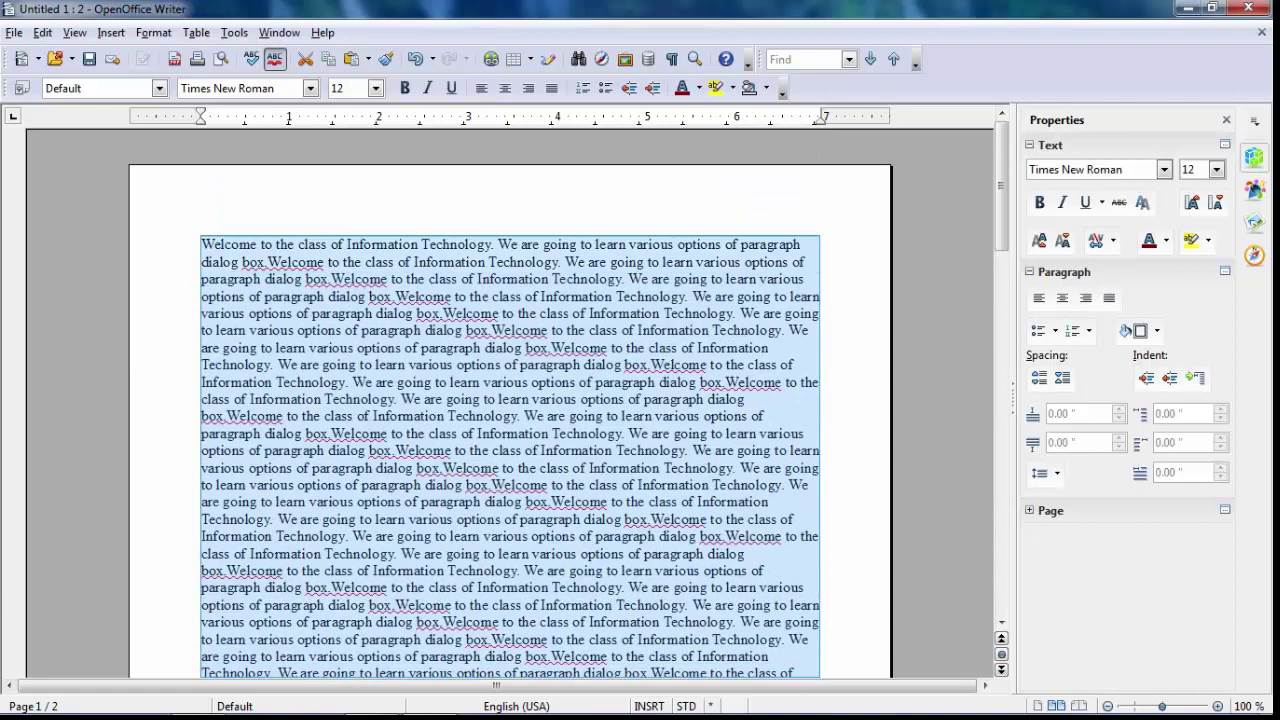
left_click(510, 434)
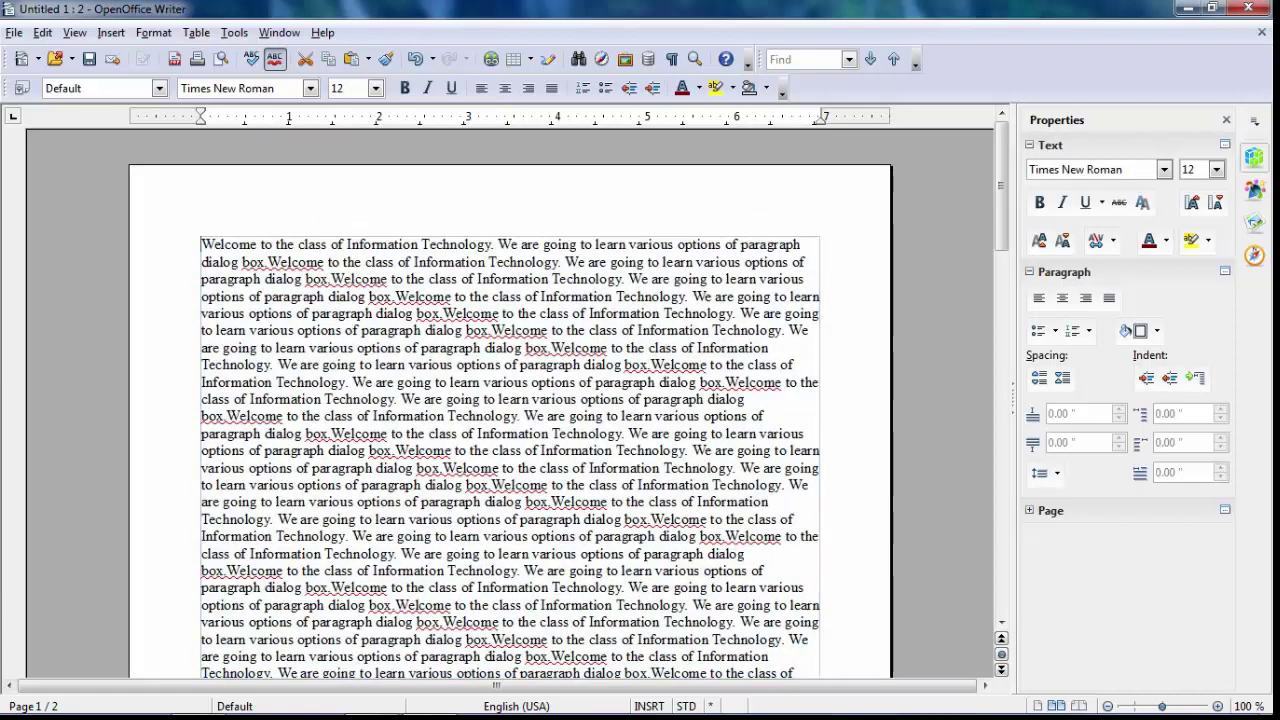
key("ctrl+y")
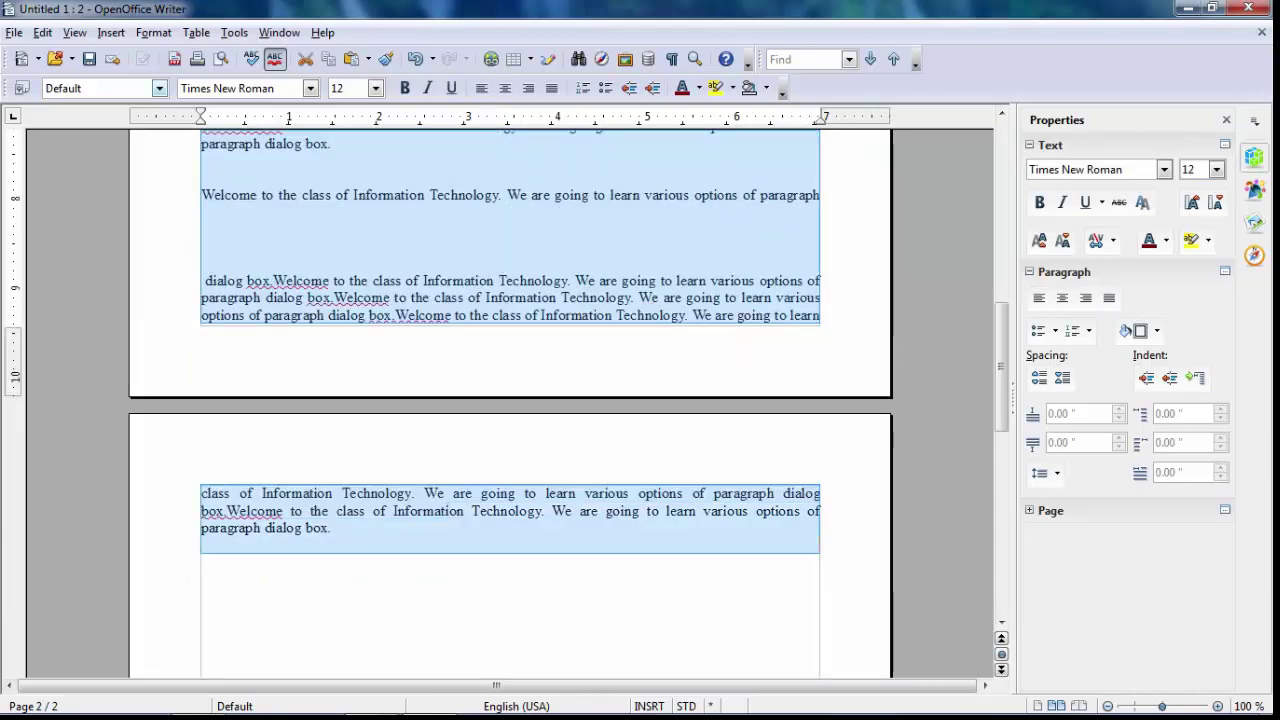
left_click(153, 32)
left_click(186, 106)
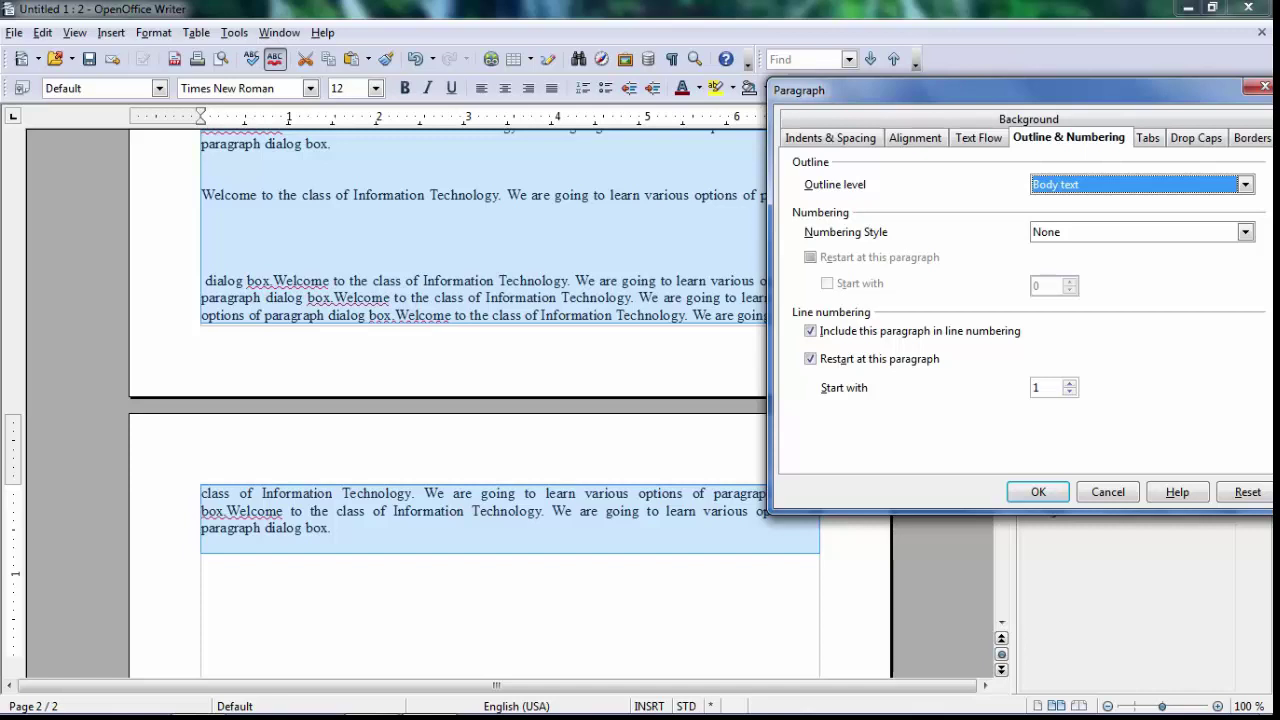
left_click(811, 359)
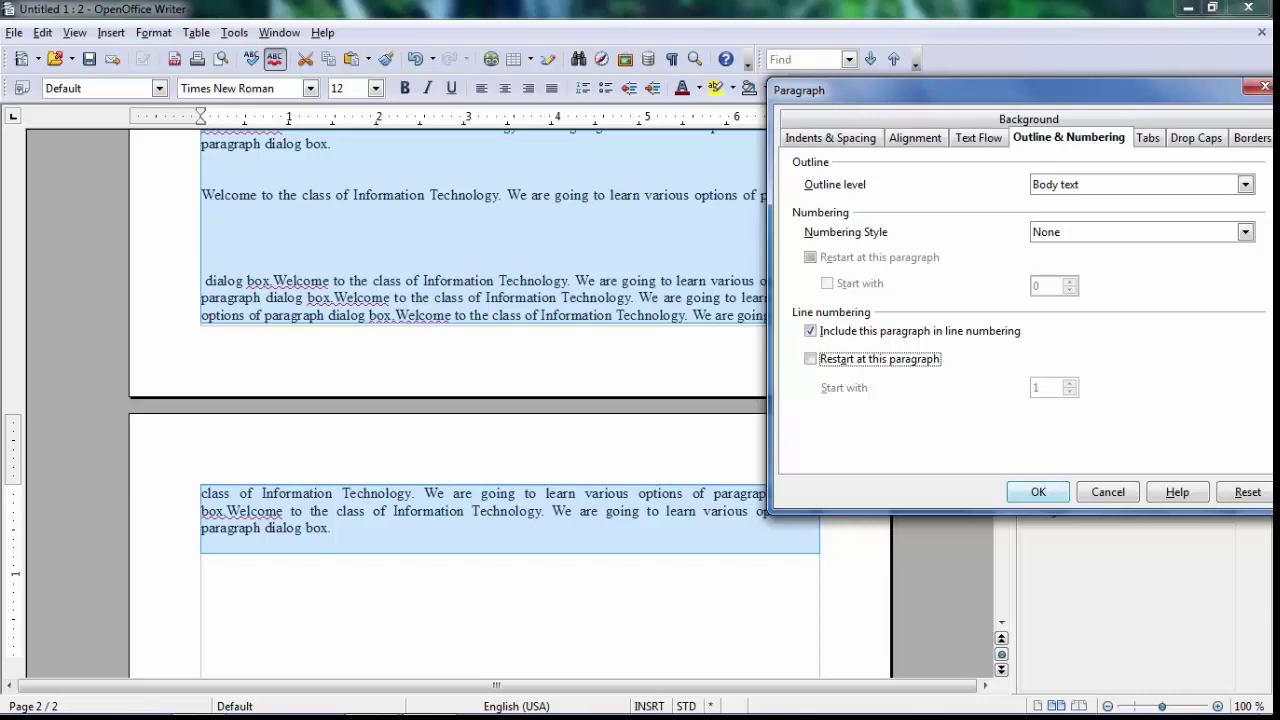
left_click(1038, 492)
left_click_drag(1001, 520, 1001, 440)
scroll(510, 400, "up", 5)
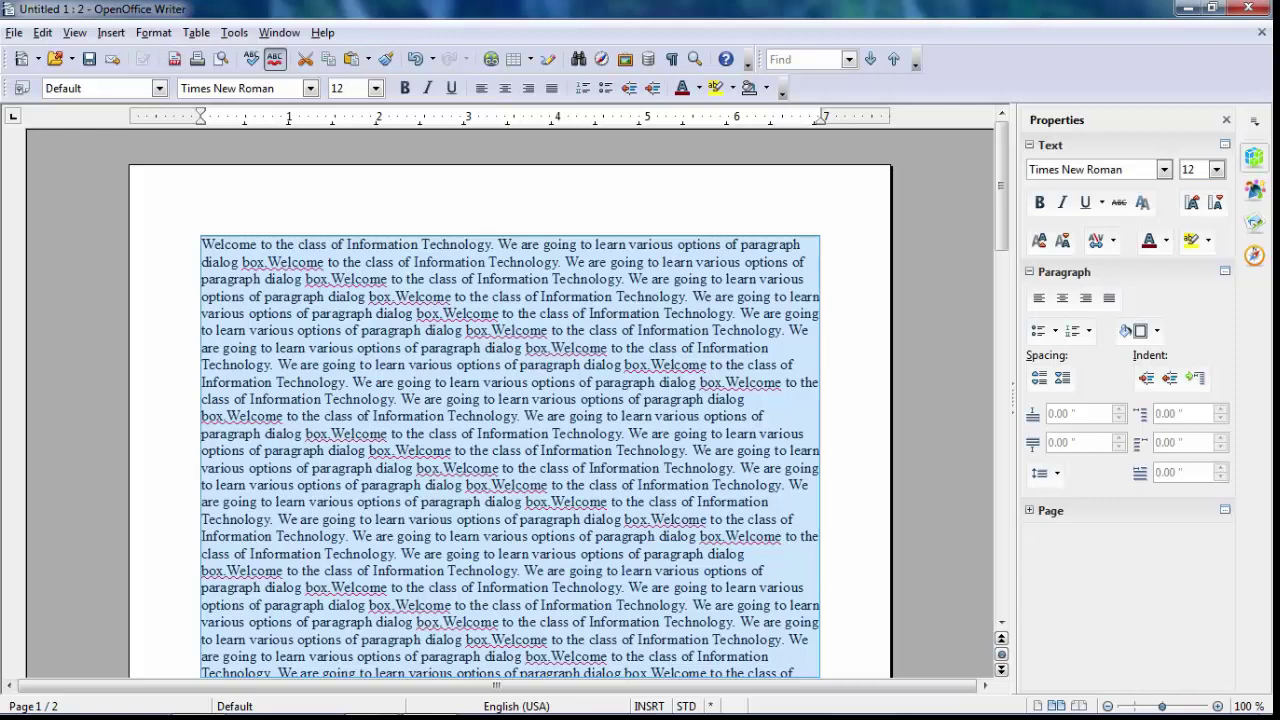
Step: View the Tabs settings of the Paragraph dialog for the selected text and leave the dialog without applying changes
left_click(153, 32)
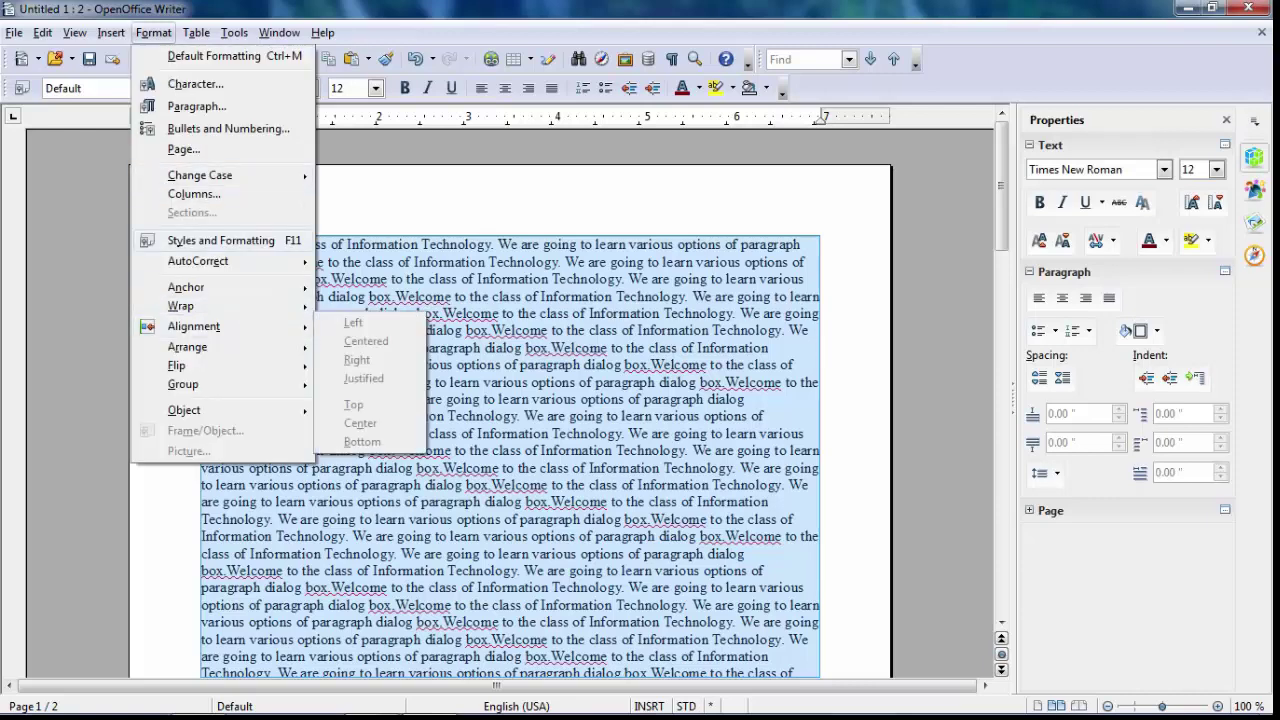
left_click(196, 106)
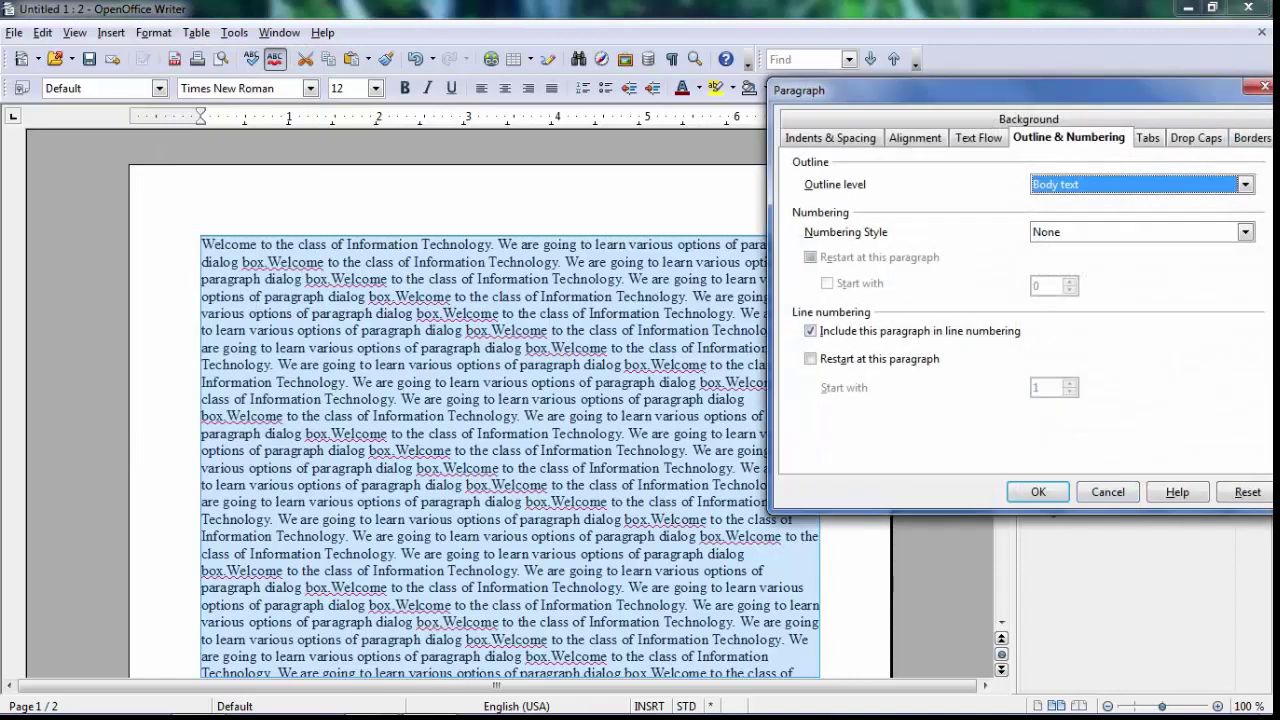
left_click(1147, 138)
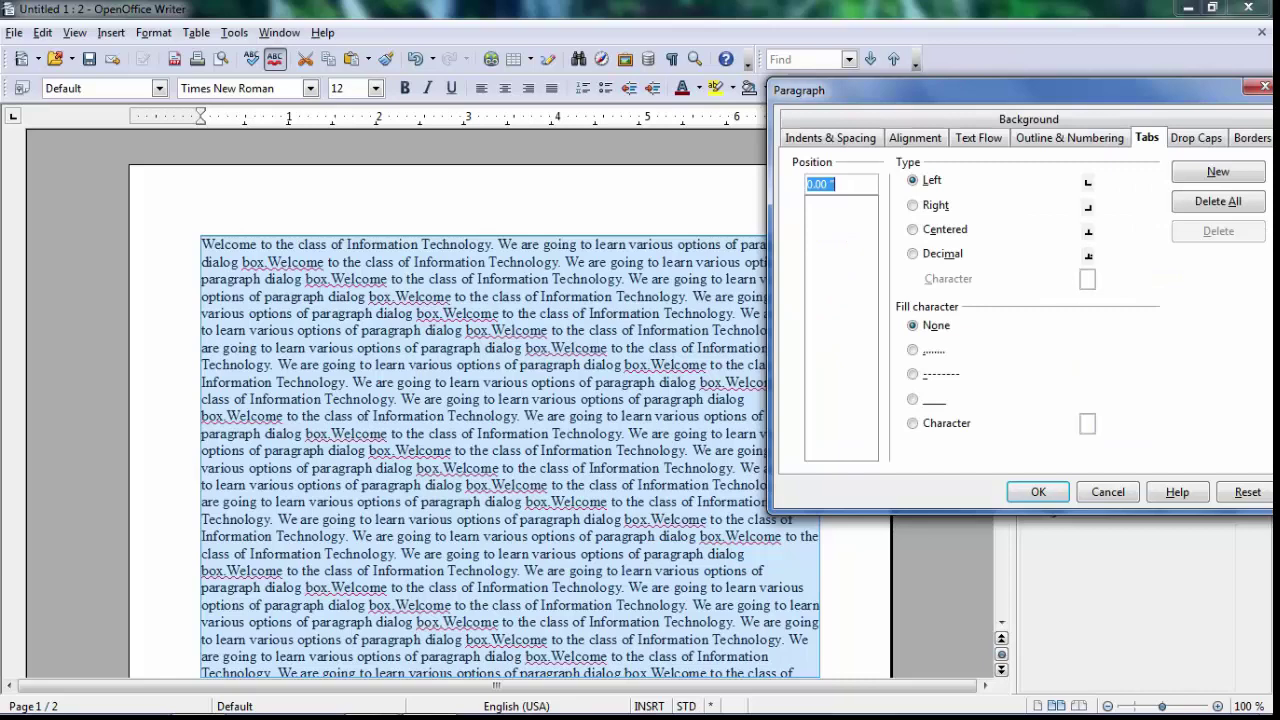
left_click(1107, 491)
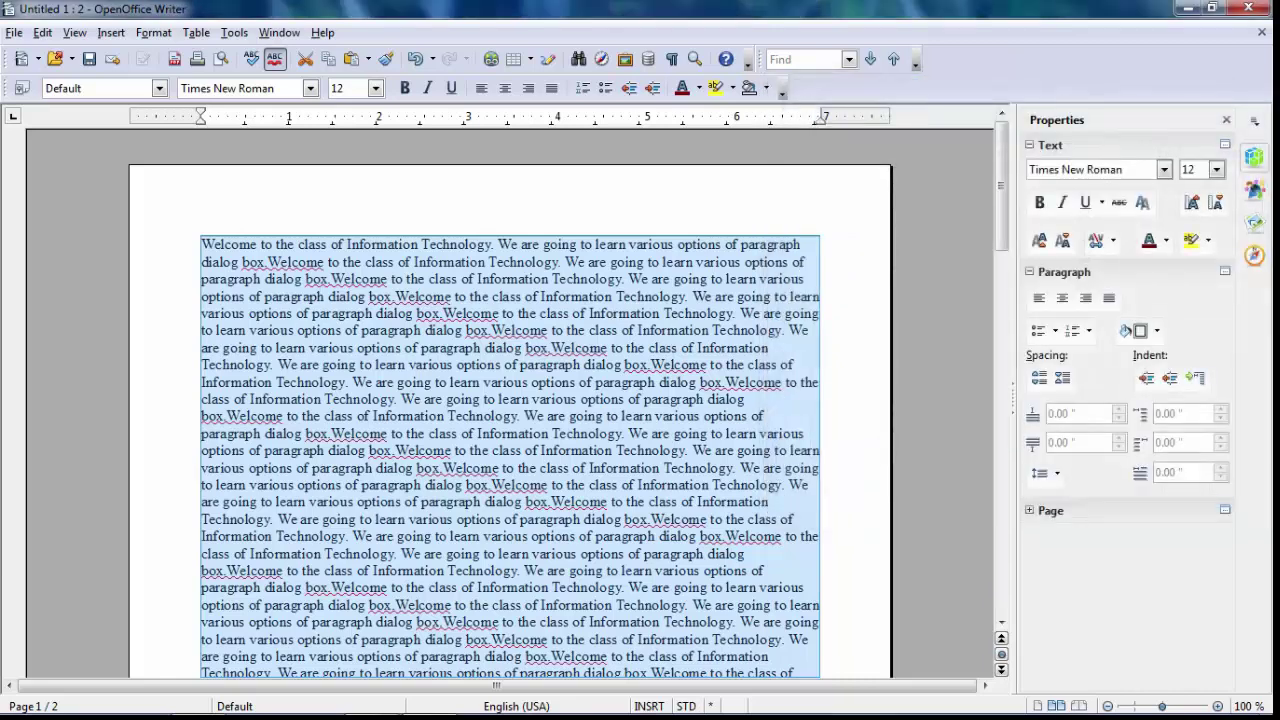
Step: Start a new line below the last justified paragraph on page 2, leaving a blank line between them
scroll(1000, 473, "down", 1)
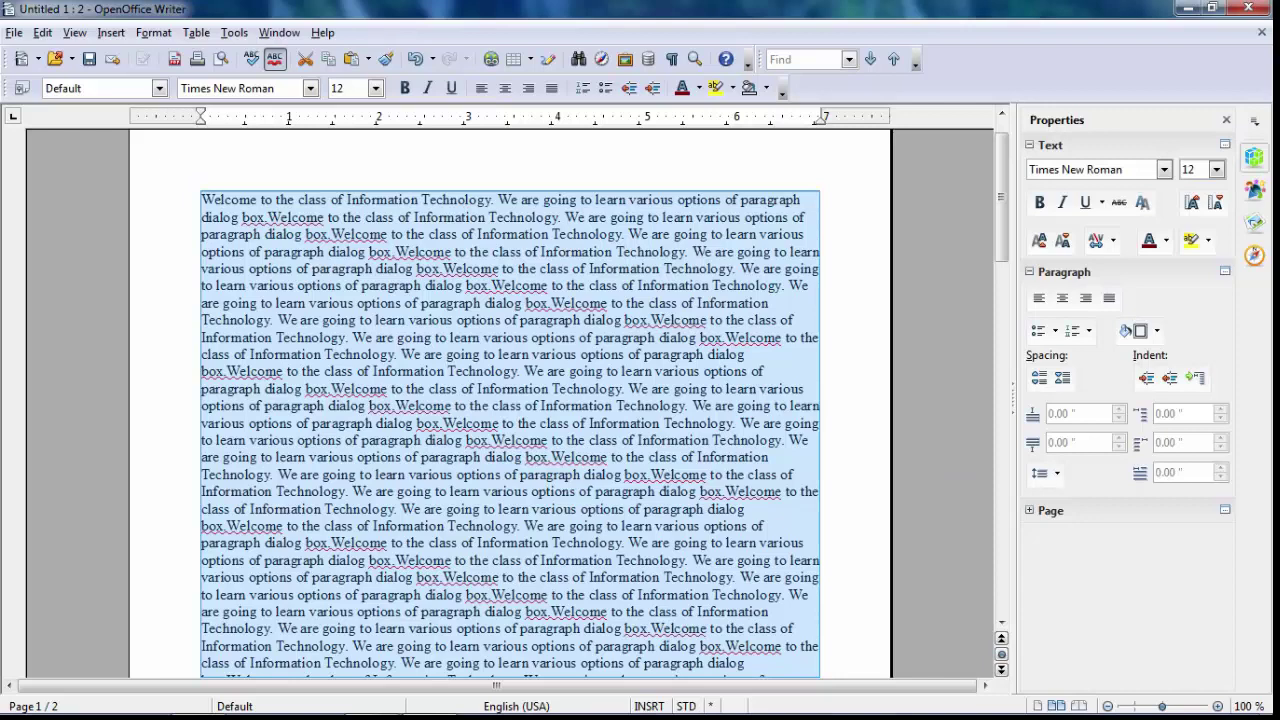
scroll(1000, 324, "down", 20)
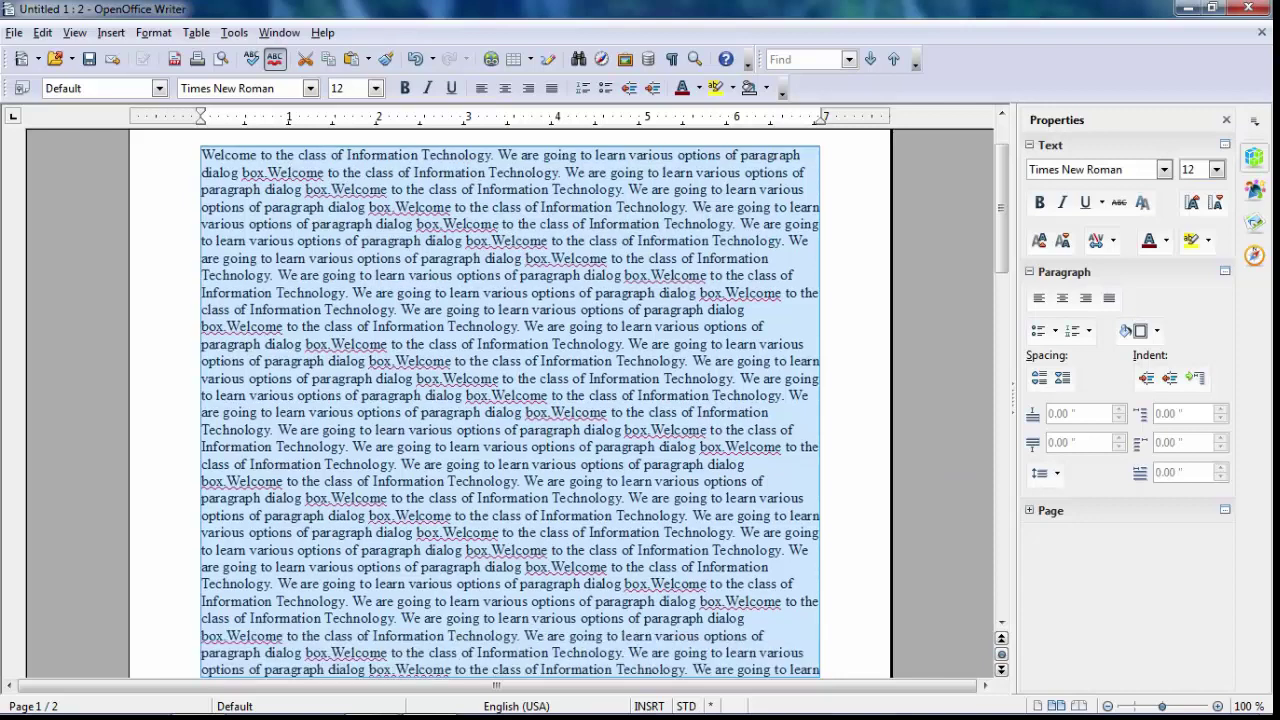
left_click(819, 320)
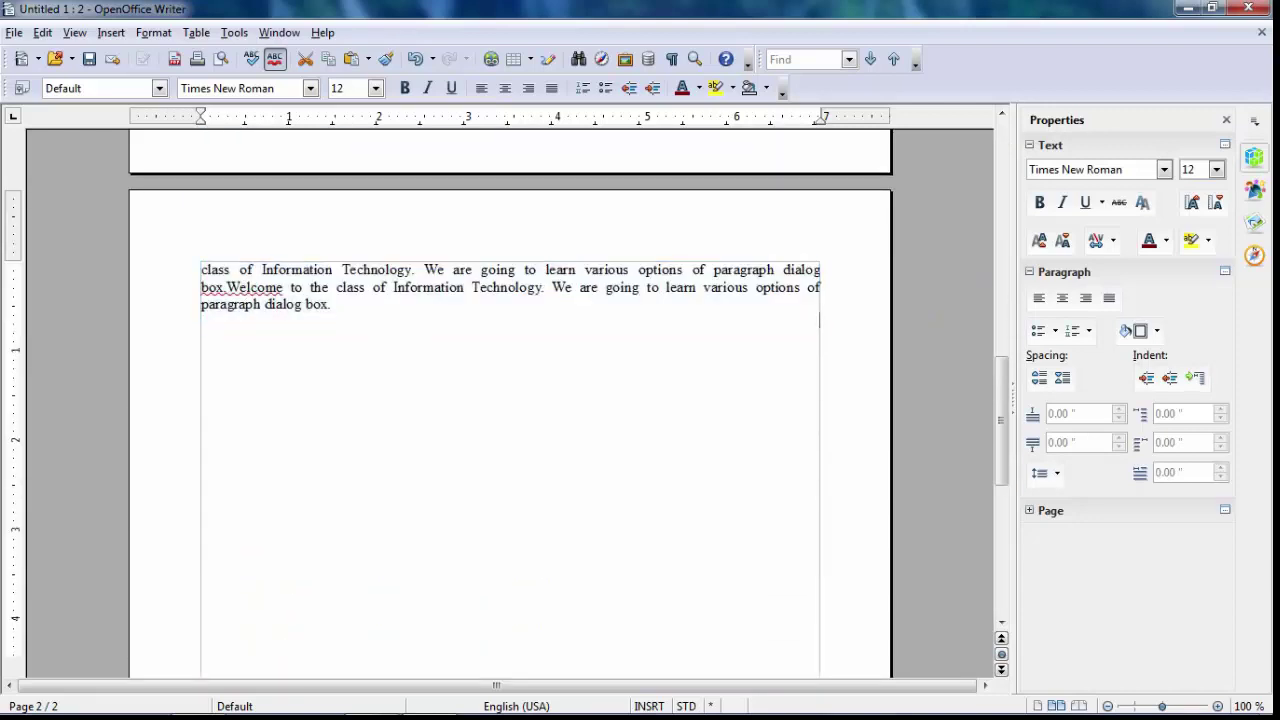
key("ctrl+j")
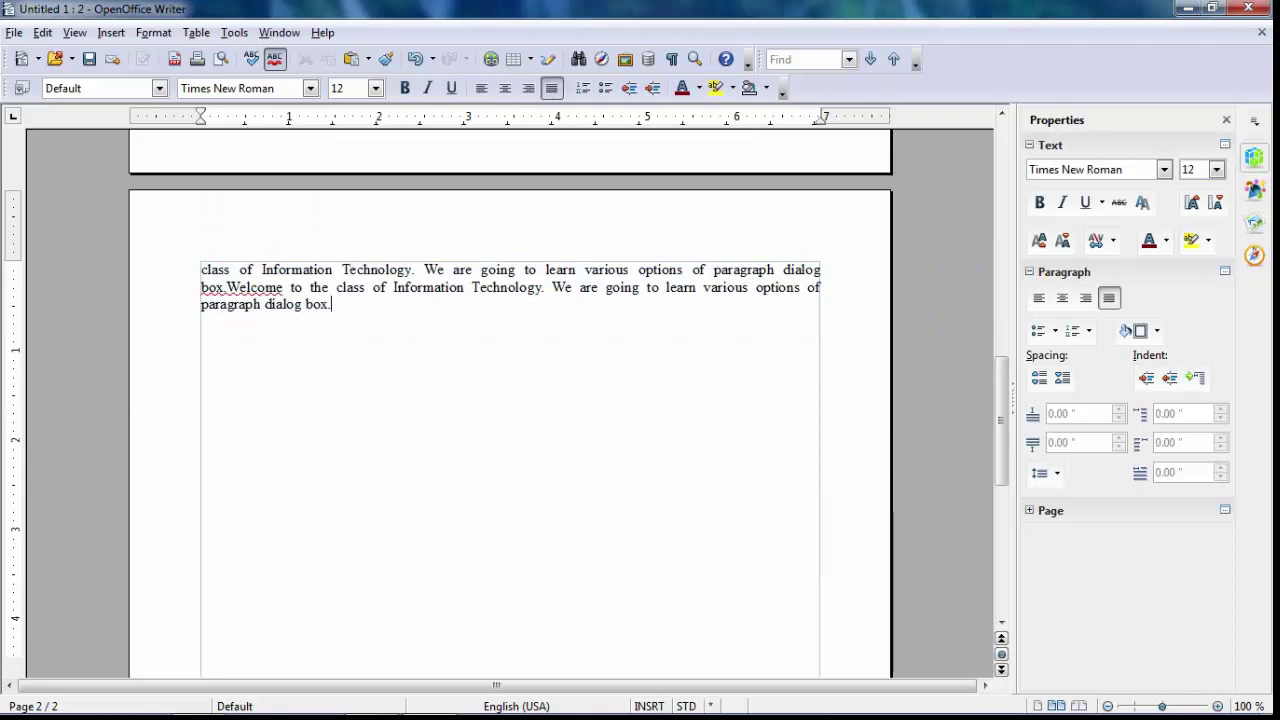
key("Return")
key("Return")
key("BackSpace")
Step: Add left tab stops at 1.00" and 4.00" to the new line's paragraph settings
left_click(153, 33)
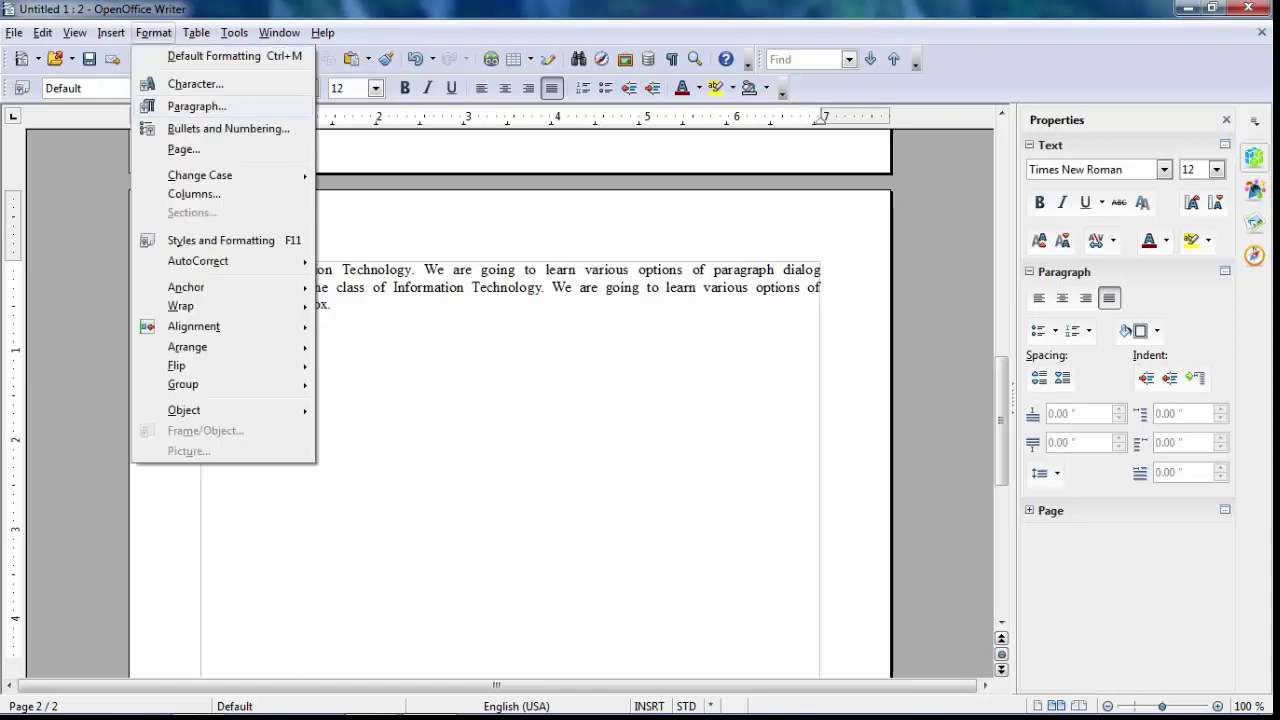
left_click(195, 106)
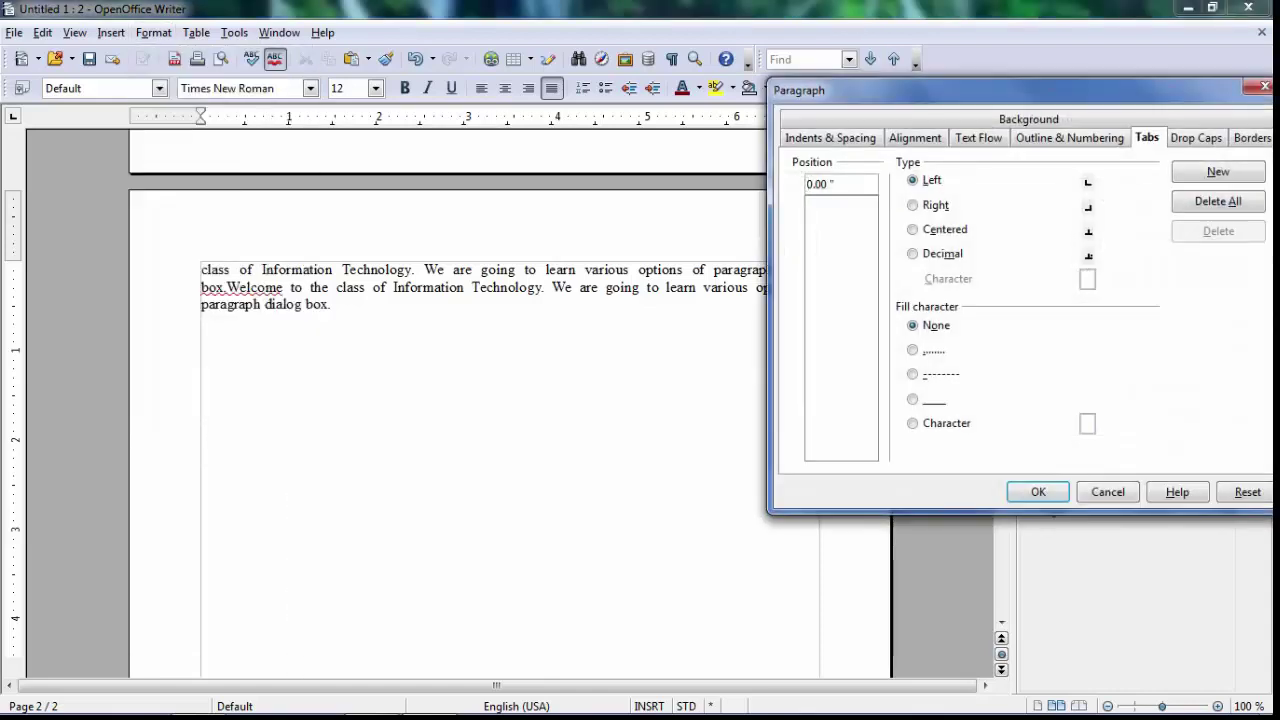
key("ctrl+a")
type("1")
key("Return")
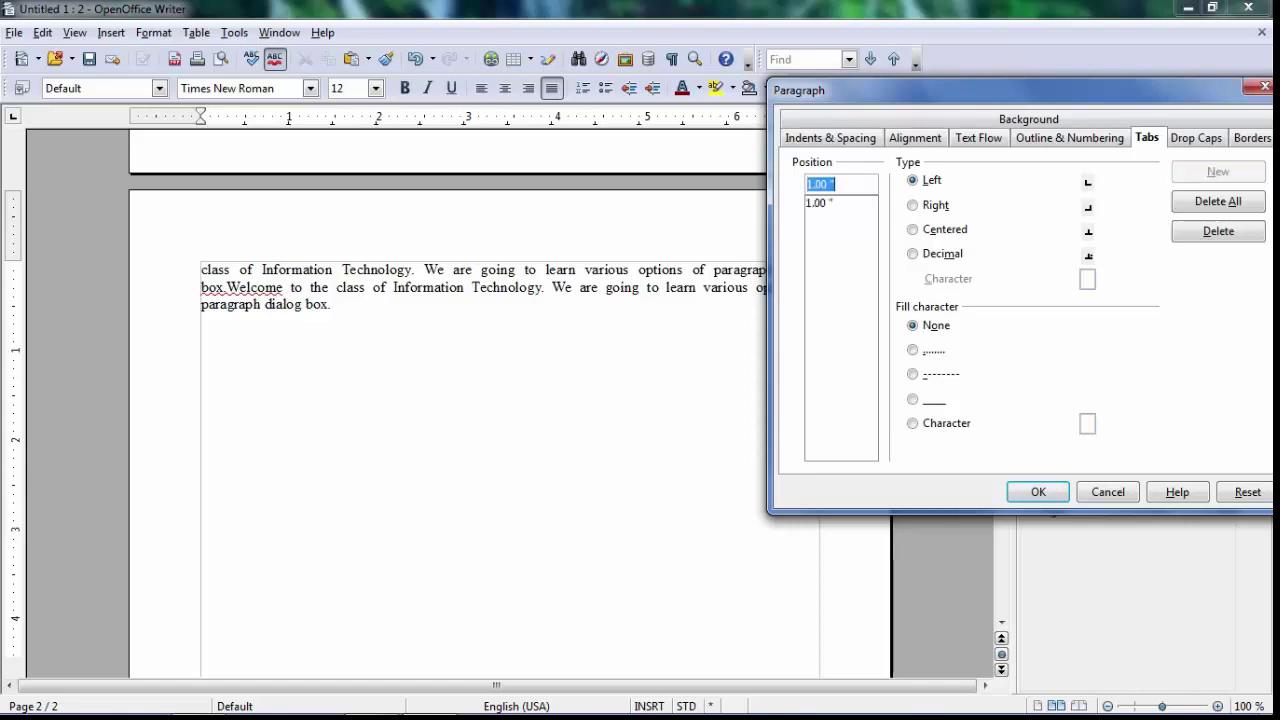
type("4")
key("Return")
left_click(1038, 492)
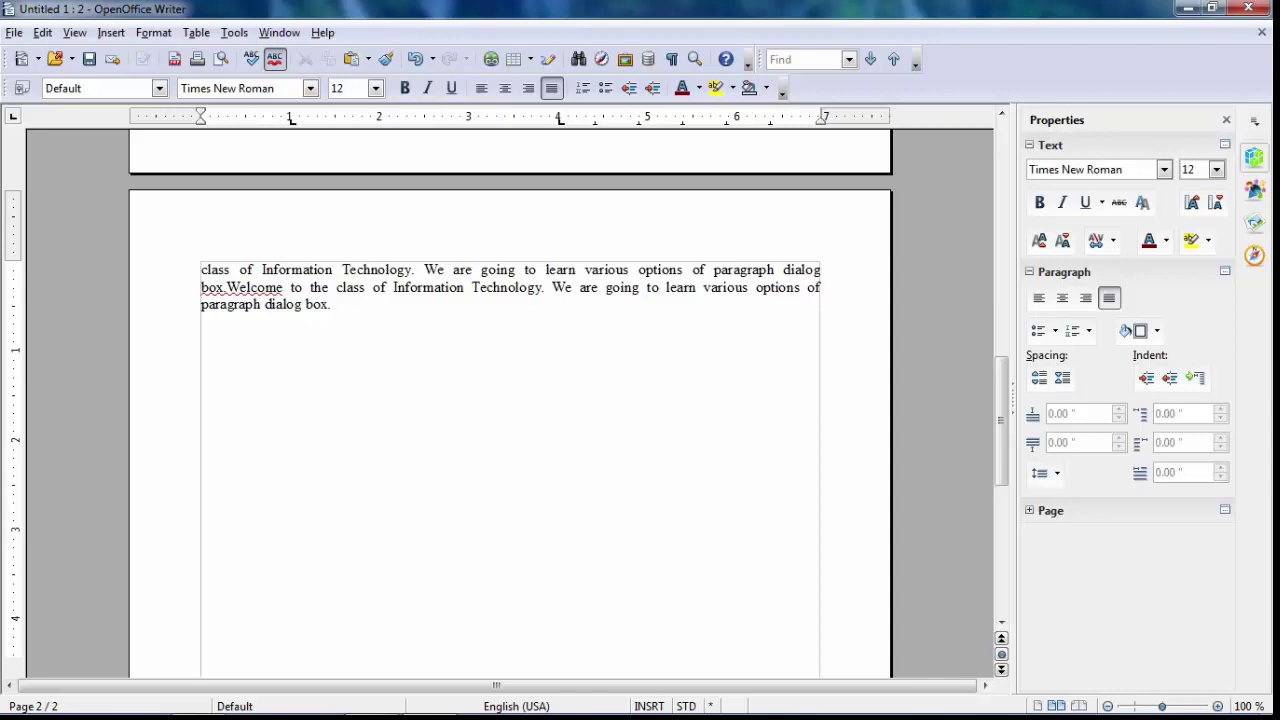
Step: Enter the headings Column A and Column B on the new line, each at its own tab stop
type("Column A")
key("Tab")
type("Co")
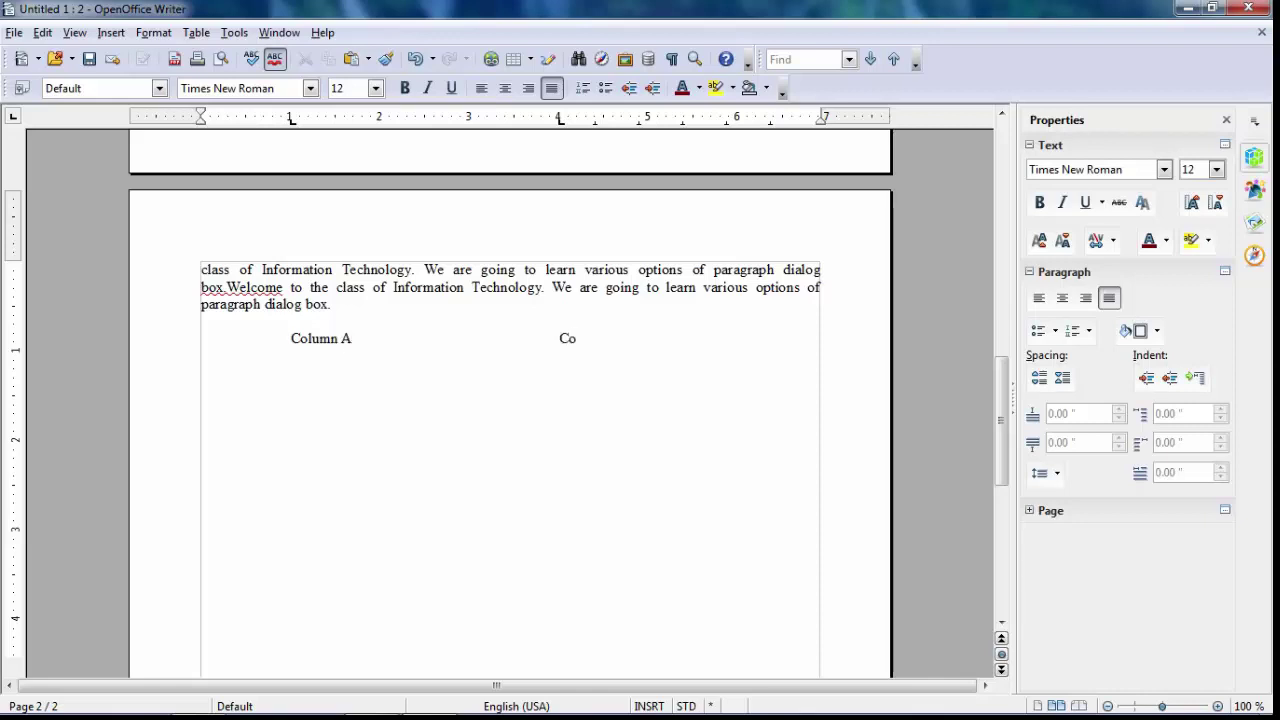
type("lumn B")
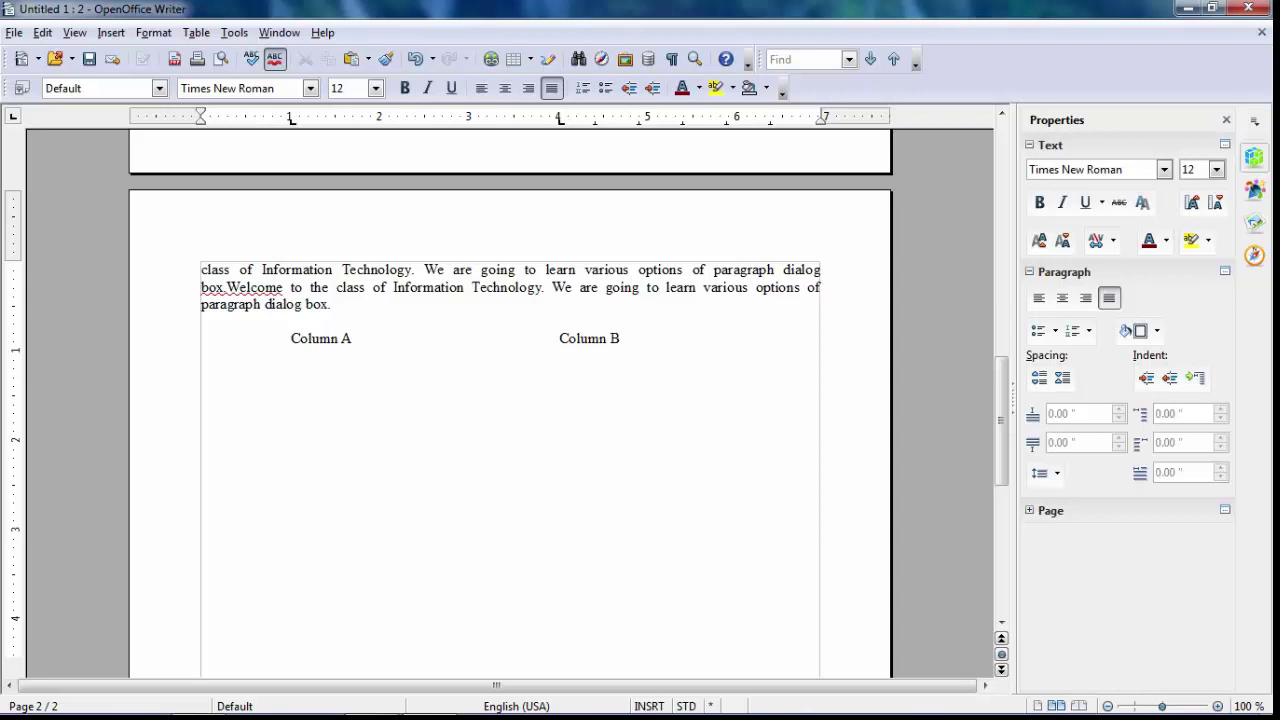
Step: Select the whole heading line and give its 1.00" tab stop the dotted fill character
key("shift+Right")
key("shift+Right")
key("shift+Right")
key("shift+Right")
key("shift+Right")
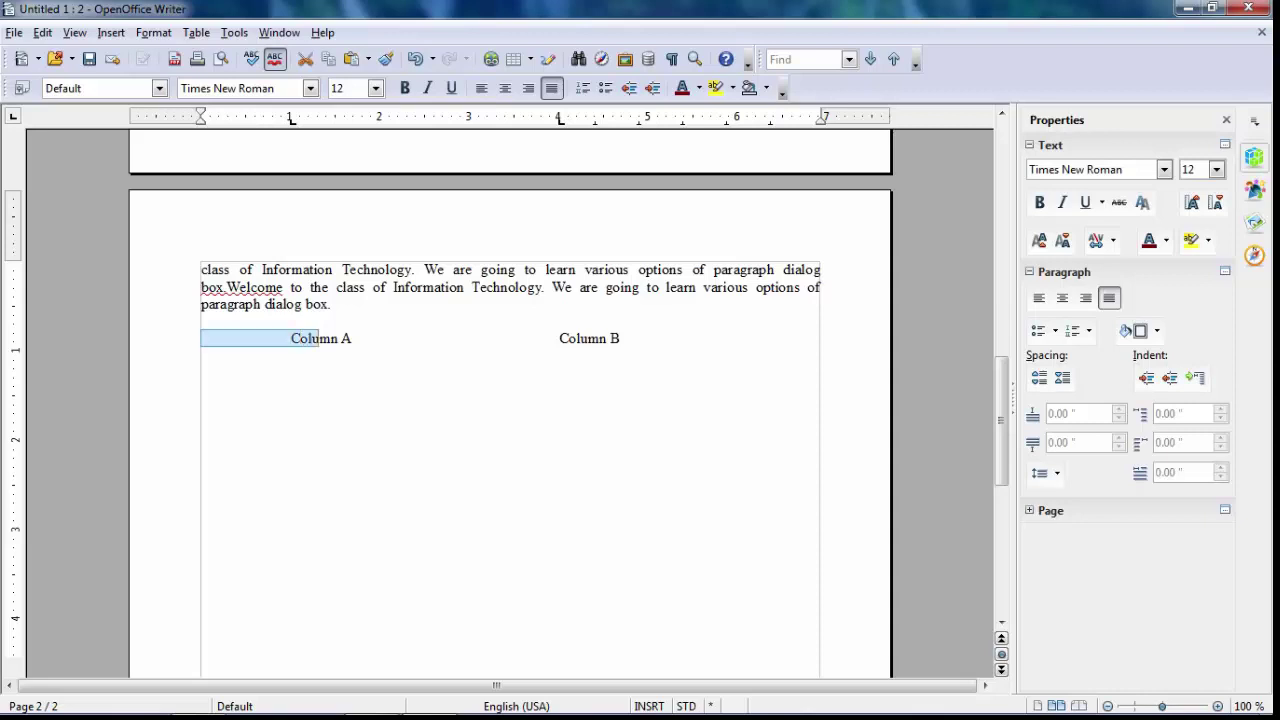
key("shift+Right")
key("shift+Right")
key("shift+Right")
key("shift+Right")
key("shift+Right")
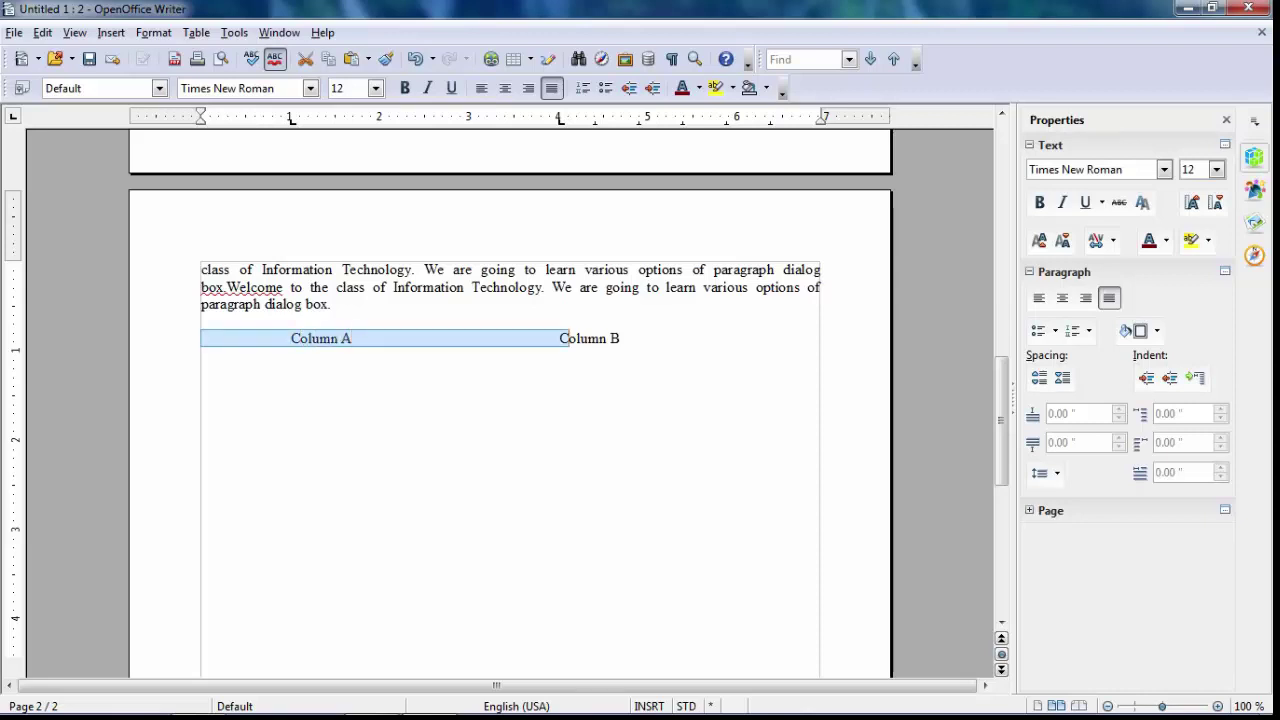
key("shift+Right")
key("shift+Right")
key("shift+Right")
key("shift+Right")
key("shift+Right")
key("shift+Right")
key("shift+Right")
key("shift+Right")
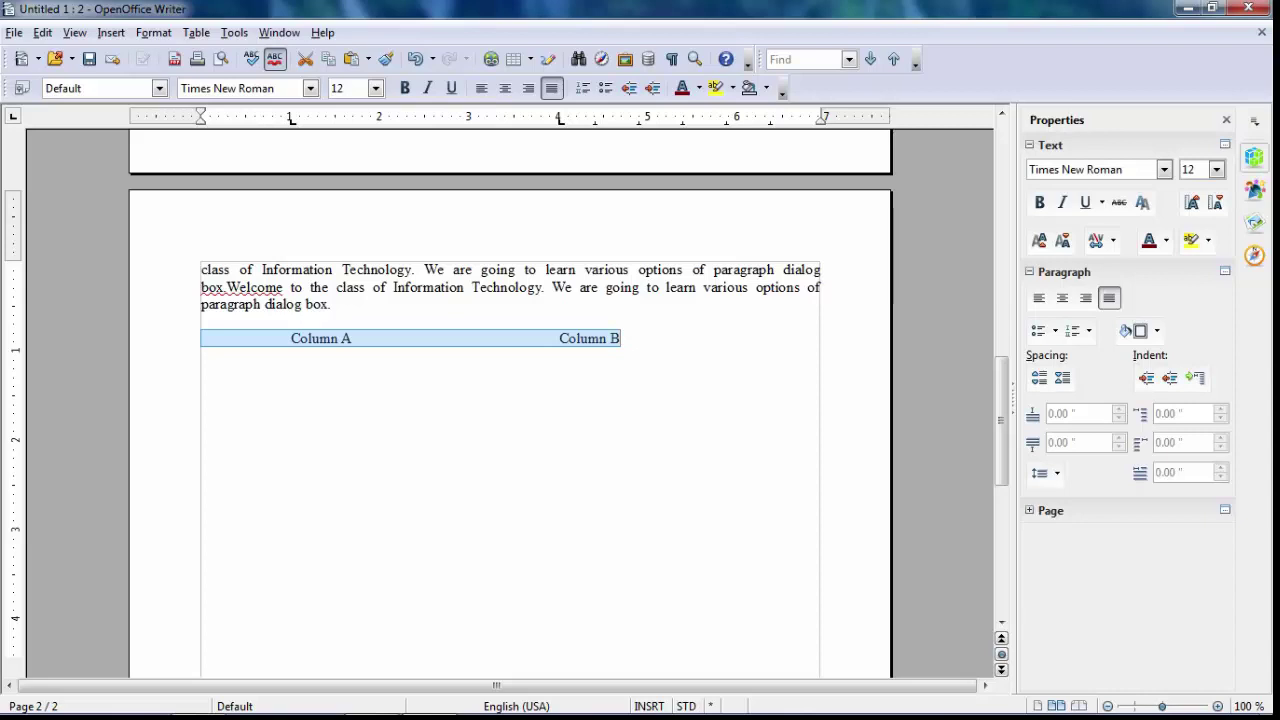
key("alt+o")
key("a")
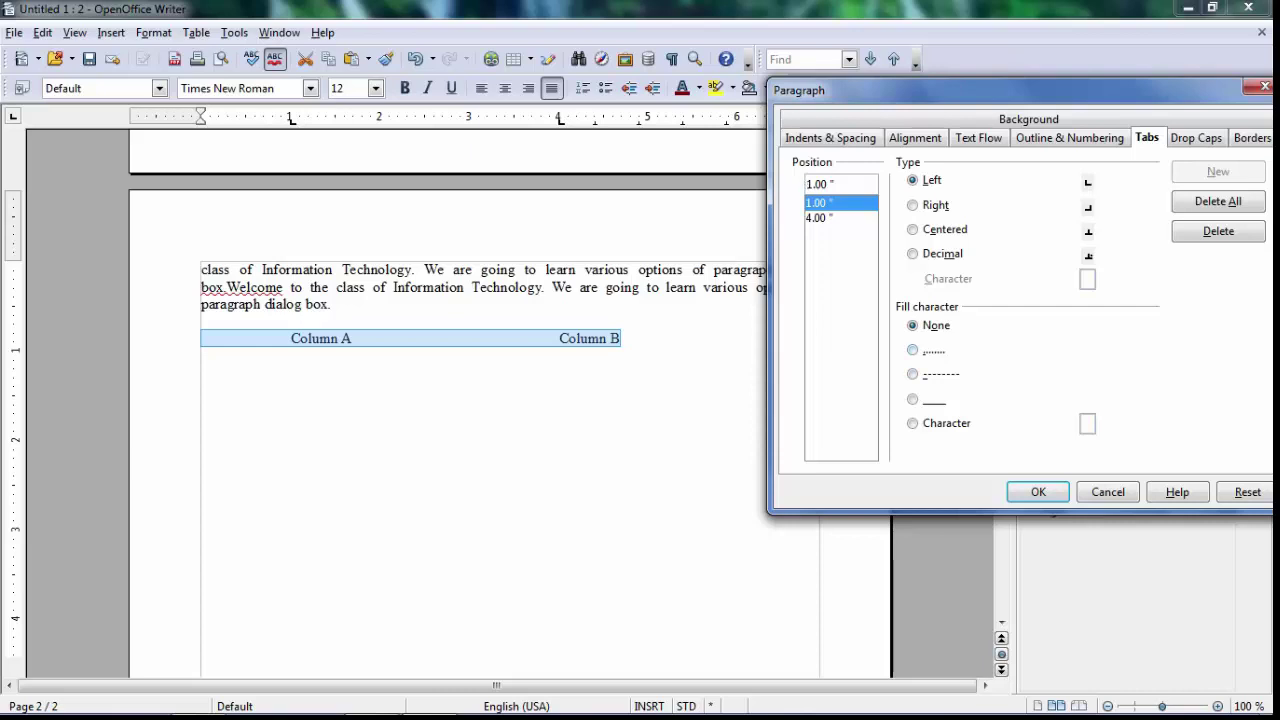
left_click(912, 349)
left_click(1038, 491)
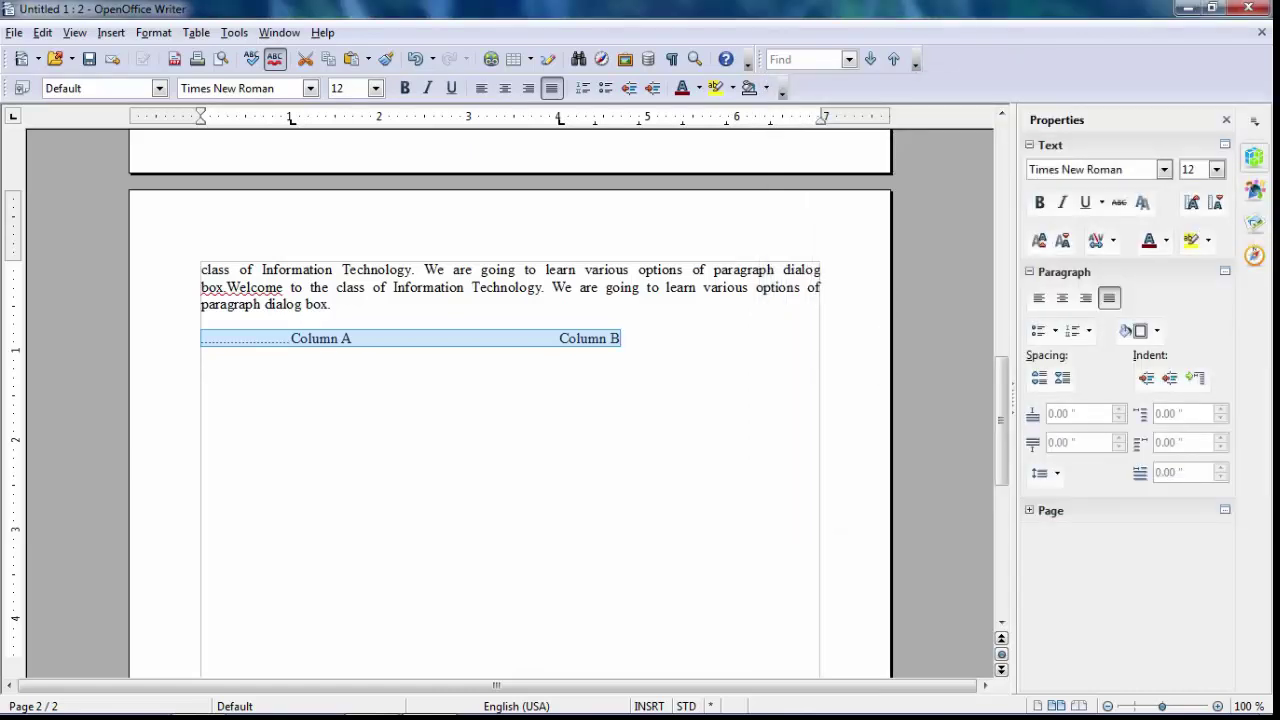
Step: Set @ as the fill character of the heading line's 4.00" tab stop and clear the dotted fill before Column A
left_click(331, 338)
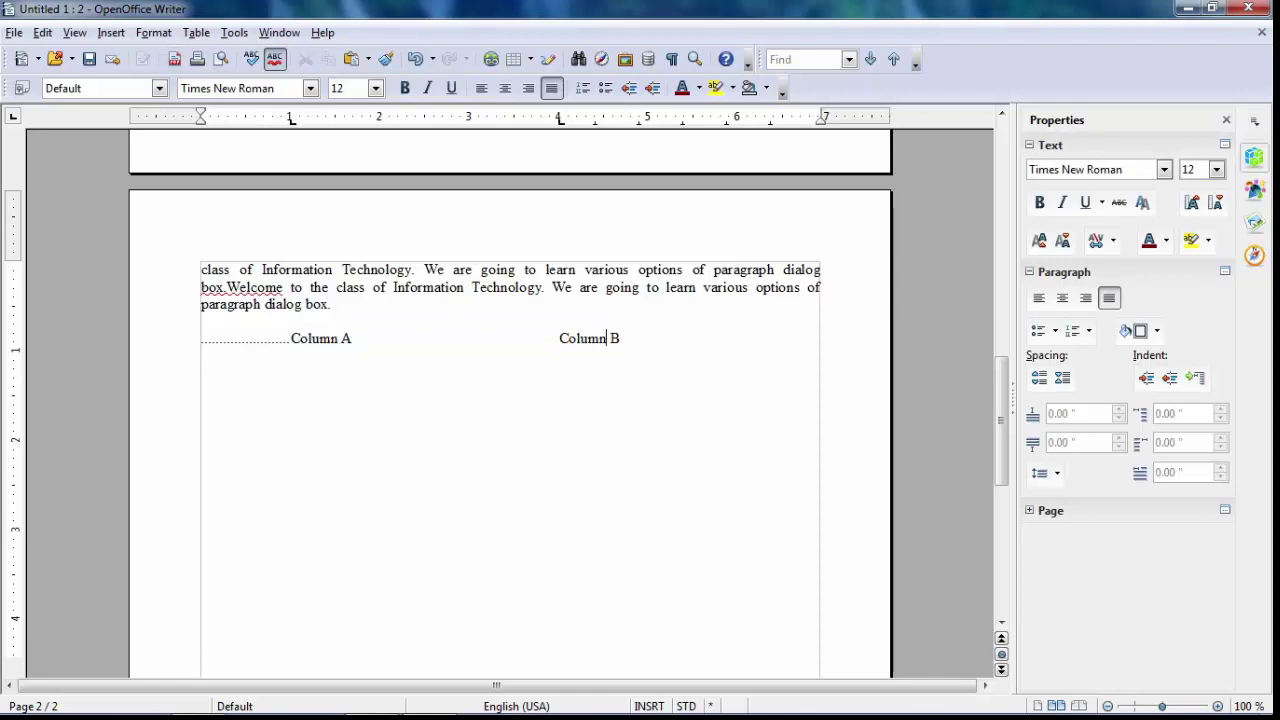
key("alt+o")
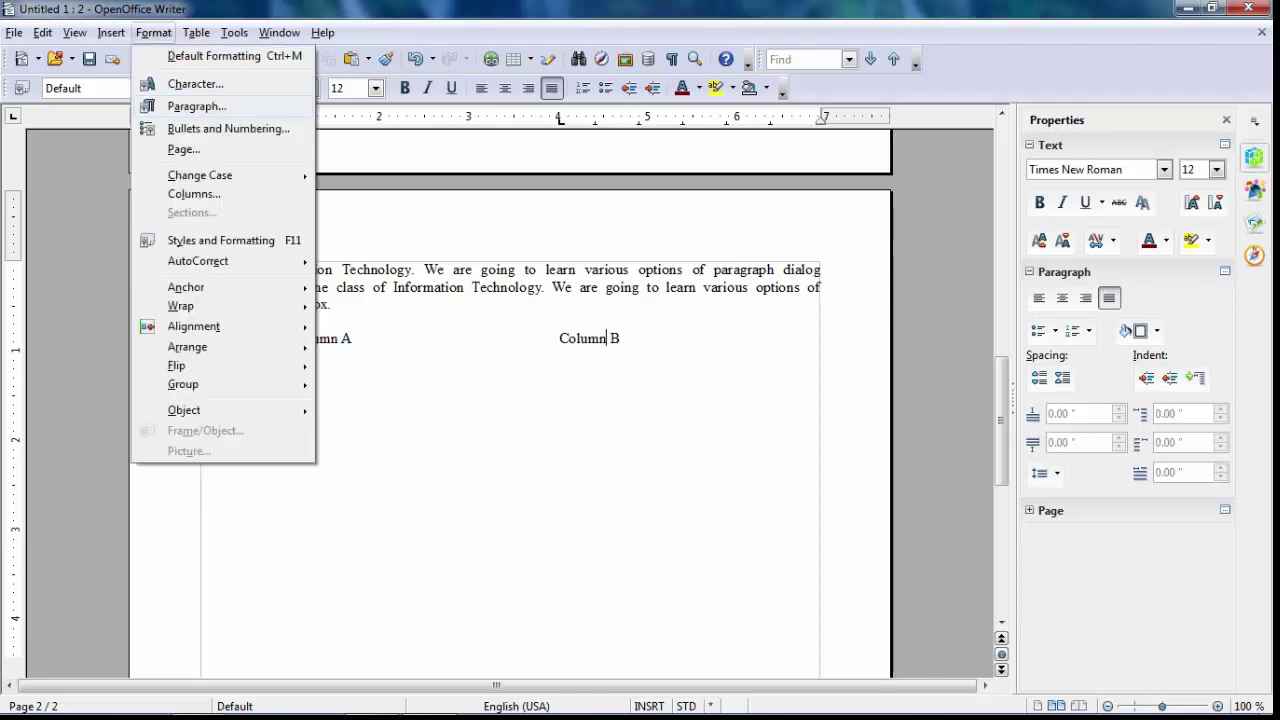
key("a")
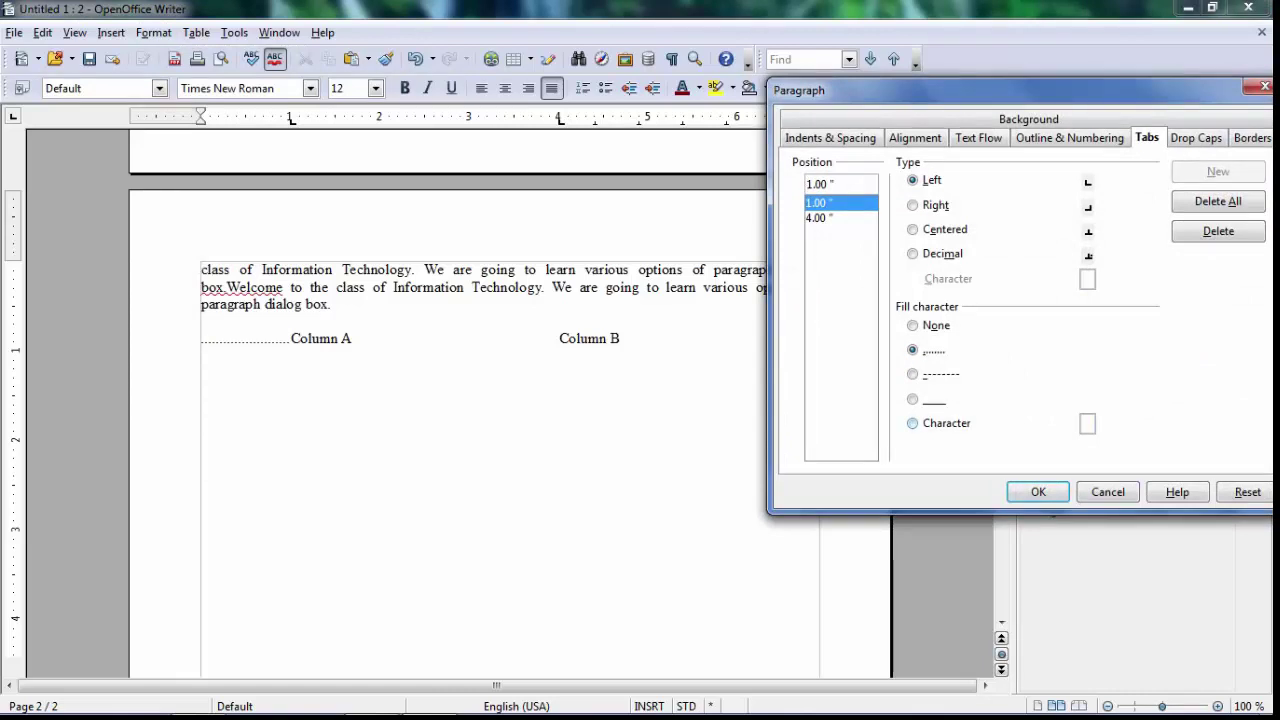
left_click(830, 217)
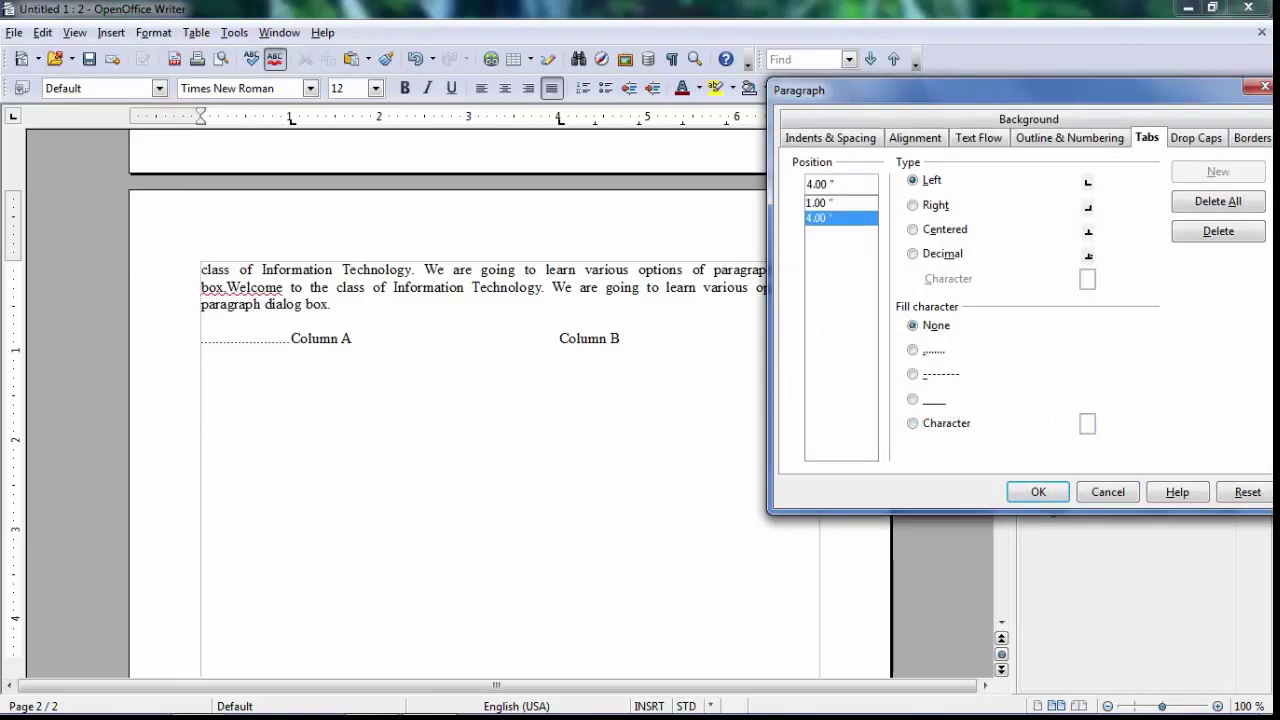
left_click(912, 423)
left_click(1087, 423)
type("@")
key("Return")
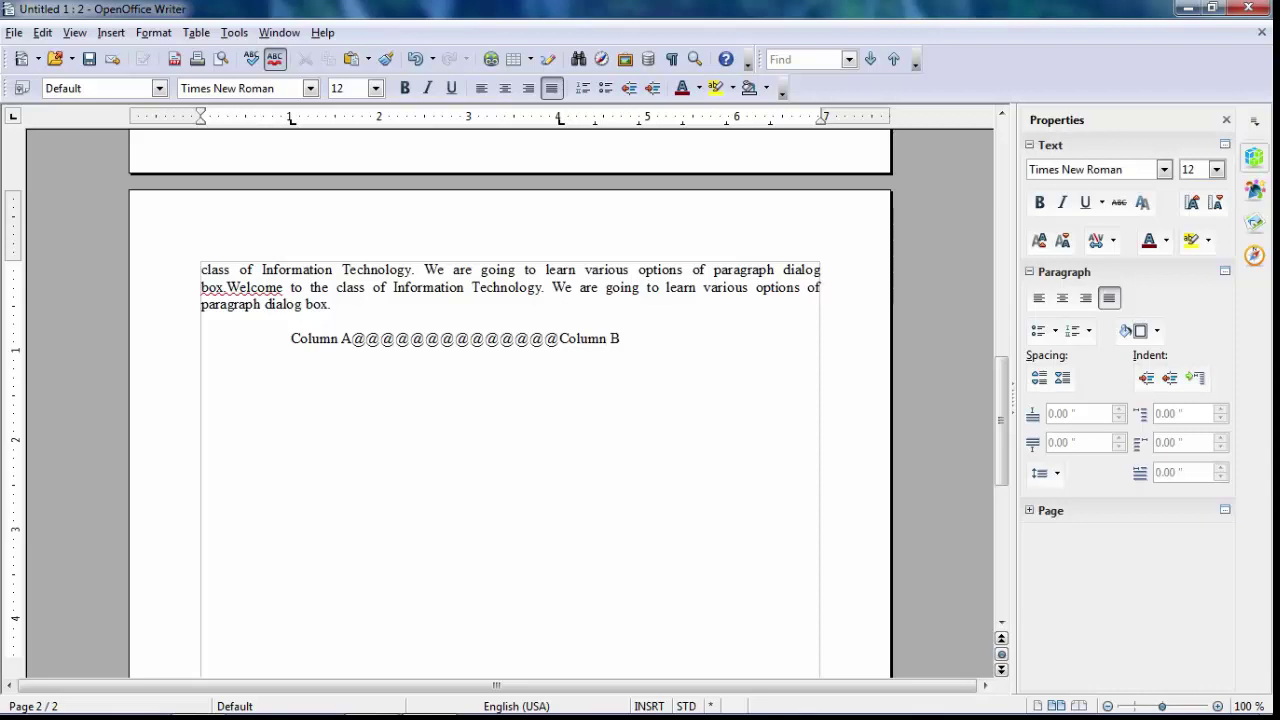
Step: Delete both the 1.00" and 4.00" tab stops from the heading line
key("alt+o")
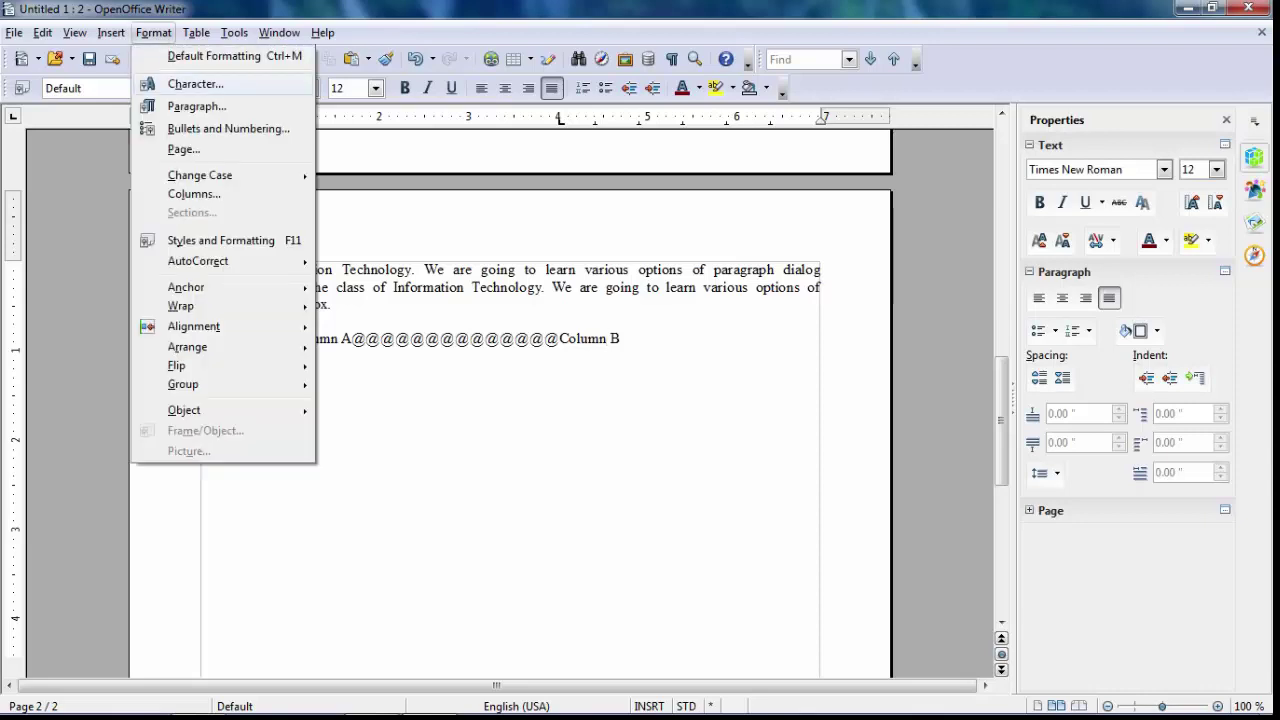
key("Down")
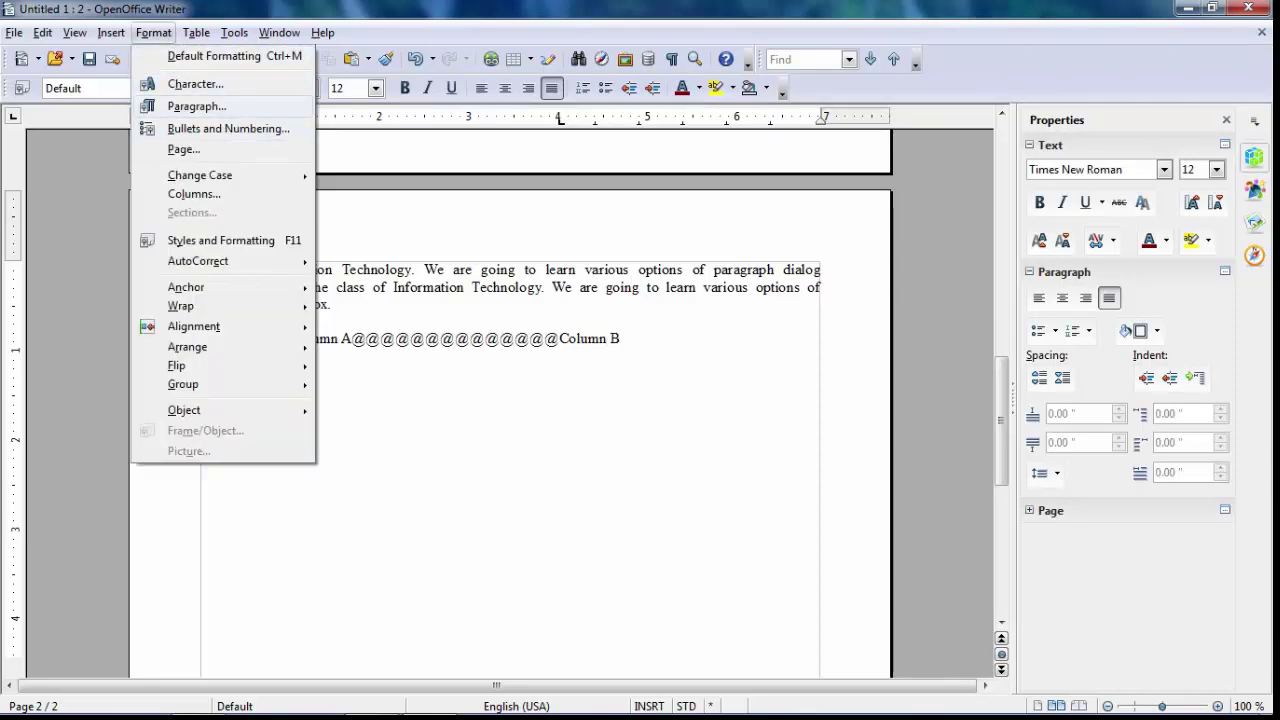
key("Return")
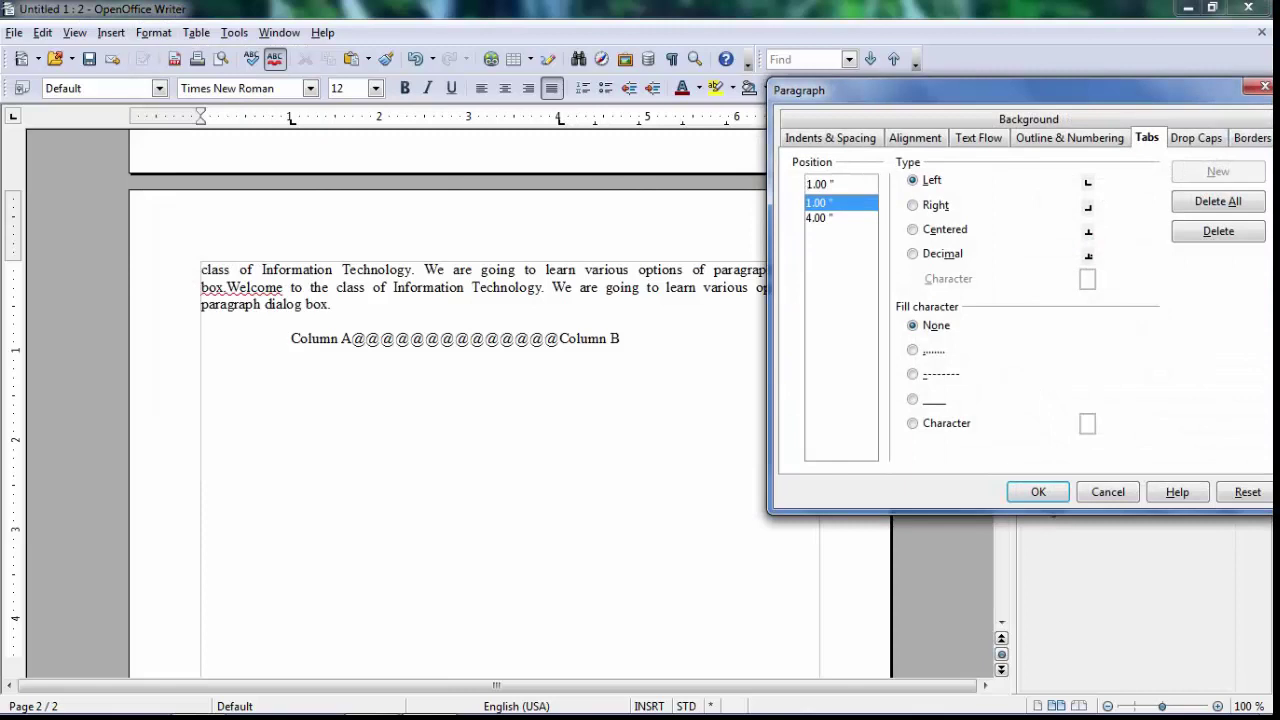
key("alt+d")
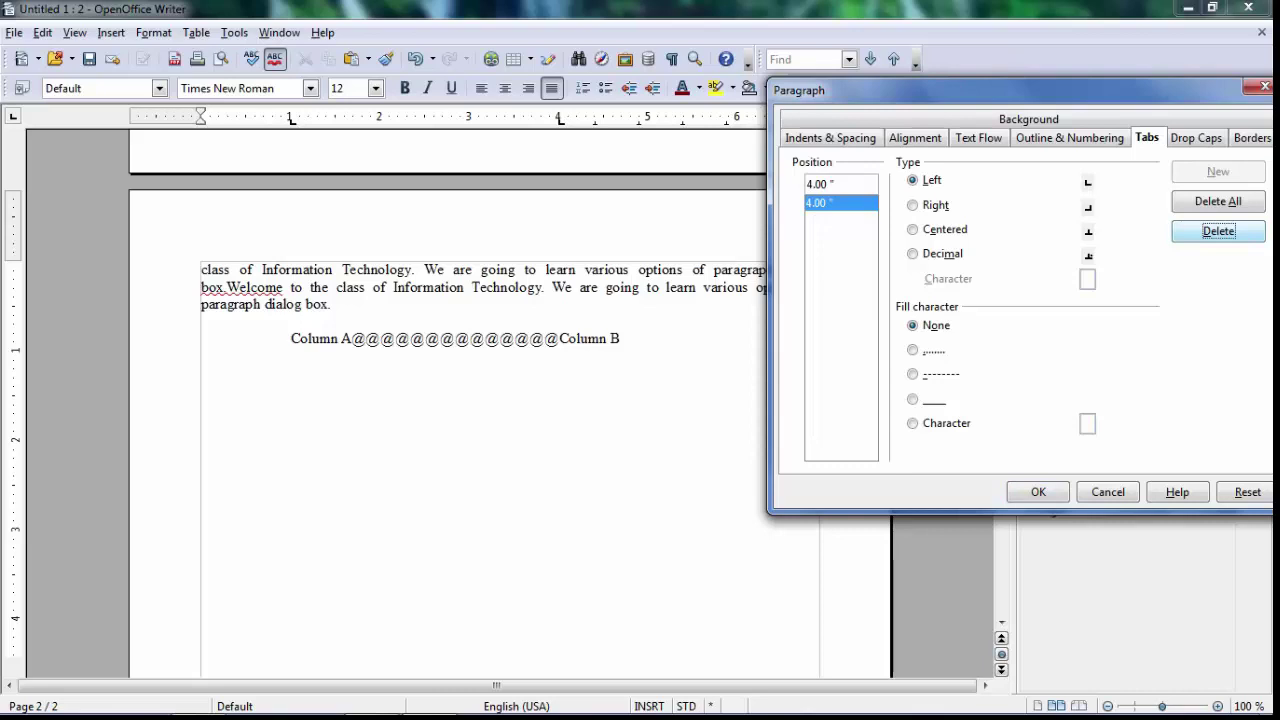
key("alt+d")
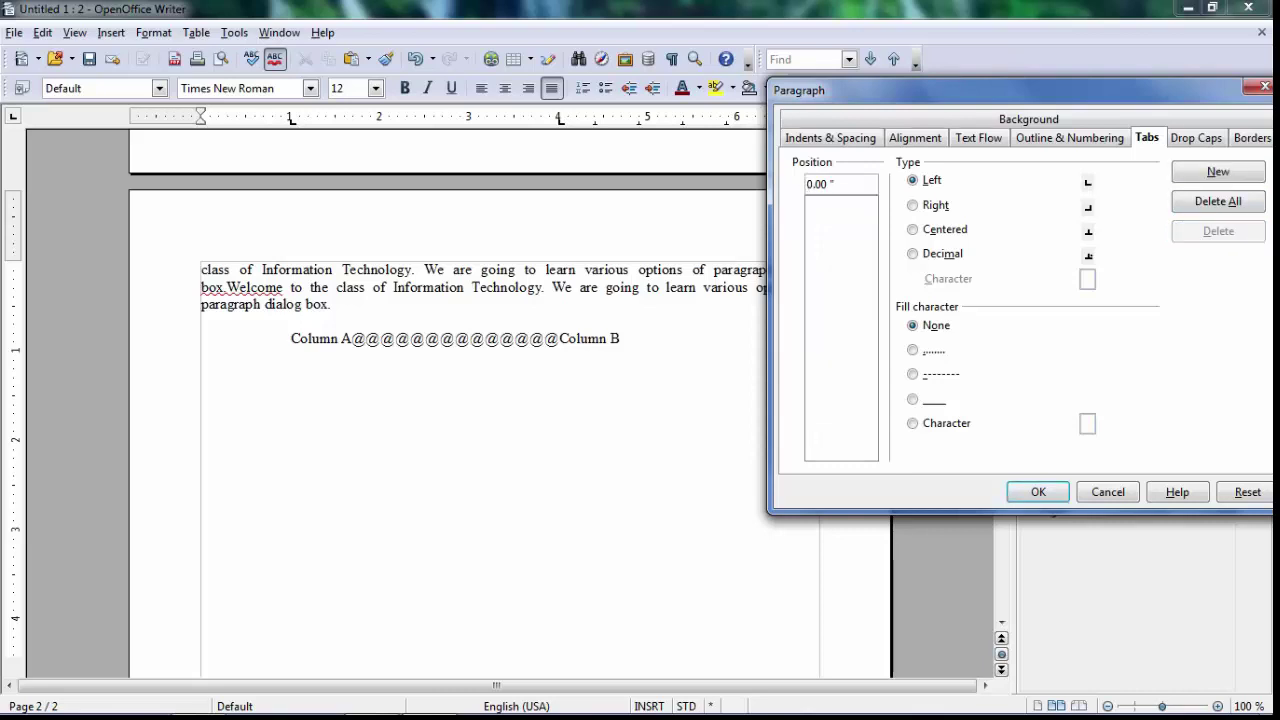
left_click(1038, 492)
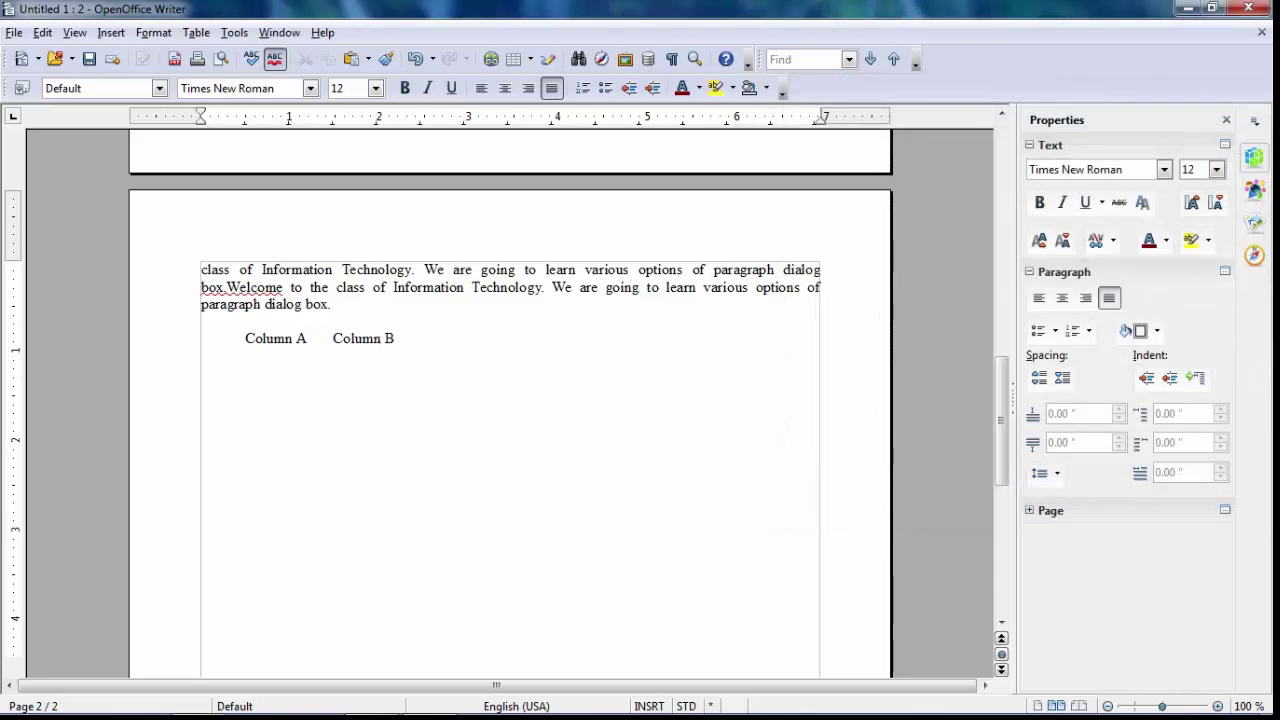
Step: View the Drop Caps settings of the Paragraph dialog and leave the dialog without applying changes
scroll(500, 400, "up", 4)
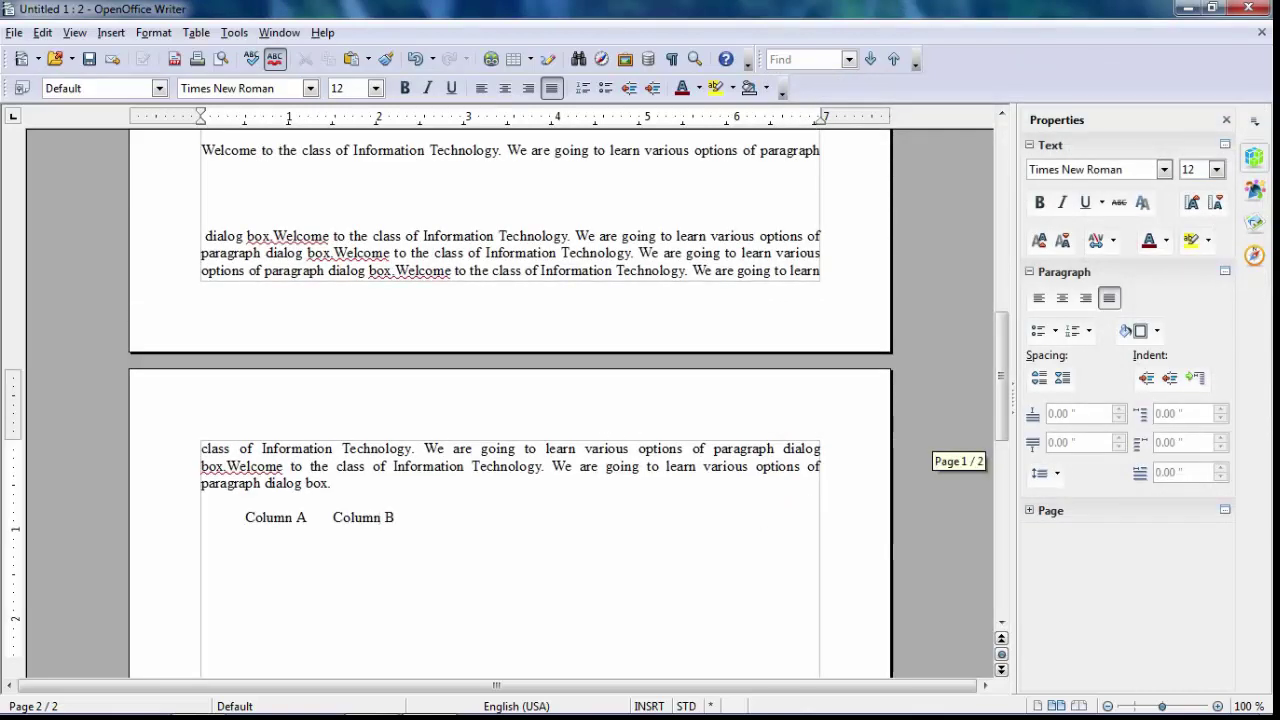
scroll(510, 532, "up", 4)
scroll(510, 532, "down", 5)
scroll(510, 532, "up", 5)
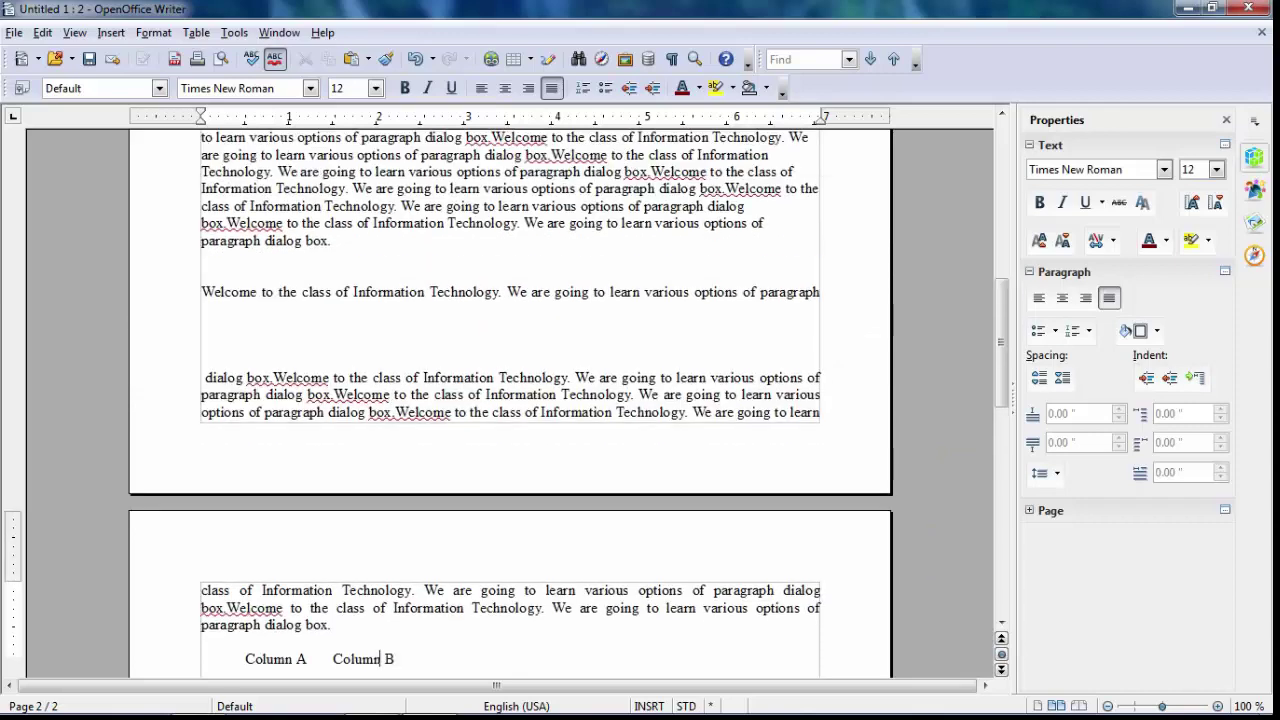
left_click(153, 32)
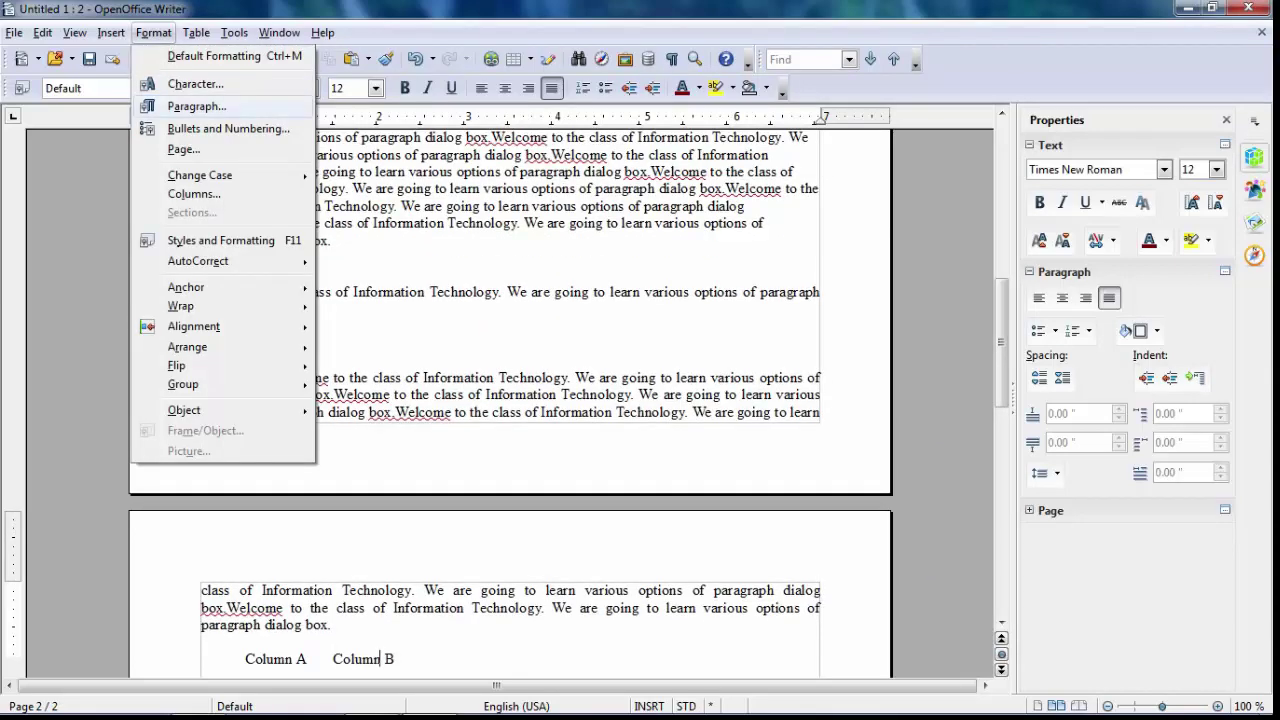
left_click(196, 106)
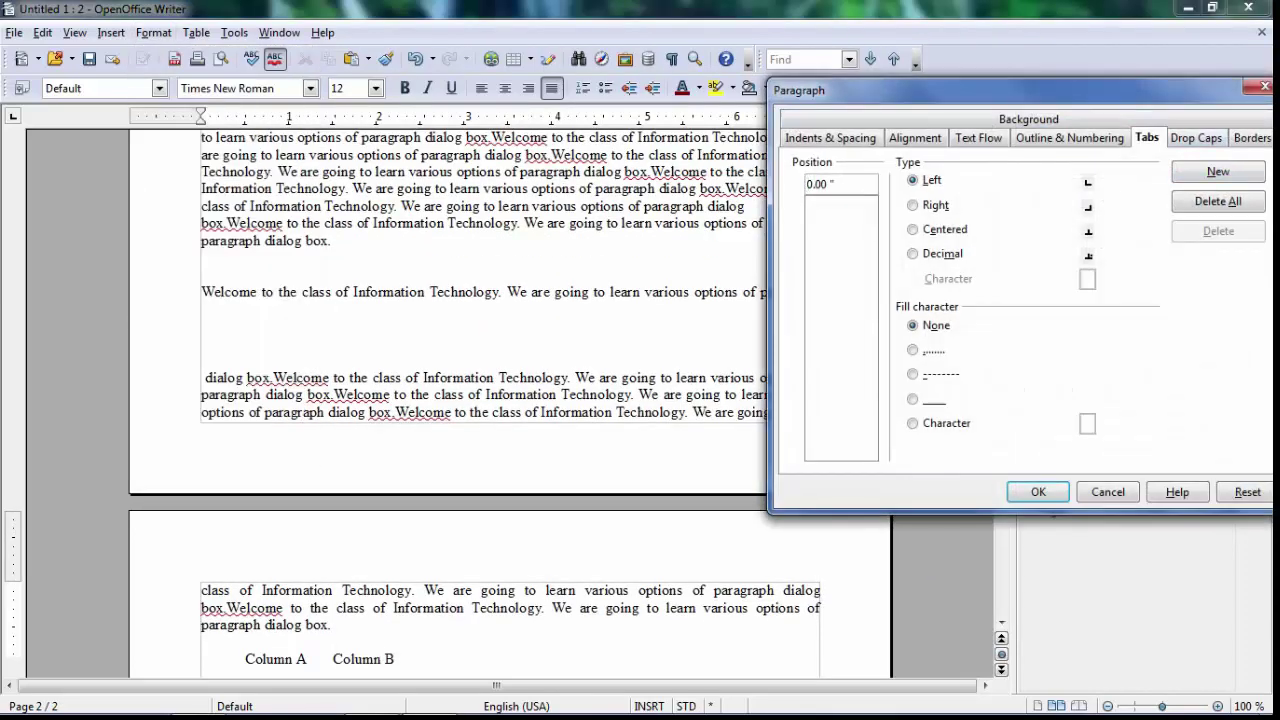
left_click_drag(850, 90, 680, 83)
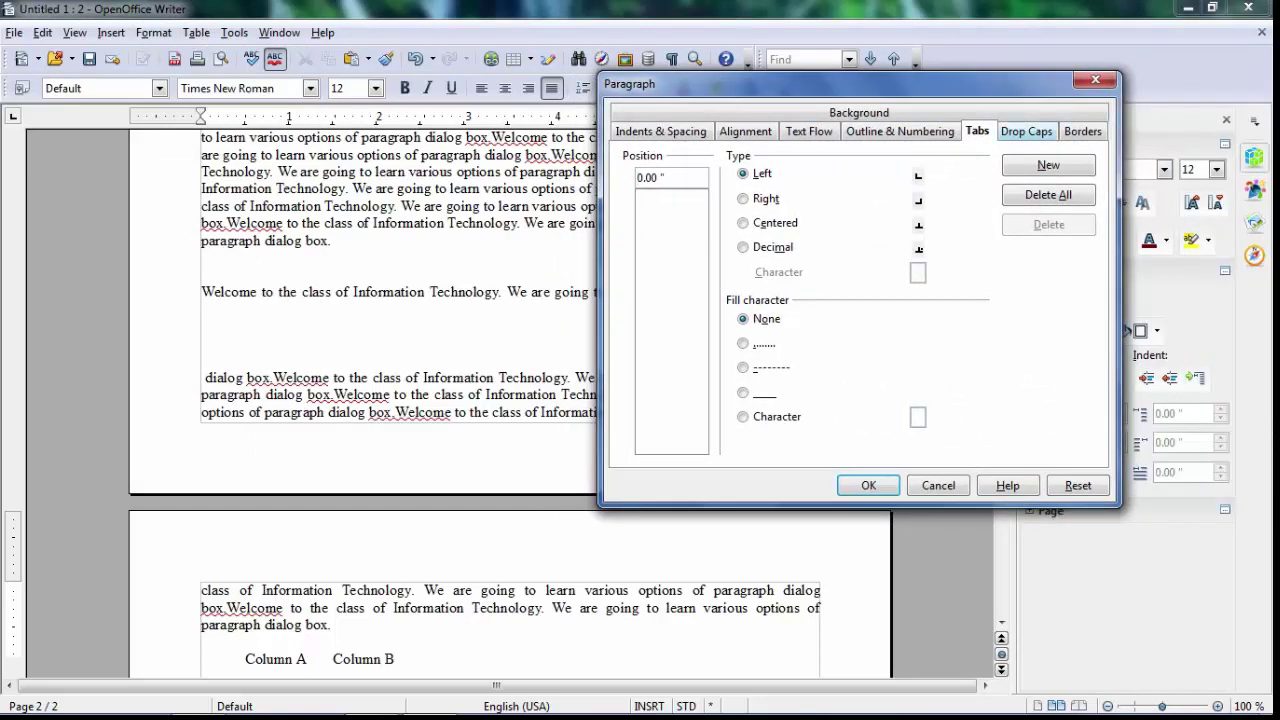
left_click(1026, 132)
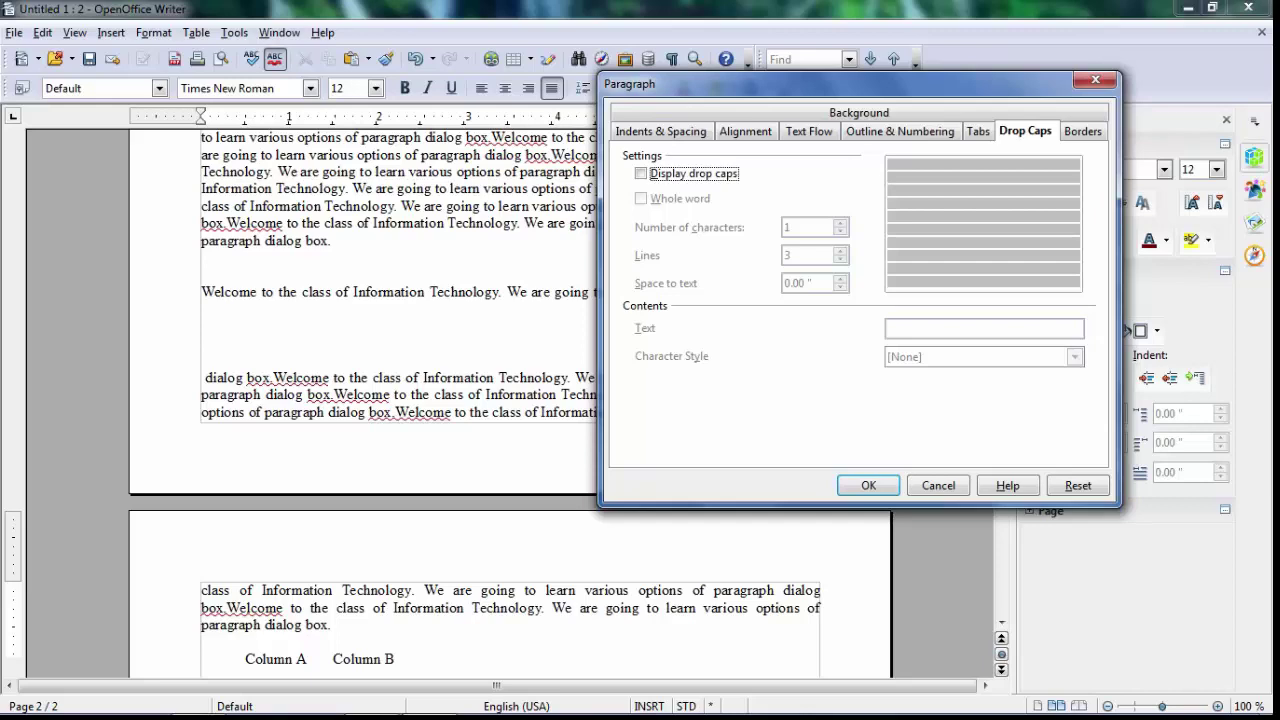
key("Escape")
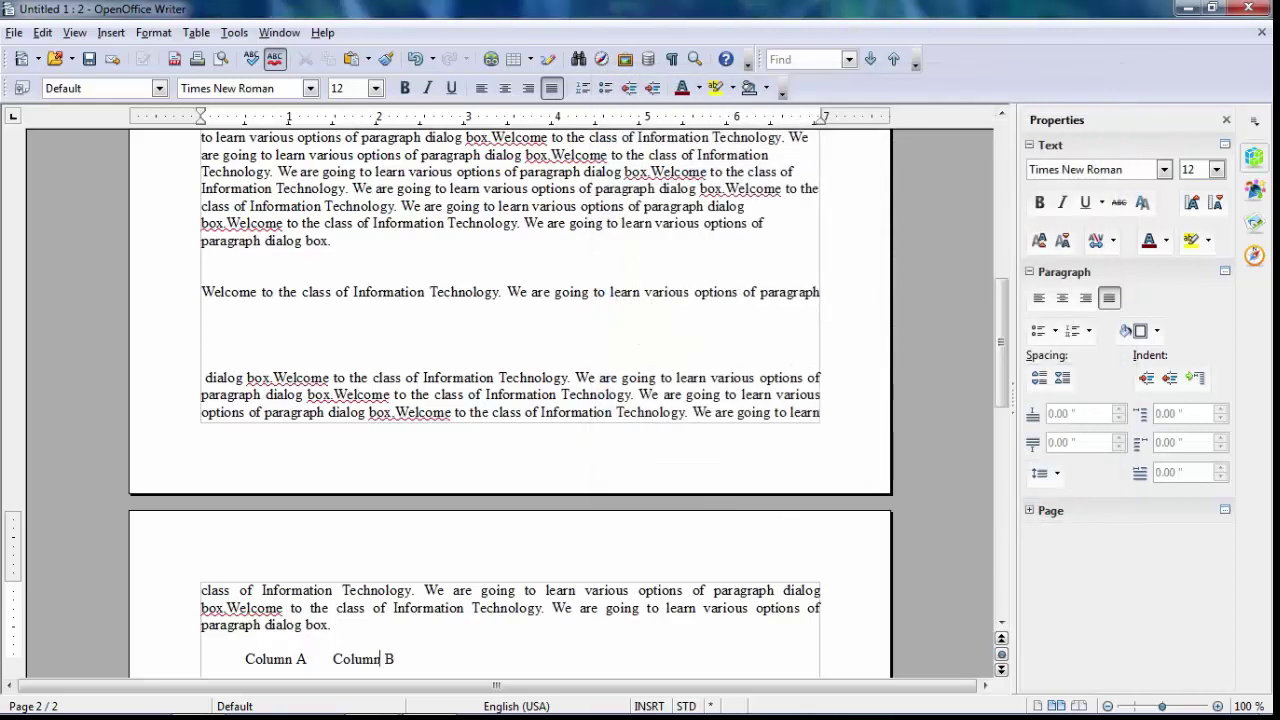
Step: Apply a drop cap of one character over three lines to the W that starts the document's first paragraph
scroll(510, 400, "up", 10)
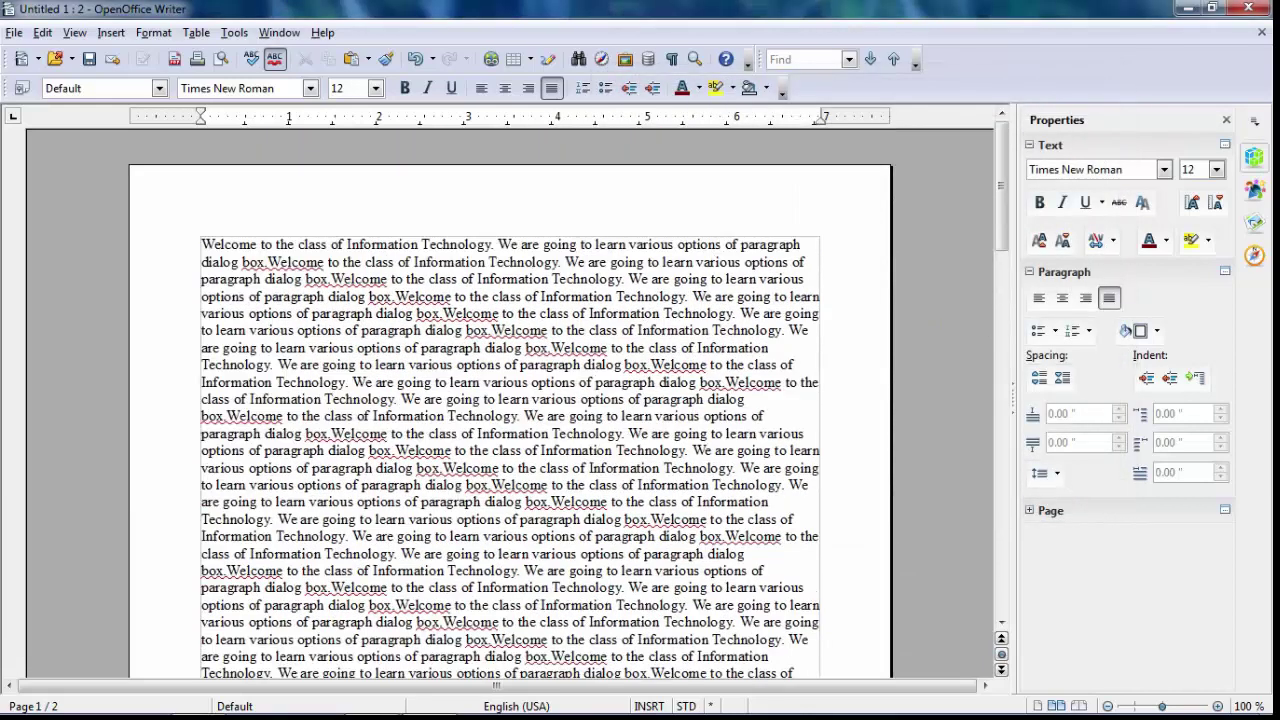
key("shift+Right")
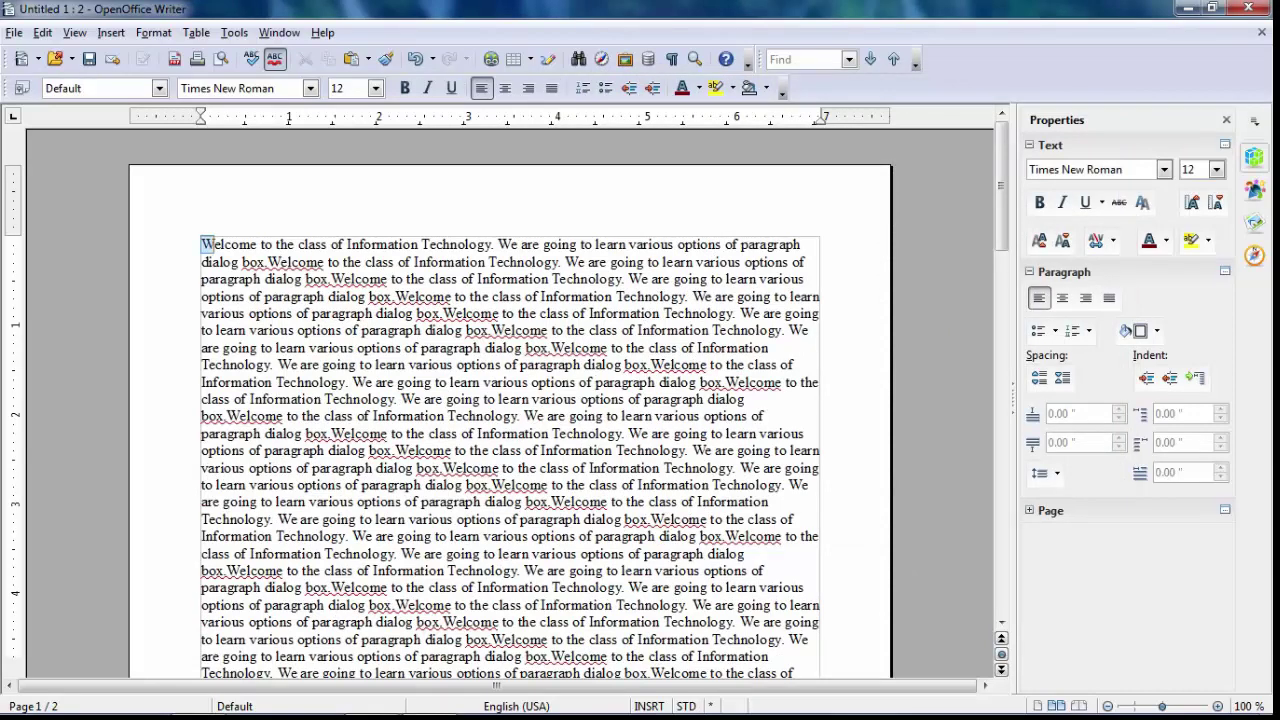
left_click(154, 33)
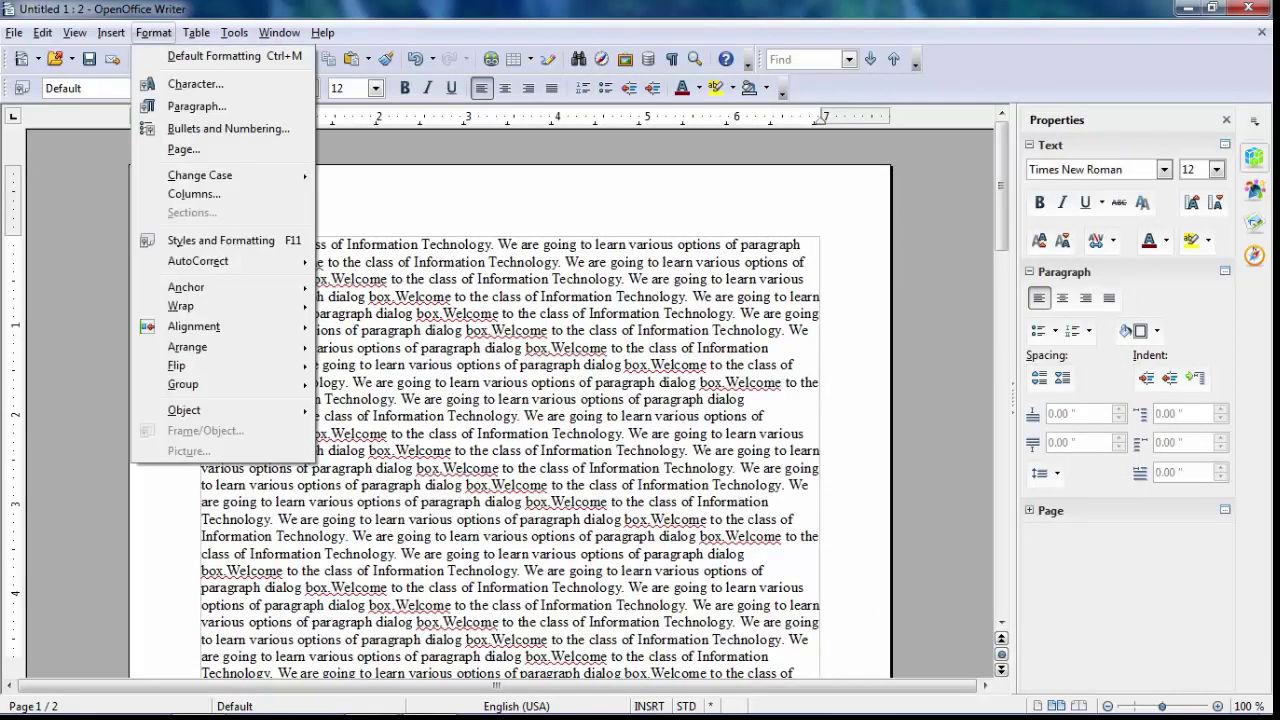
left_click(196, 106)
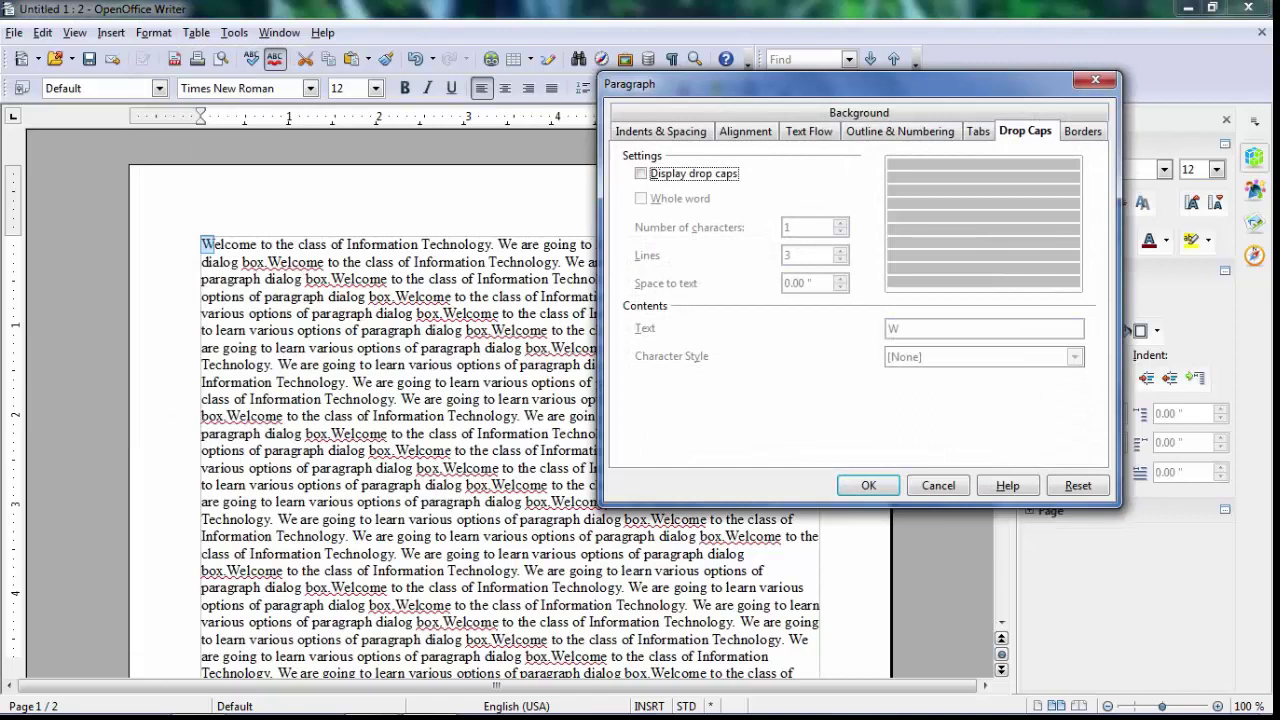
key("space")
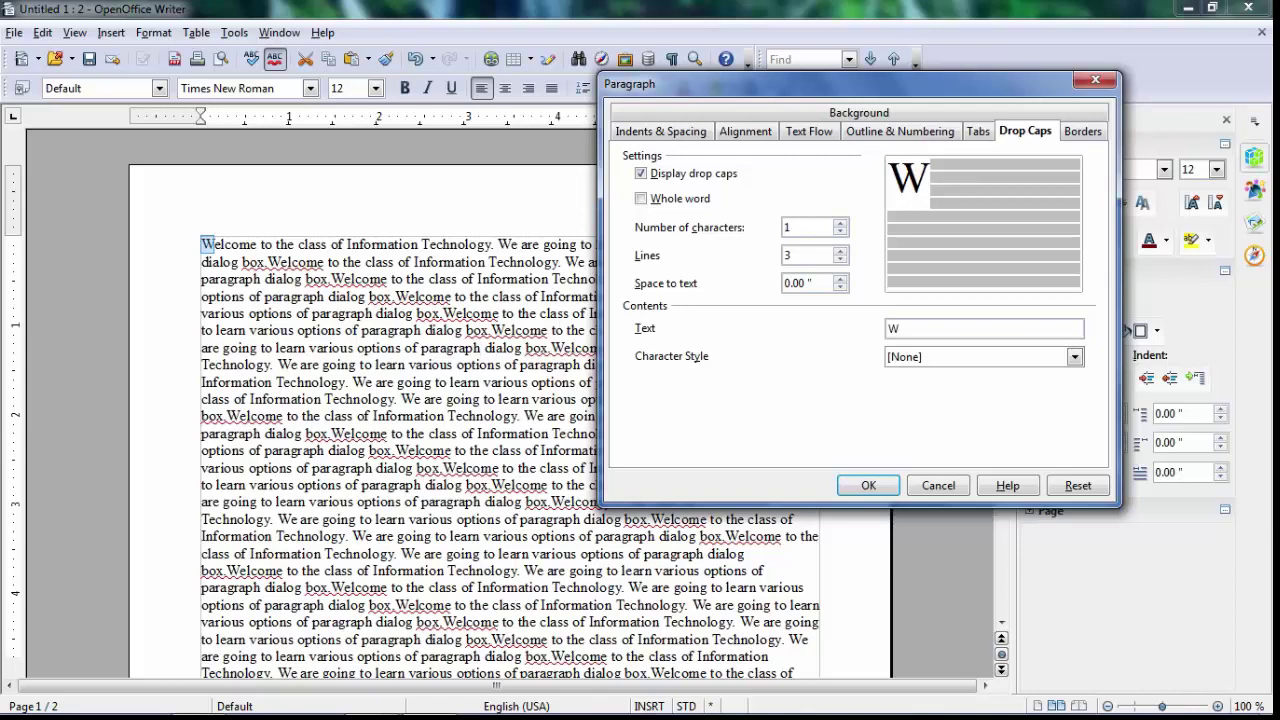
key("Return")
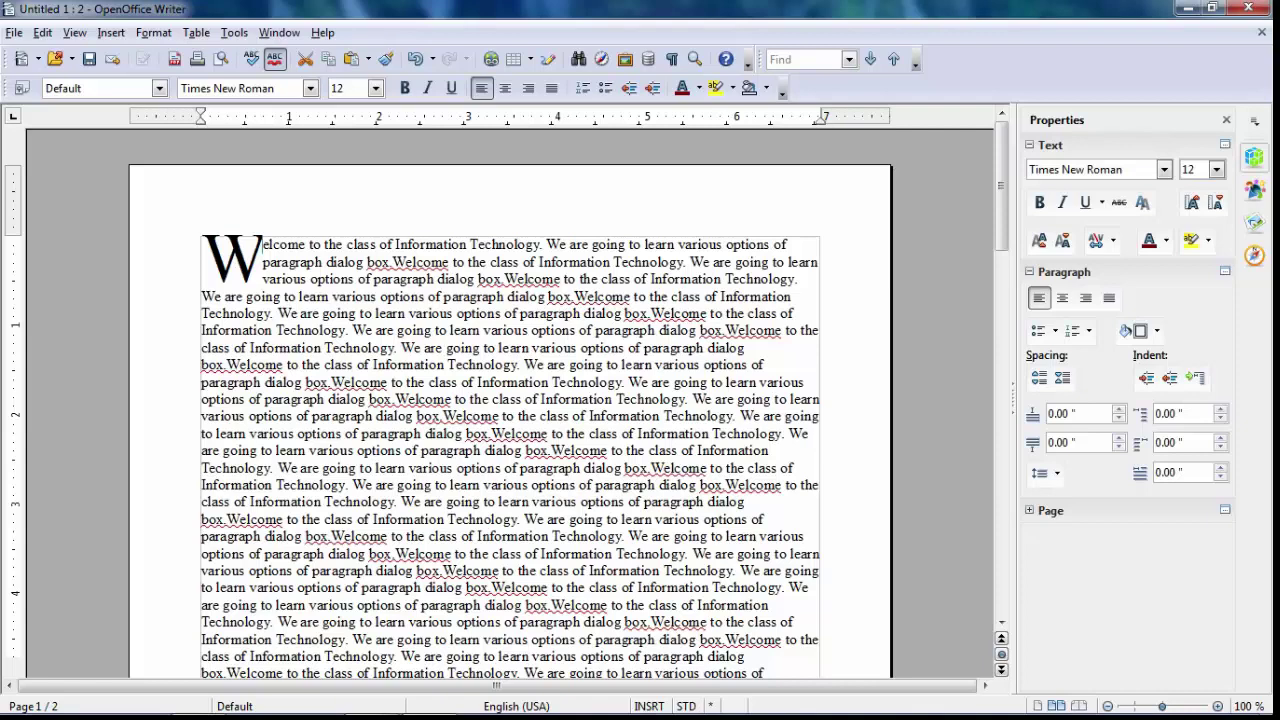
Step: Set the first paragraph's drop cap to span 4 lines
left_click(153, 33)
left_click(195, 106)
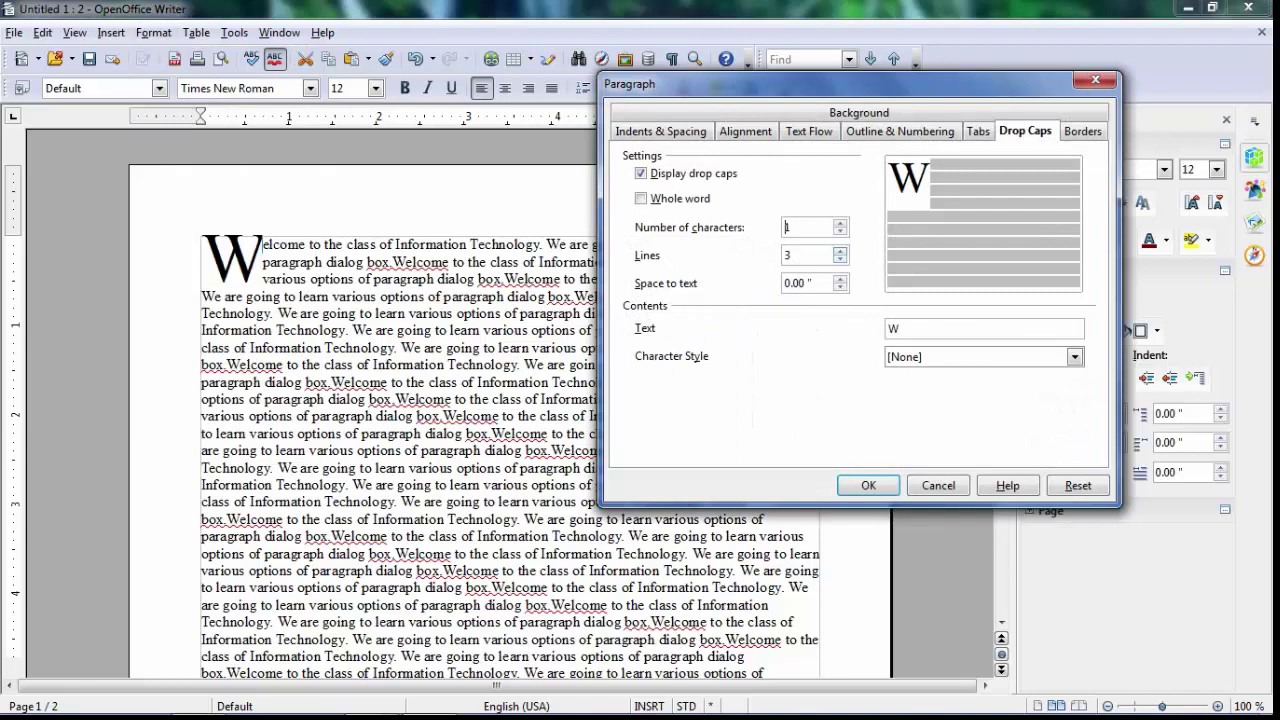
scroll(787, 255, "up", 1)
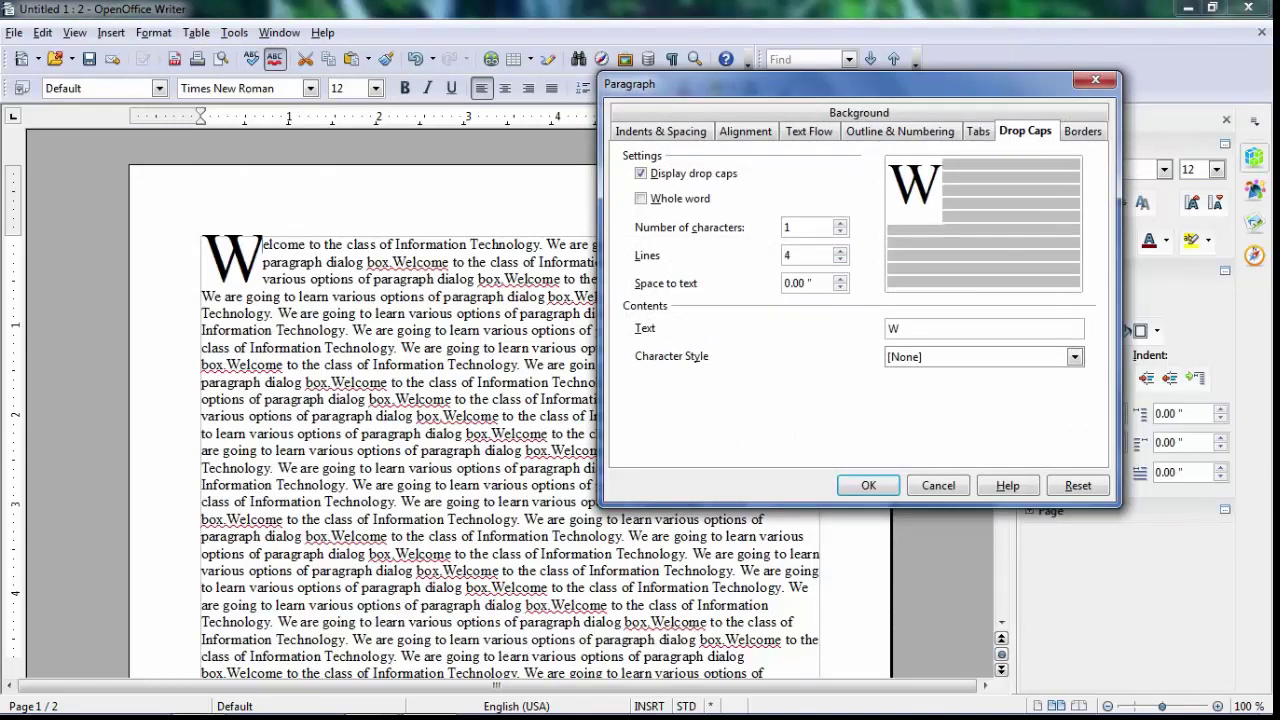
left_click(868, 485)
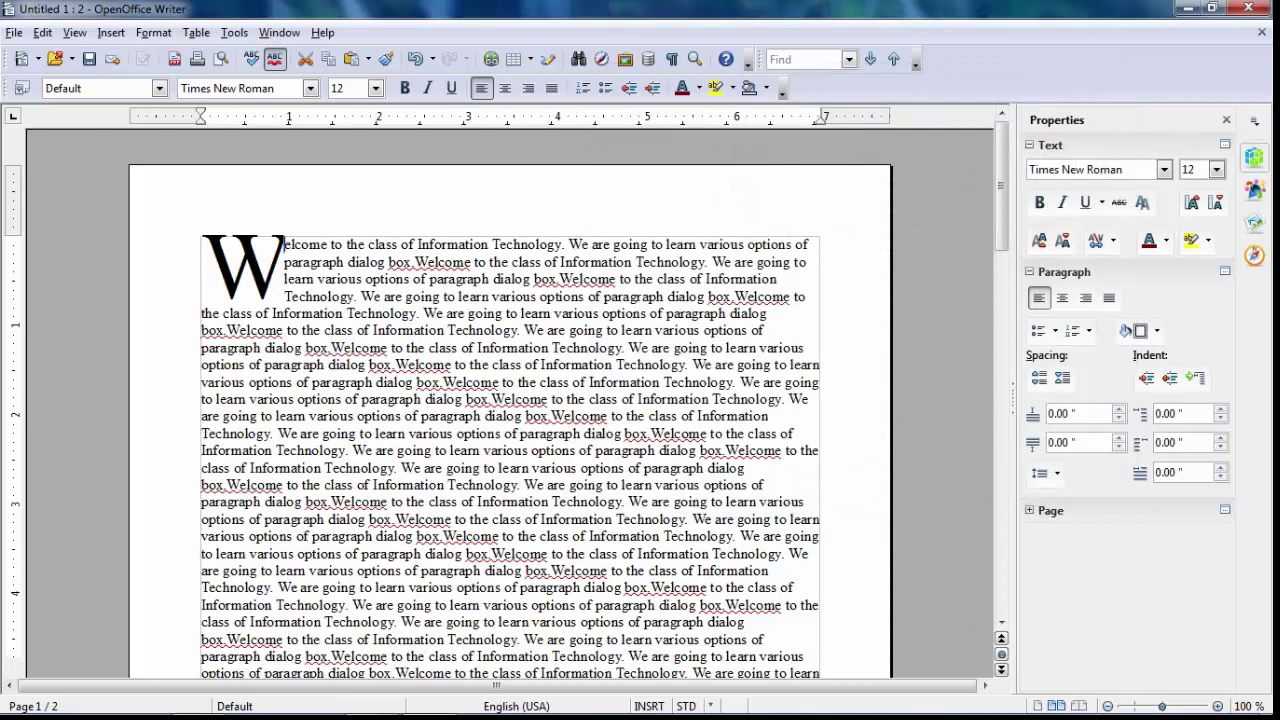
Step: Set the number of drop cap characters in the first paragraph to 2
left_click(153, 32)
left_click(180, 106)
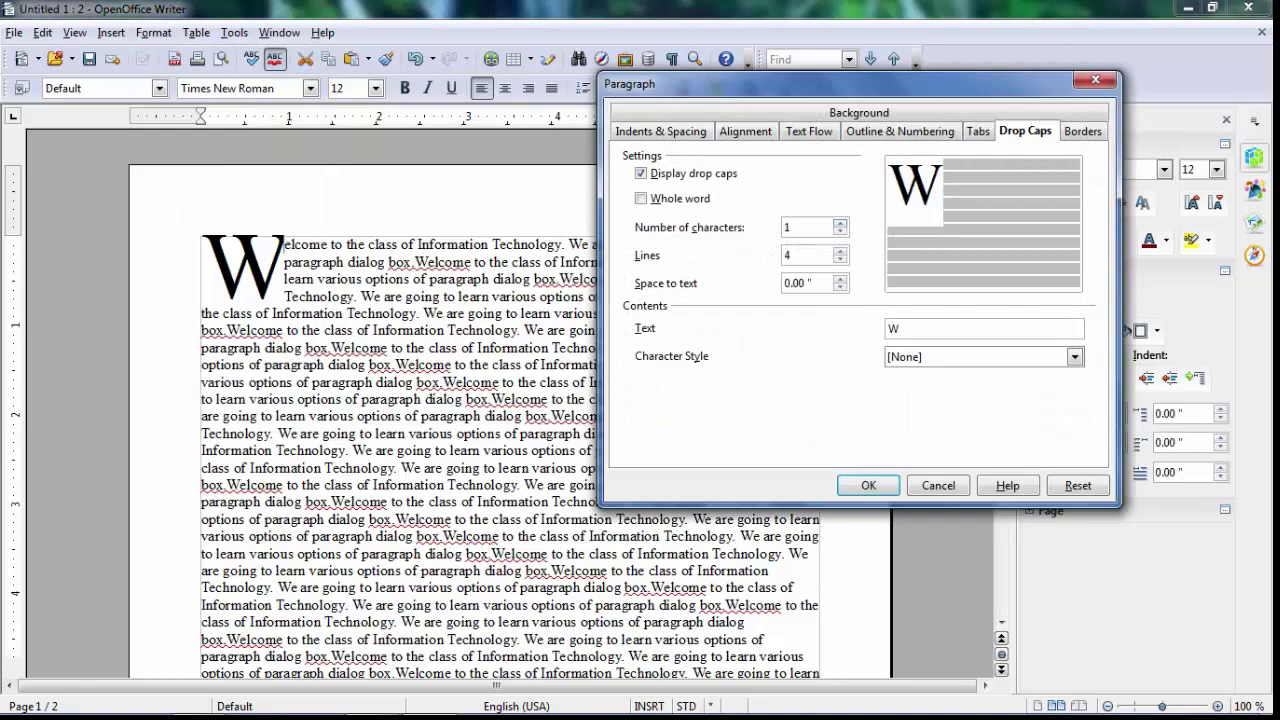
left_click(840, 223)
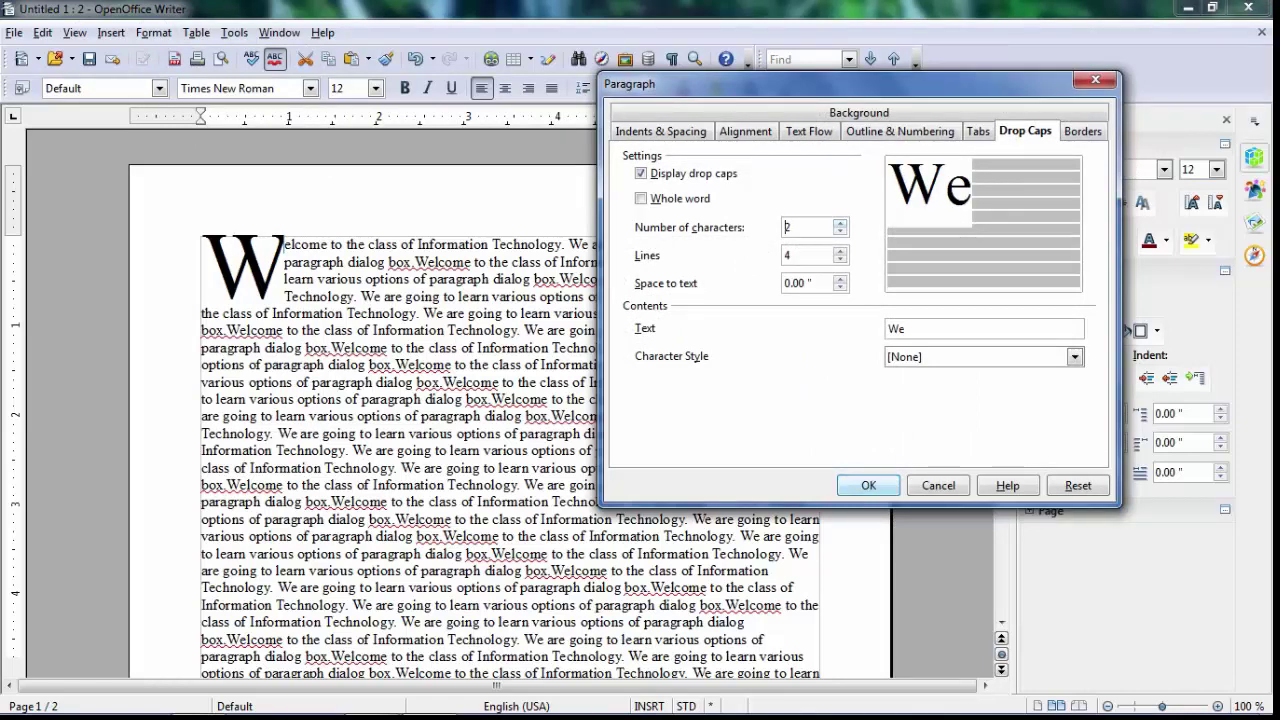
left_click(868, 485)
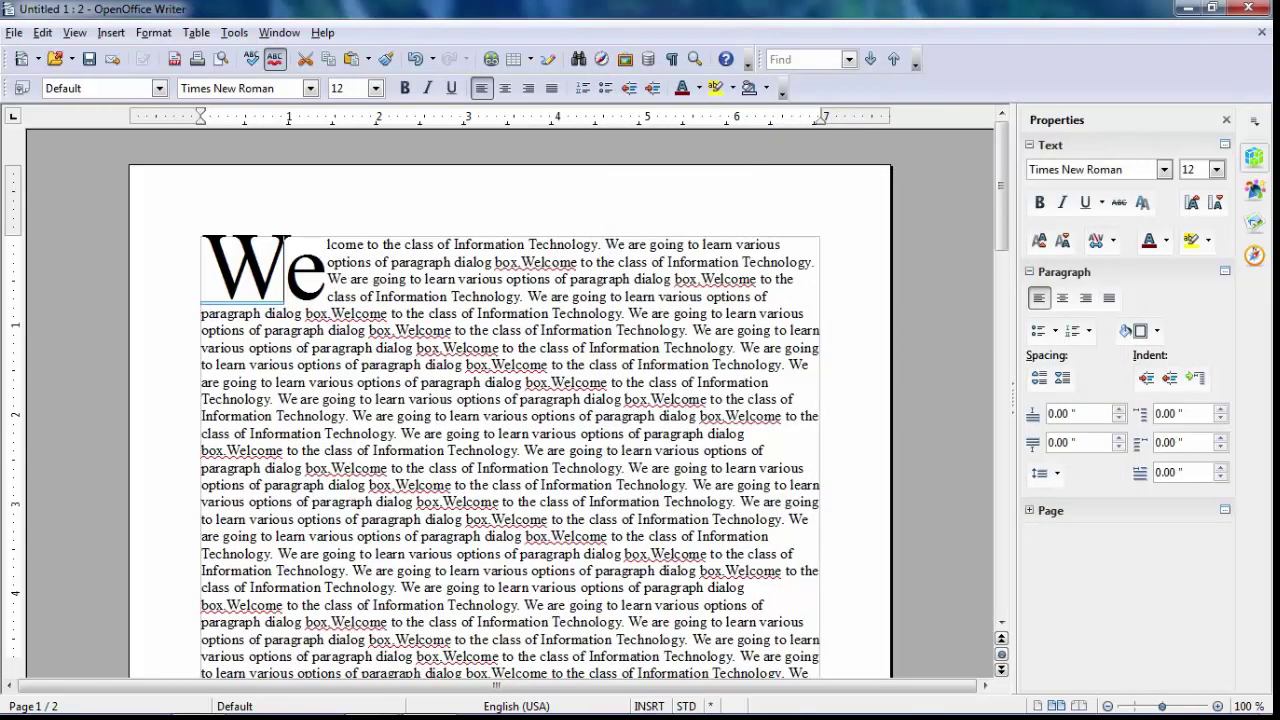
Step: Extend the first paragraph's drop cap to the whole word and set its height to 3 lines
left_click(154, 33)
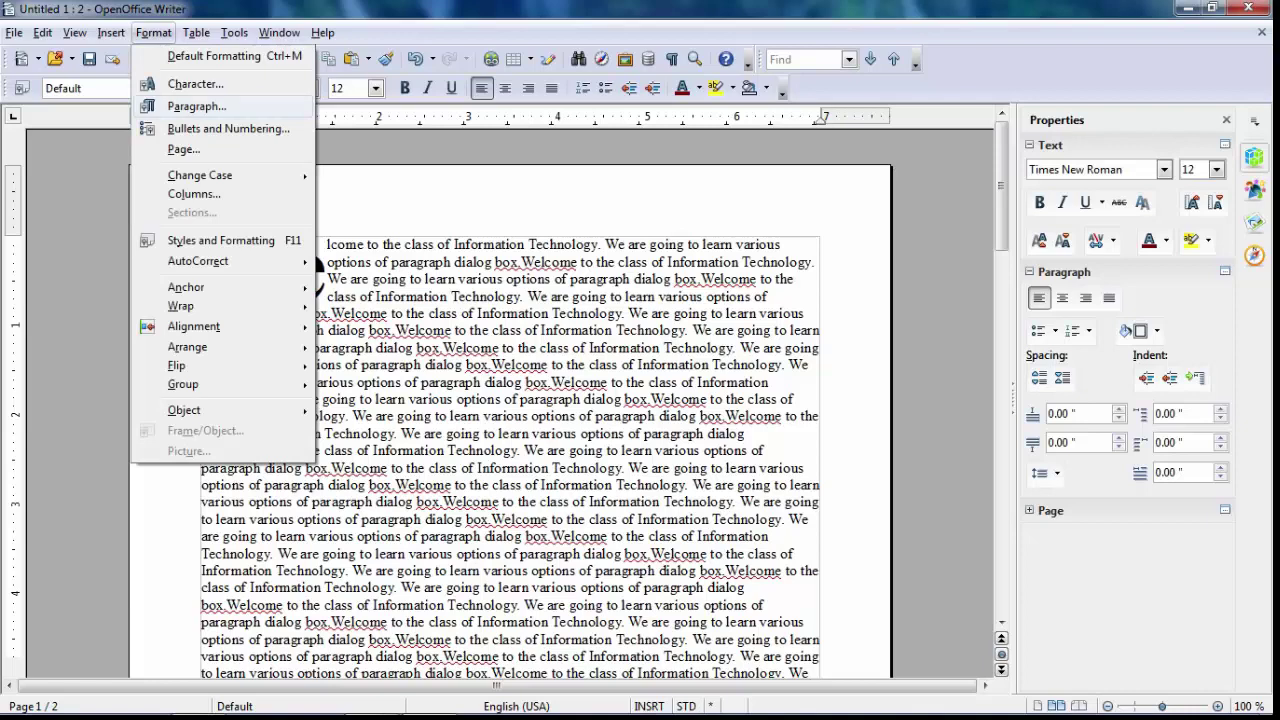
left_click(190, 106)
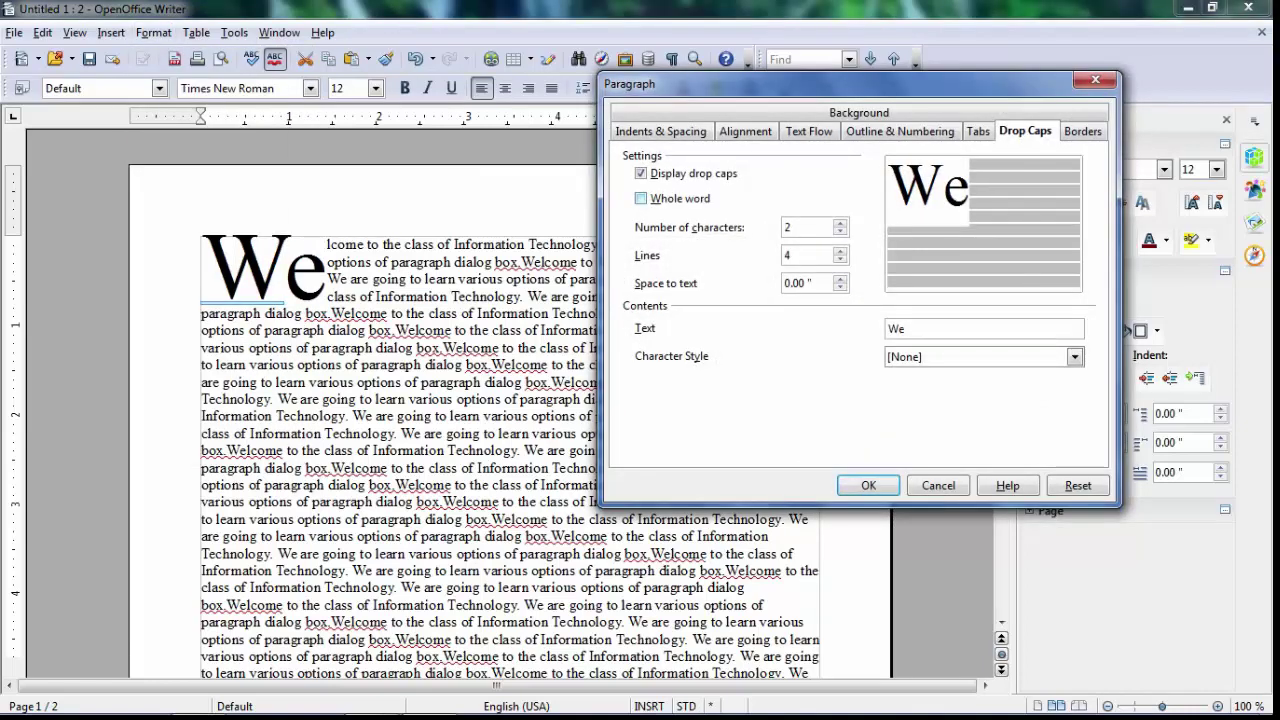
key("alt+w")
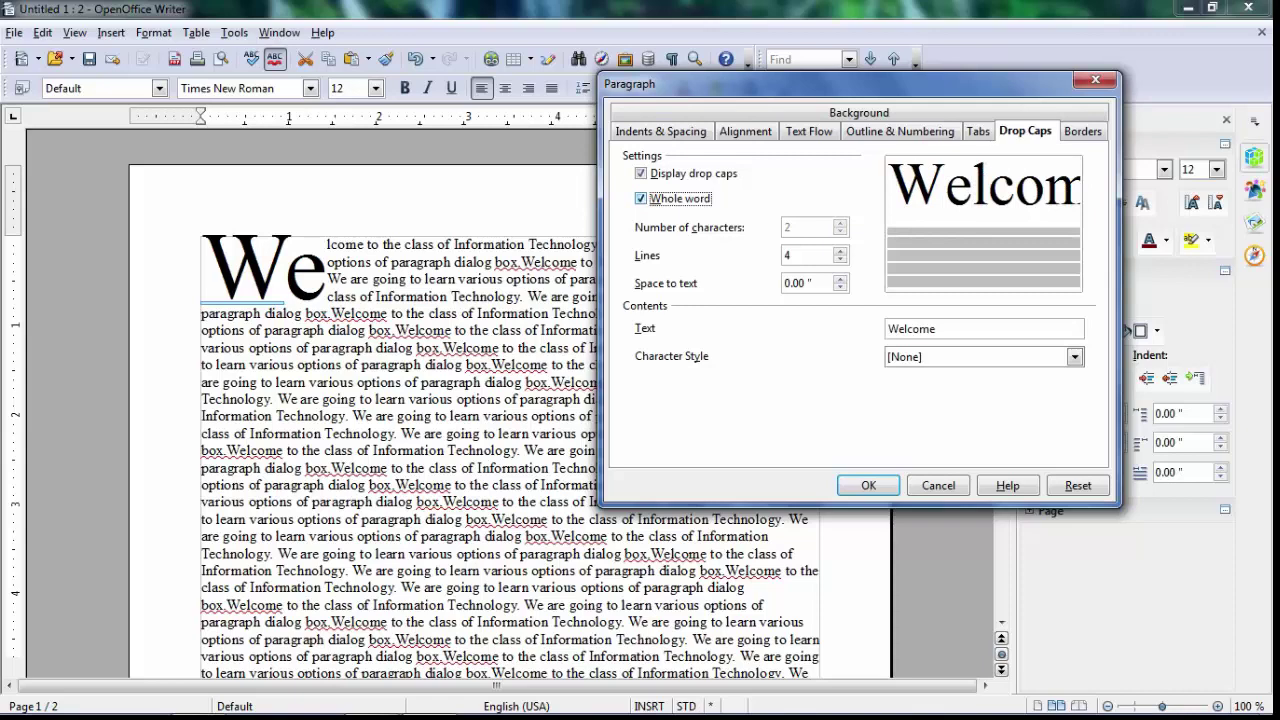
left_click(841, 259)
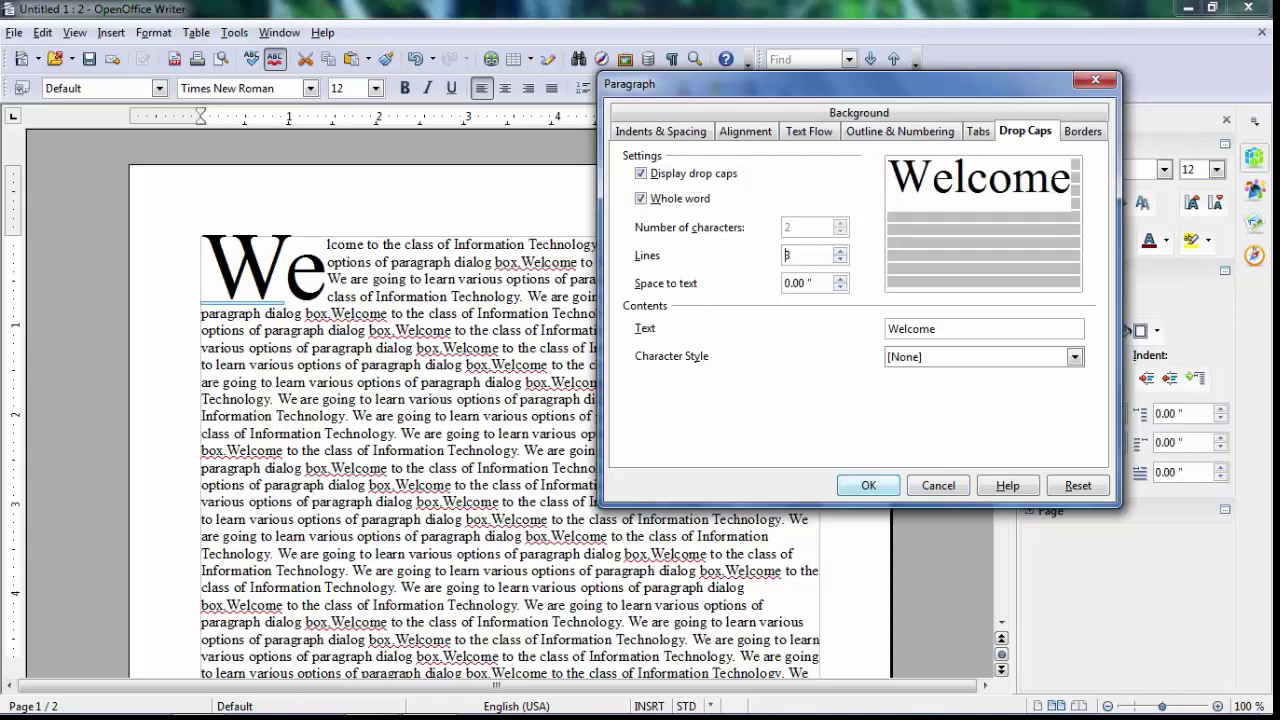
left_click(868, 485)
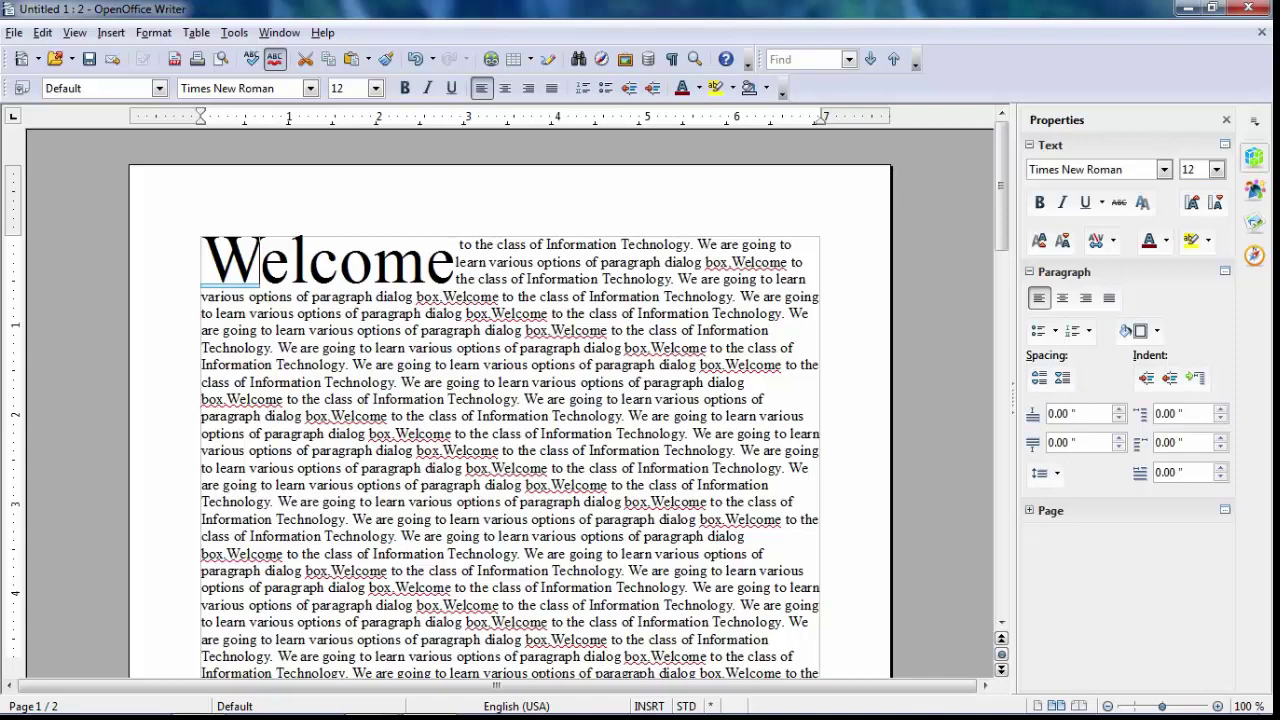
Step: View the drop cap character styles and the paragraph border settings, leaving the dialog without applying changes
left_click(153, 32)
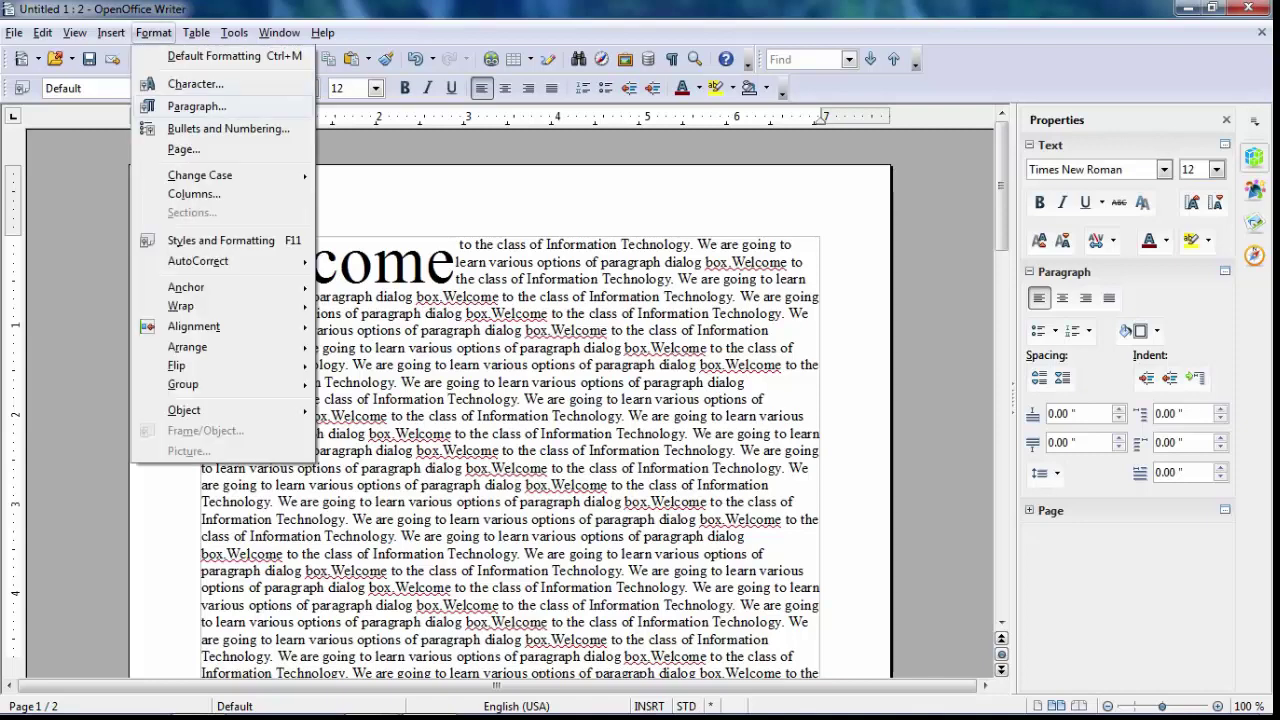
left_click(197, 106)
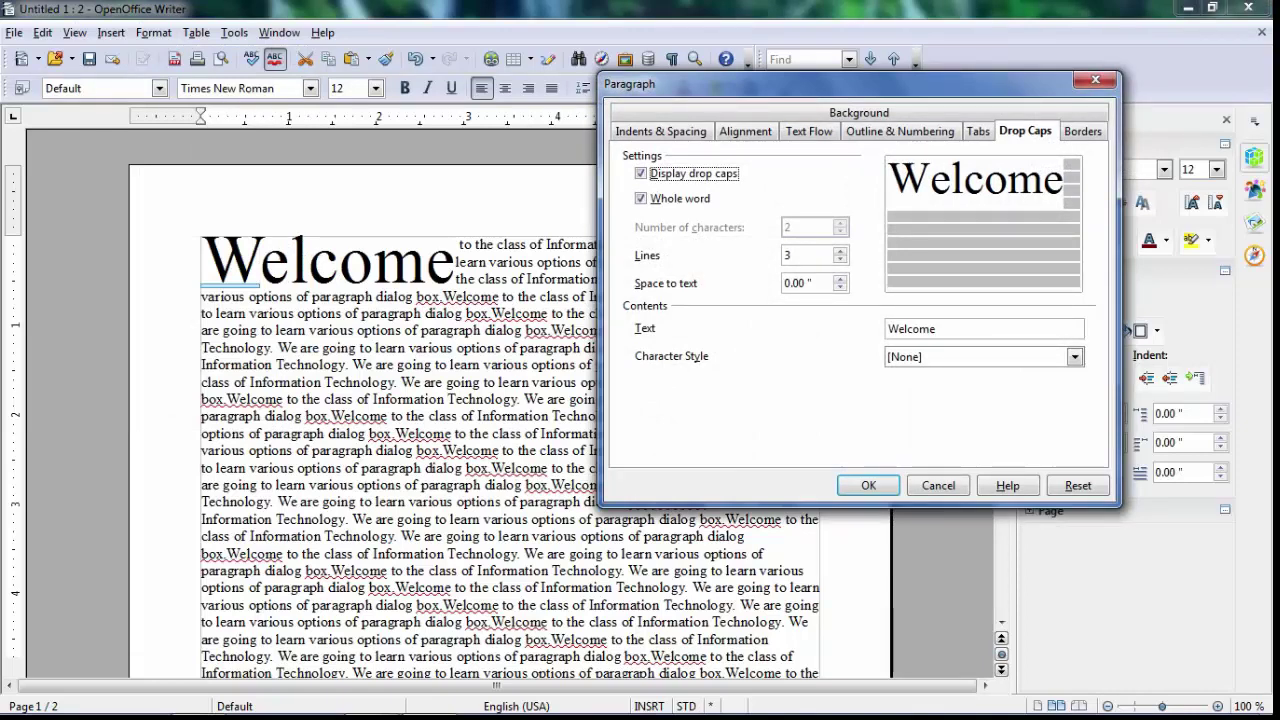
left_click(1075, 357)
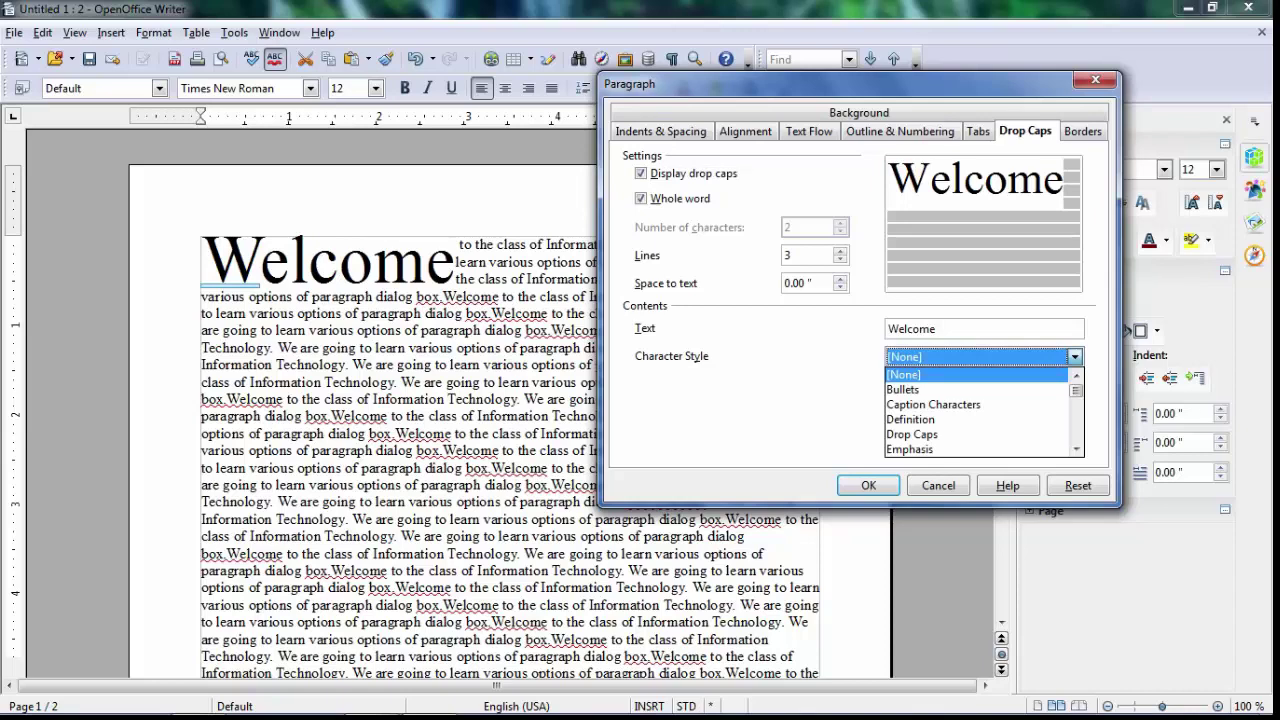
key("Escape")
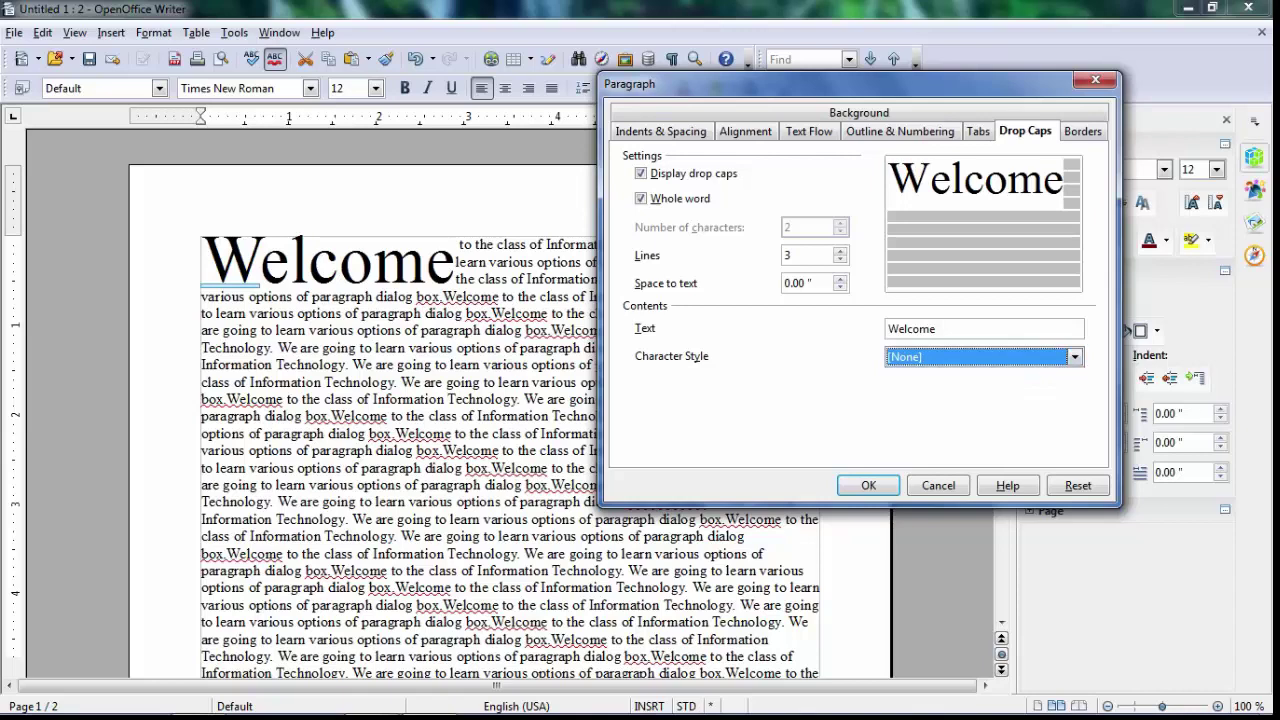
left_click(1082, 131)
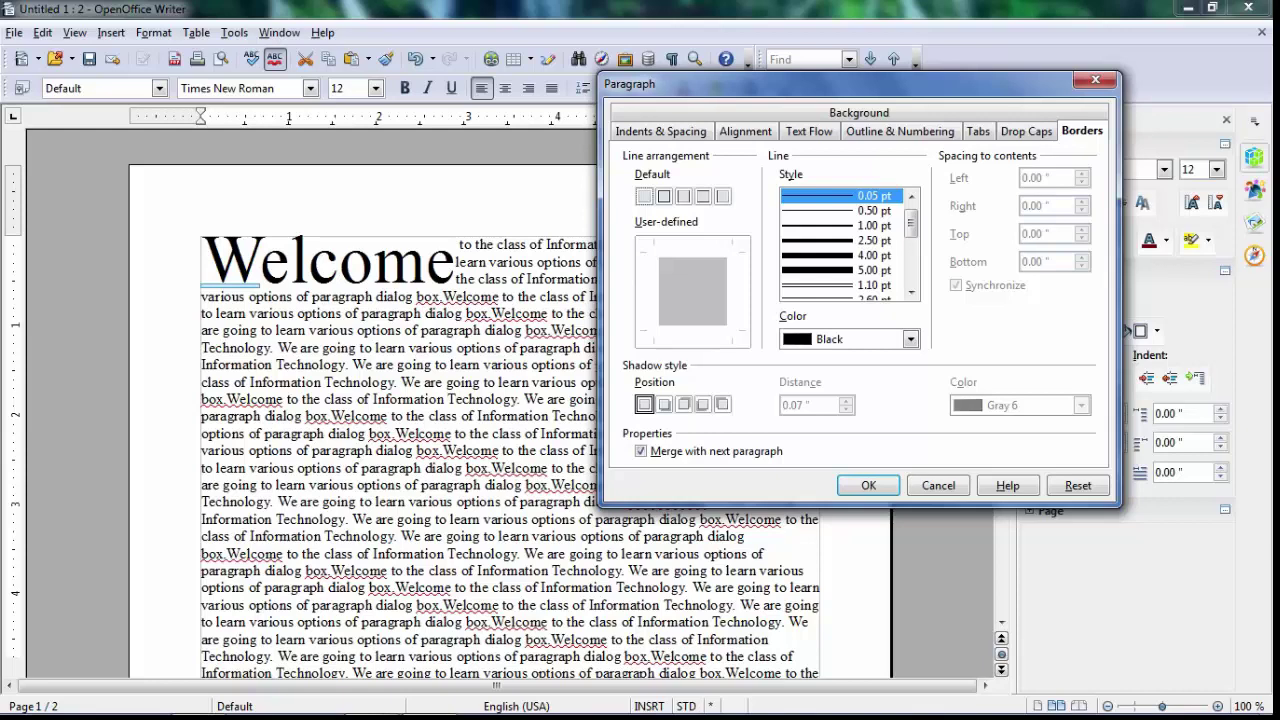
key("Escape")
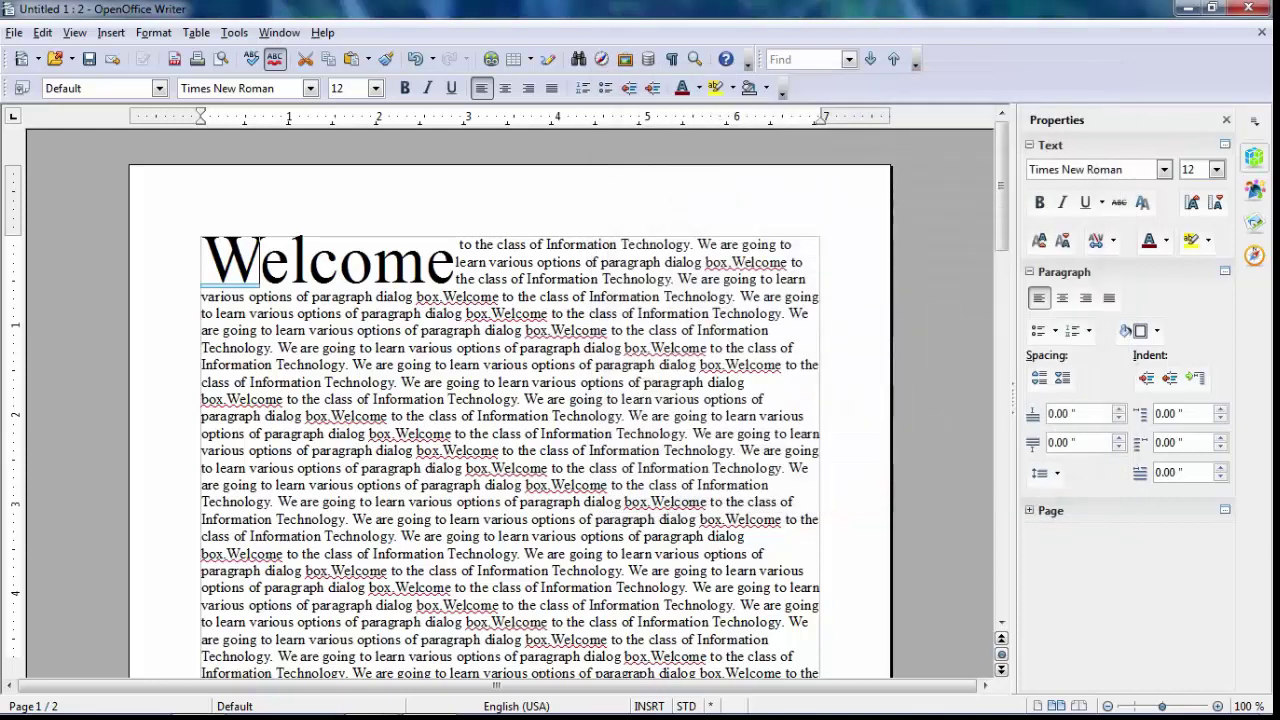
Step: Select the justified paragraph above the Column A heading line and choose borders on all four sides in the 1.10 pt double line style
left_click_drag(352, 365, 724, 365)
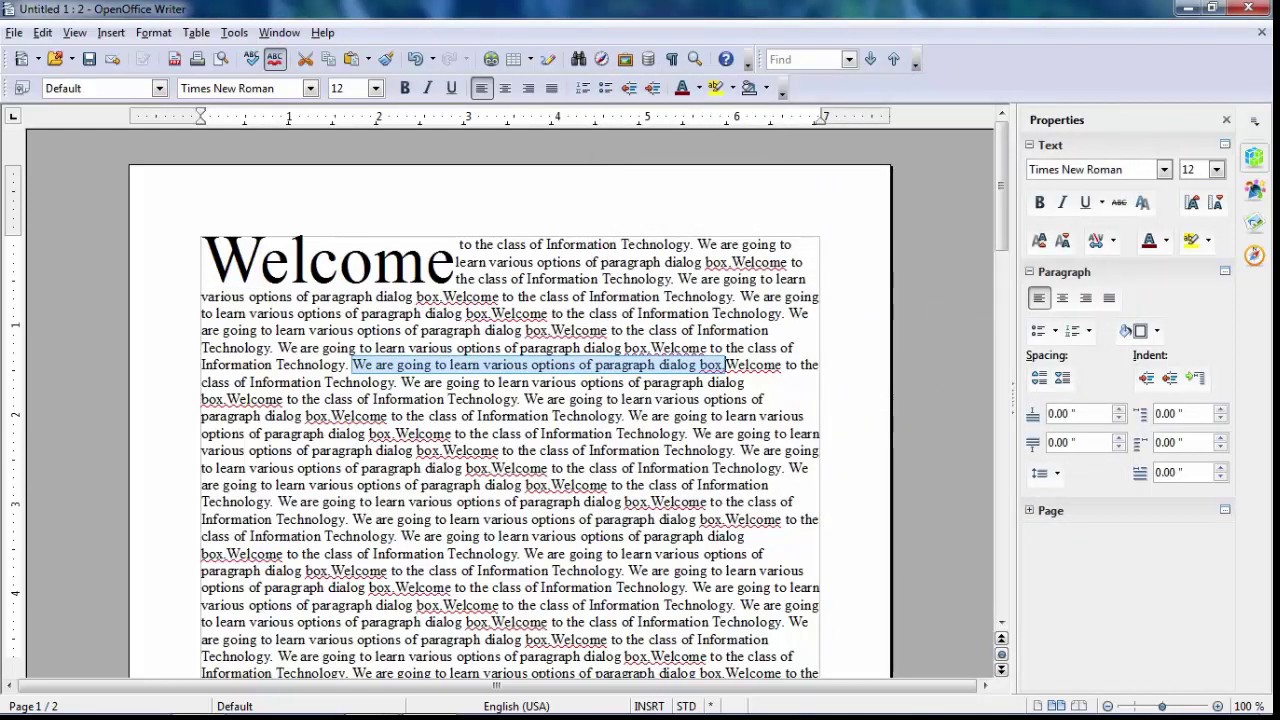
left_click_drag(456, 244, 692, 244)
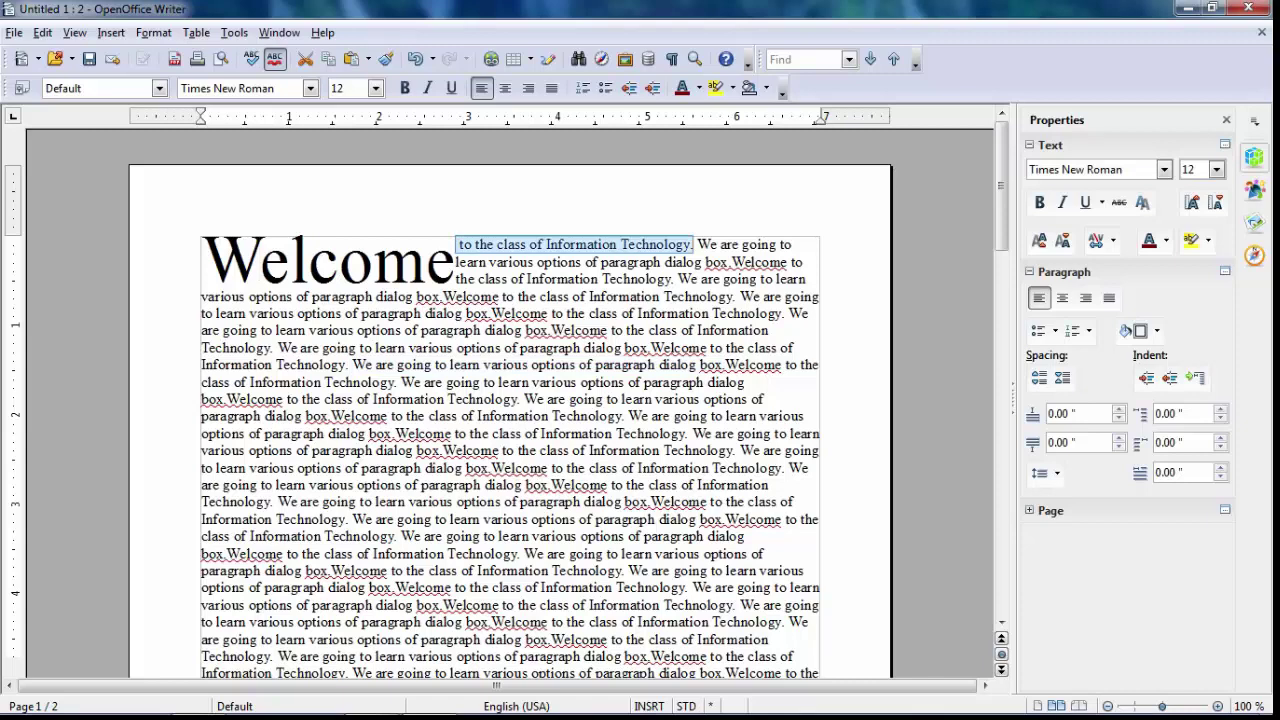
left_click_drag(1000, 185, 1000, 345)
left_click_drag(201, 308, 331, 642)
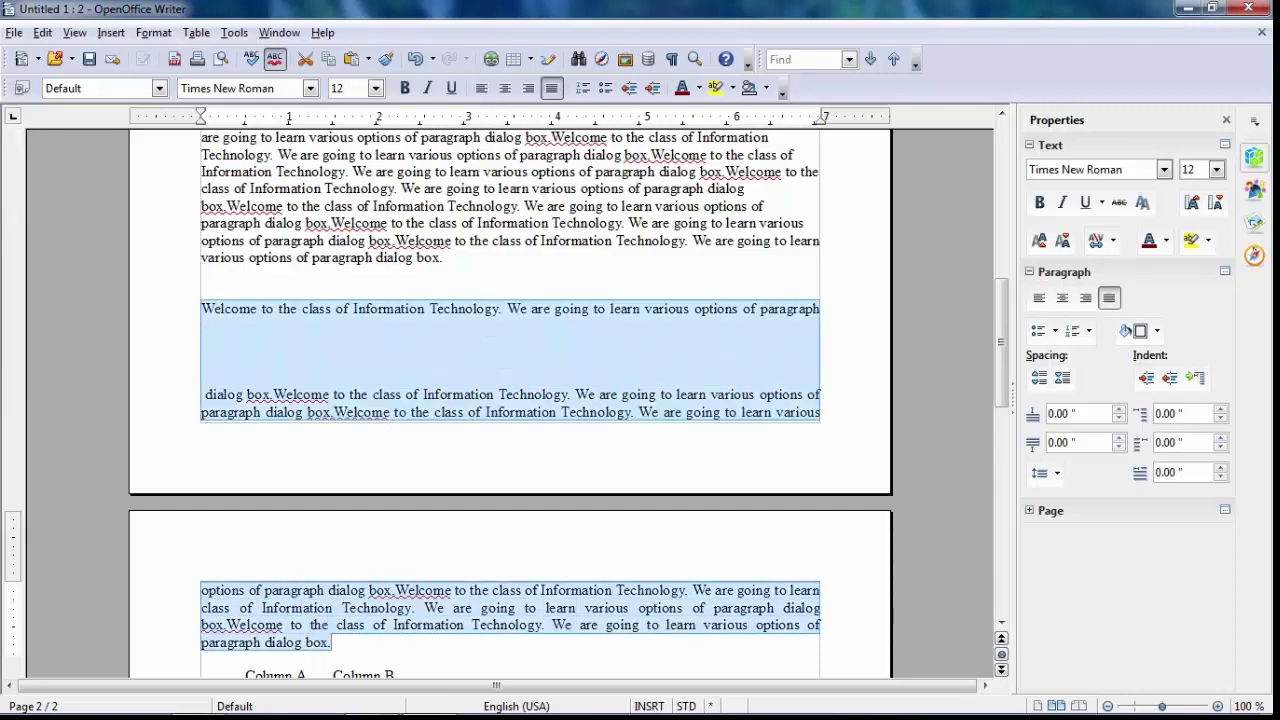
left_click(153, 32)
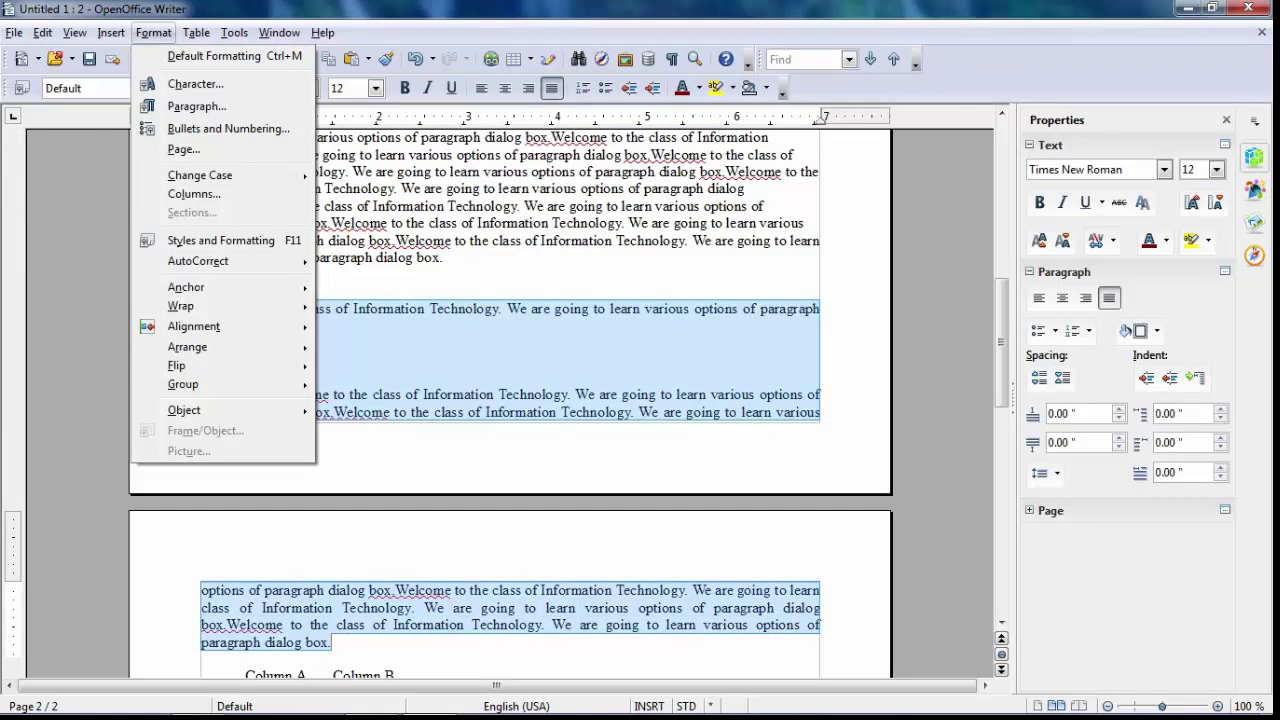
left_click(168, 107)
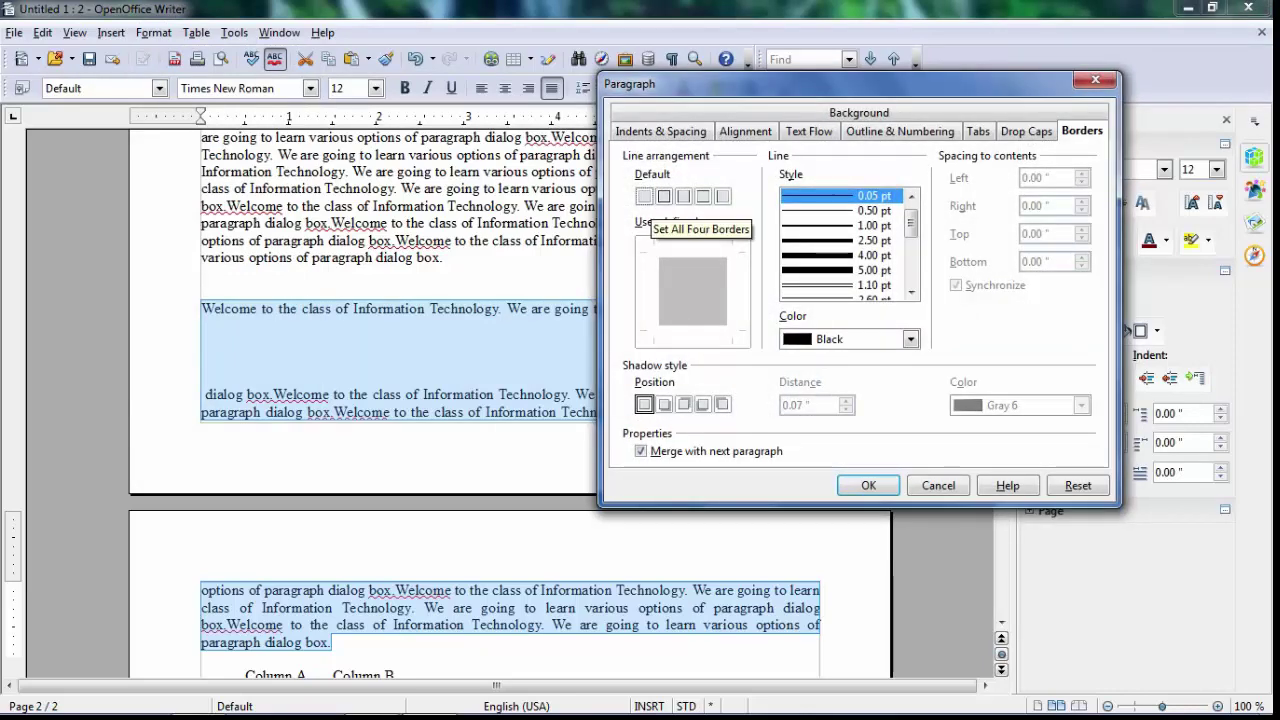
left_click(664, 196)
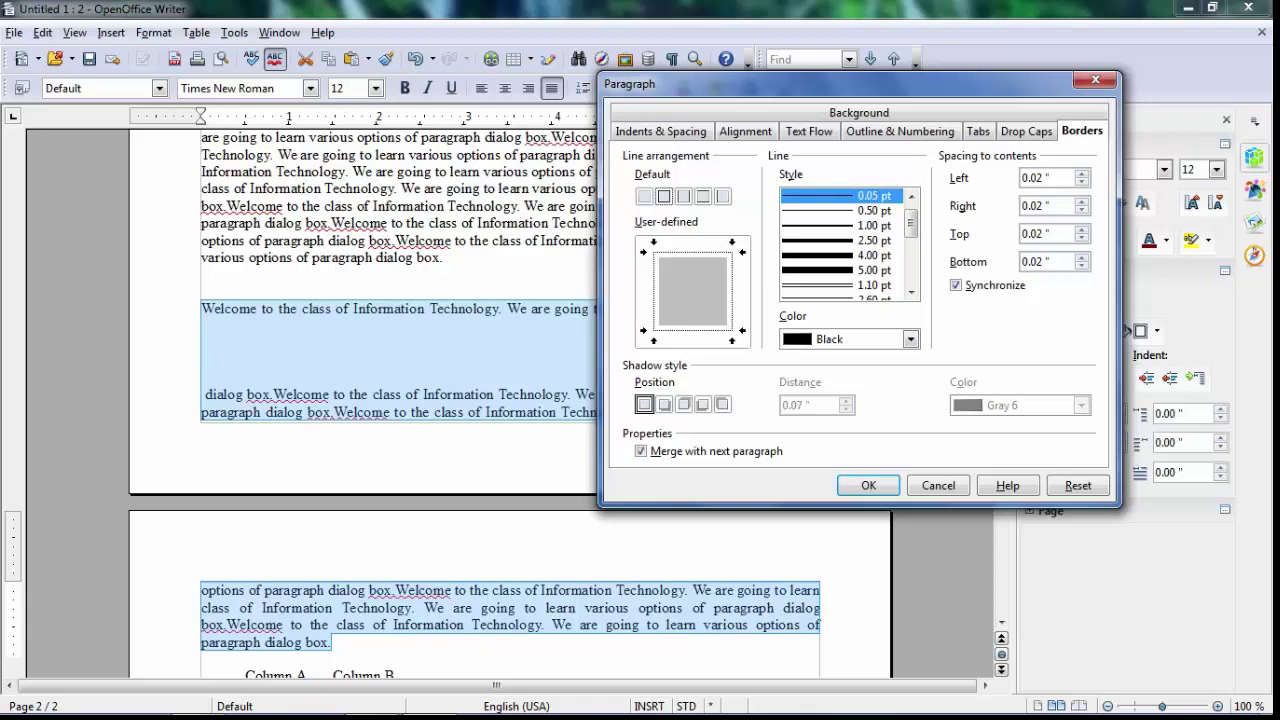
left_click(848, 285)
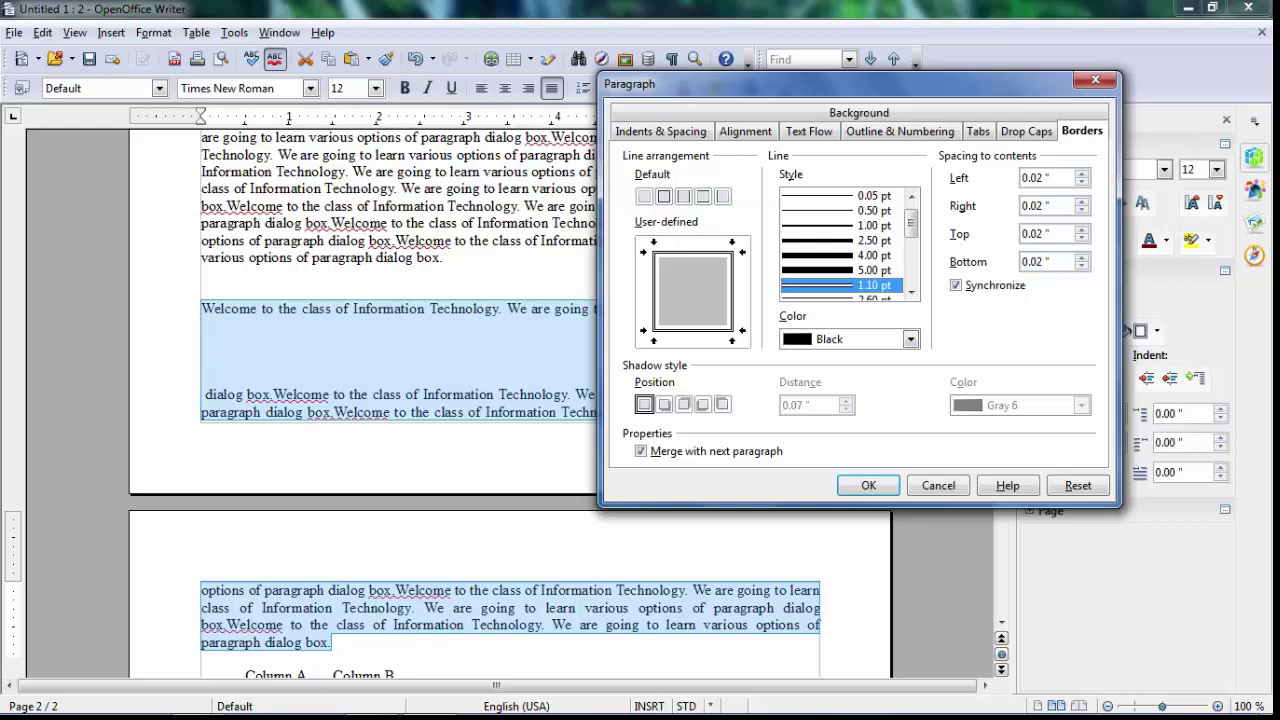
Step: Set the border line color of the selected paragraph to Blue 2
left_click(910, 339)
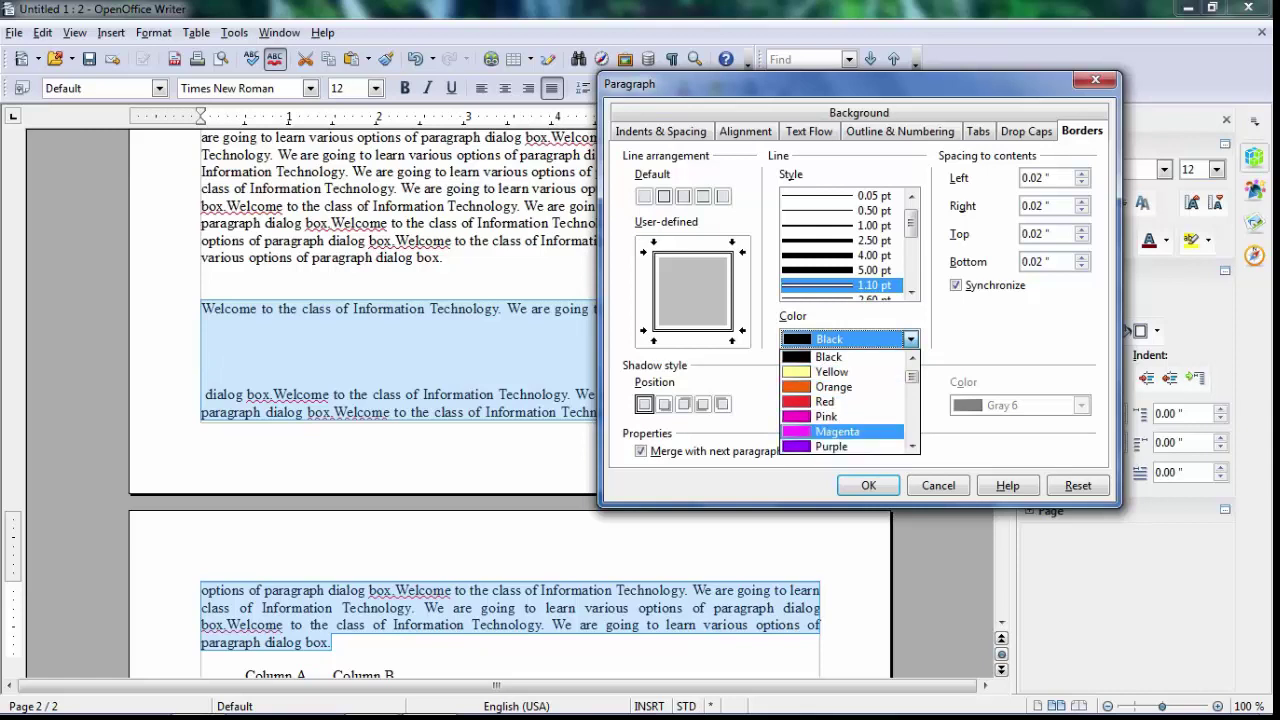
left_click(912, 446)
left_click(912, 446)
left_click(912, 446)
left_click(912, 446)
left_click(912, 446)
left_click(912, 446)
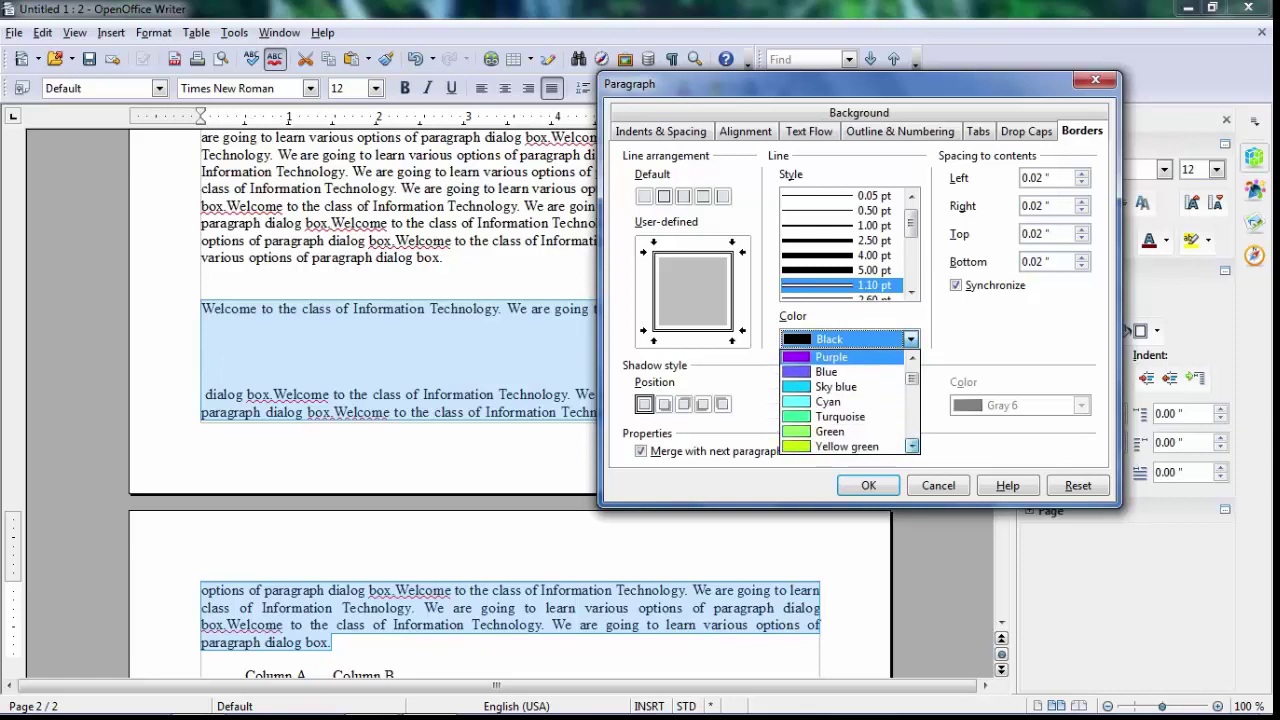
left_click(912, 446)
left_click(912, 446)
left_click(912, 446)
left_click(912, 446)
left_click(912, 446)
left_click(912, 446)
left_click(912, 446)
left_click(912, 446)
left_click(912, 446)
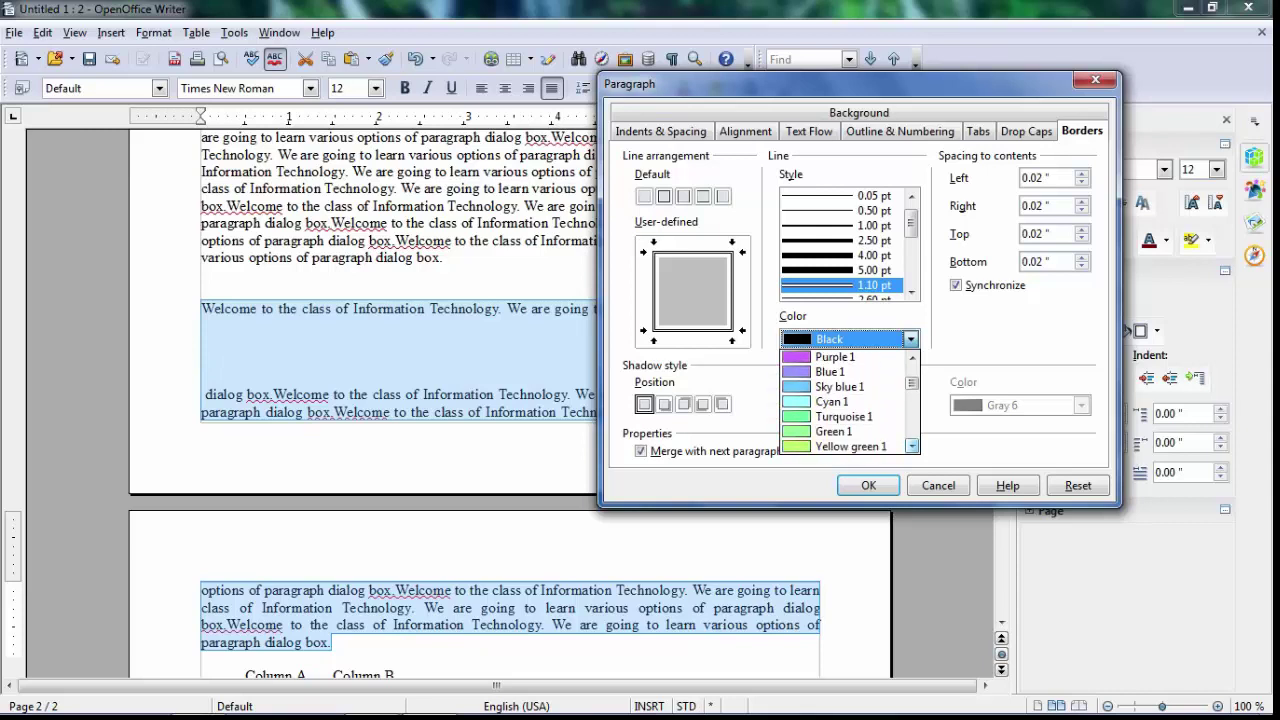
left_click(912, 446)
left_click(912, 446)
left_click(912, 446)
left_click(912, 446)
left_click(912, 446)
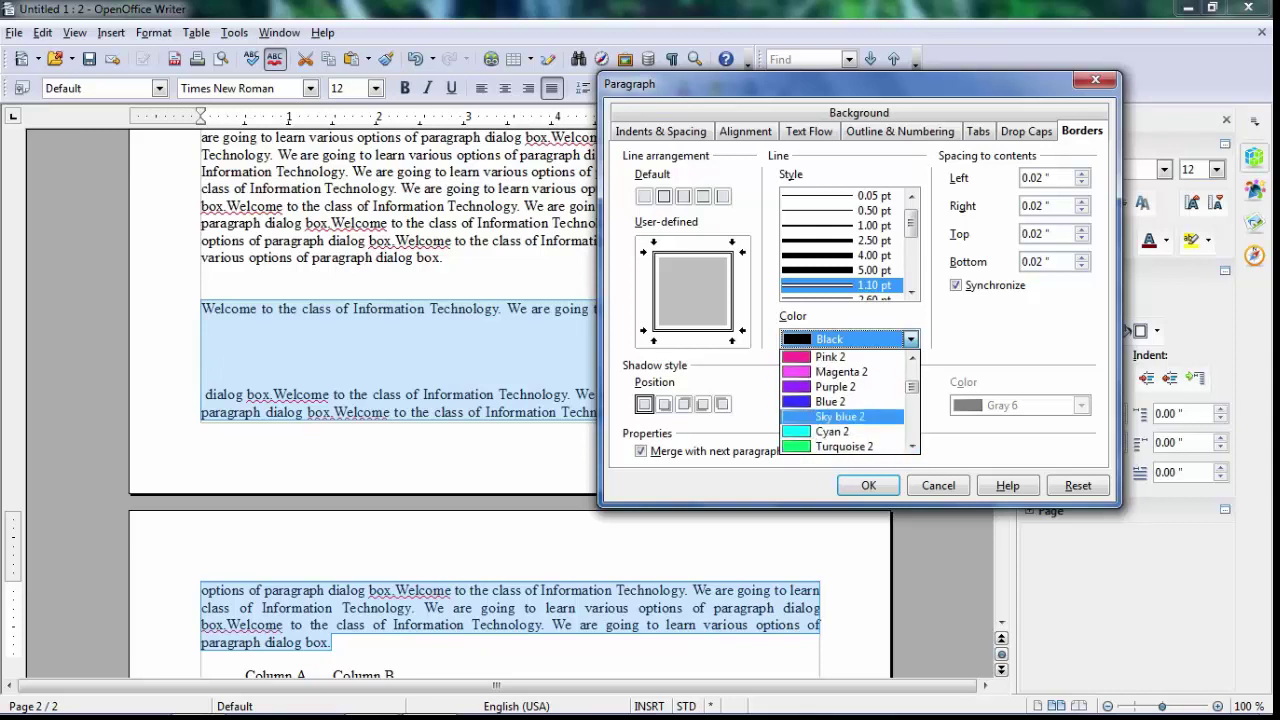
left_click(845, 401)
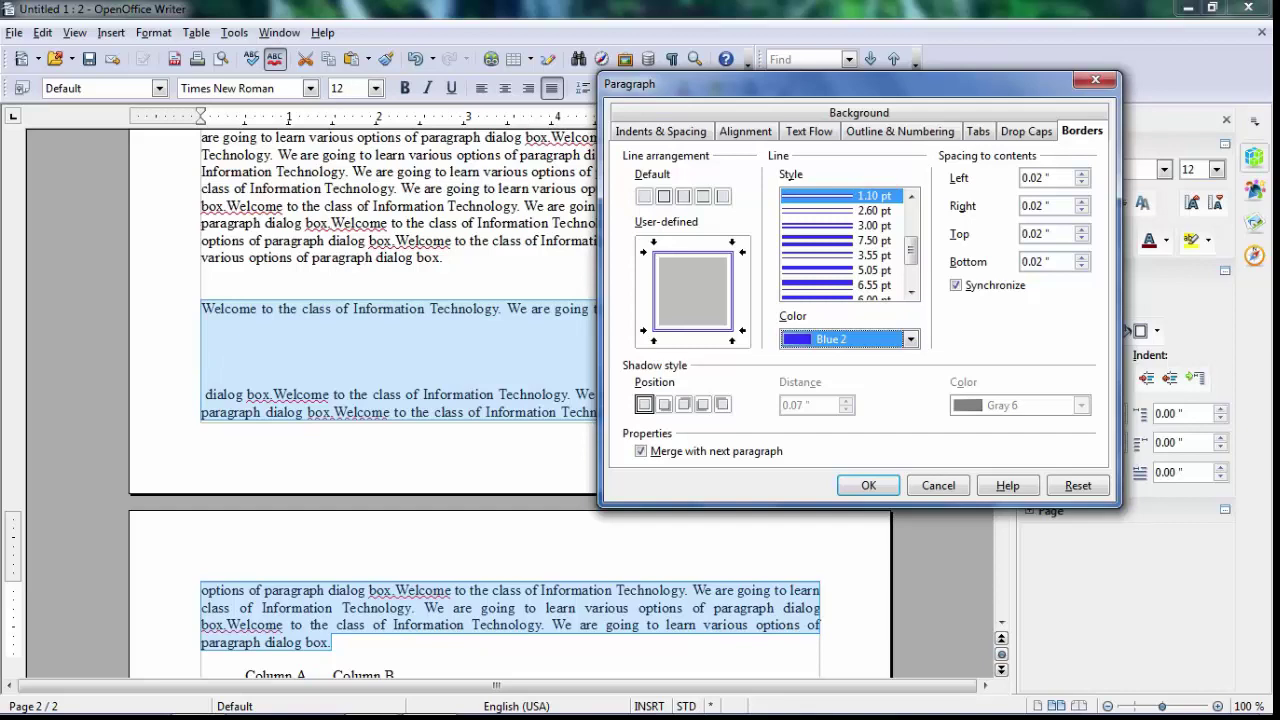
Step: Apply the blue double-line border to the selected paragraph and check how it looks across both pages
left_click(868, 485)
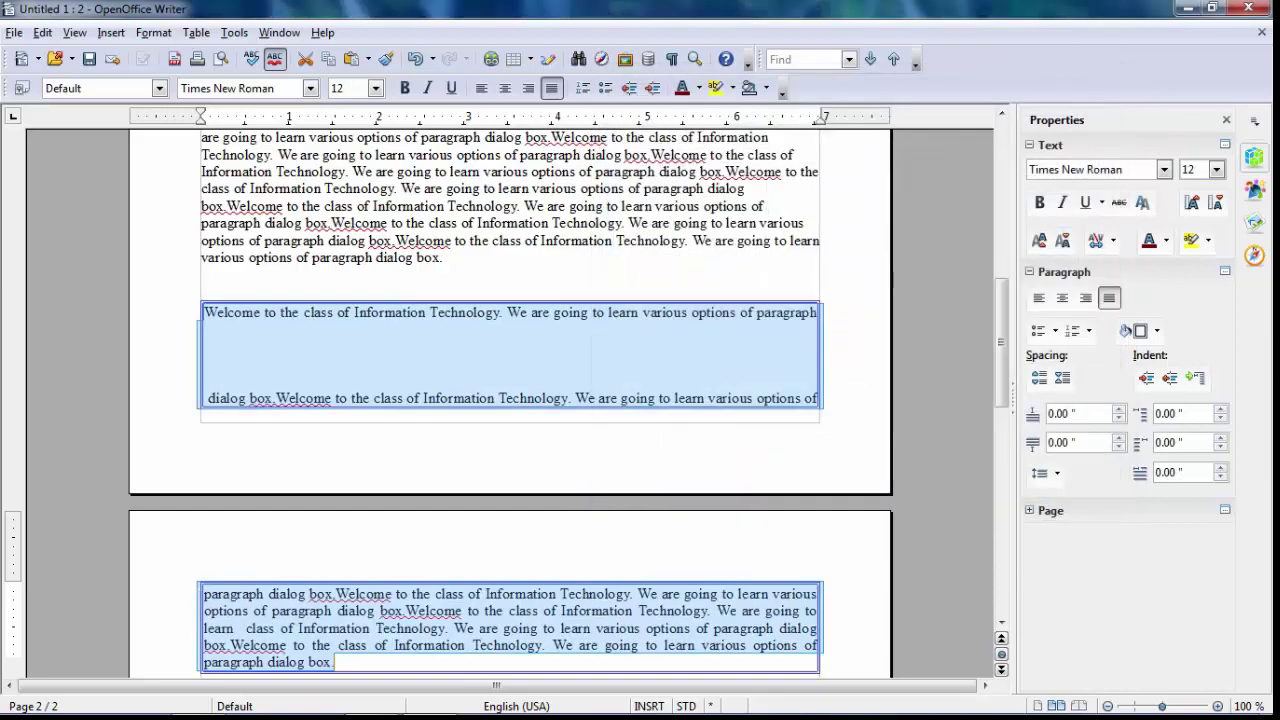
scroll(868, 485, "down", 3)
scroll(868, 485, "up", 2)
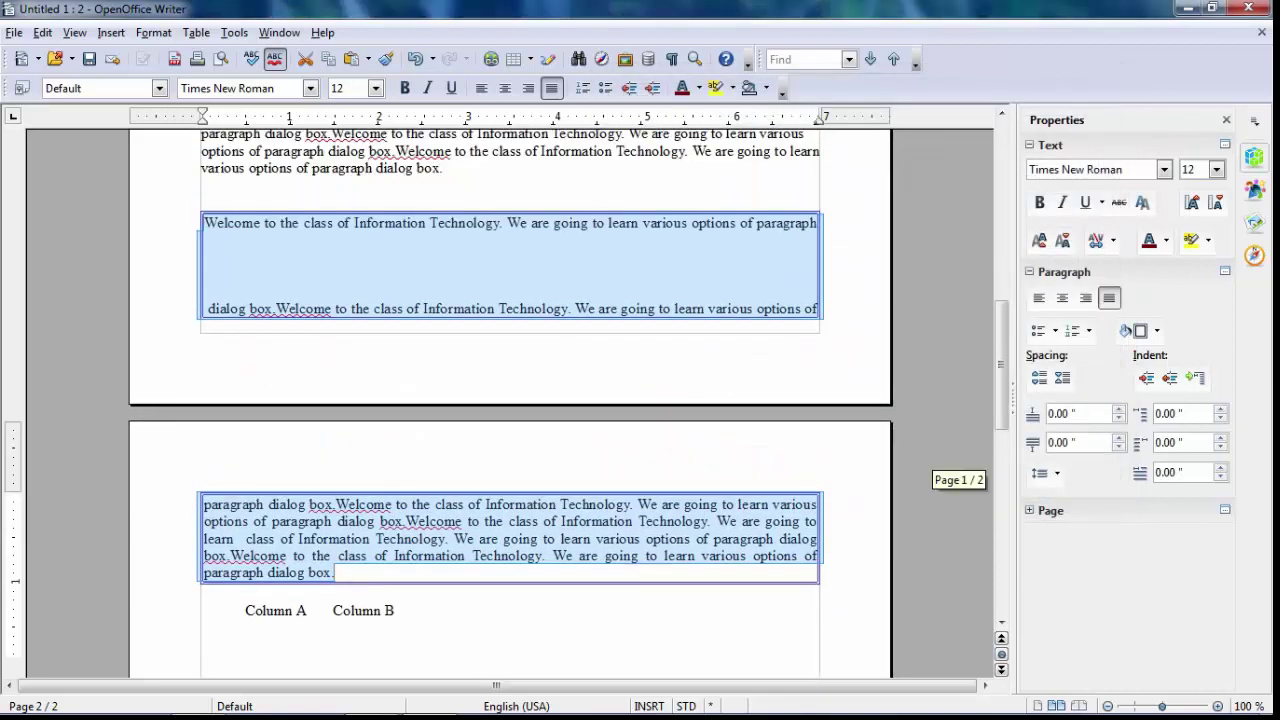
Step: Insert six blank lines above the bordered paragraph to push it entirely onto page 2
left_click(480, 188)
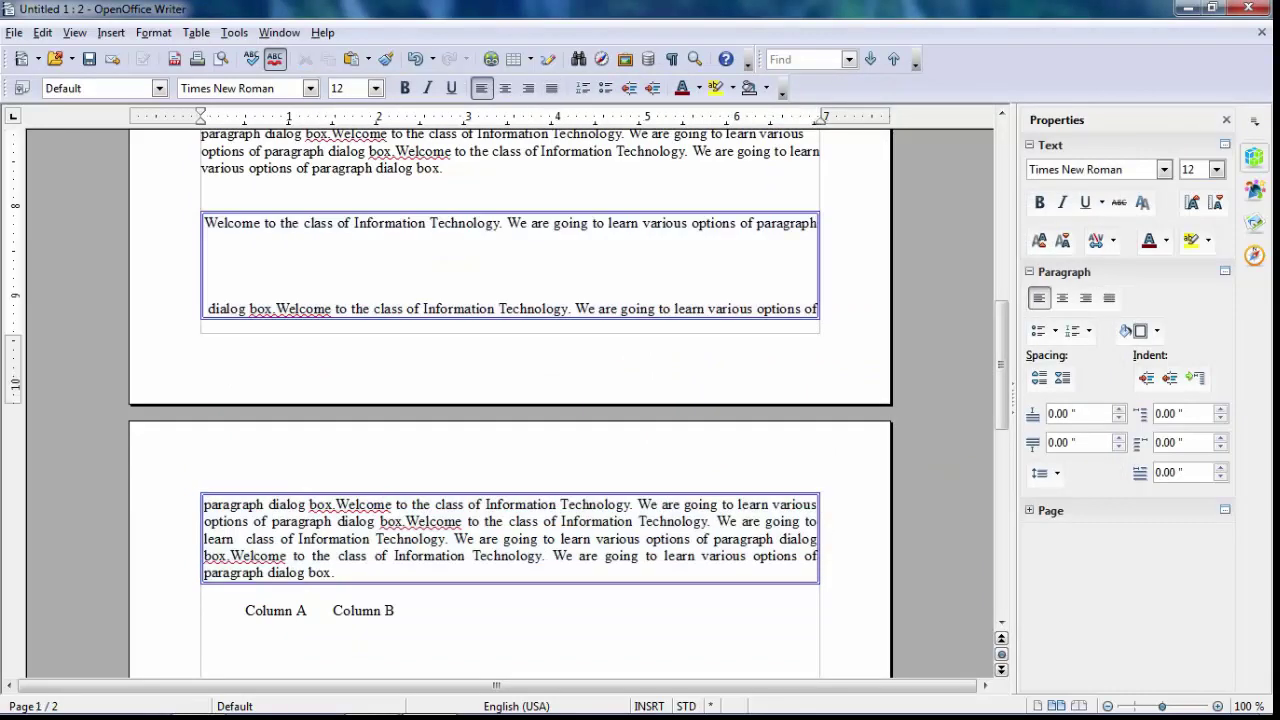
key("Return")
key("Return")
key("Return")
key("Return")
key("Return")
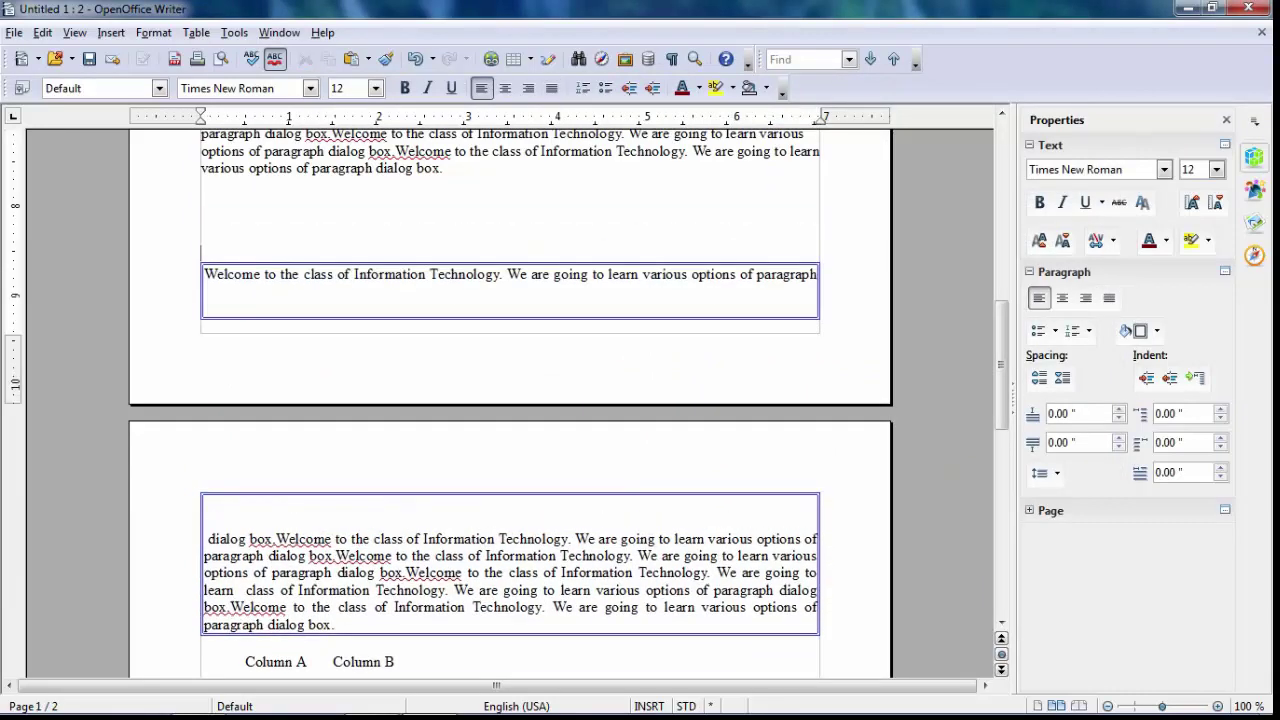
key("Return")
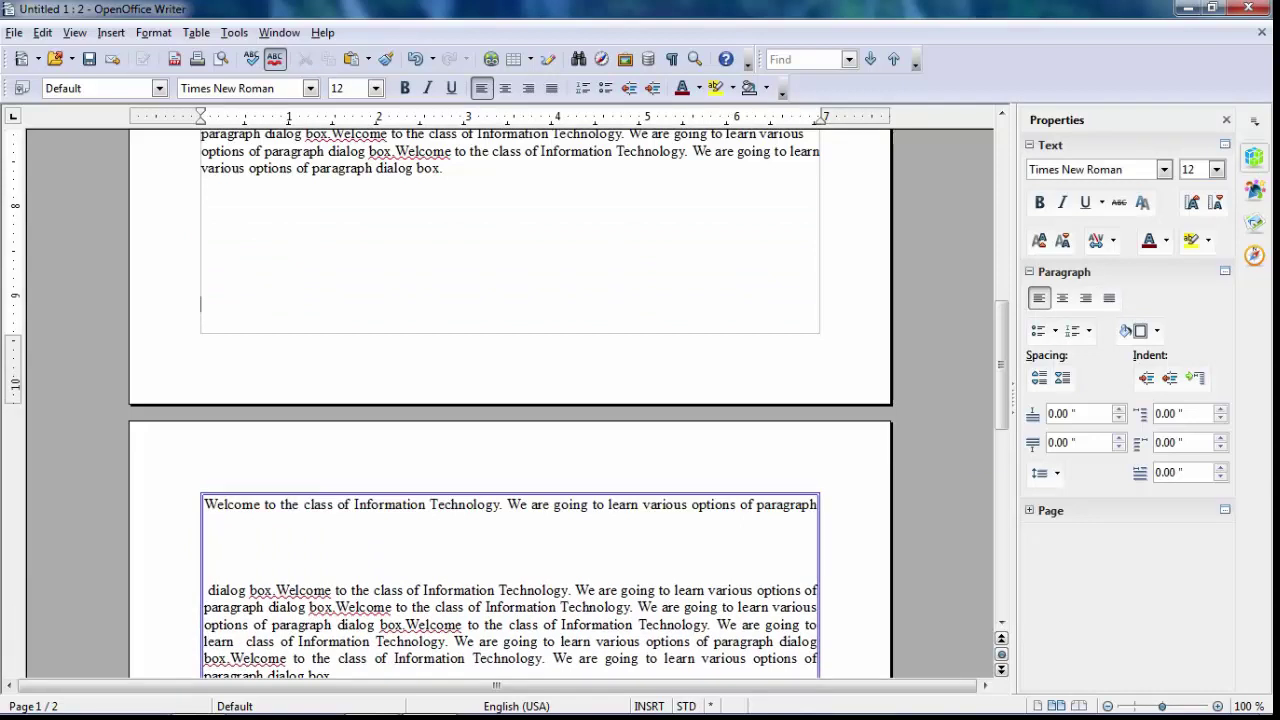
scroll(510, 400, "down", 3)
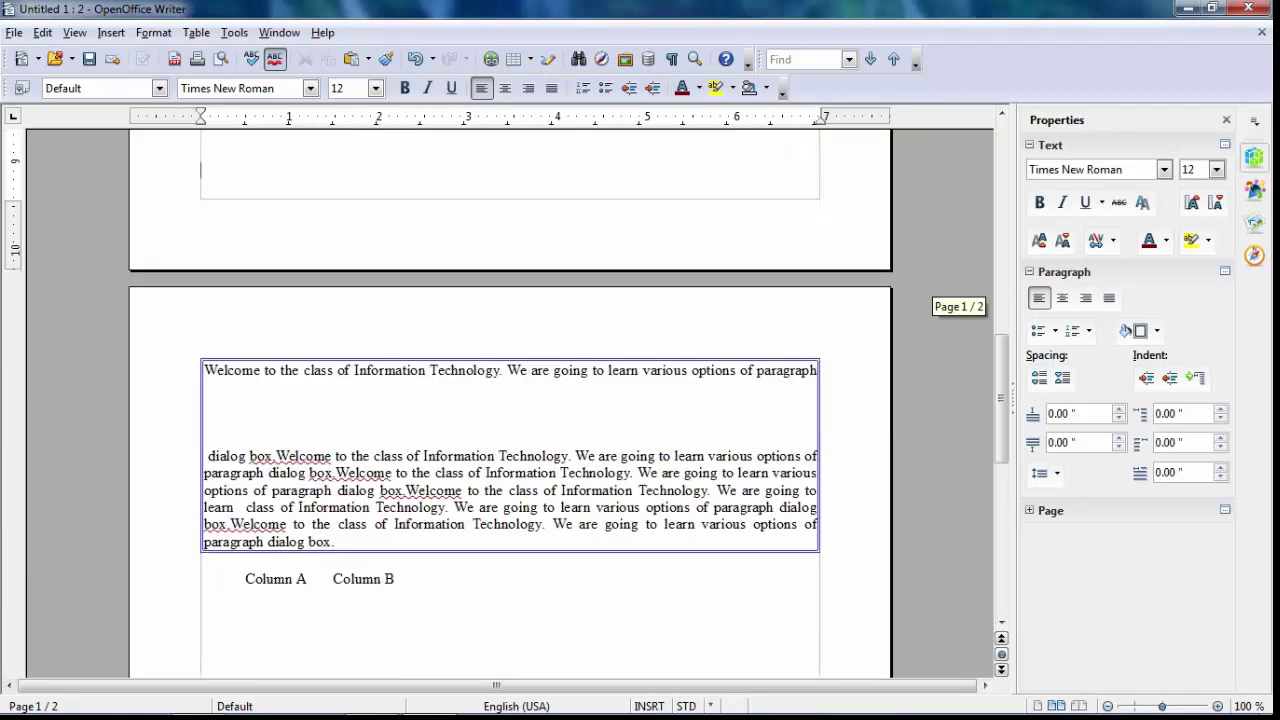
Step: Select the whole bordered paragraph on page 2 and limit its borders to the top and bottom edges
triple_click(660, 370)
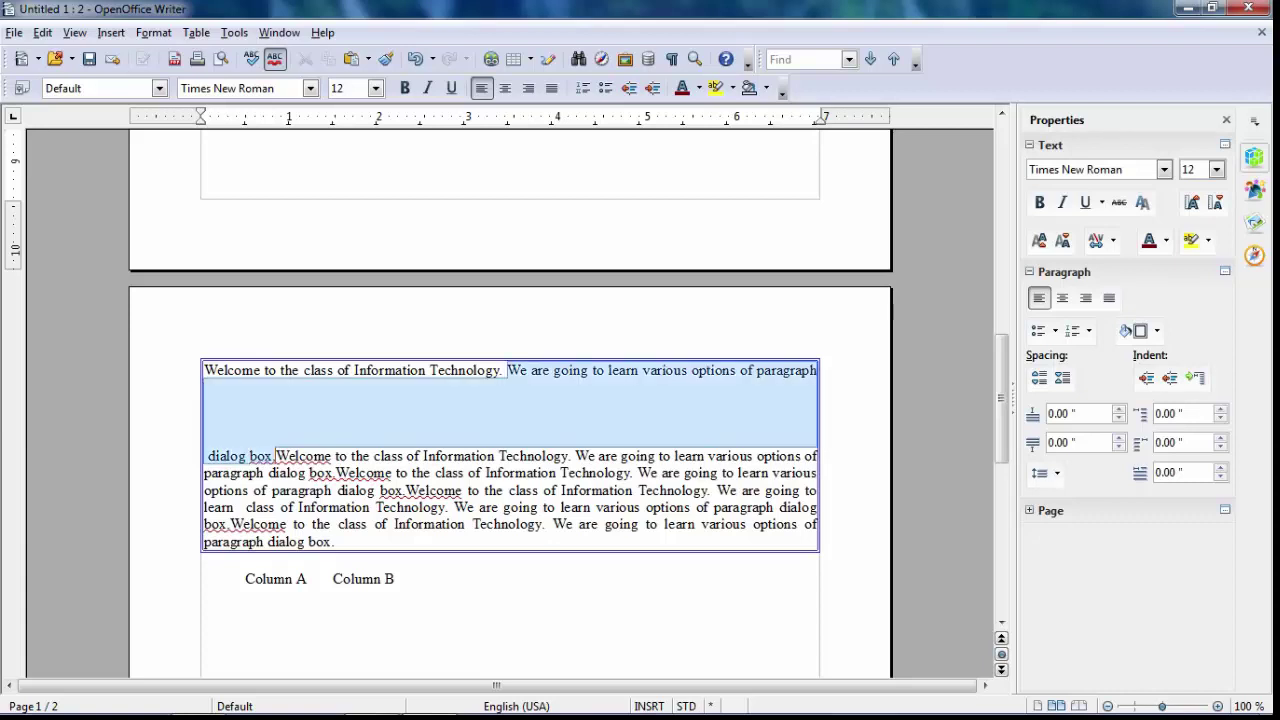
key("ctrl+j")
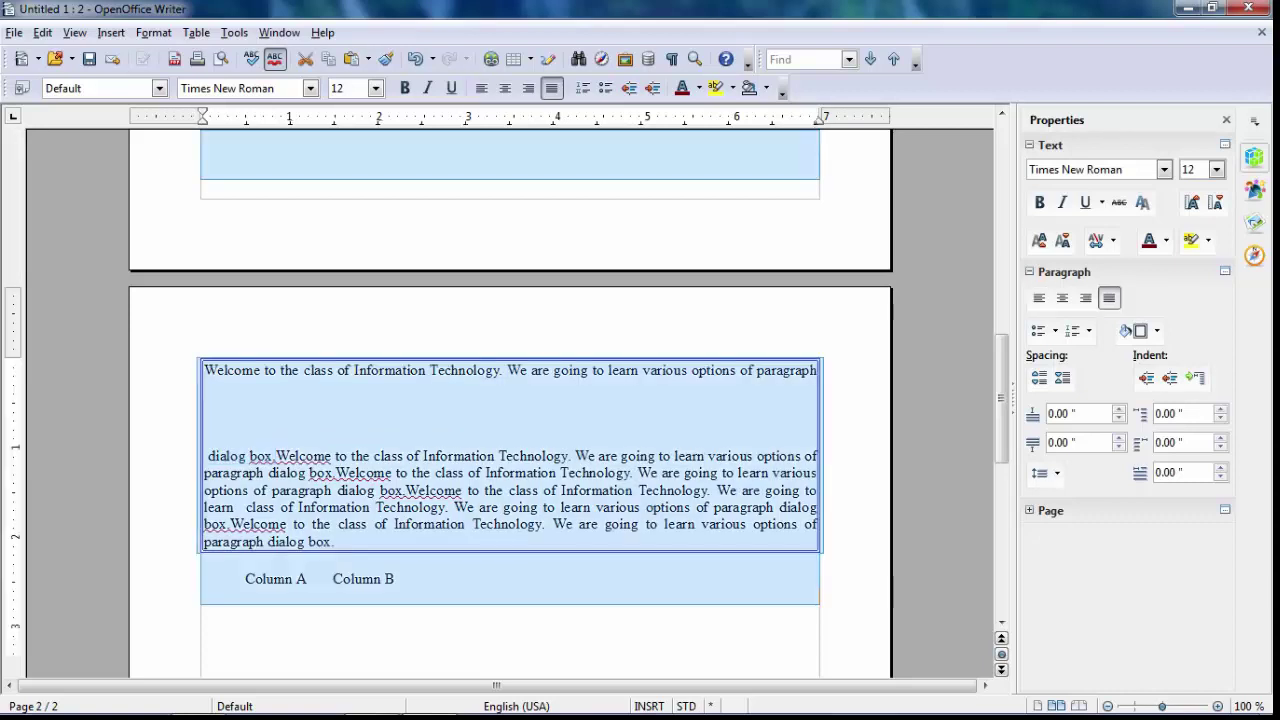
key("Right")
left_click_drag(204, 370, 336, 542)
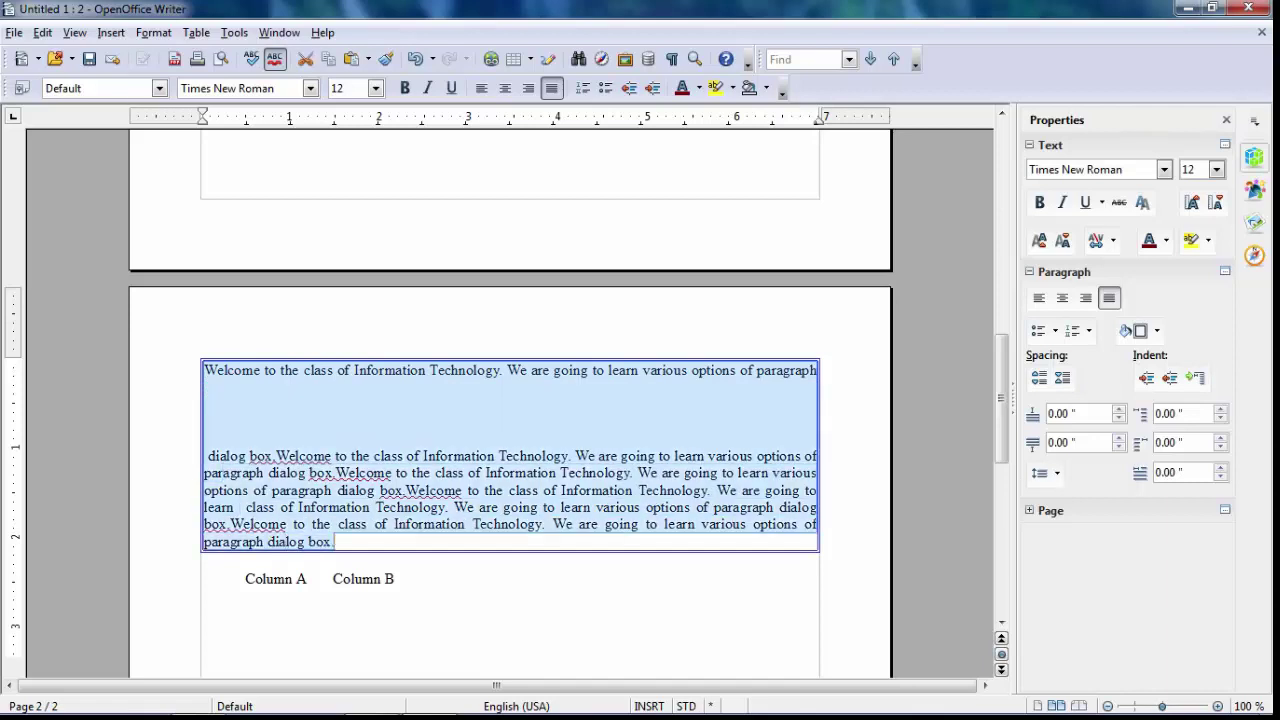
left_click(153, 32)
left_click(195, 106)
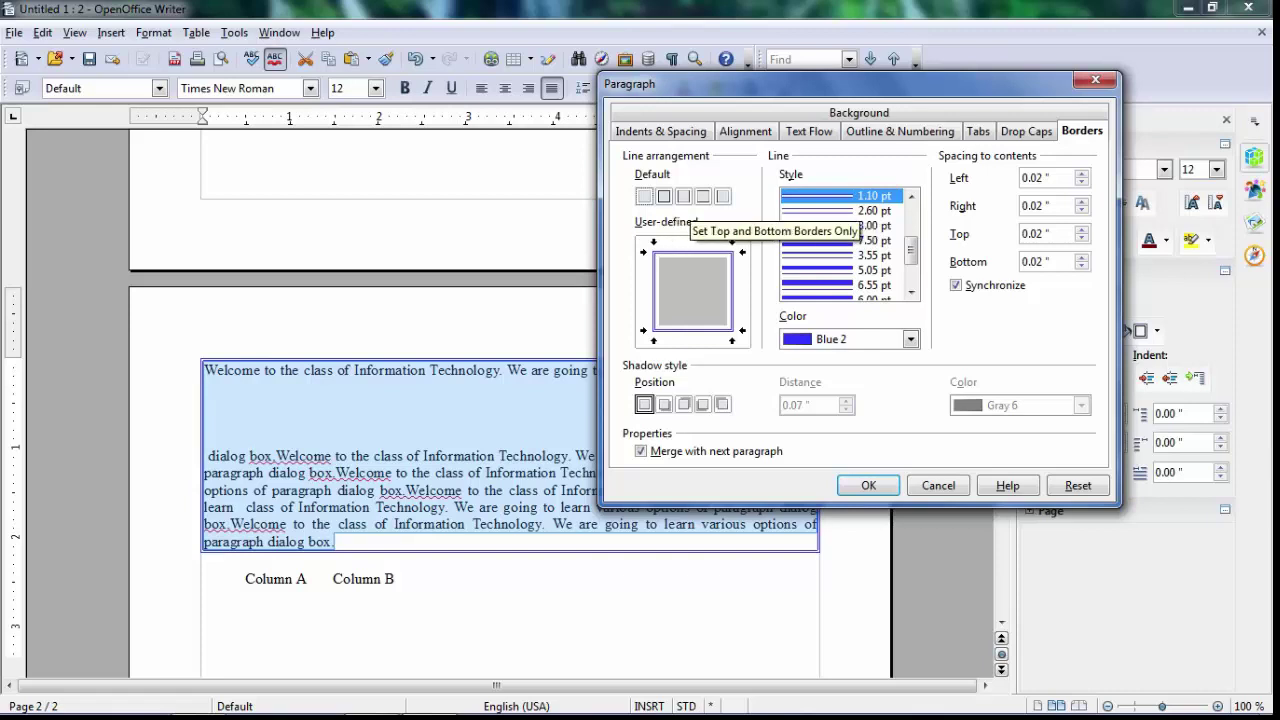
left_click(703, 196)
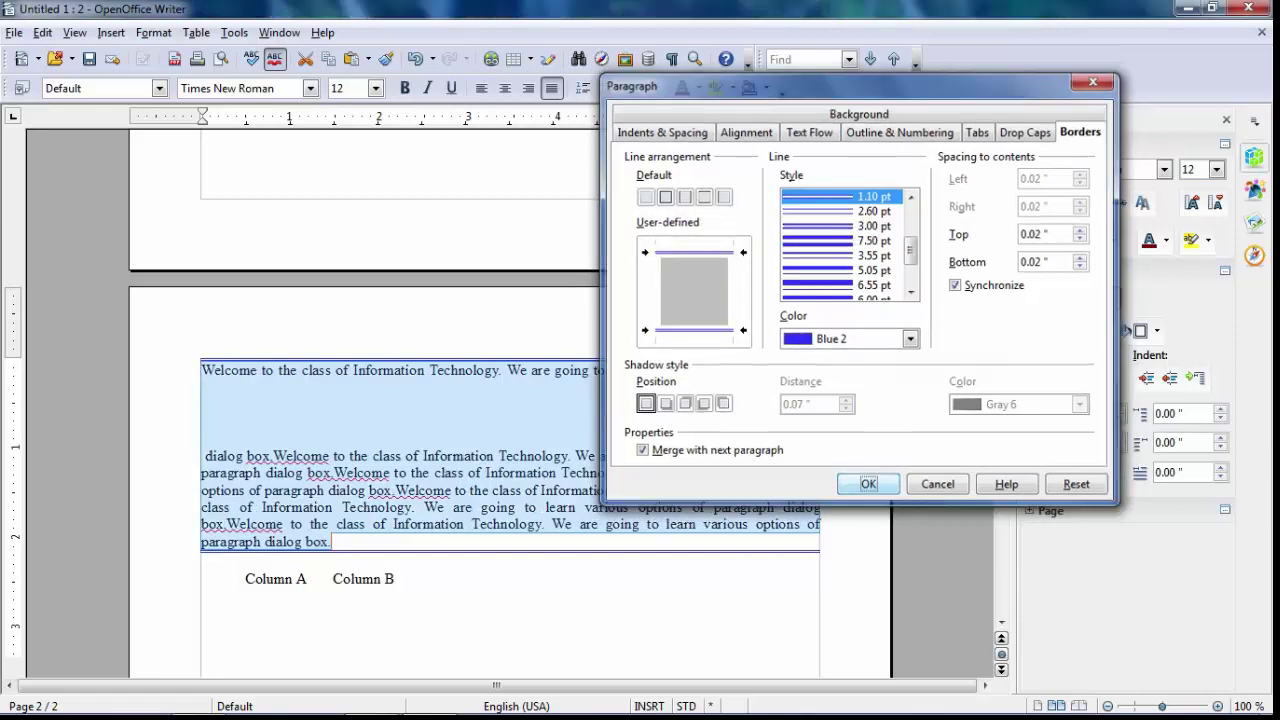
left_click(868, 484)
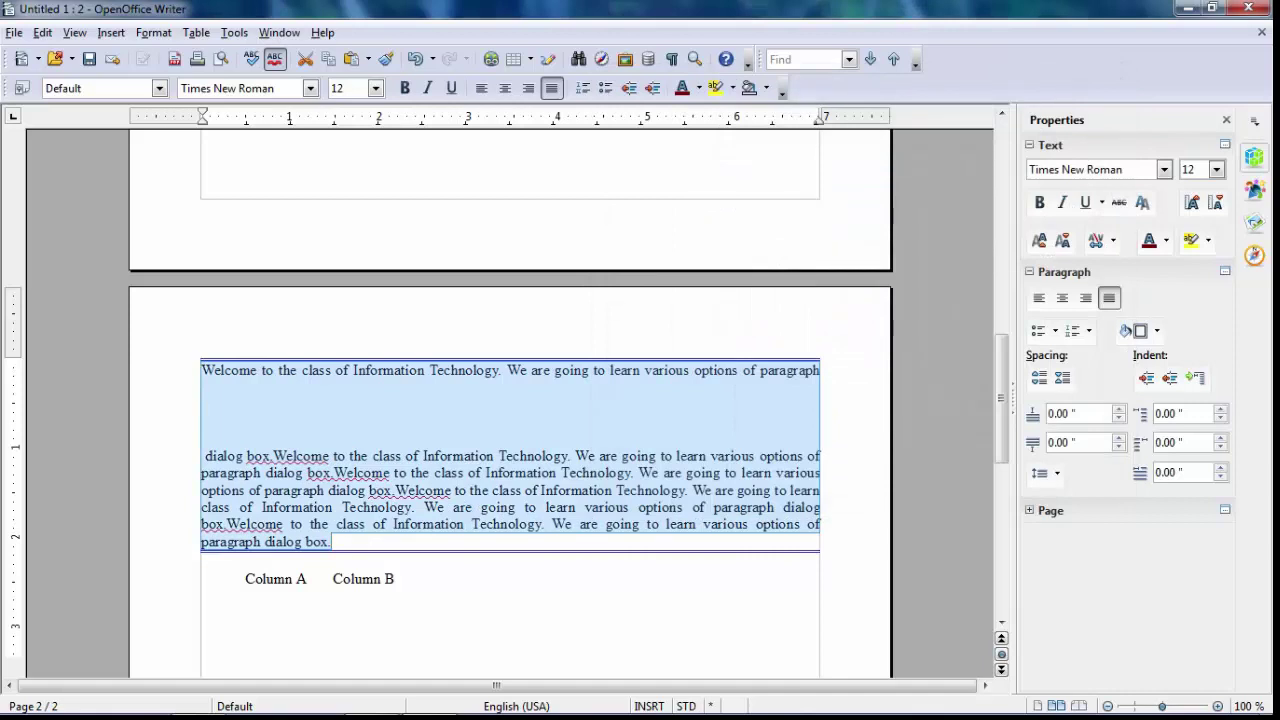
left_click(575, 456)
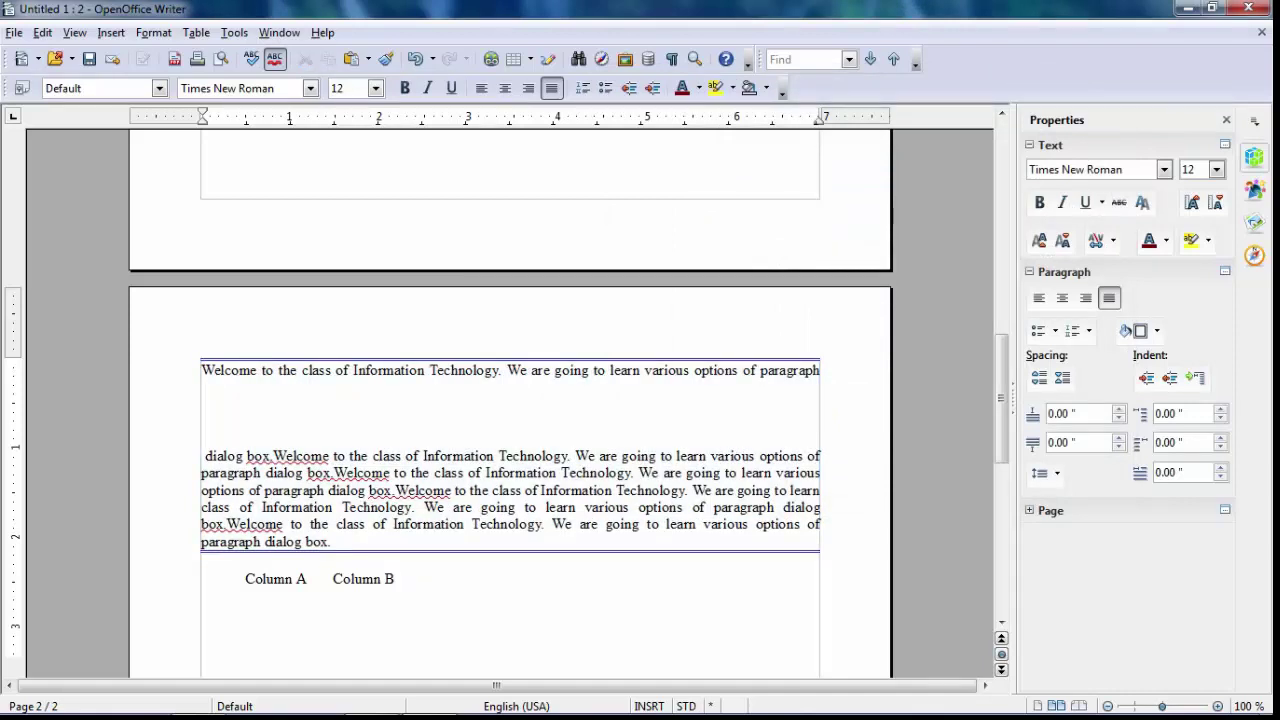
Step: Give the paragraph above the Column A line borders on all four sides and a shadow cast to the bottom right
left_click_drag(201, 370, 330, 541)
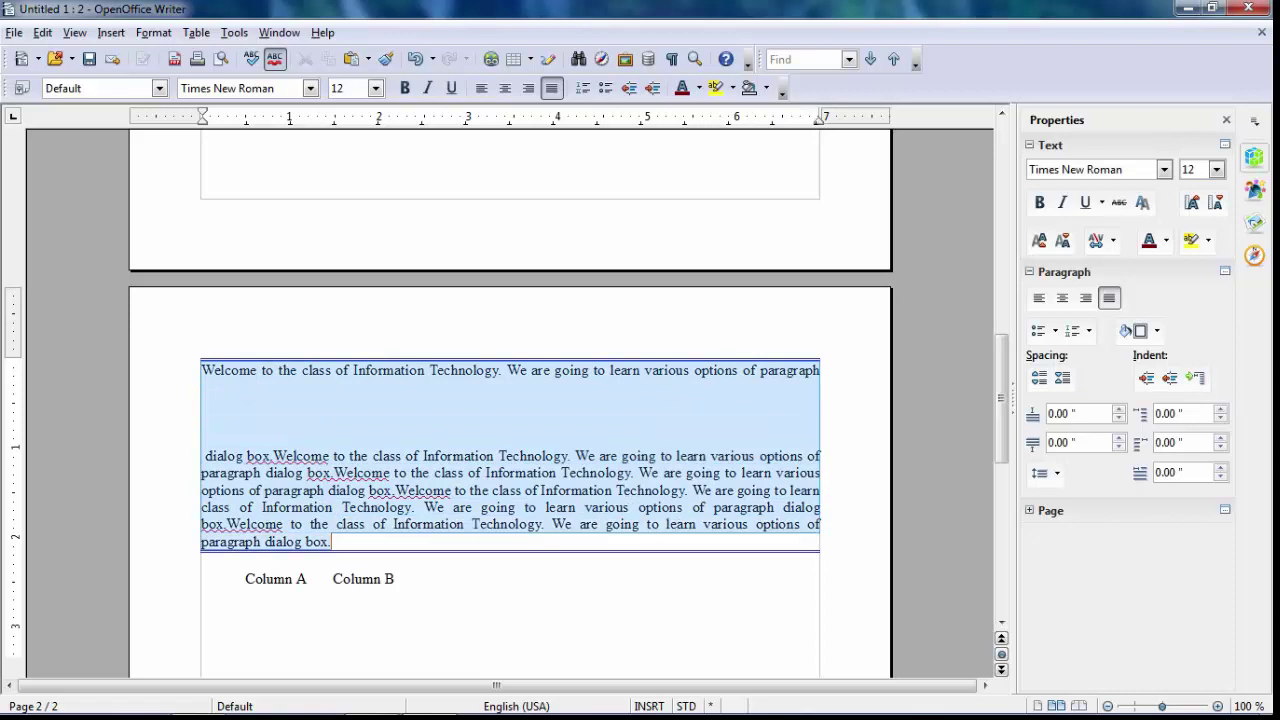
left_click(153, 32)
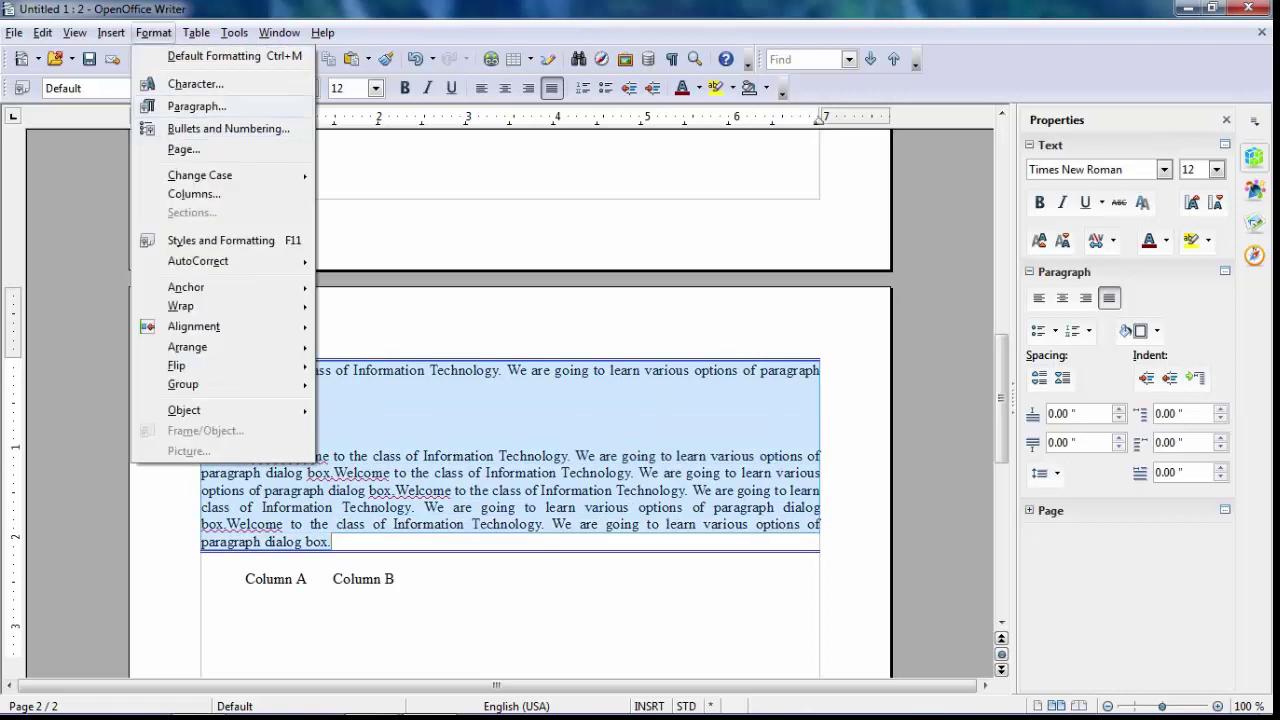
left_click(190, 103)
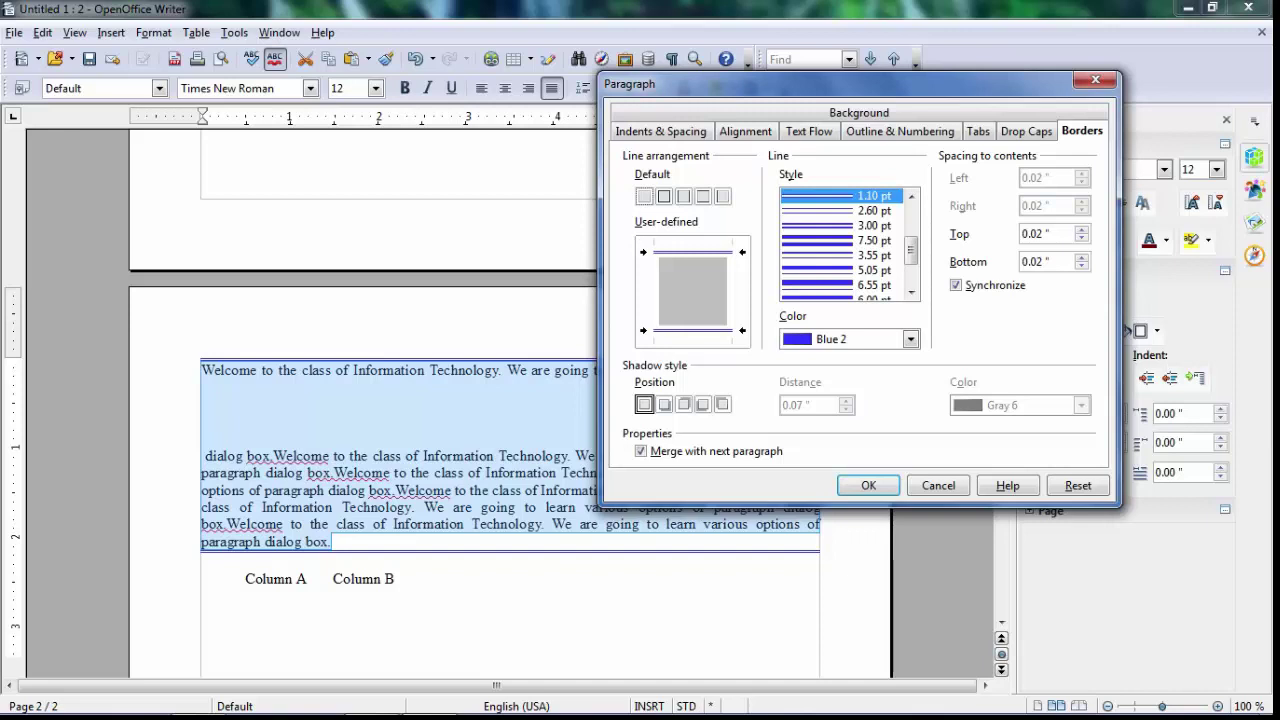
left_click(664, 404)
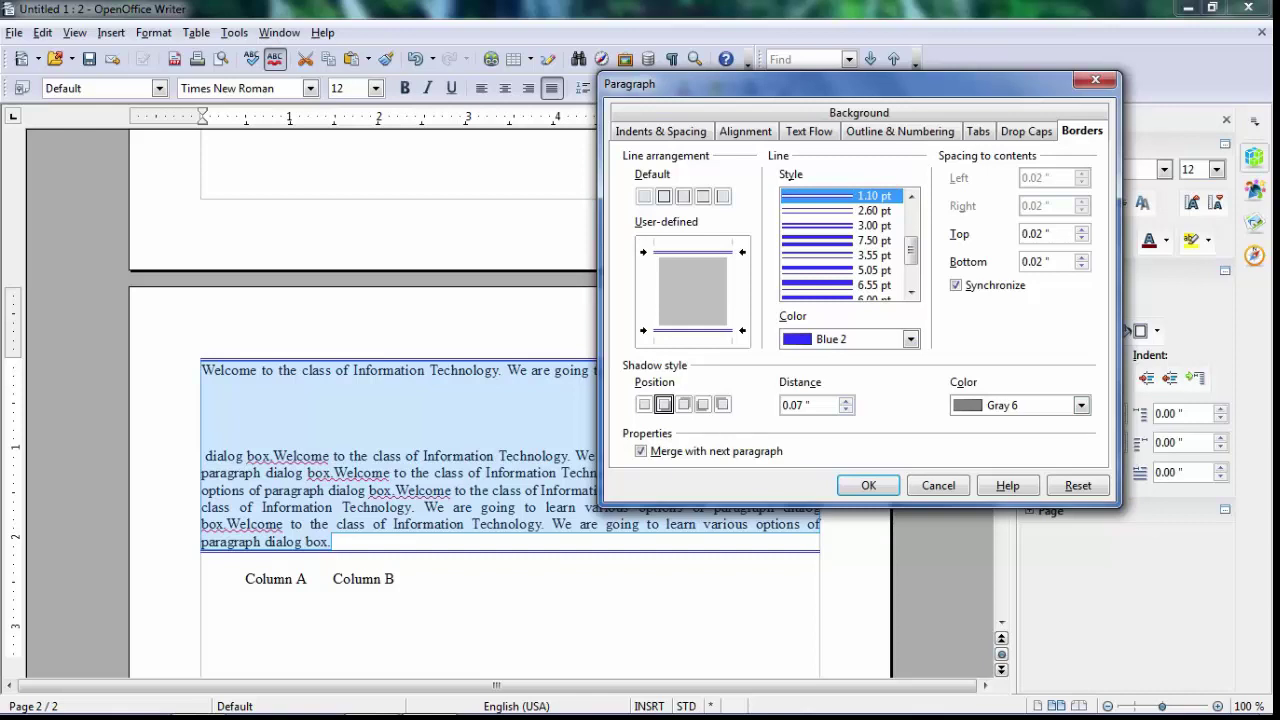
left_click(664, 196)
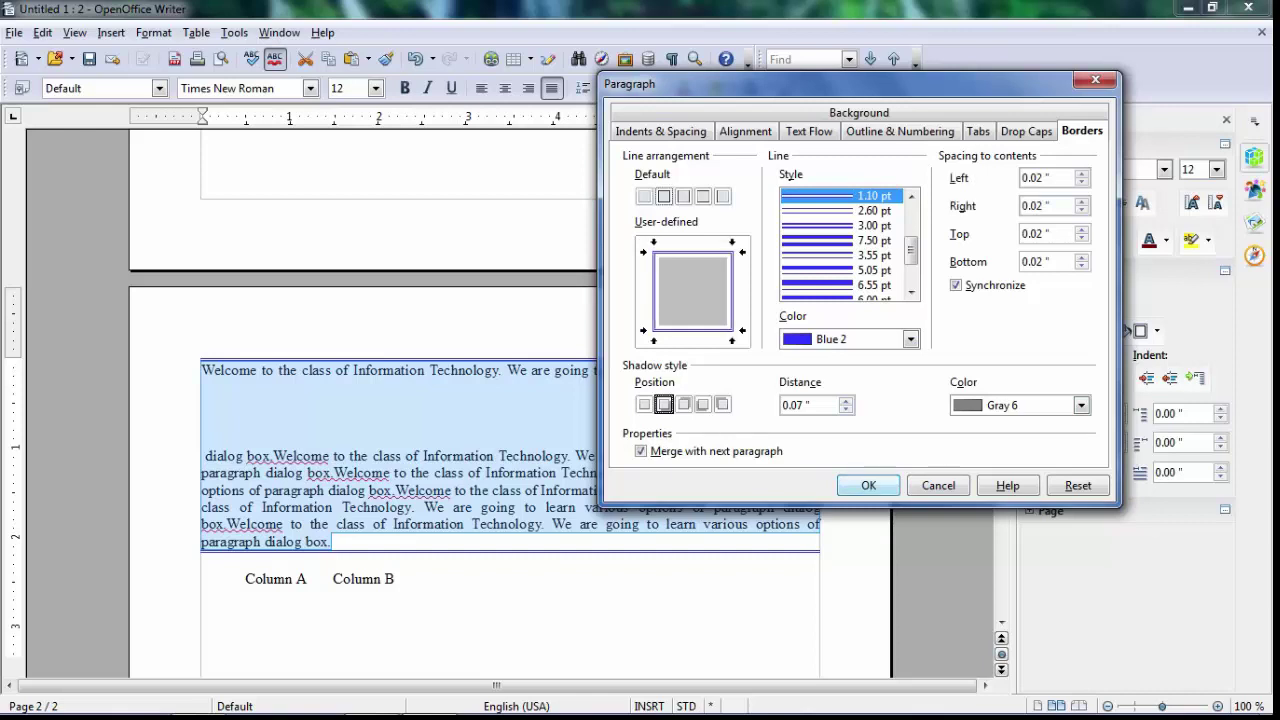
left_click(868, 485)
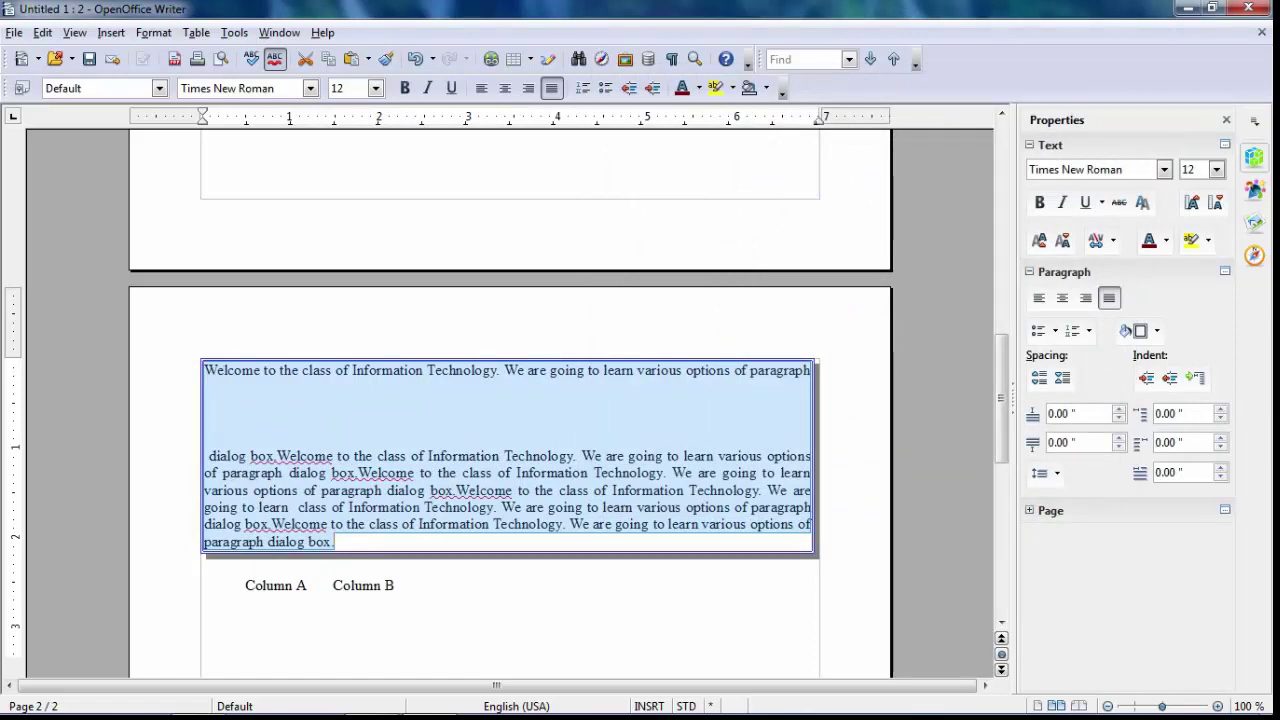
Step: Review the border and shadow settings of the selected paragraph in the Paragraph dialog
left_click(153, 32)
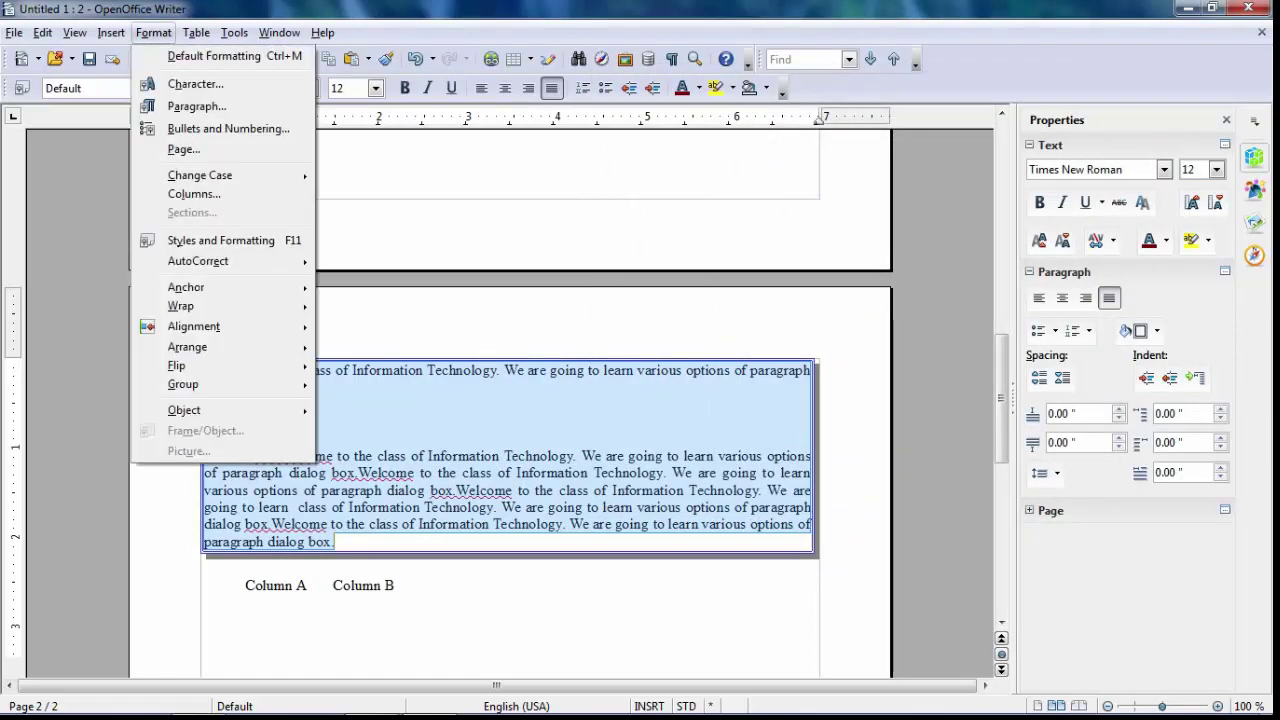
left_click(170, 103)
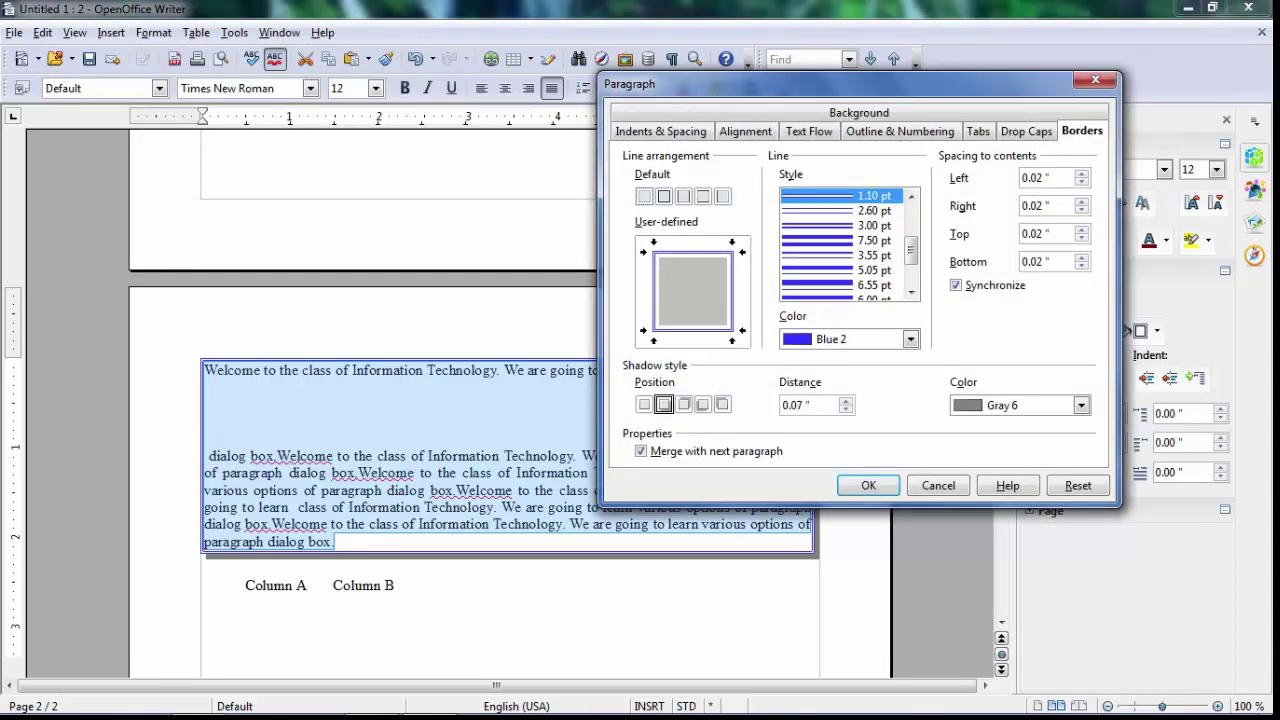
left_click(868, 485)
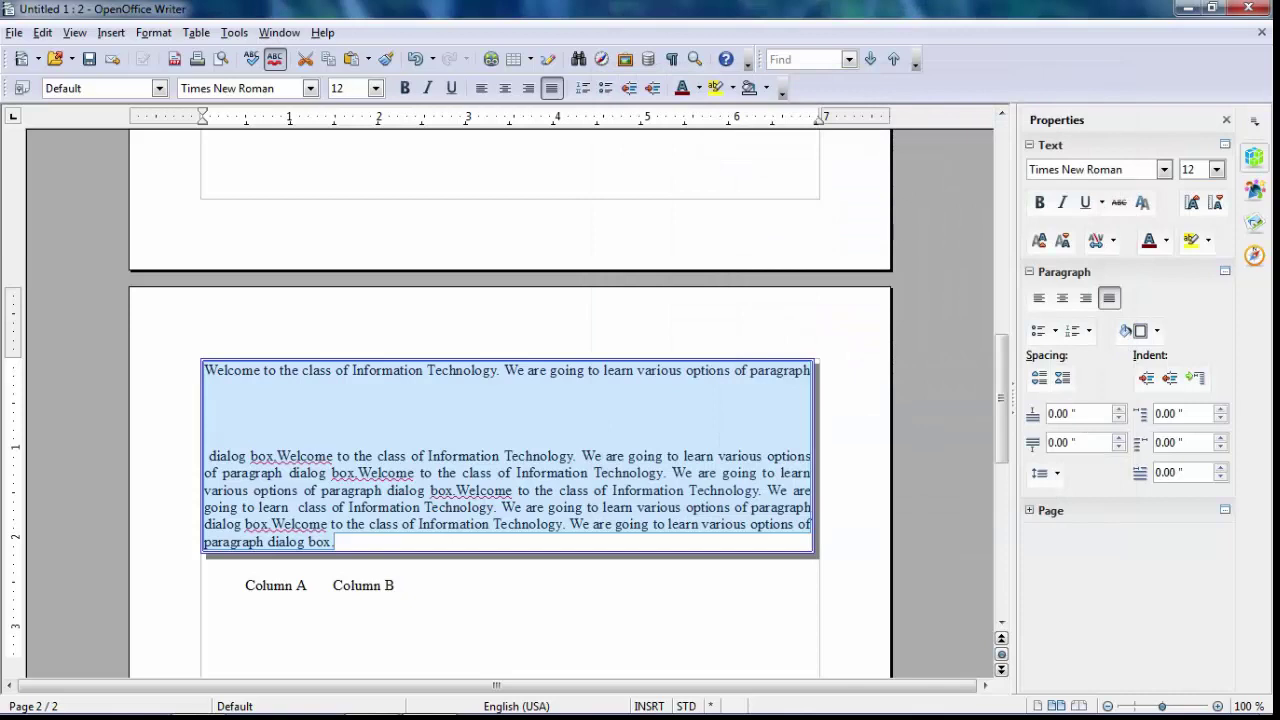